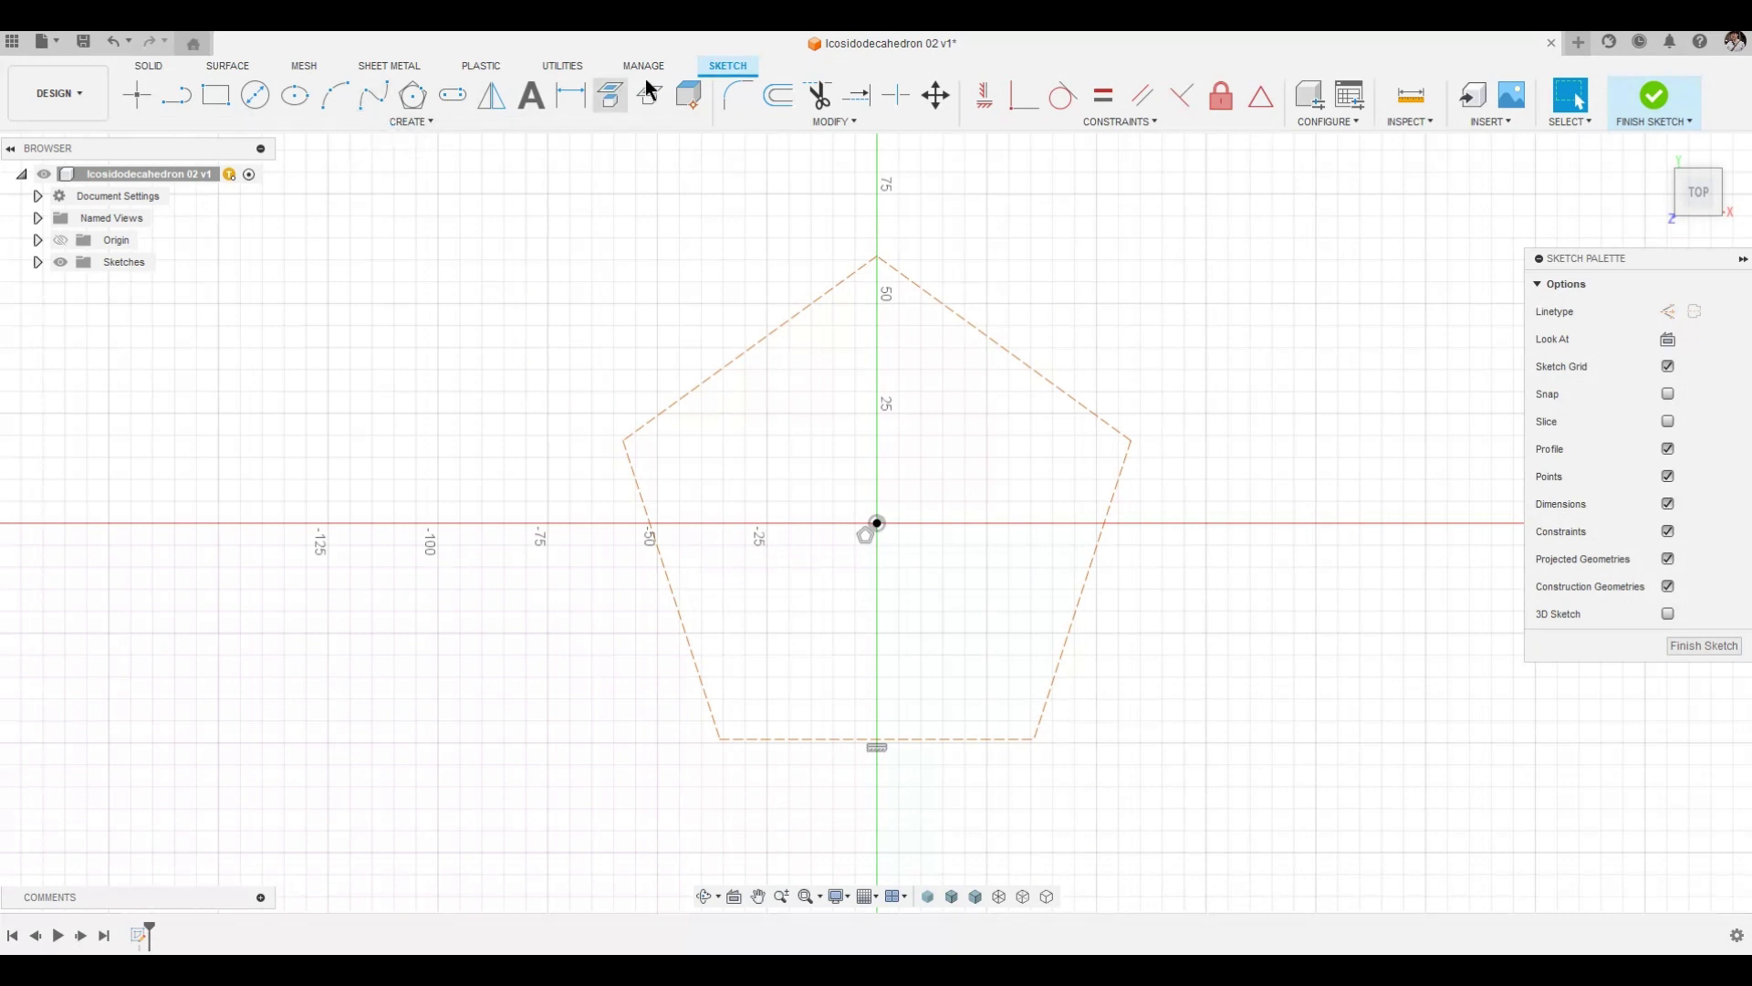
# Step: Dimension the pentagon's bottom side at 100 mm and finish the sketch
pyautogui.click(571, 95)
pyautogui.click(957, 739)
pyautogui.click(894, 812)
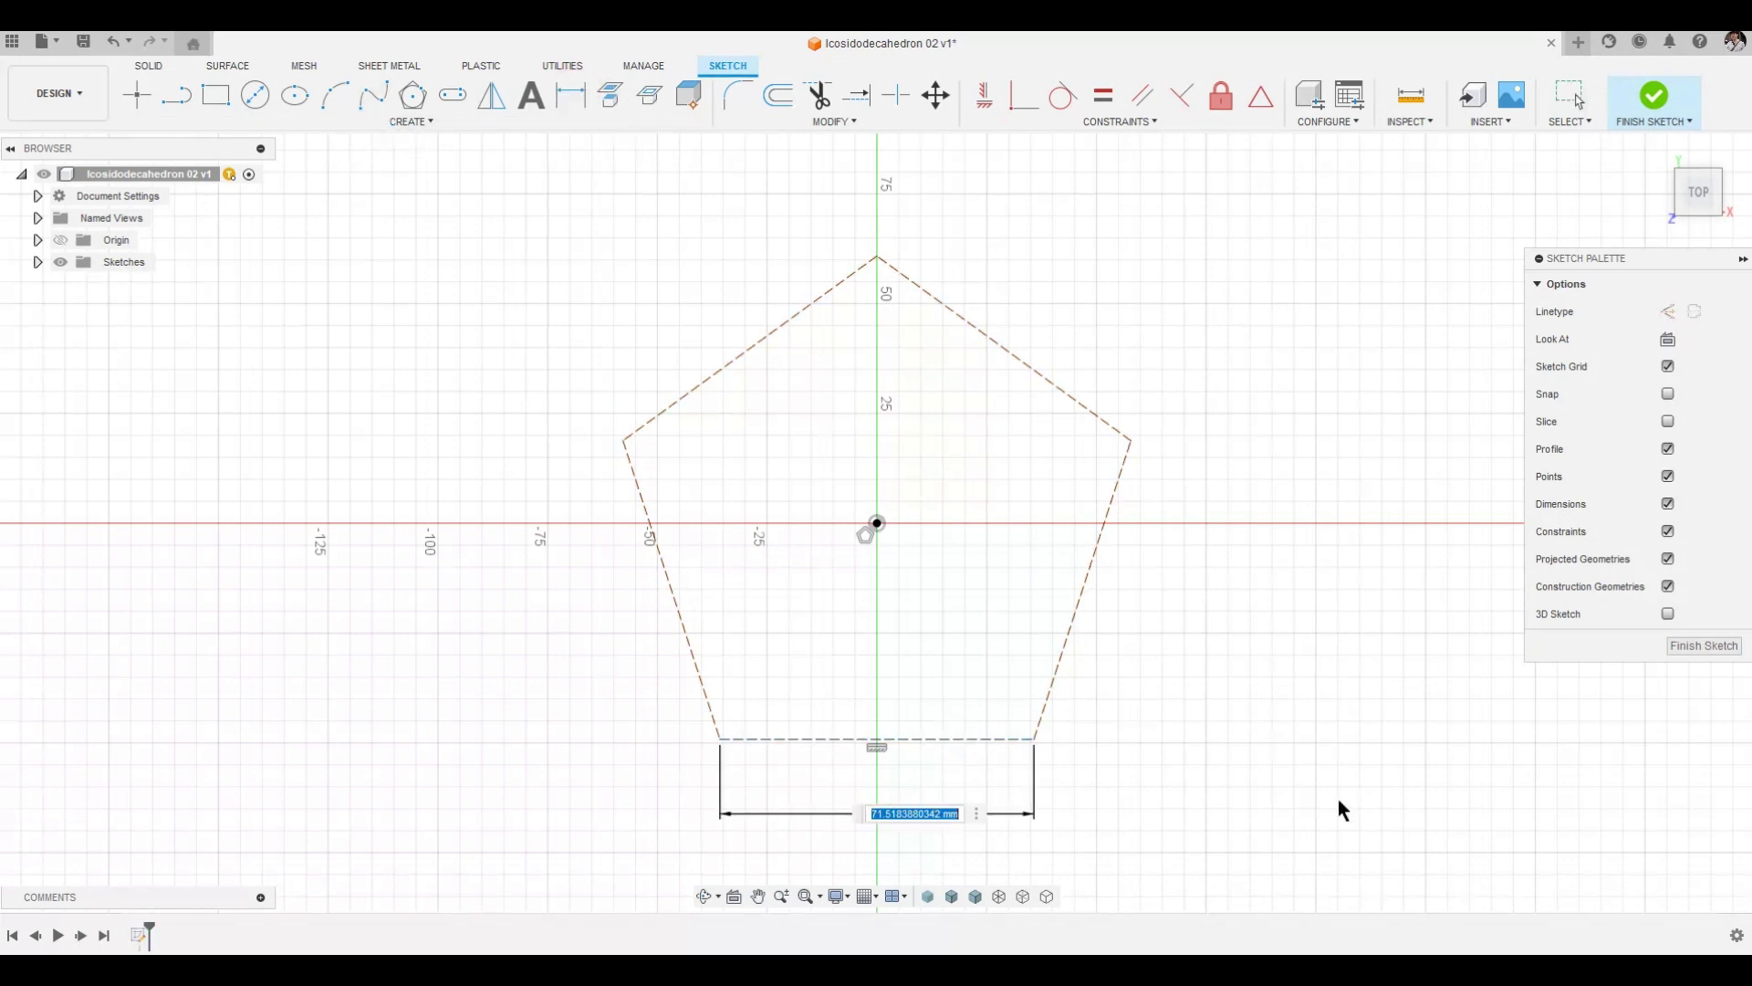
pyautogui.write('100')
pyautogui.press('Return')
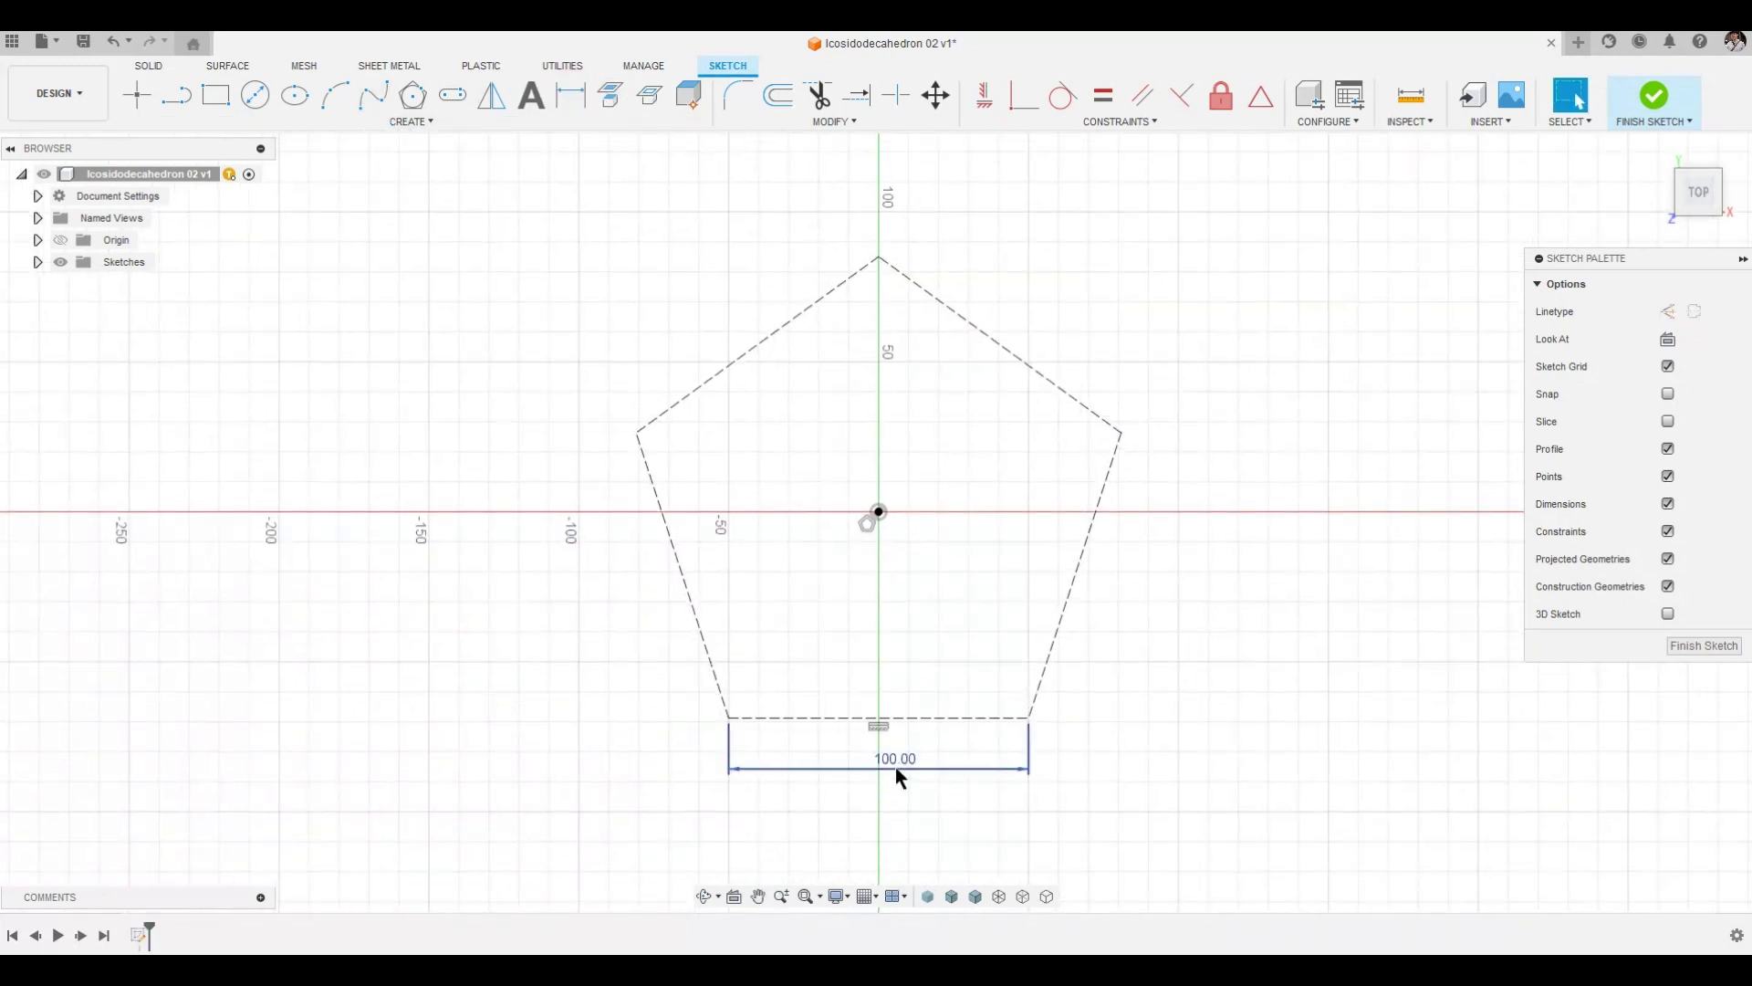
pyautogui.click(1705, 645)
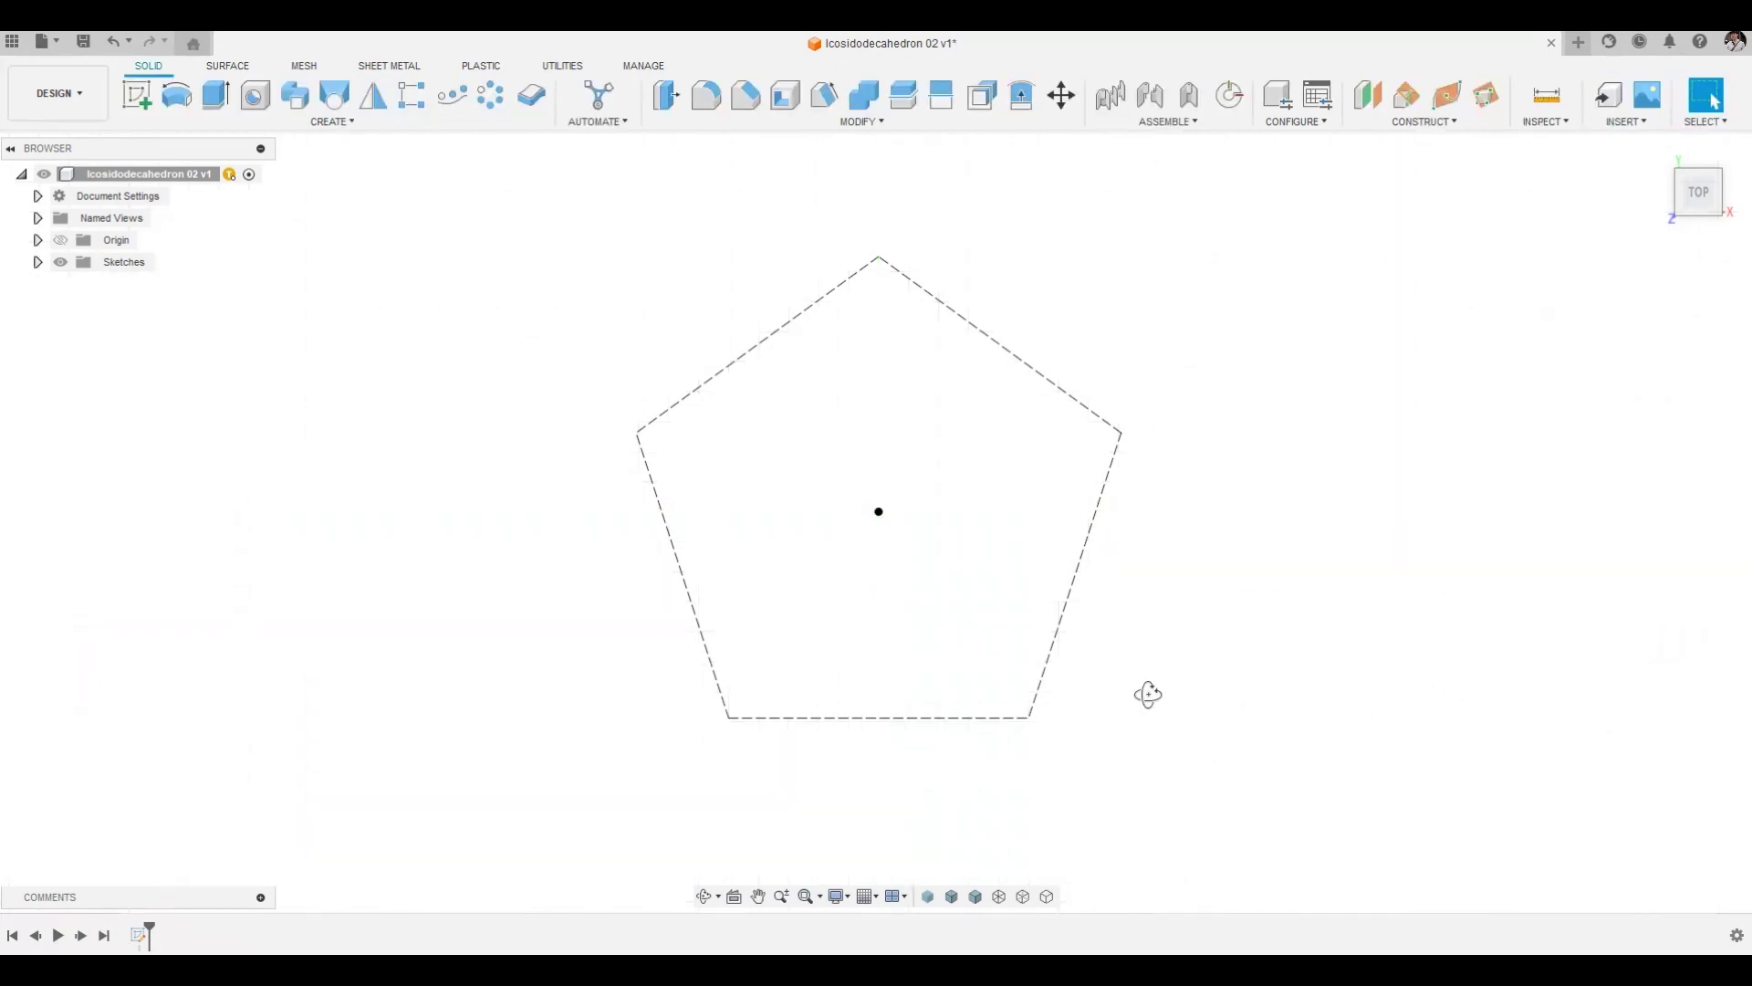
# Step: Start a new sketch on the vertical YZ plane and use Intersect to create points where the pentagon's outline crosses it
pyautogui.keyDown('shift'); pyautogui.moveTo(1148, 694); pyautogui.dragTo(1095, 721, button='middle'); pyautogui.keyUp('shift')
pyautogui.click(136, 95)
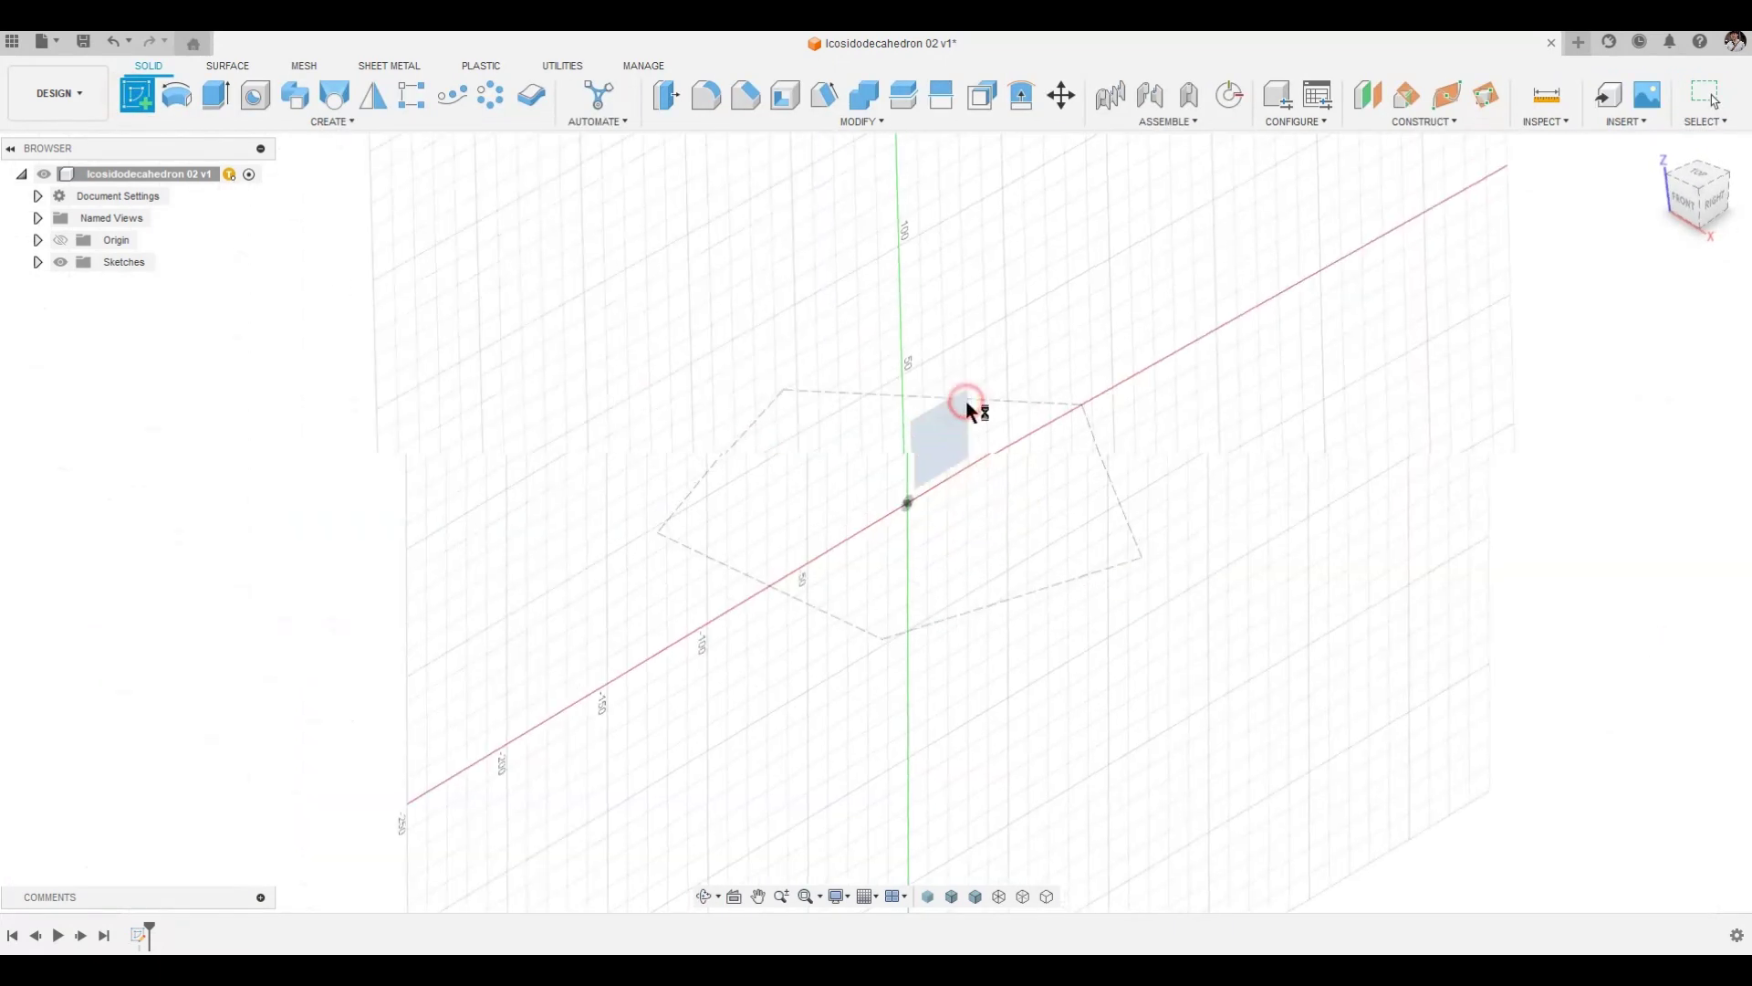
pyautogui.click(969, 406)
pyautogui.click(650, 96)
pyautogui.keyDown('shift'); pyautogui.moveTo(1159, 456); pyautogui.dragTo(743, 666, button='middle'); pyautogui.keyUp('shift')
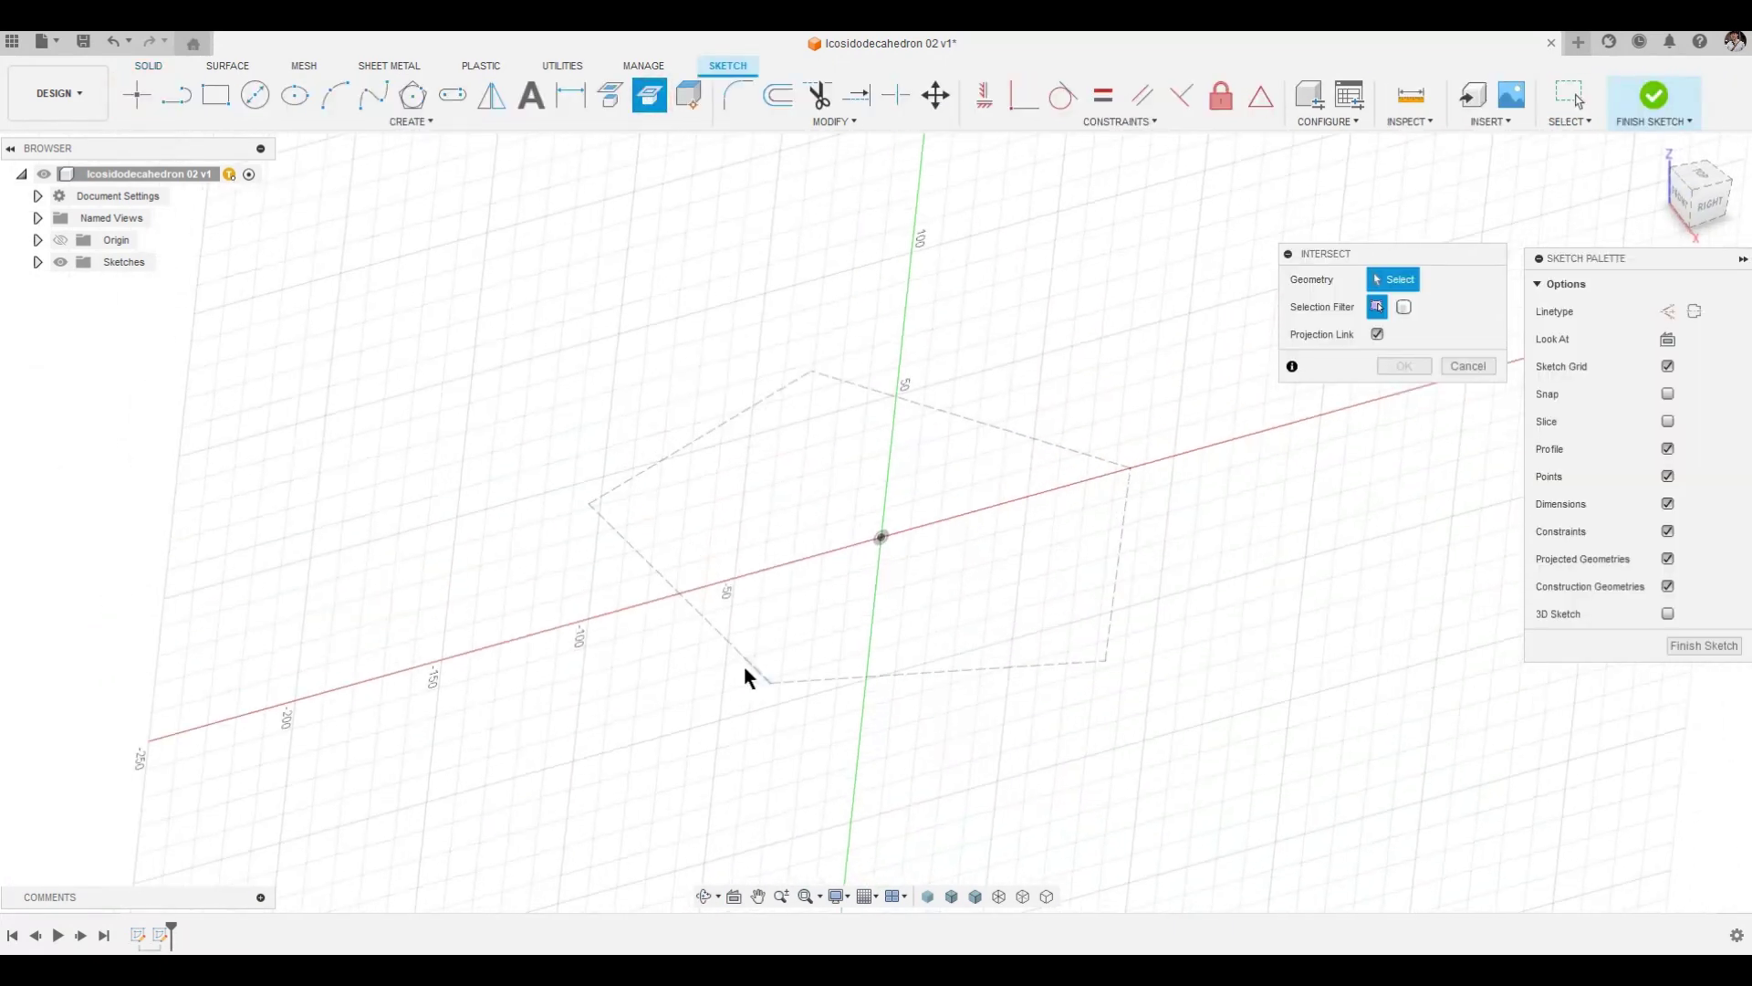
pyautogui.click(738, 656)
pyautogui.click(1405, 367)
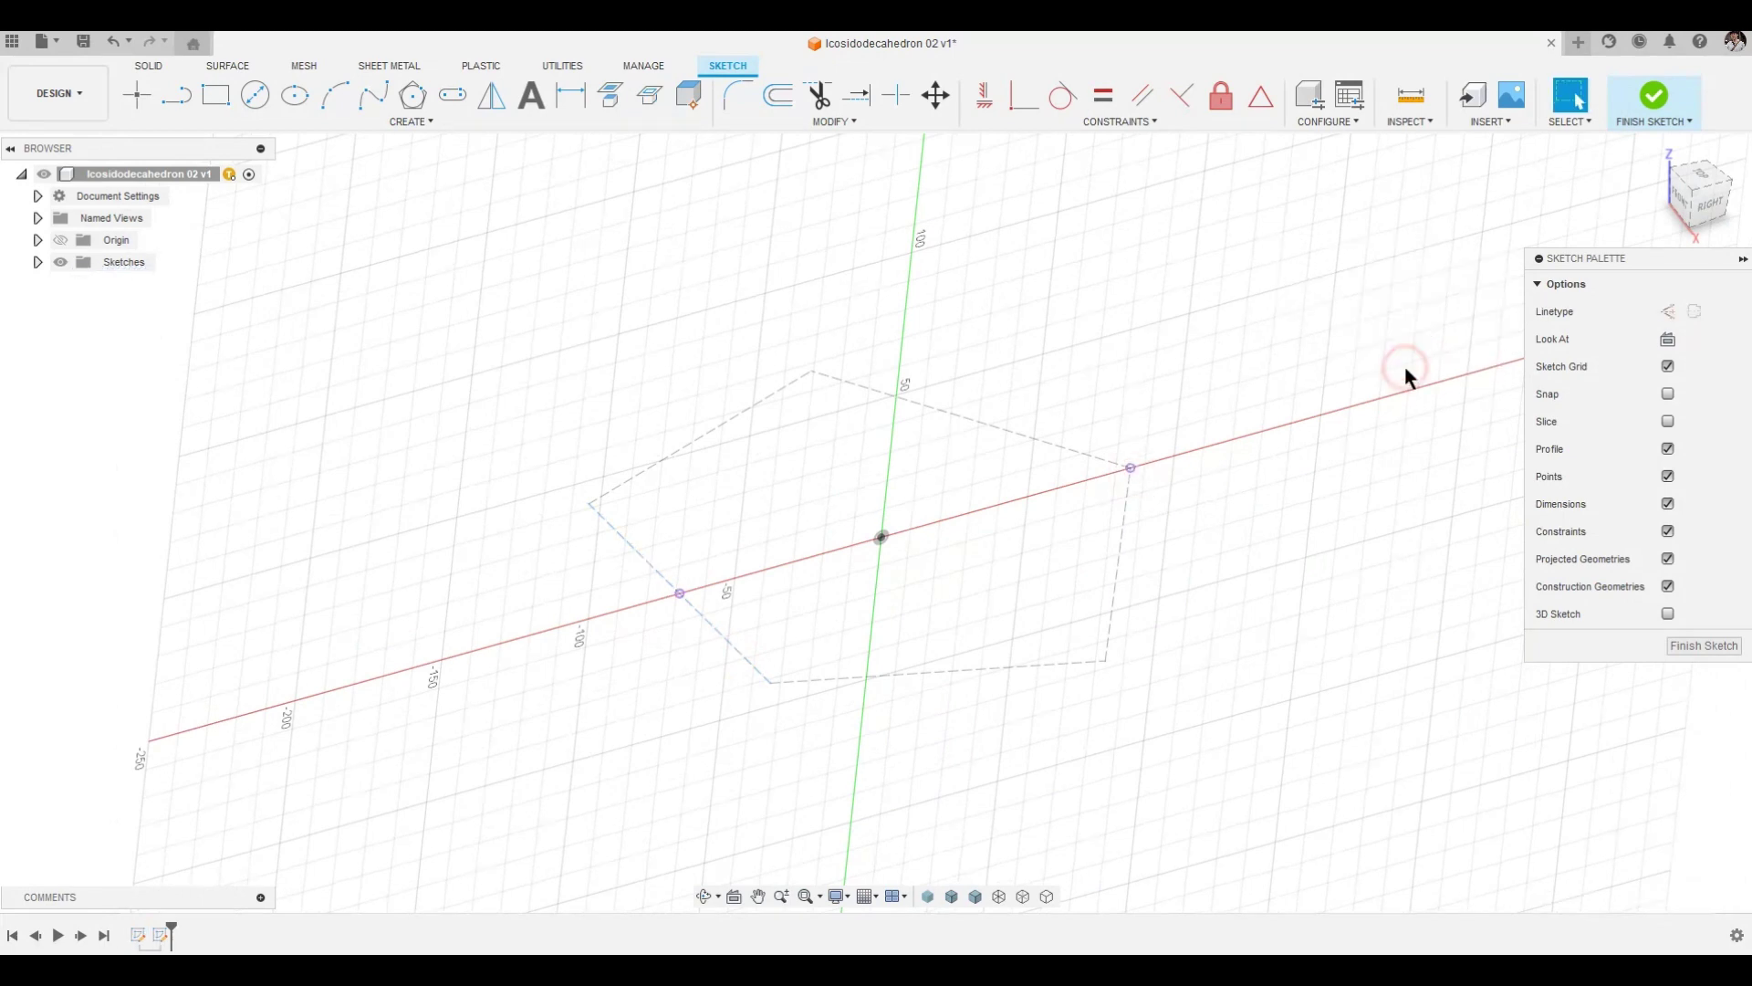
# Step: Hide Sketch1, add a driven dimension between the two intersection points, and face the sketch plane
pyautogui.click(37, 262)
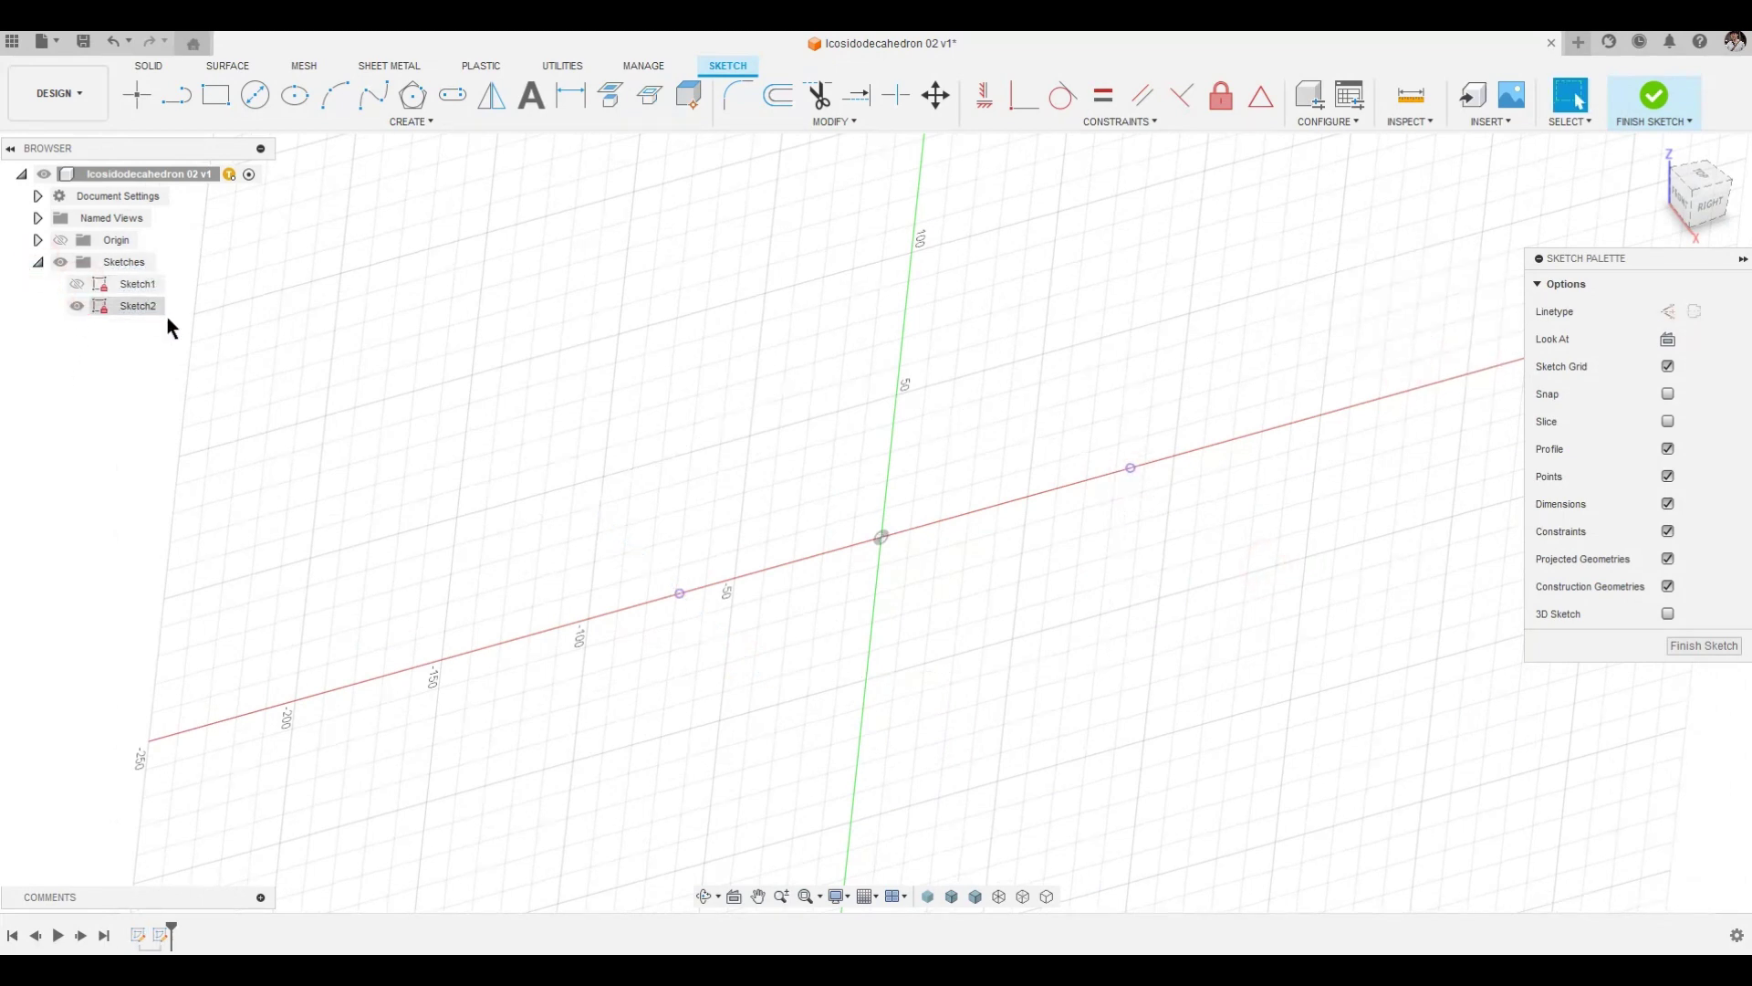
pyautogui.click(571, 94)
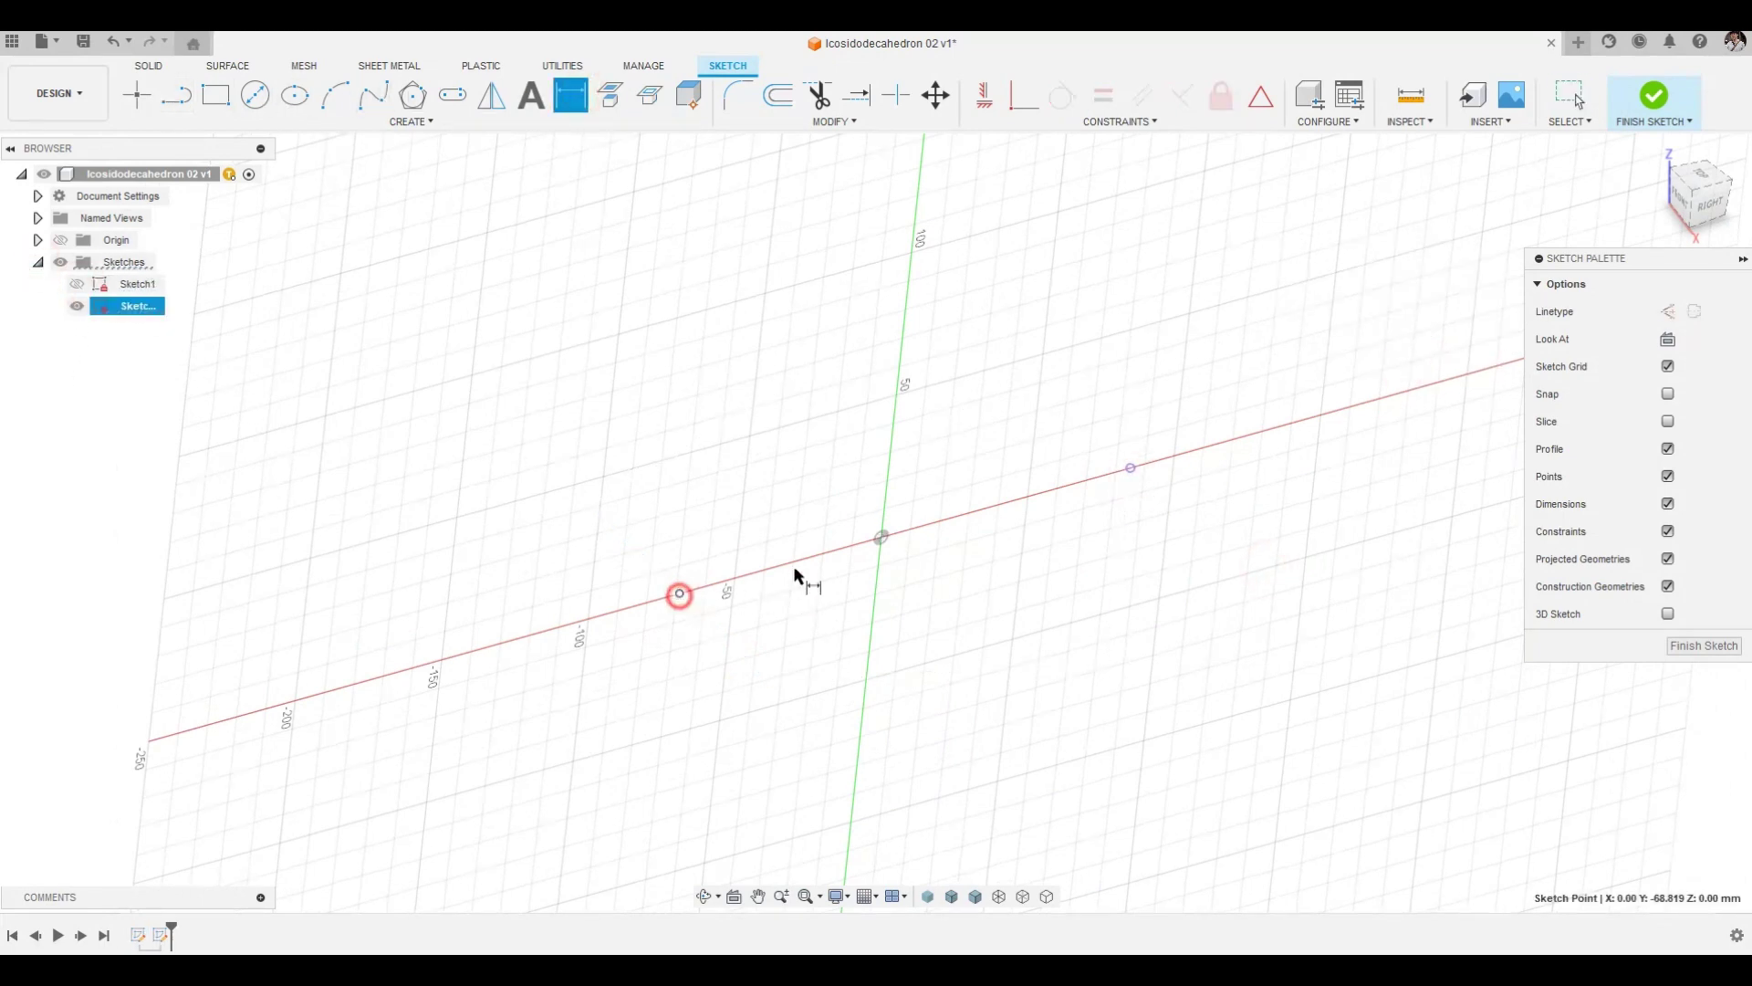
pyautogui.click(1132, 470)
pyautogui.click(920, 550)
pyautogui.click(965, 542)
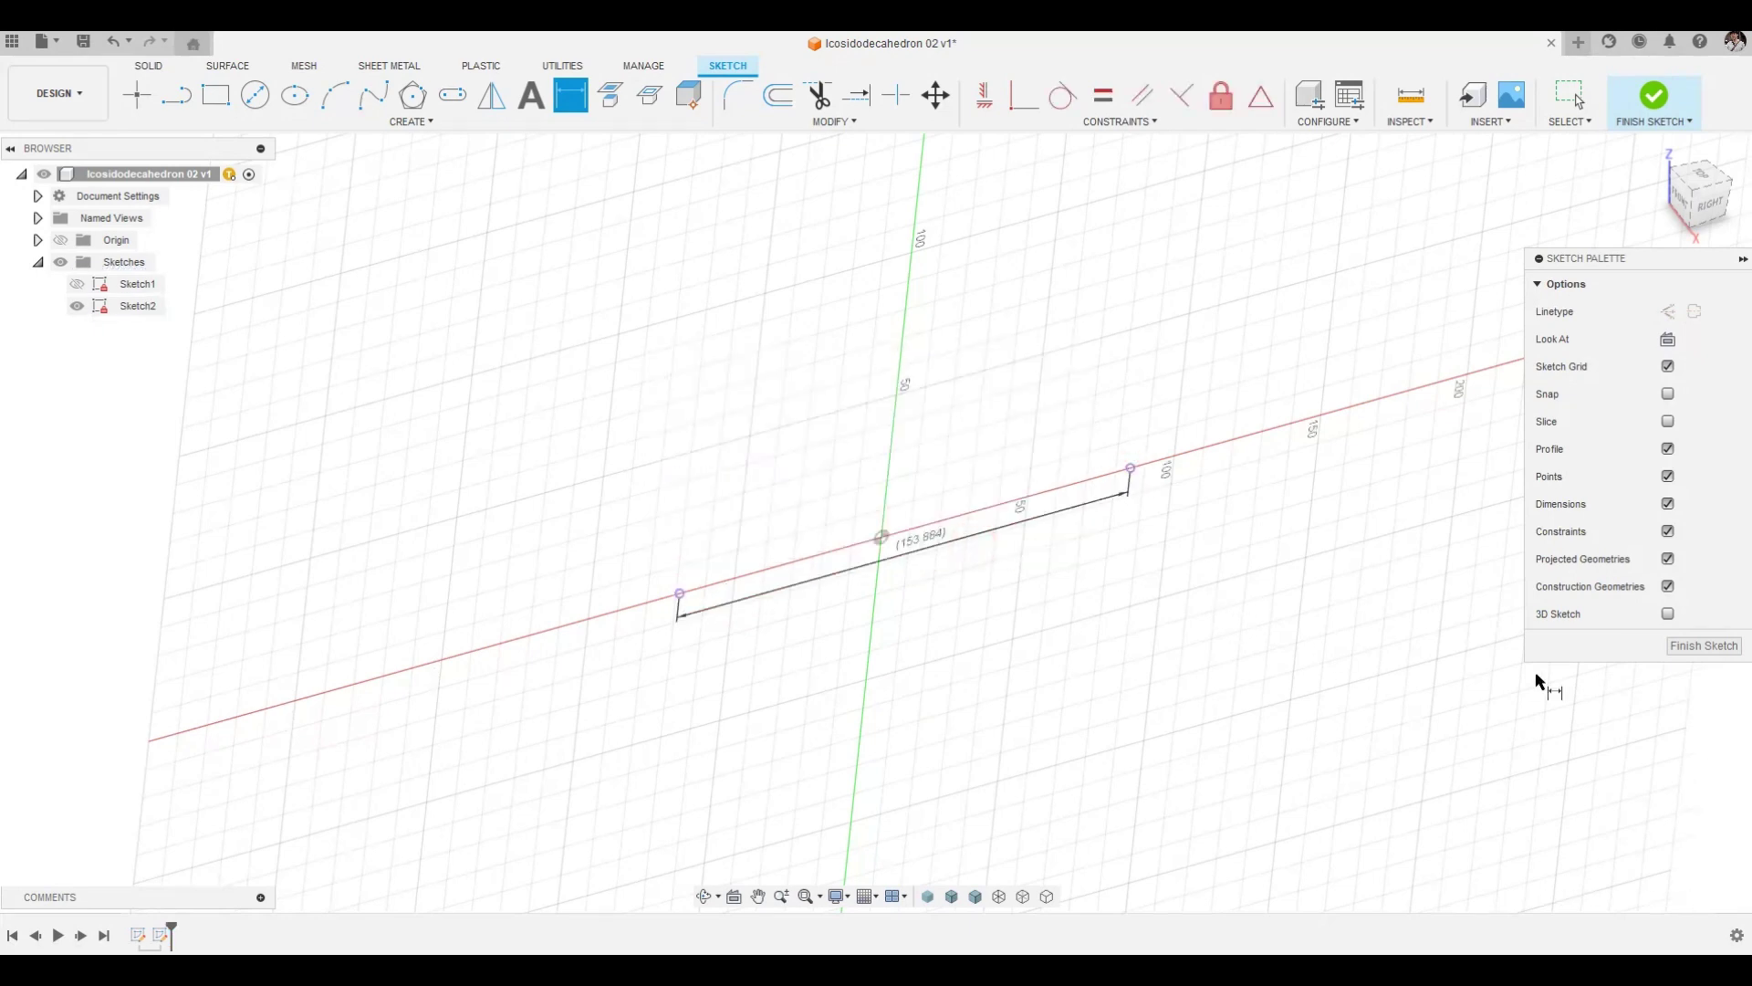
pyautogui.click(1667, 340)
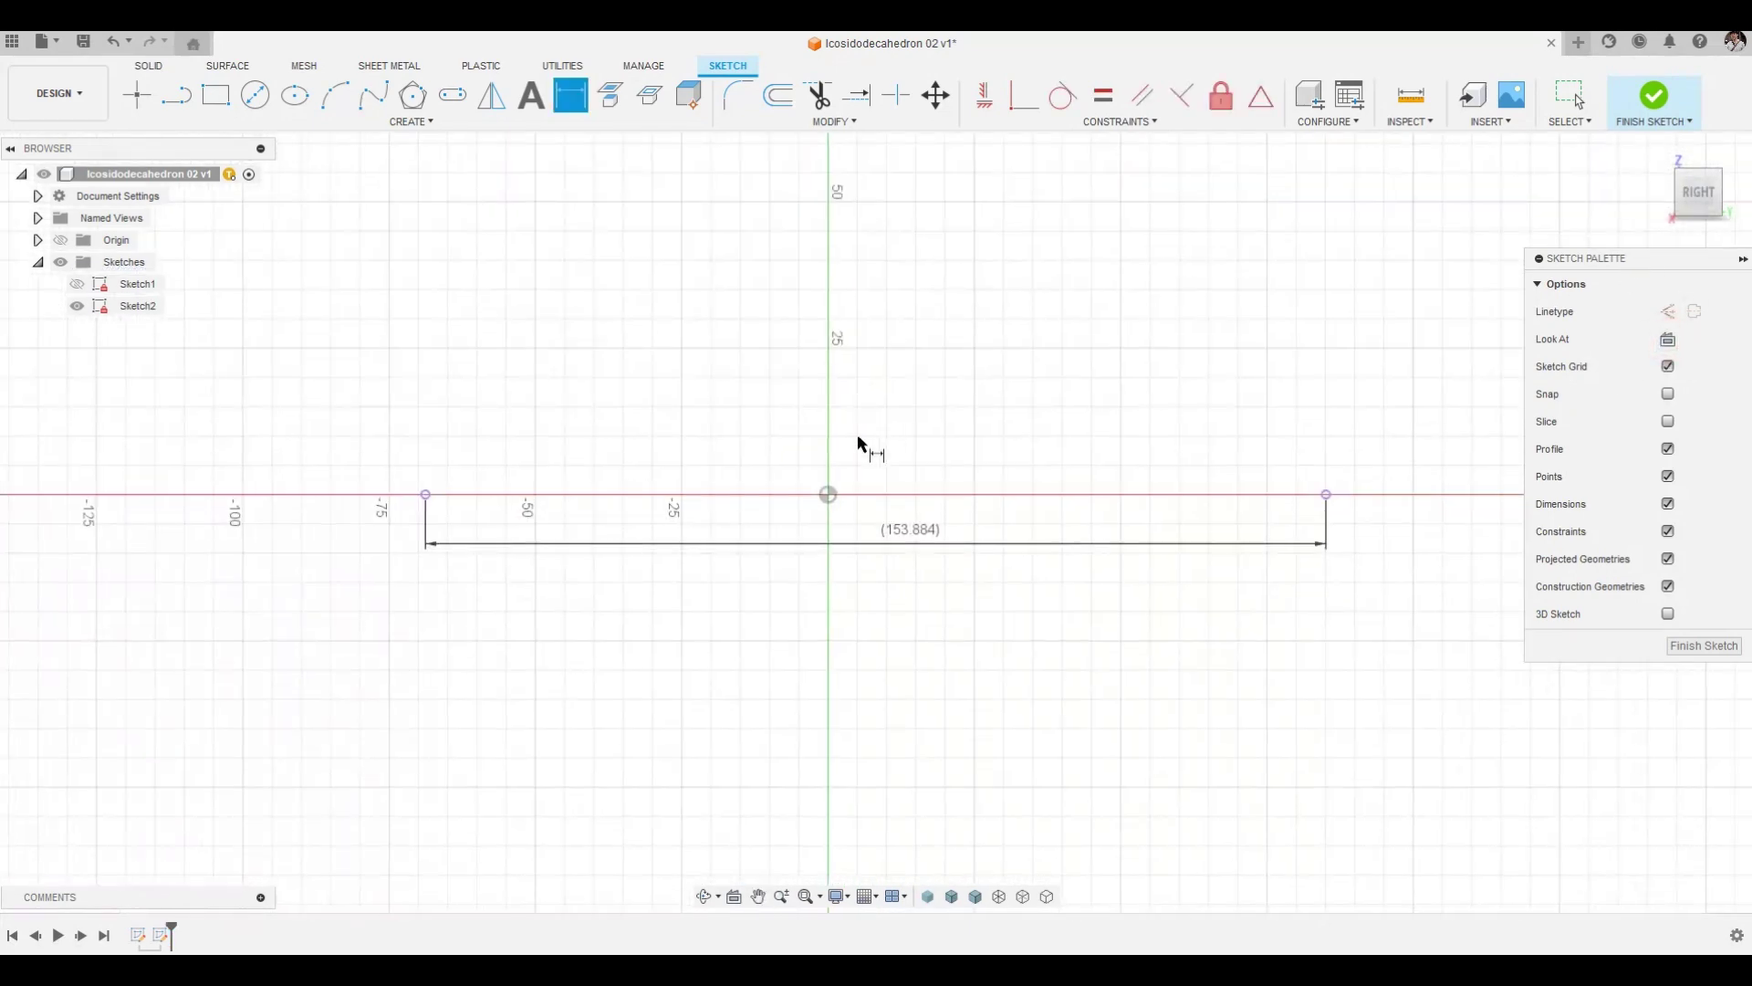
# Step: Draw a center-diameter circle on the origin that encloses both intersection points, and convert it to construction geometry
pyautogui.click(256, 95)
pyautogui.click(828, 494)
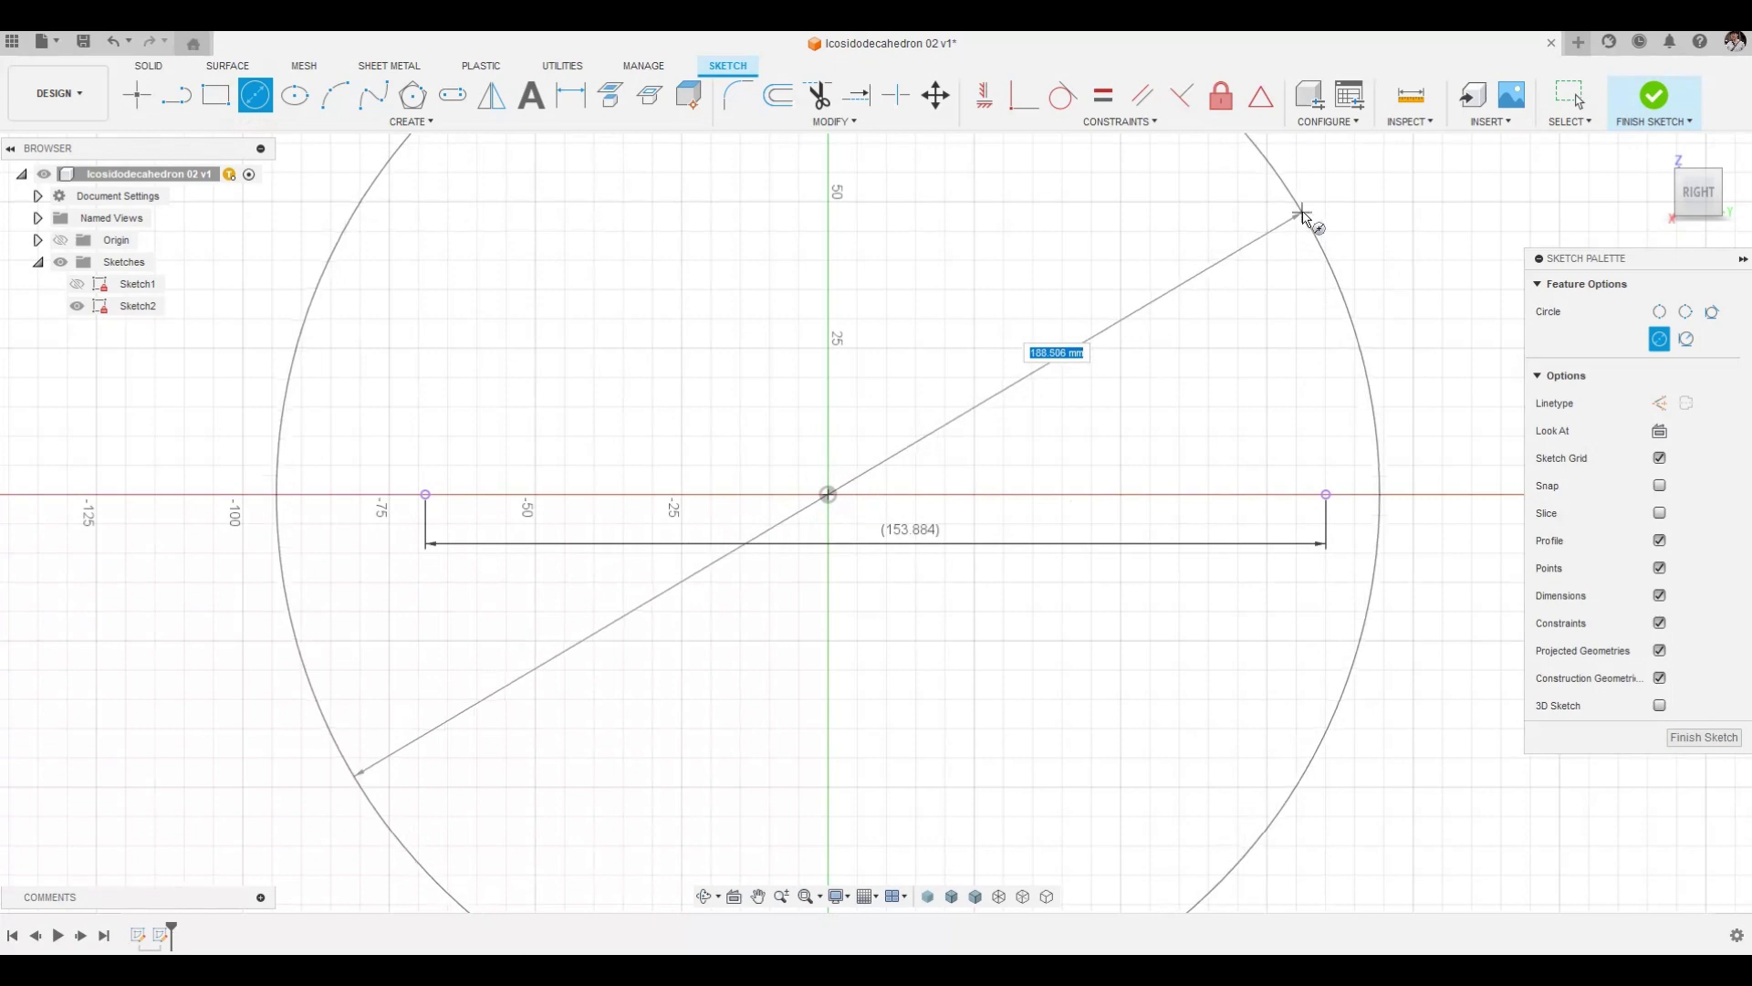
pyautogui.click(1363, 216)
pyautogui.scroll(-4, 867, 520)
pyautogui.press('Escape')
pyautogui.click(1105, 392)
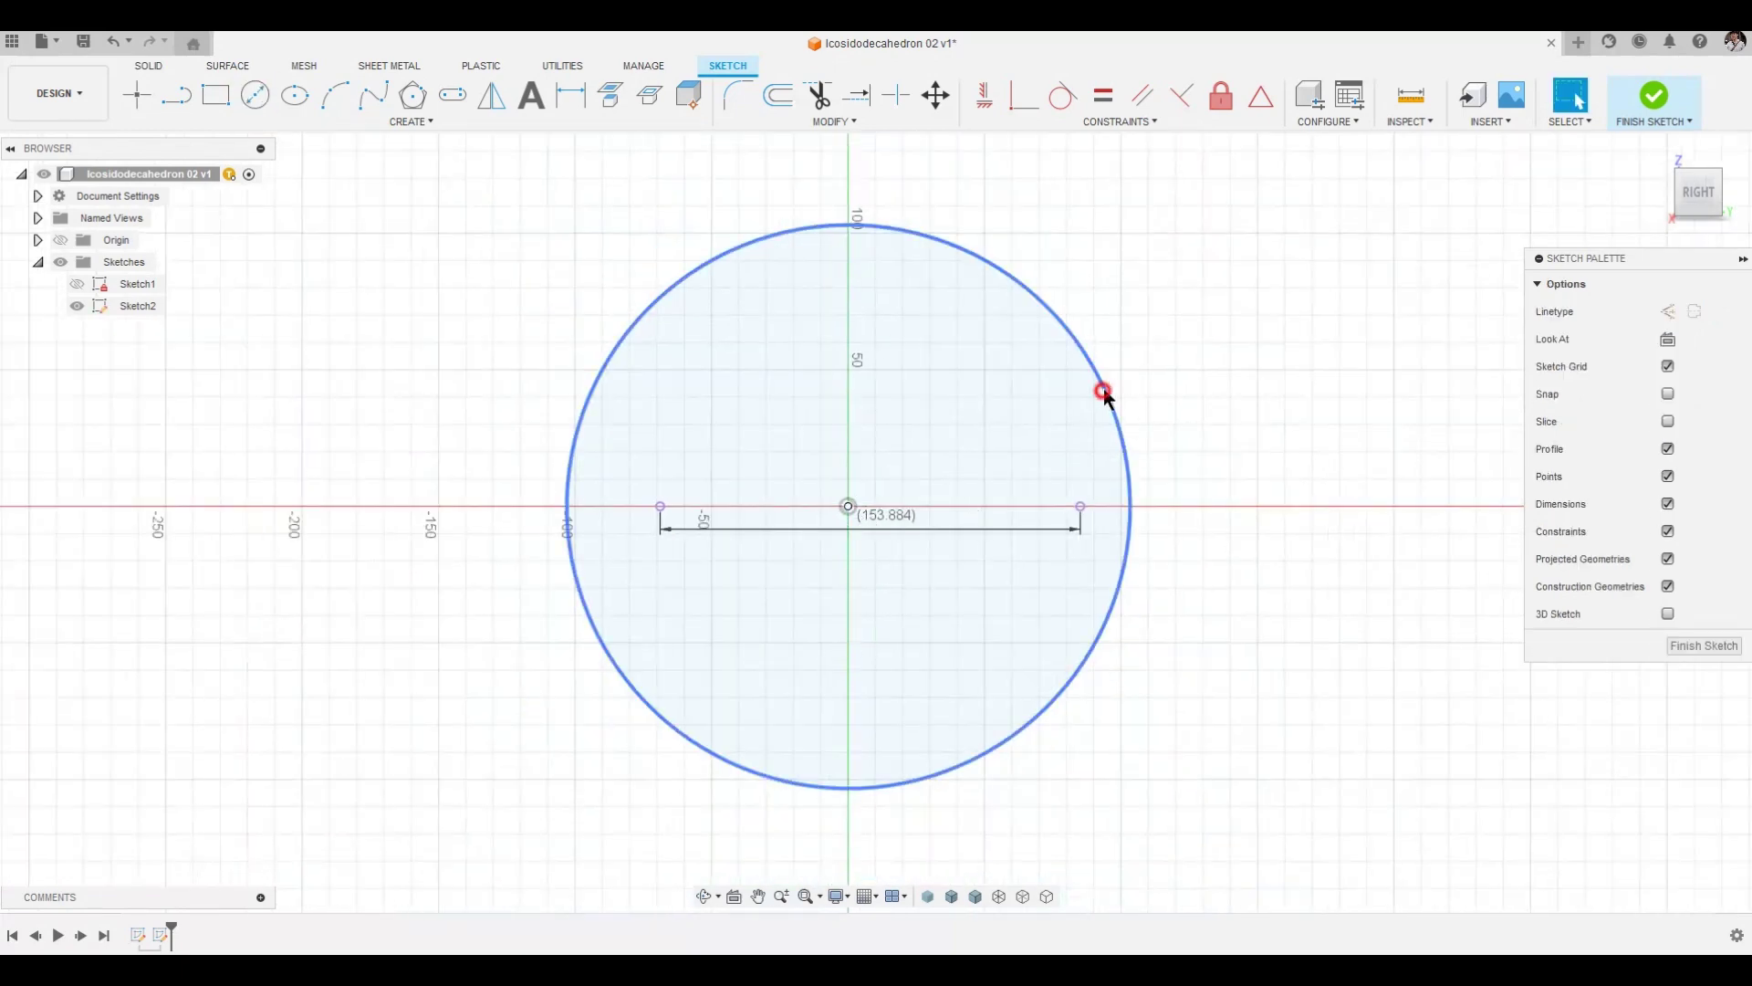
pyautogui.click(1667, 375)
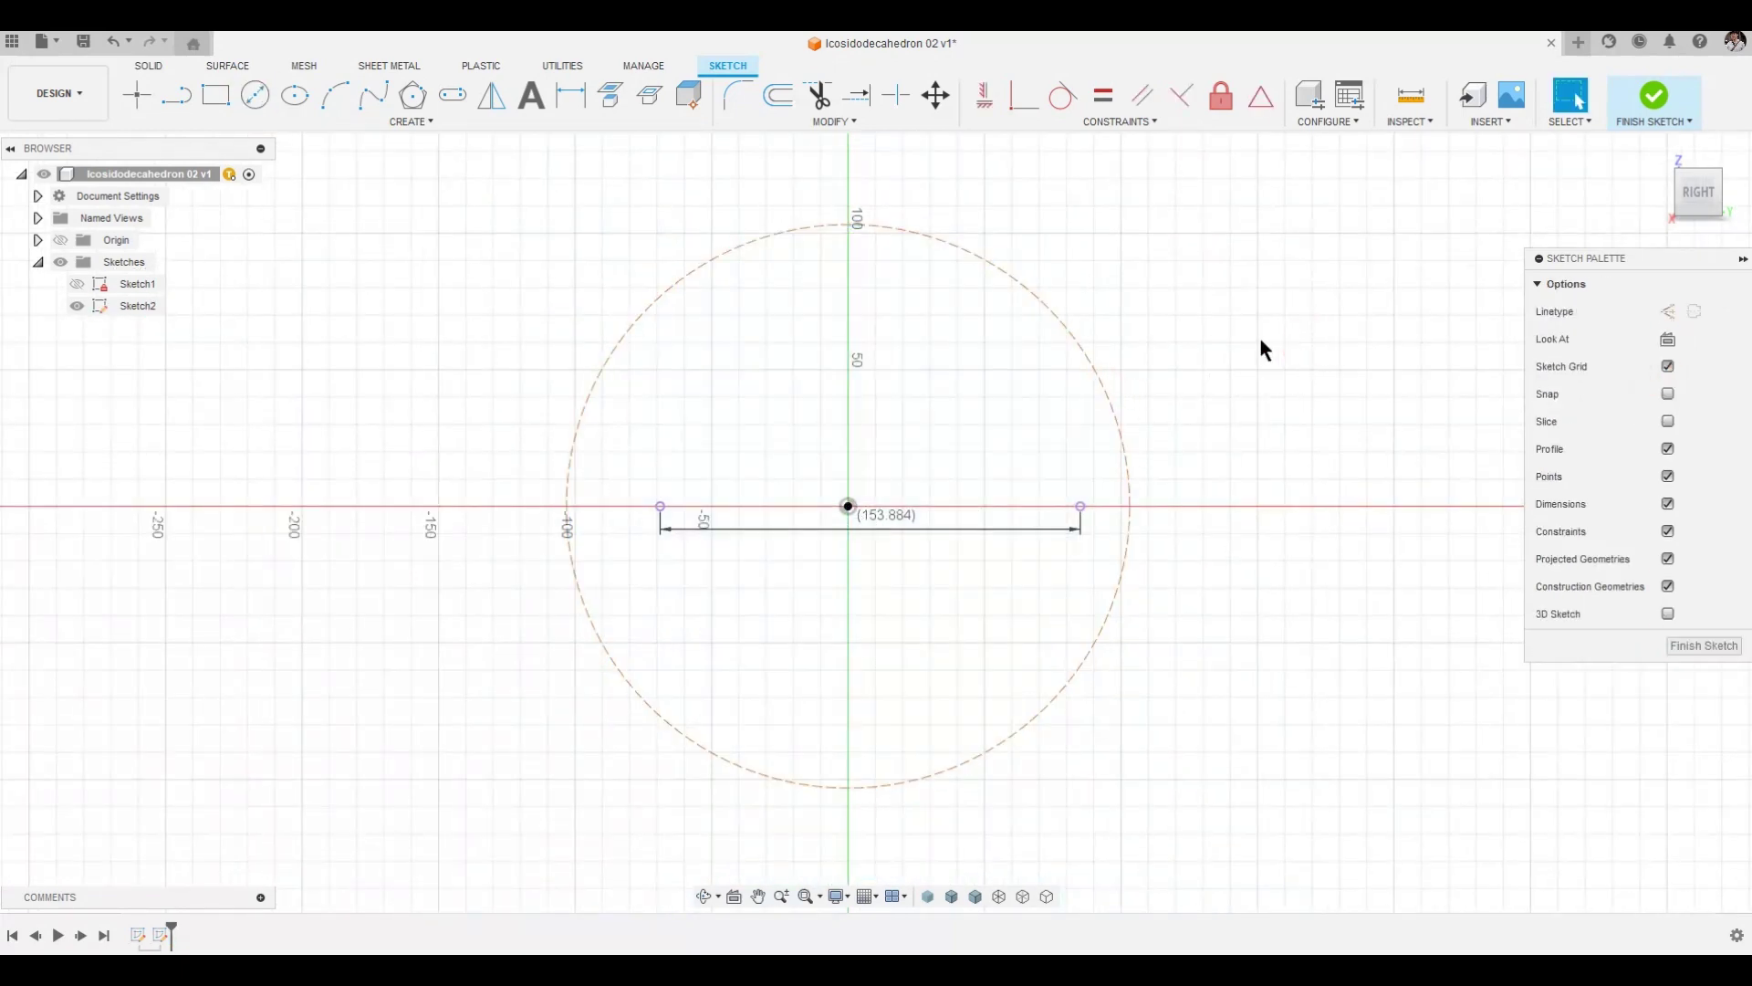
pyautogui.click(175, 102)
pyautogui.click(677, 726)
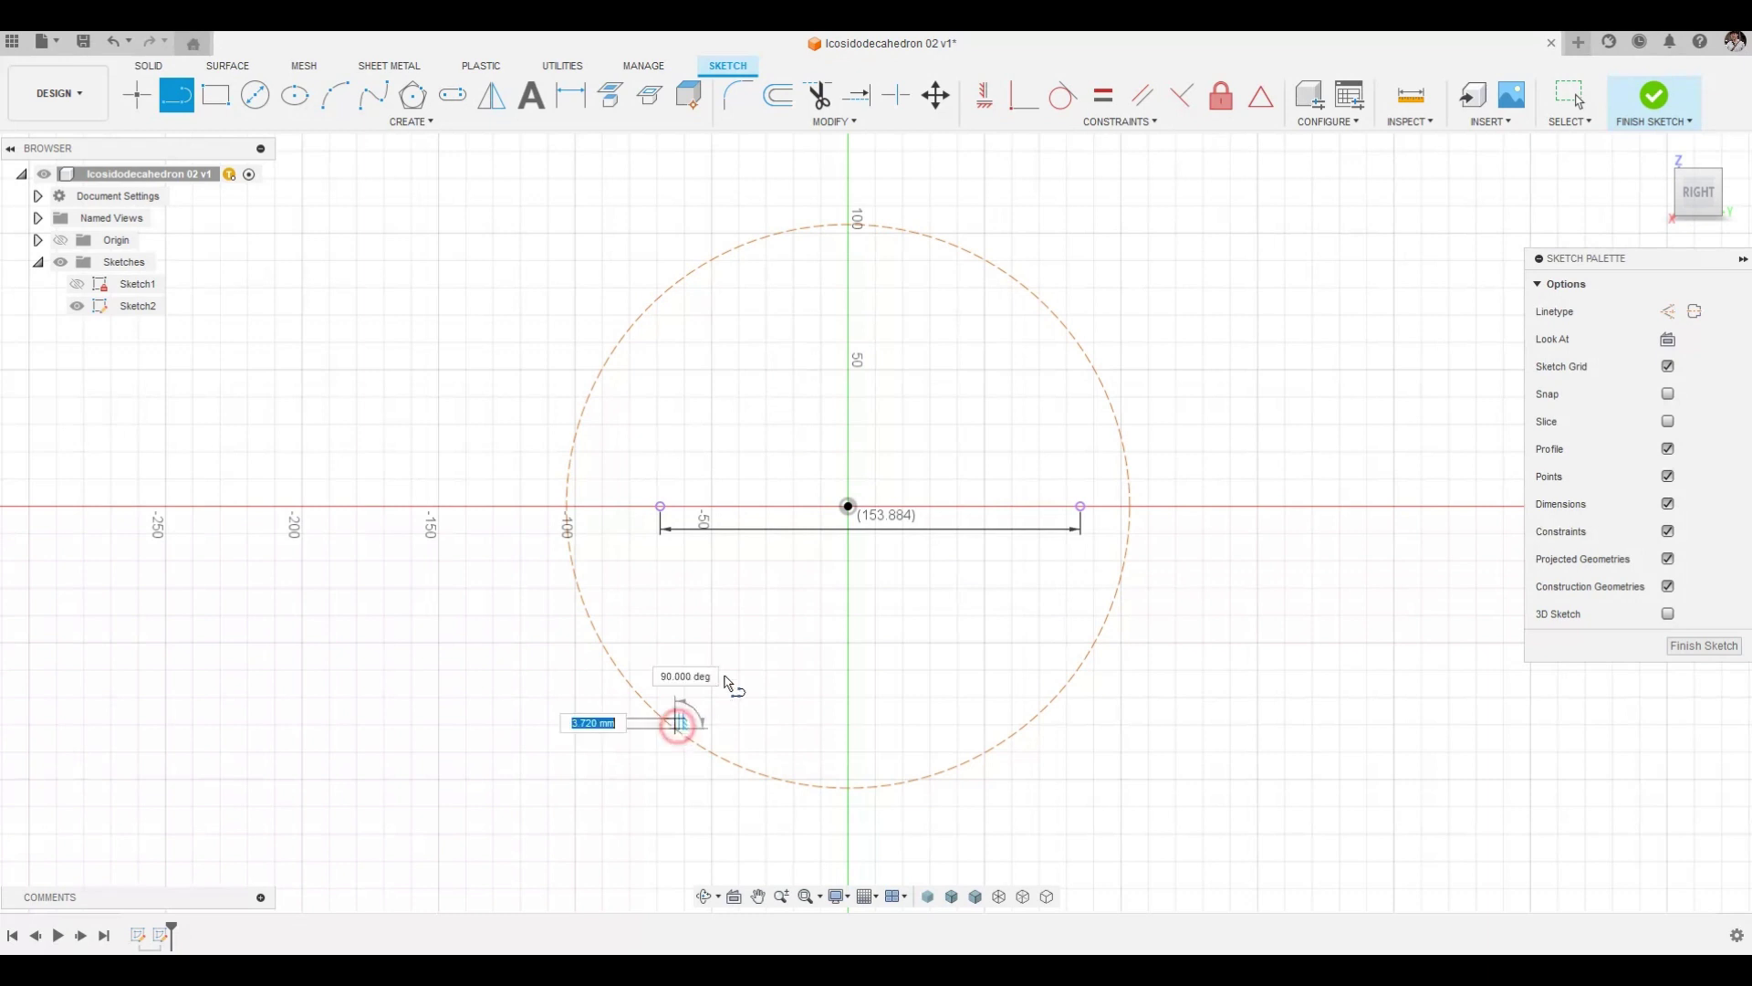
pyautogui.press('Escape')
# Step: Draw a horizontal line from the circle's lower right to its lower left, continued by a slanted line up to the circle's left side
pyautogui.click(178, 96)
pyautogui.click(1062, 690)
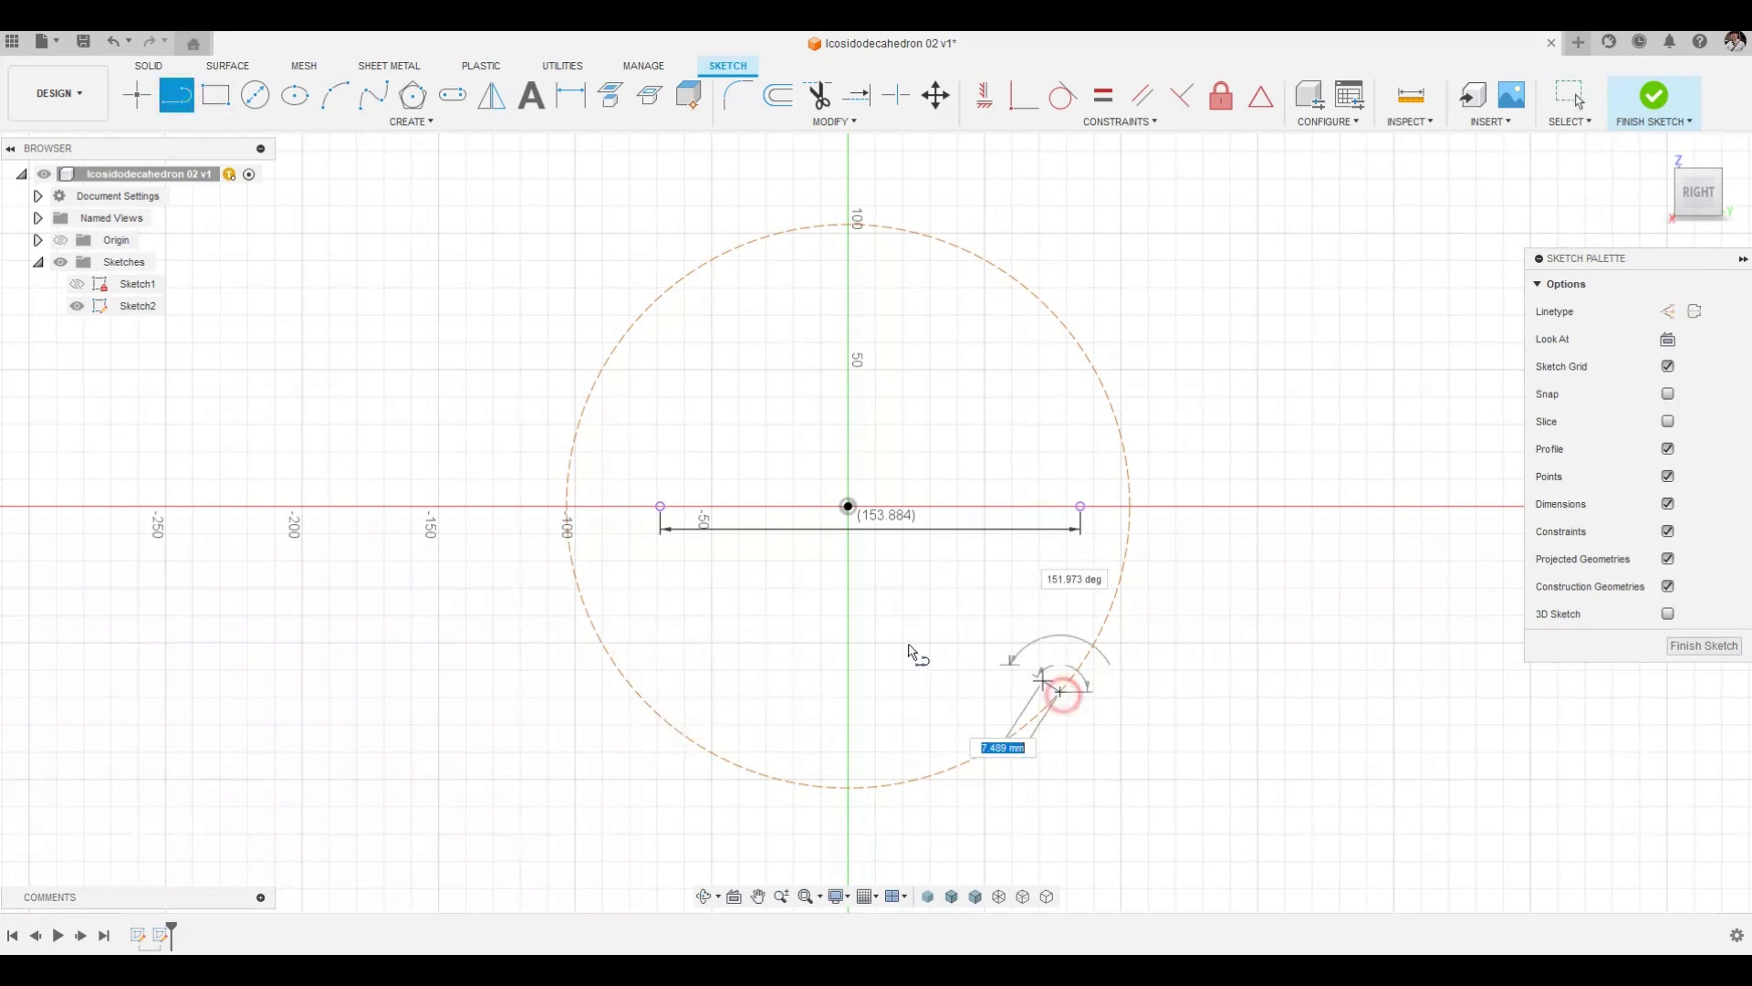
pyautogui.click(677, 691)
pyautogui.click(569, 467)
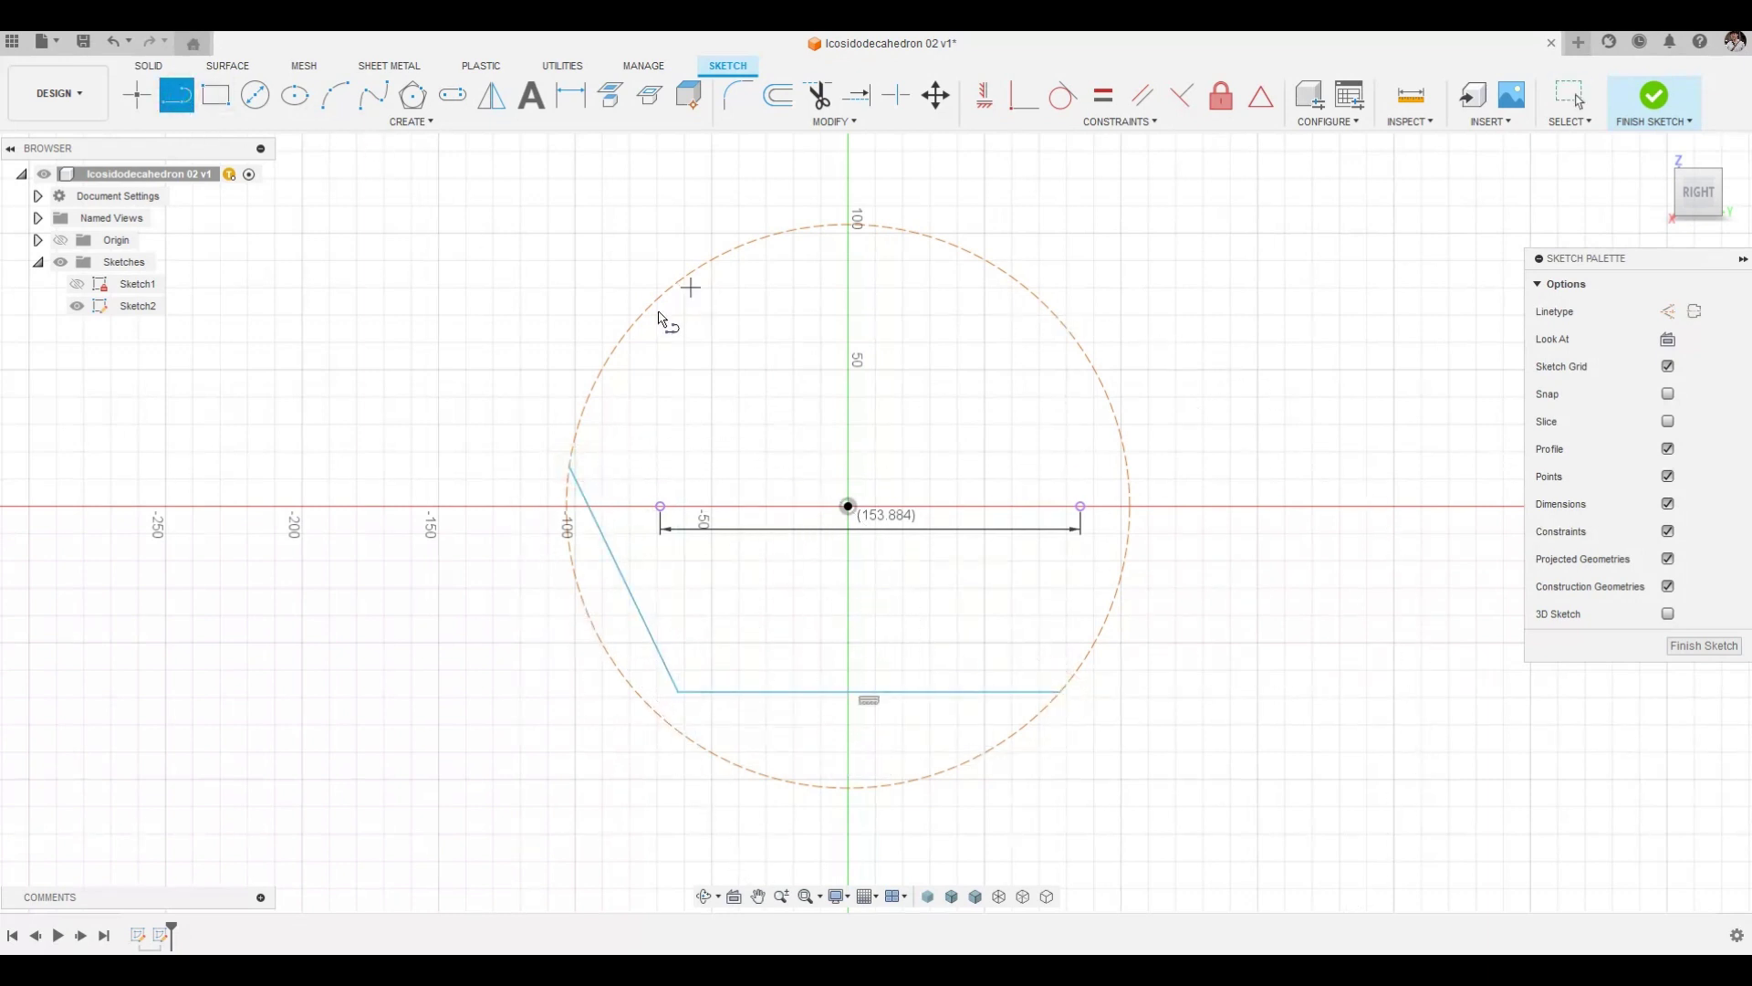
pyautogui.press('Escape')
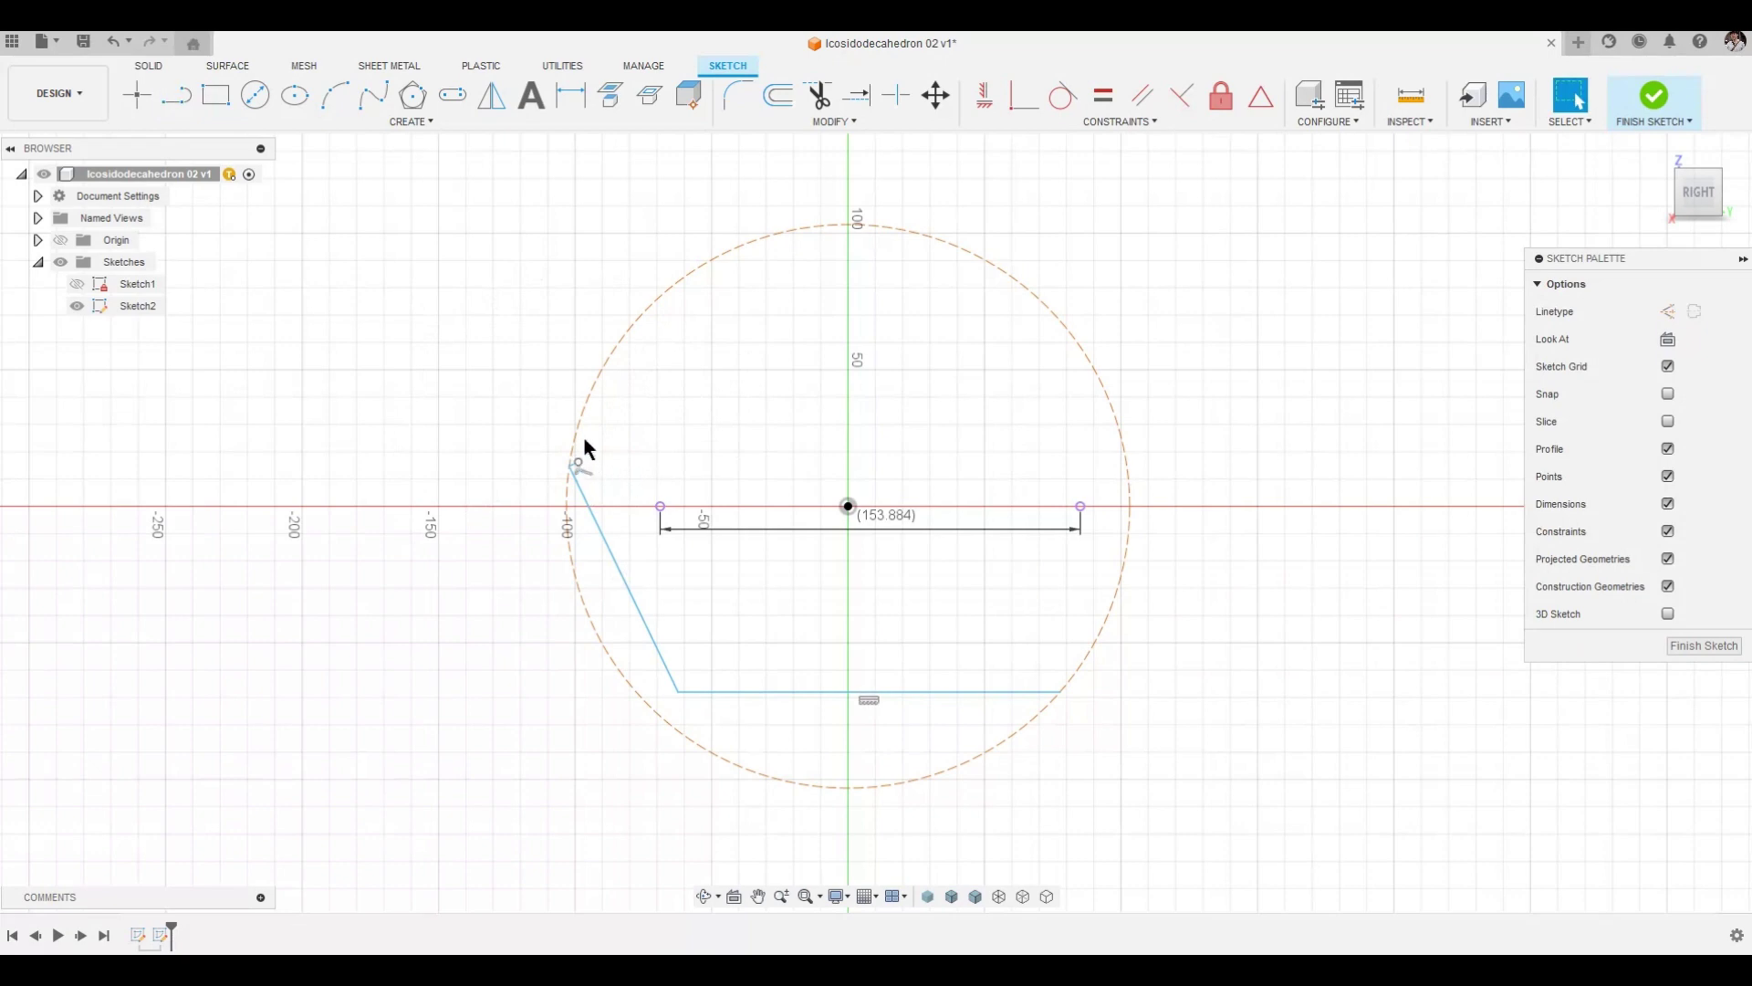
# Step: Delete the unwanted constraint at the slanted line's upper endpoint on the circle
pyautogui.scroll(5, 585, 444)
pyautogui.click(611, 487)
pyautogui.press('Delete')
pyautogui.scroll(-6, 498, 479)
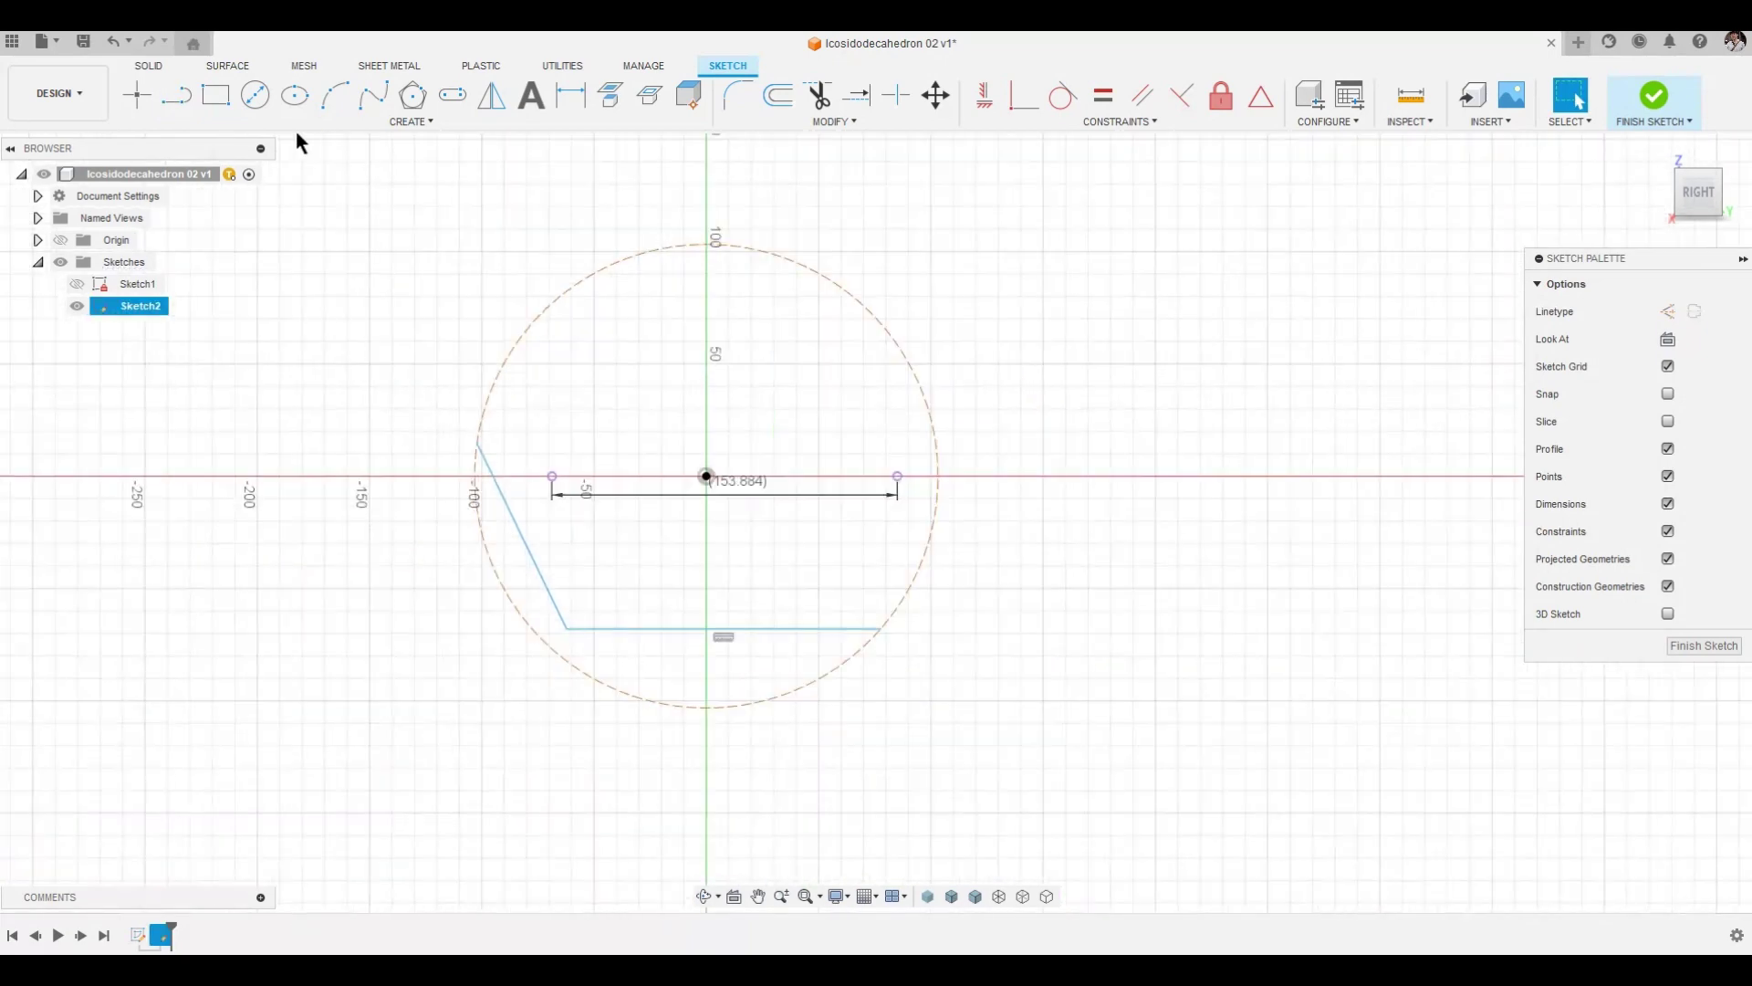
pyautogui.press('Escape')
# Step: Draw four more connected lines with a horizontal top edge, closing a six-sided profile back at the bottom line's right endpoint
pyautogui.click(476, 442)
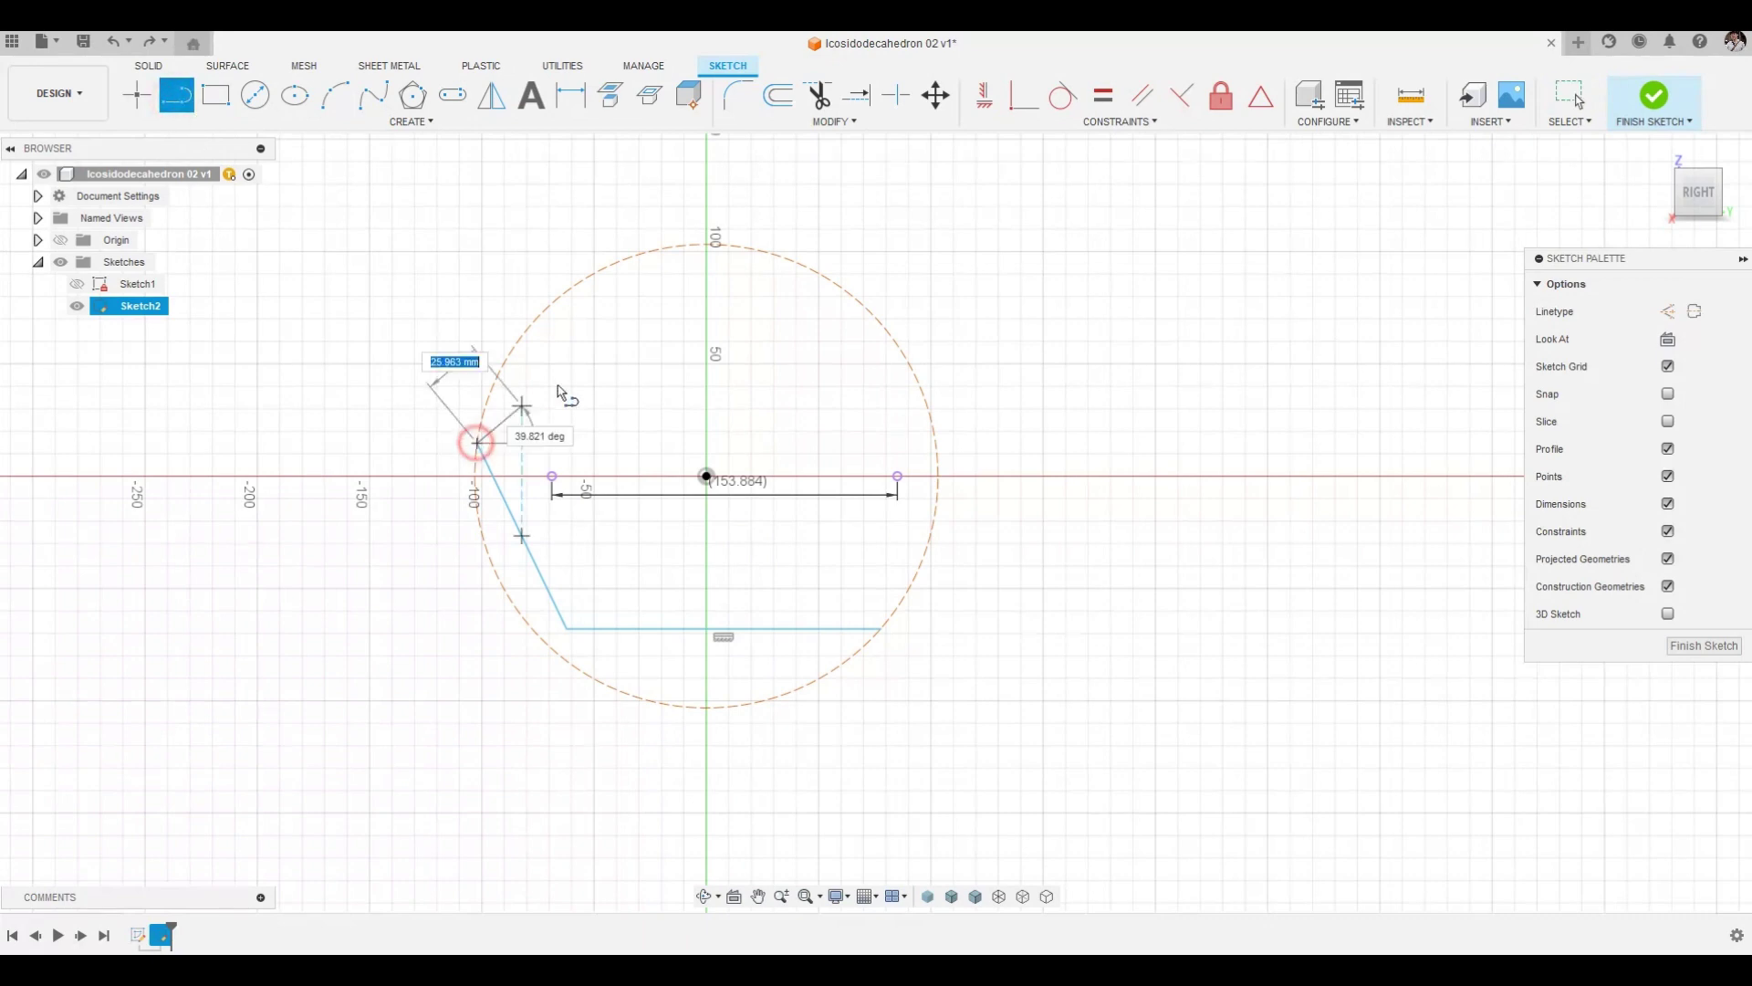
pyautogui.click(585, 279)
pyautogui.click(777, 278)
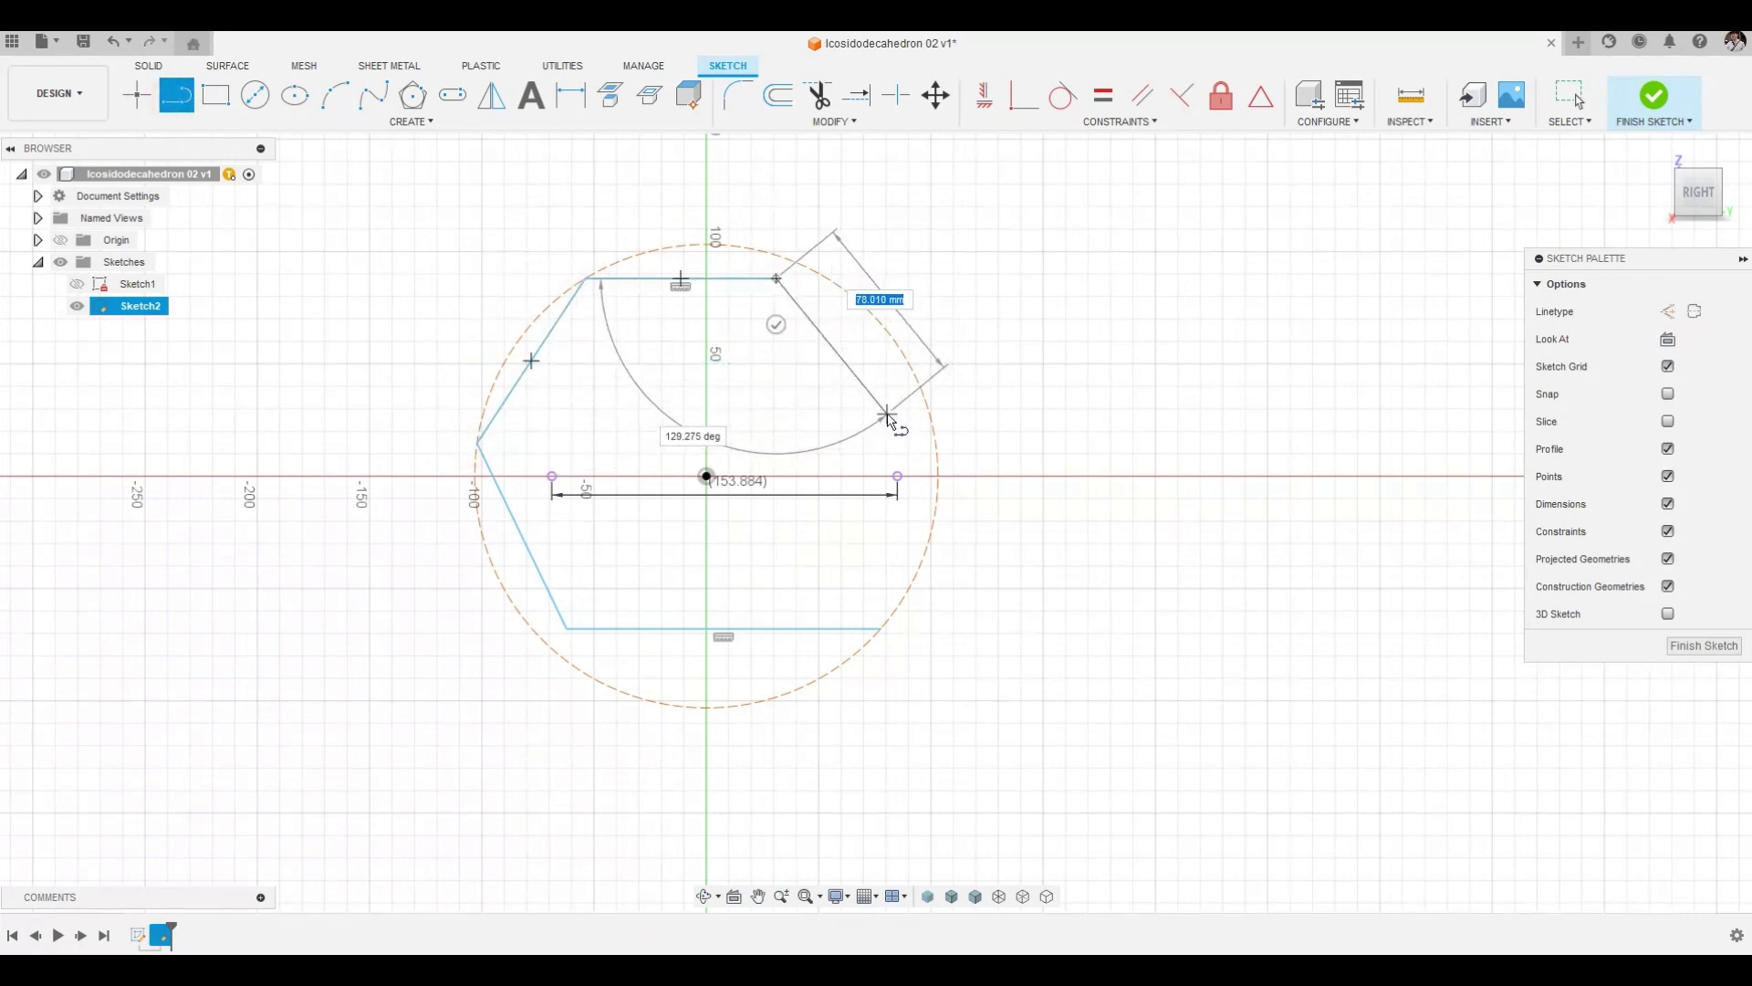
pyautogui.click(938, 488)
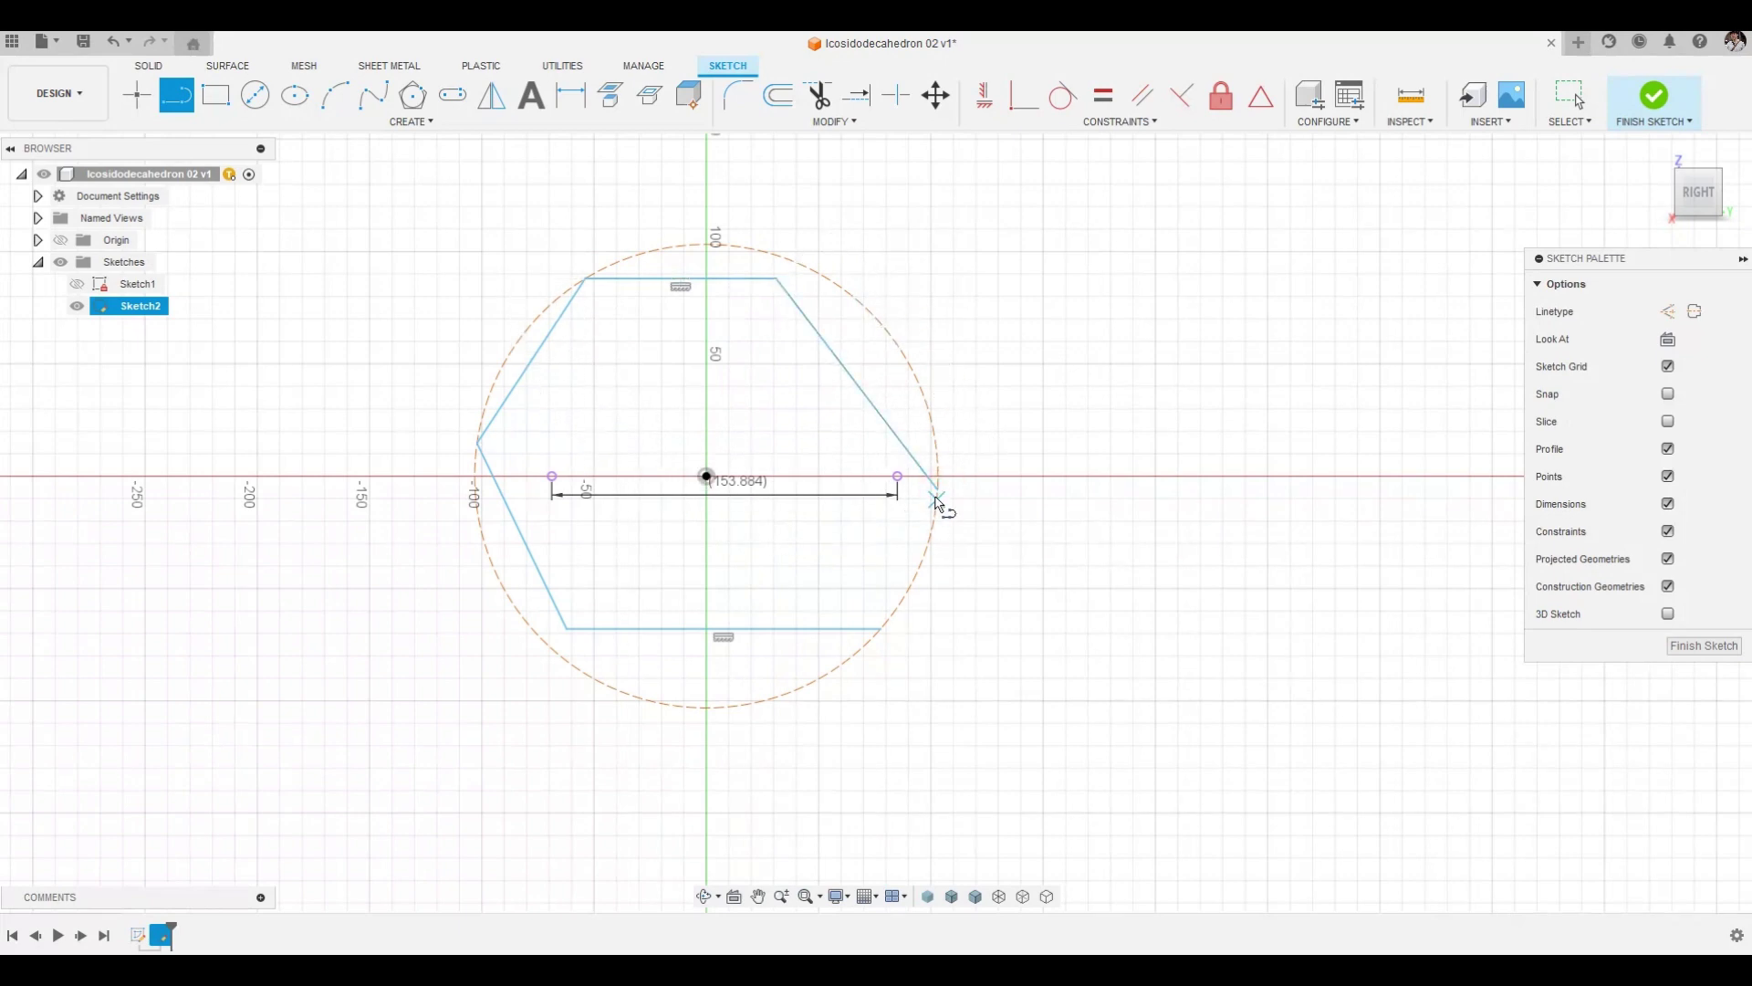
pyautogui.click(880, 630)
pyautogui.scroll(1, 395, 512)
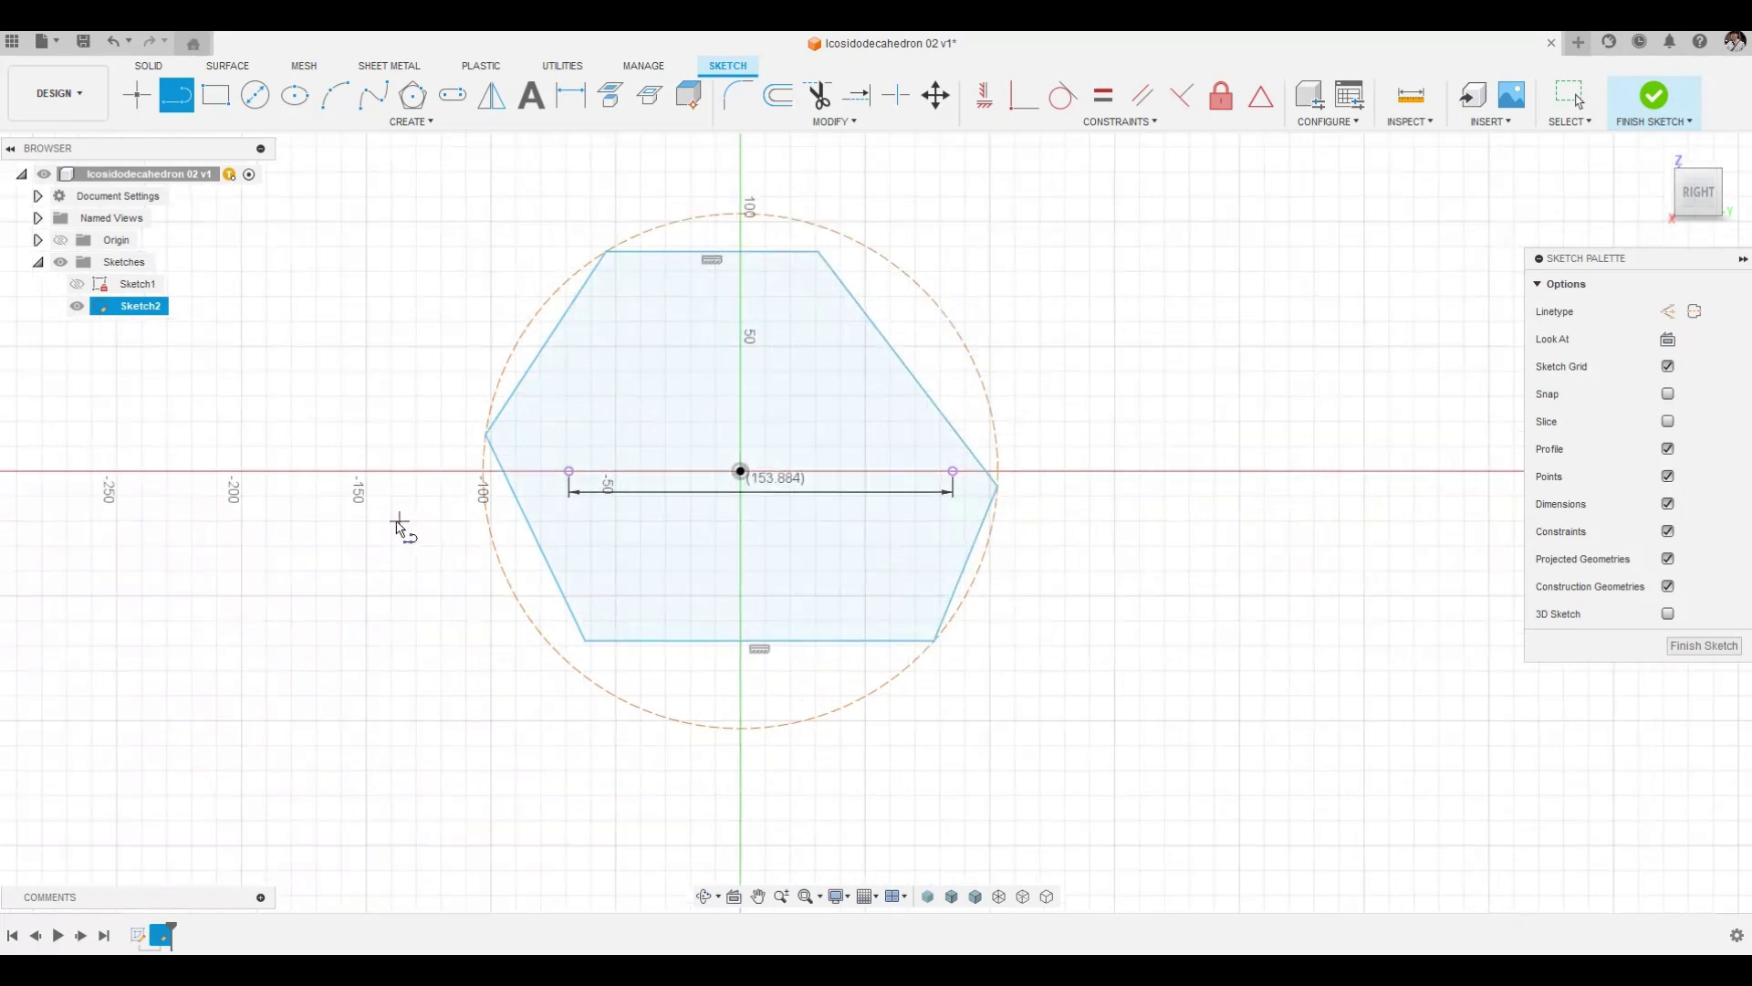
# Step: Constrain both endpoints of the profile's bottom line vertically to the two intersection points above them
pyautogui.click(984, 95)
pyautogui.click(569, 471)
pyautogui.click(579, 645)
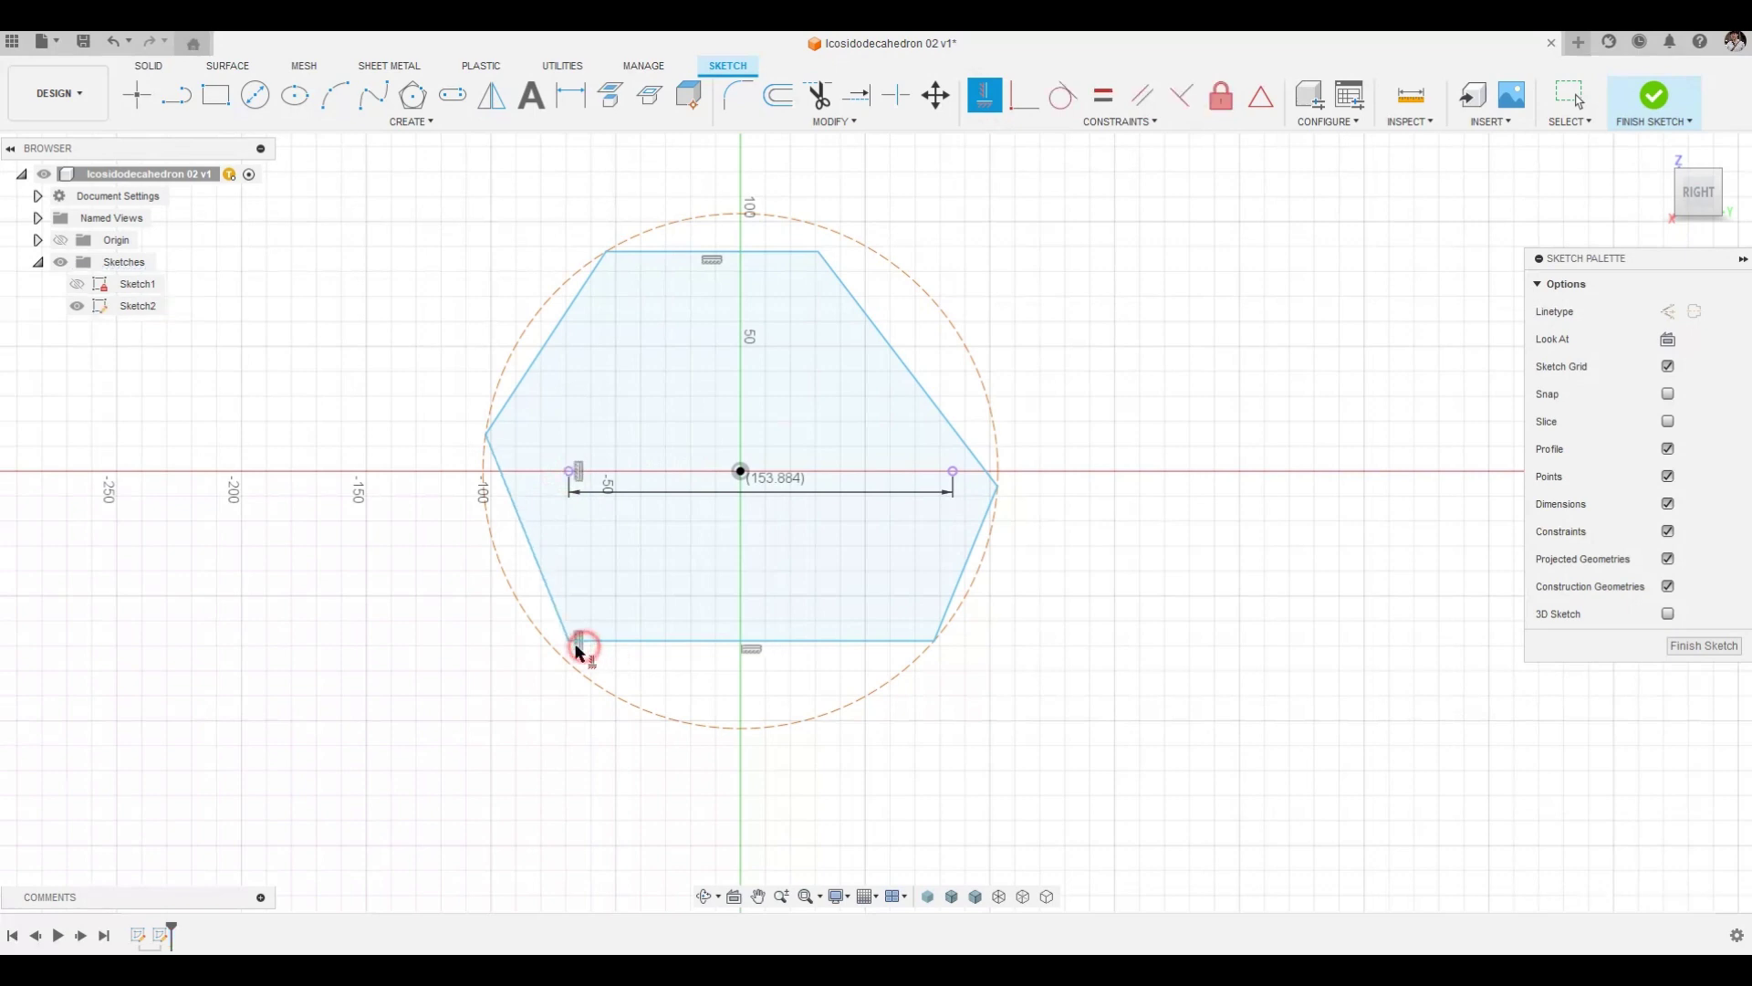
pyautogui.click(953, 472)
pyautogui.click(933, 648)
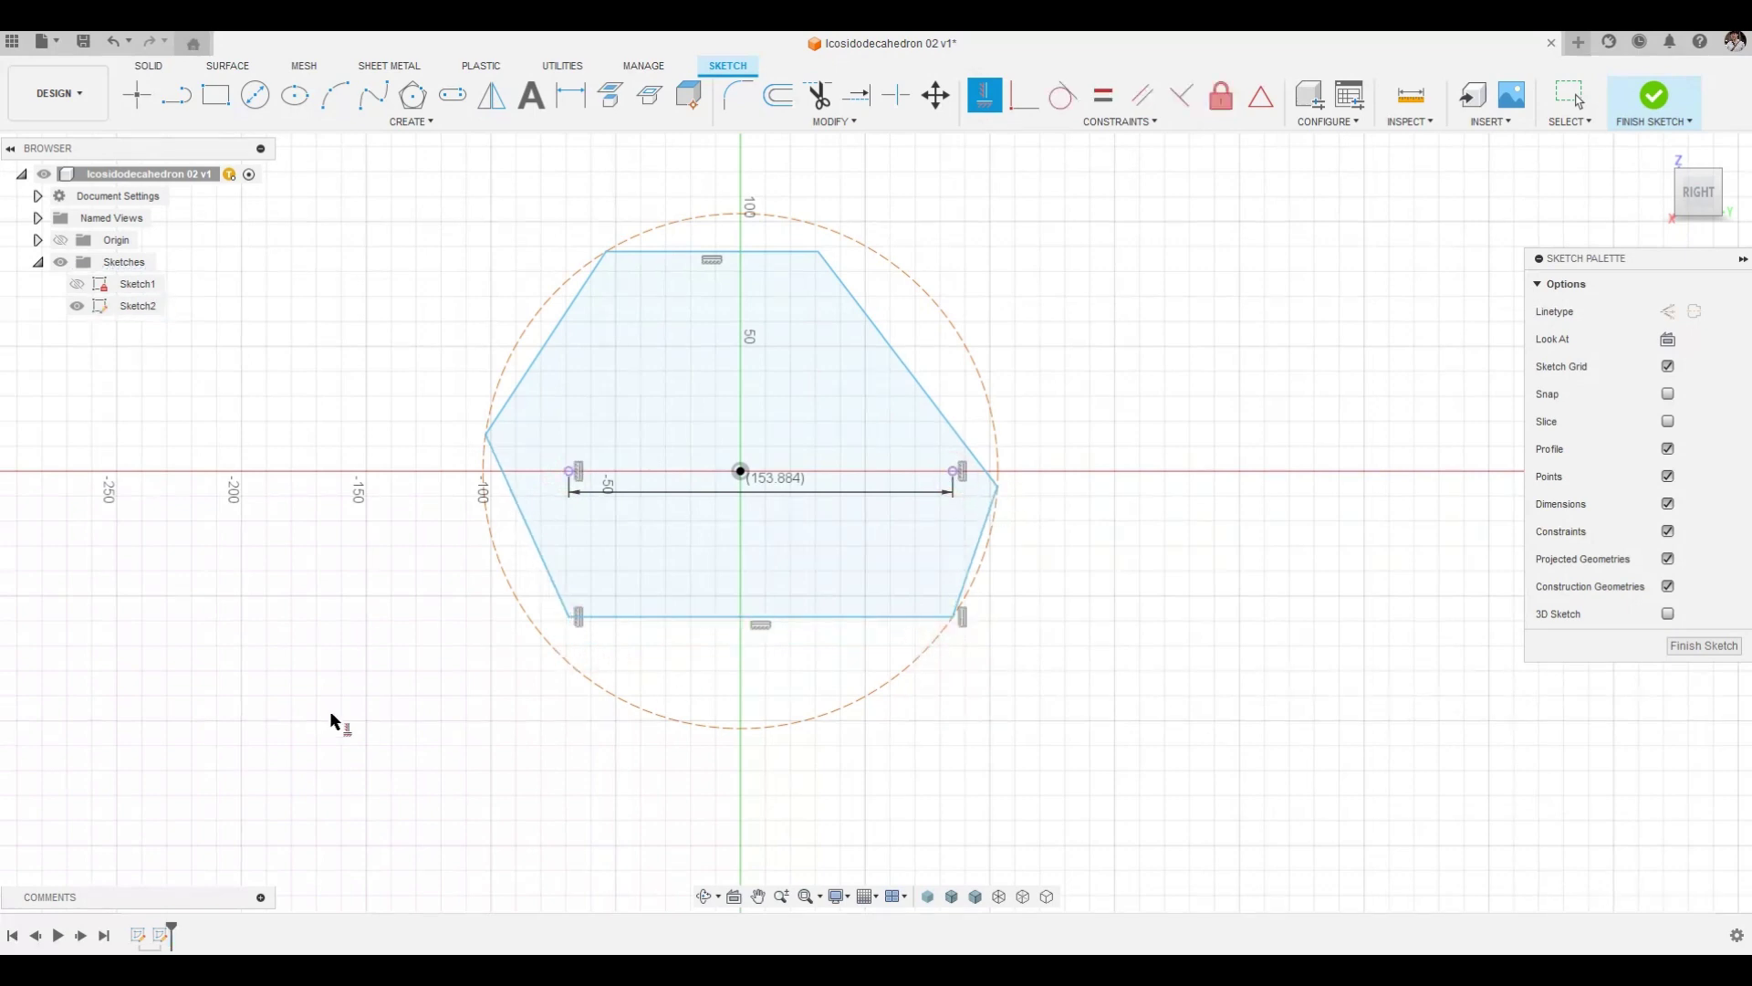
pyautogui.scroll(1, 271, 412)
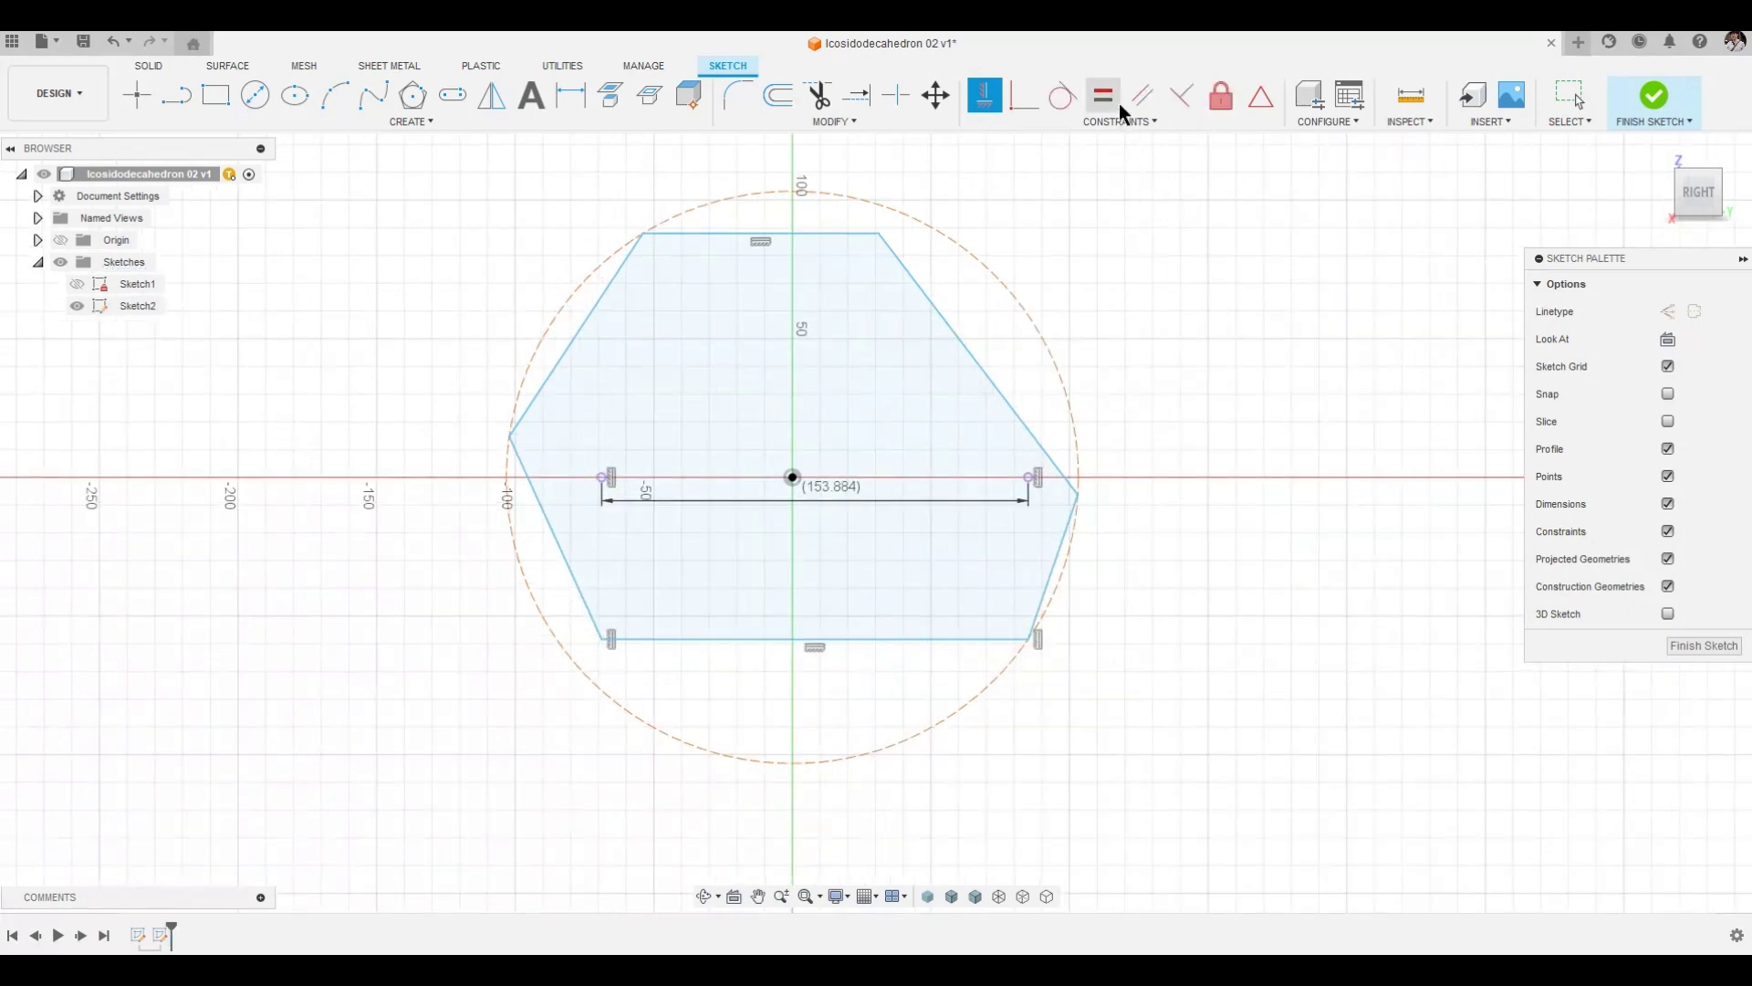
pyautogui.click(571, 95)
pyautogui.click(584, 605)
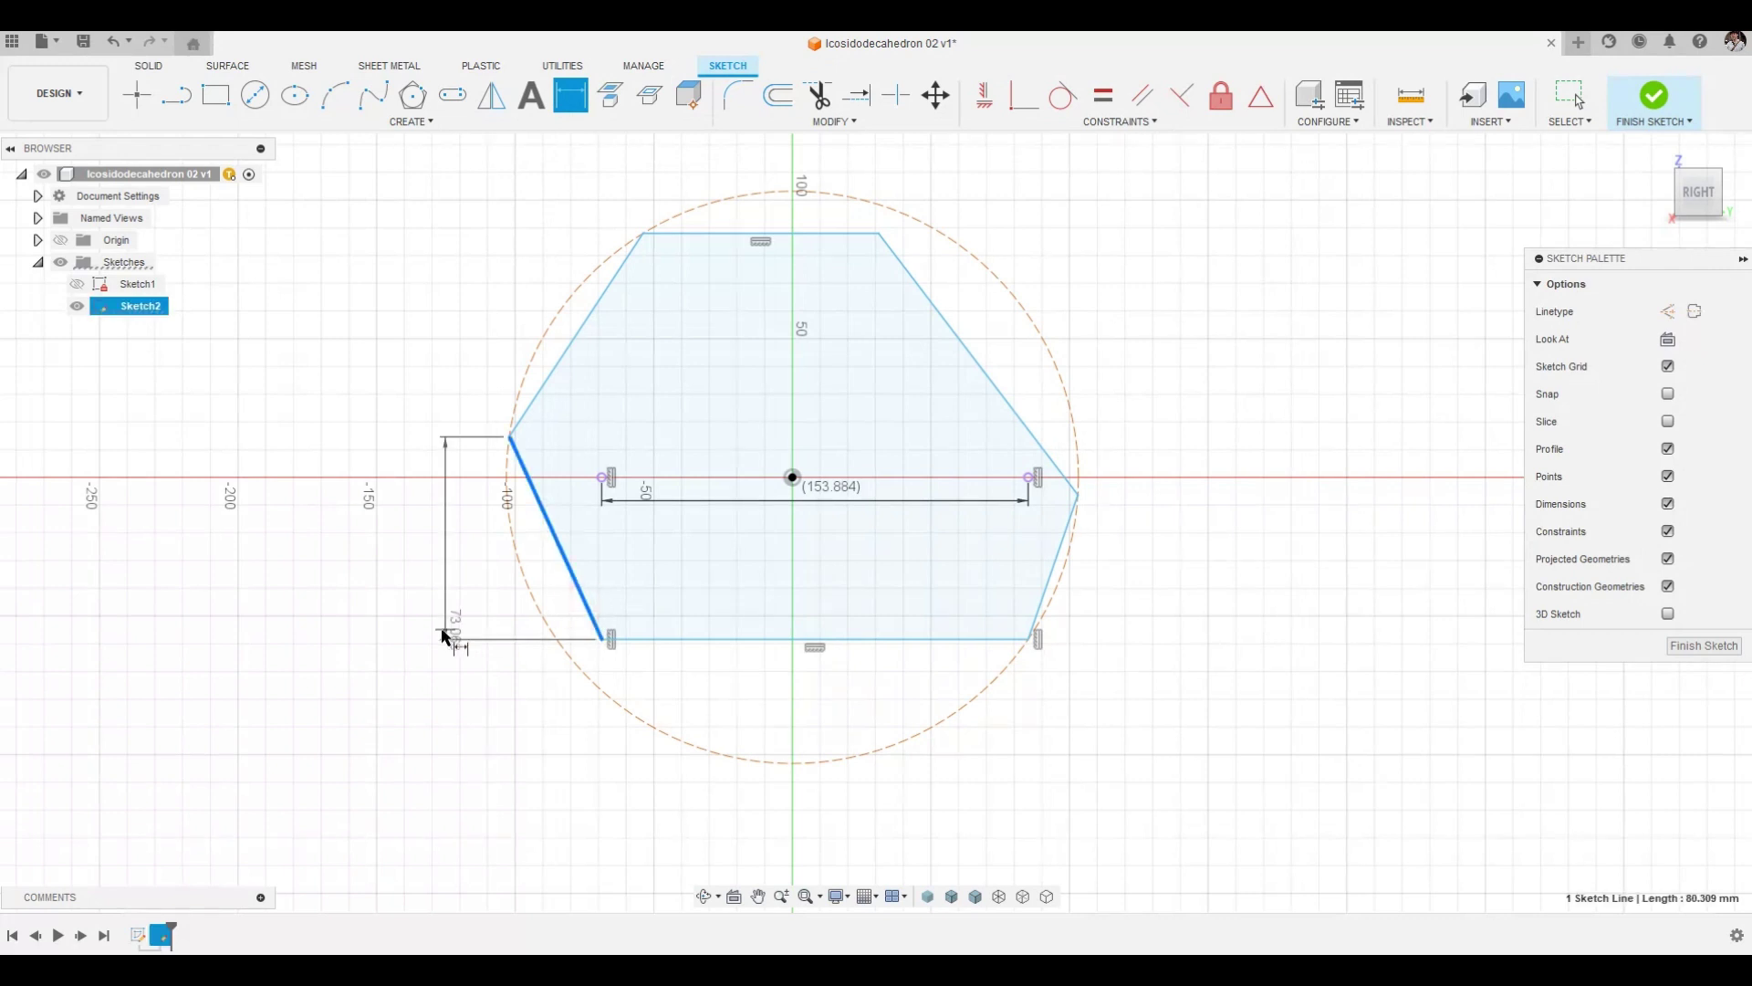
pyautogui.rightClick(421, 627)
pyautogui.click(416, 738)
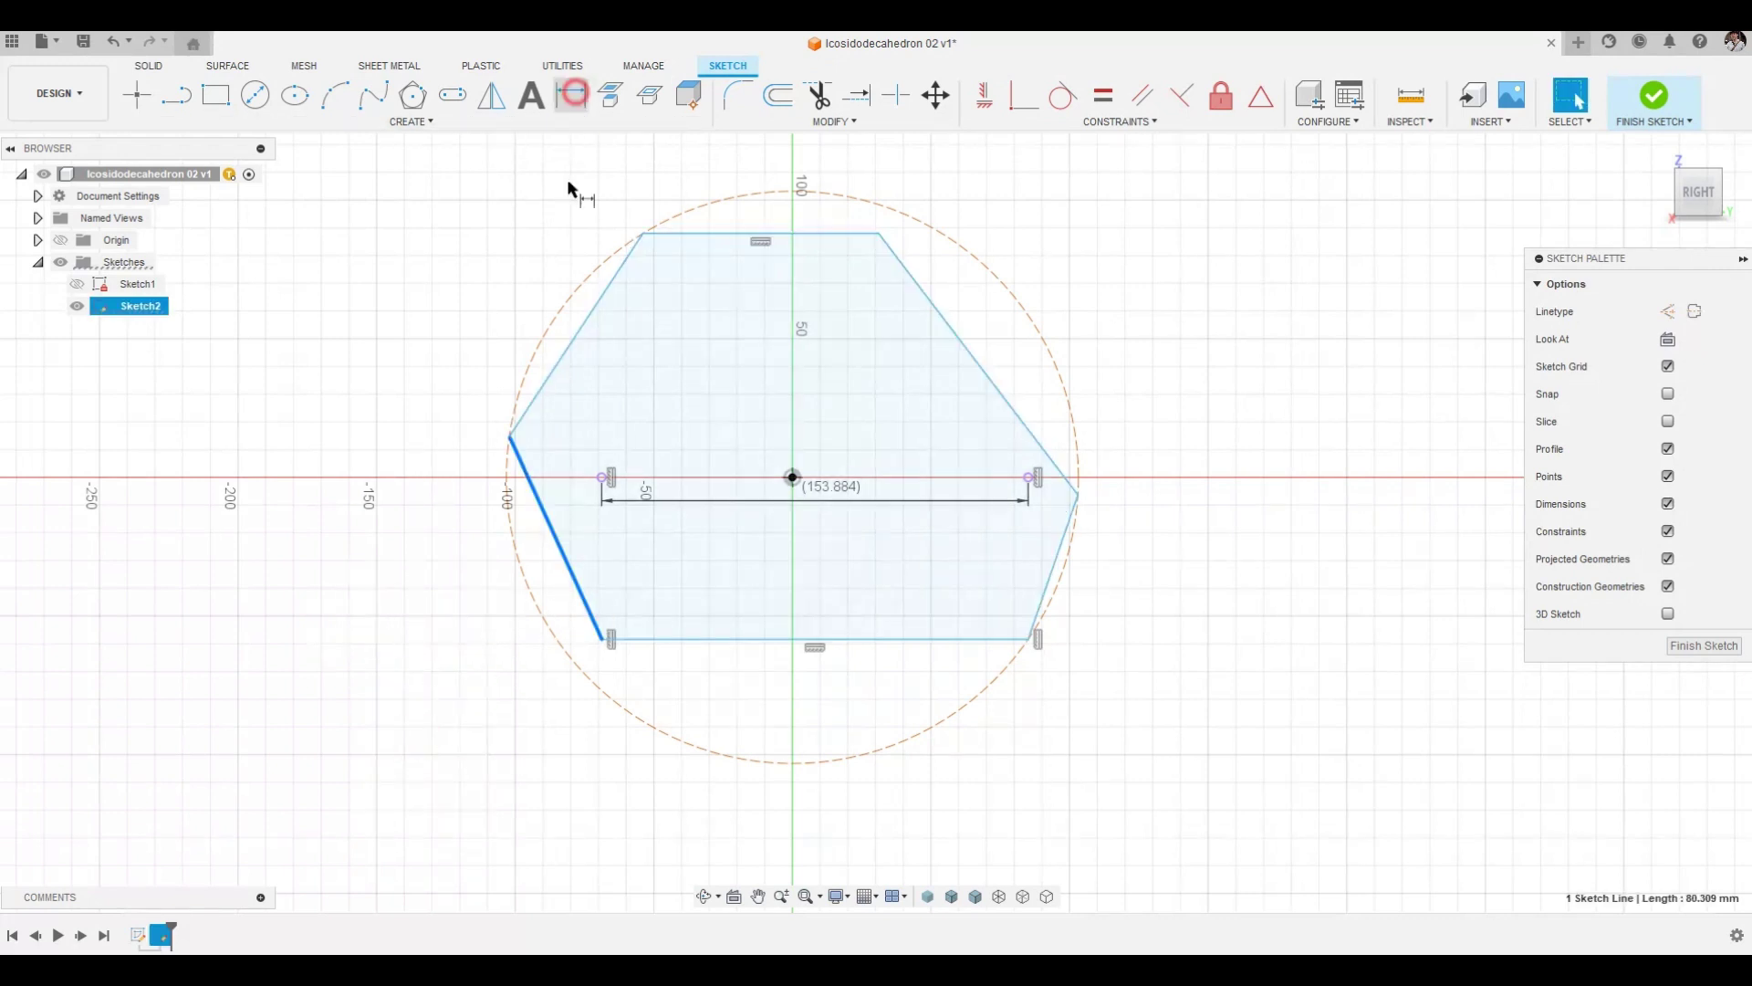
# Step: Add an aligned dimension to the profile's lower-left side, linked to d2, the driven distance between the intersection points
pyautogui.click(547, 520)
pyautogui.rightClick(438, 606)
pyautogui.click(406, 680)
pyautogui.click(424, 621)
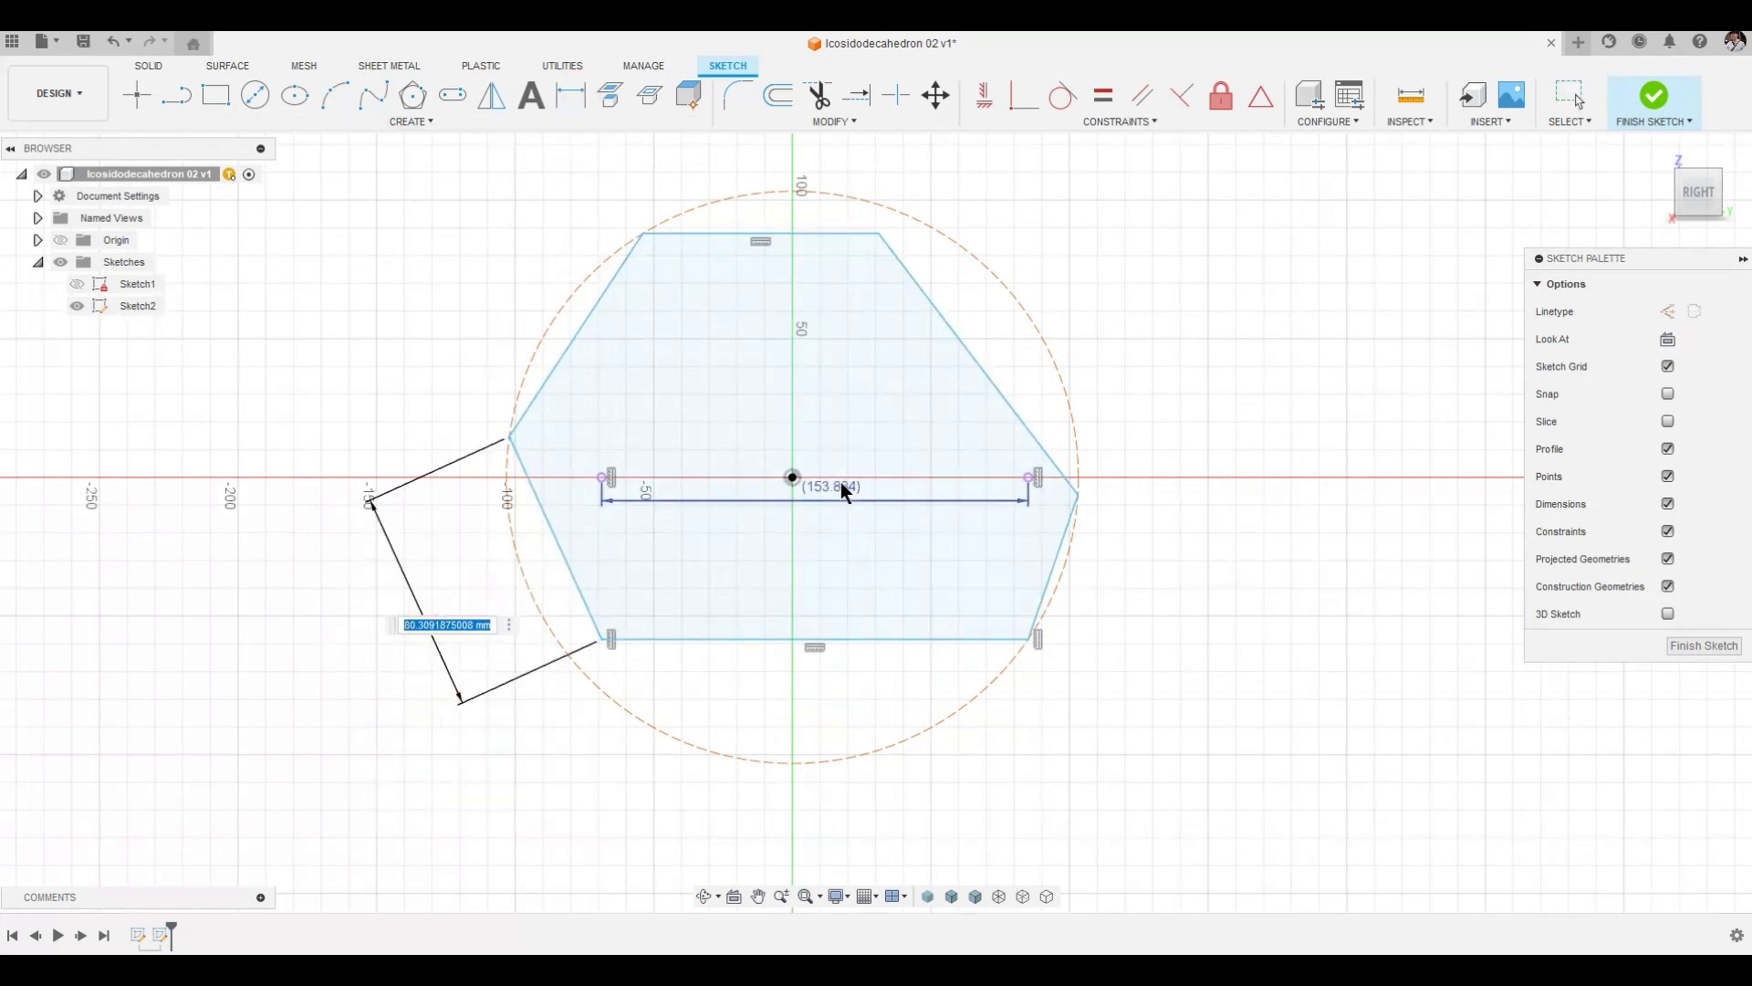
pyautogui.write('d2')
pyautogui.press('Return')
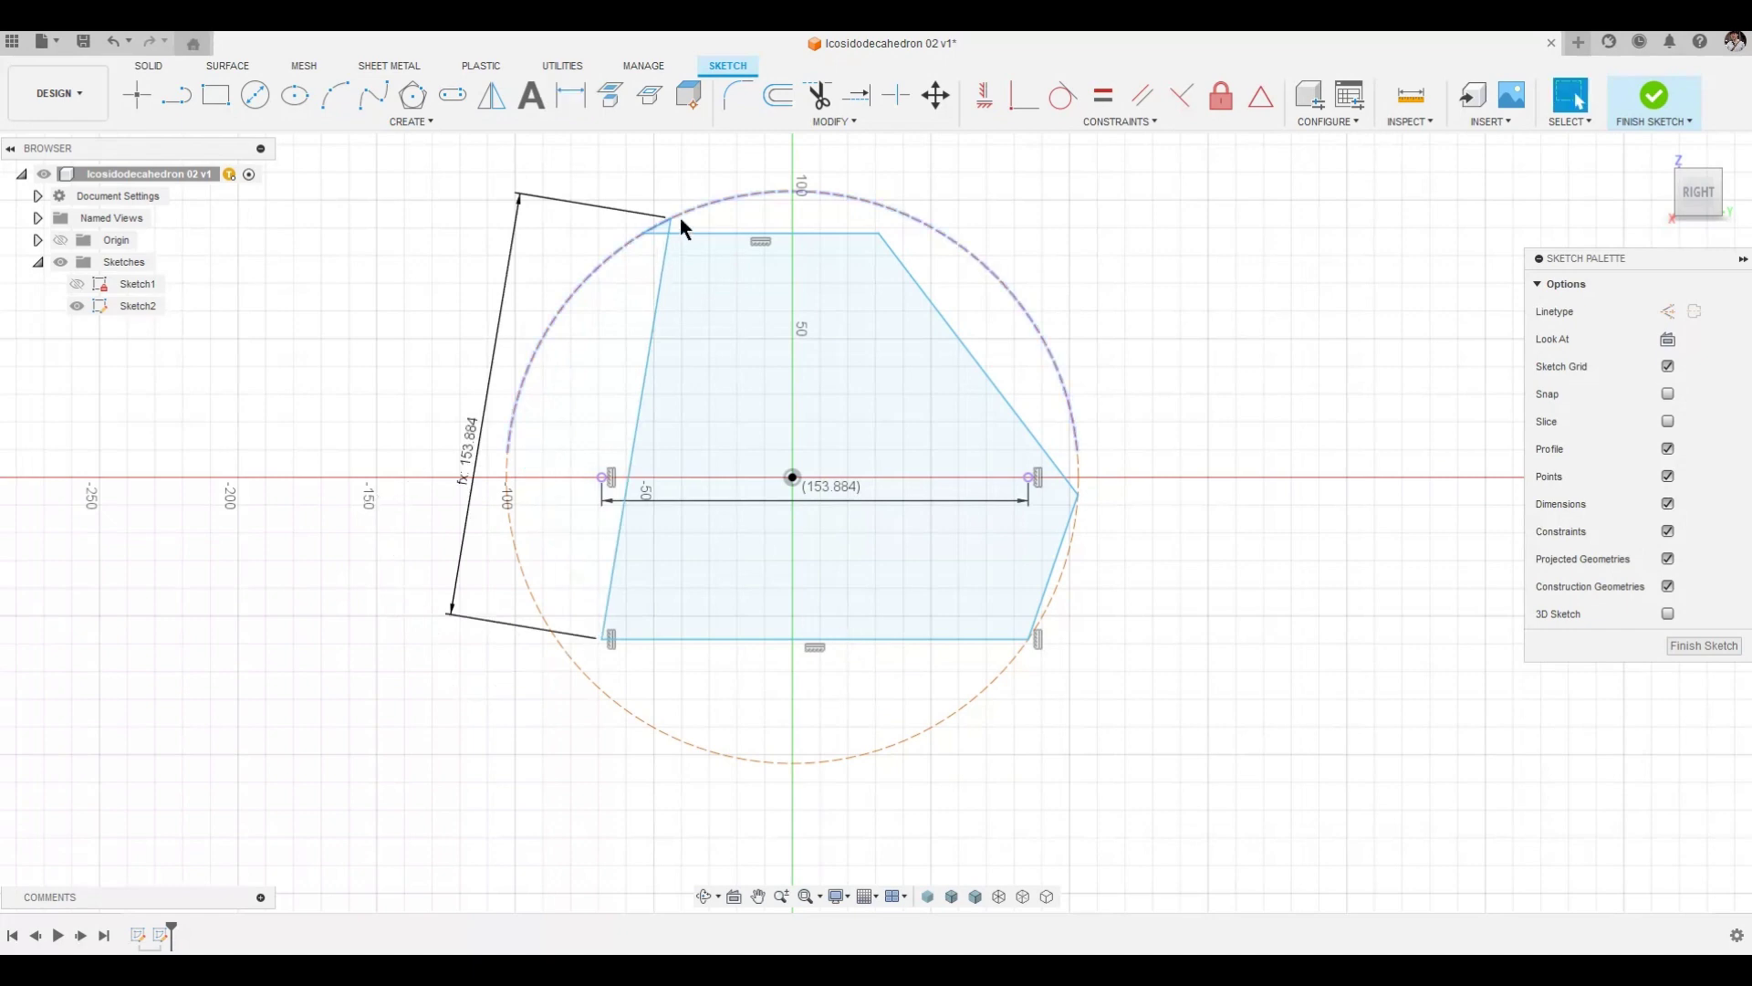
# Step: Move the upper vertex of the dimensioned side back around to the circle's left side
pyautogui.moveTo(545, 293); pyautogui.dragTo(511, 393)
pyautogui.scroll(-3, 620, 566)
pyautogui.click(270, 645)
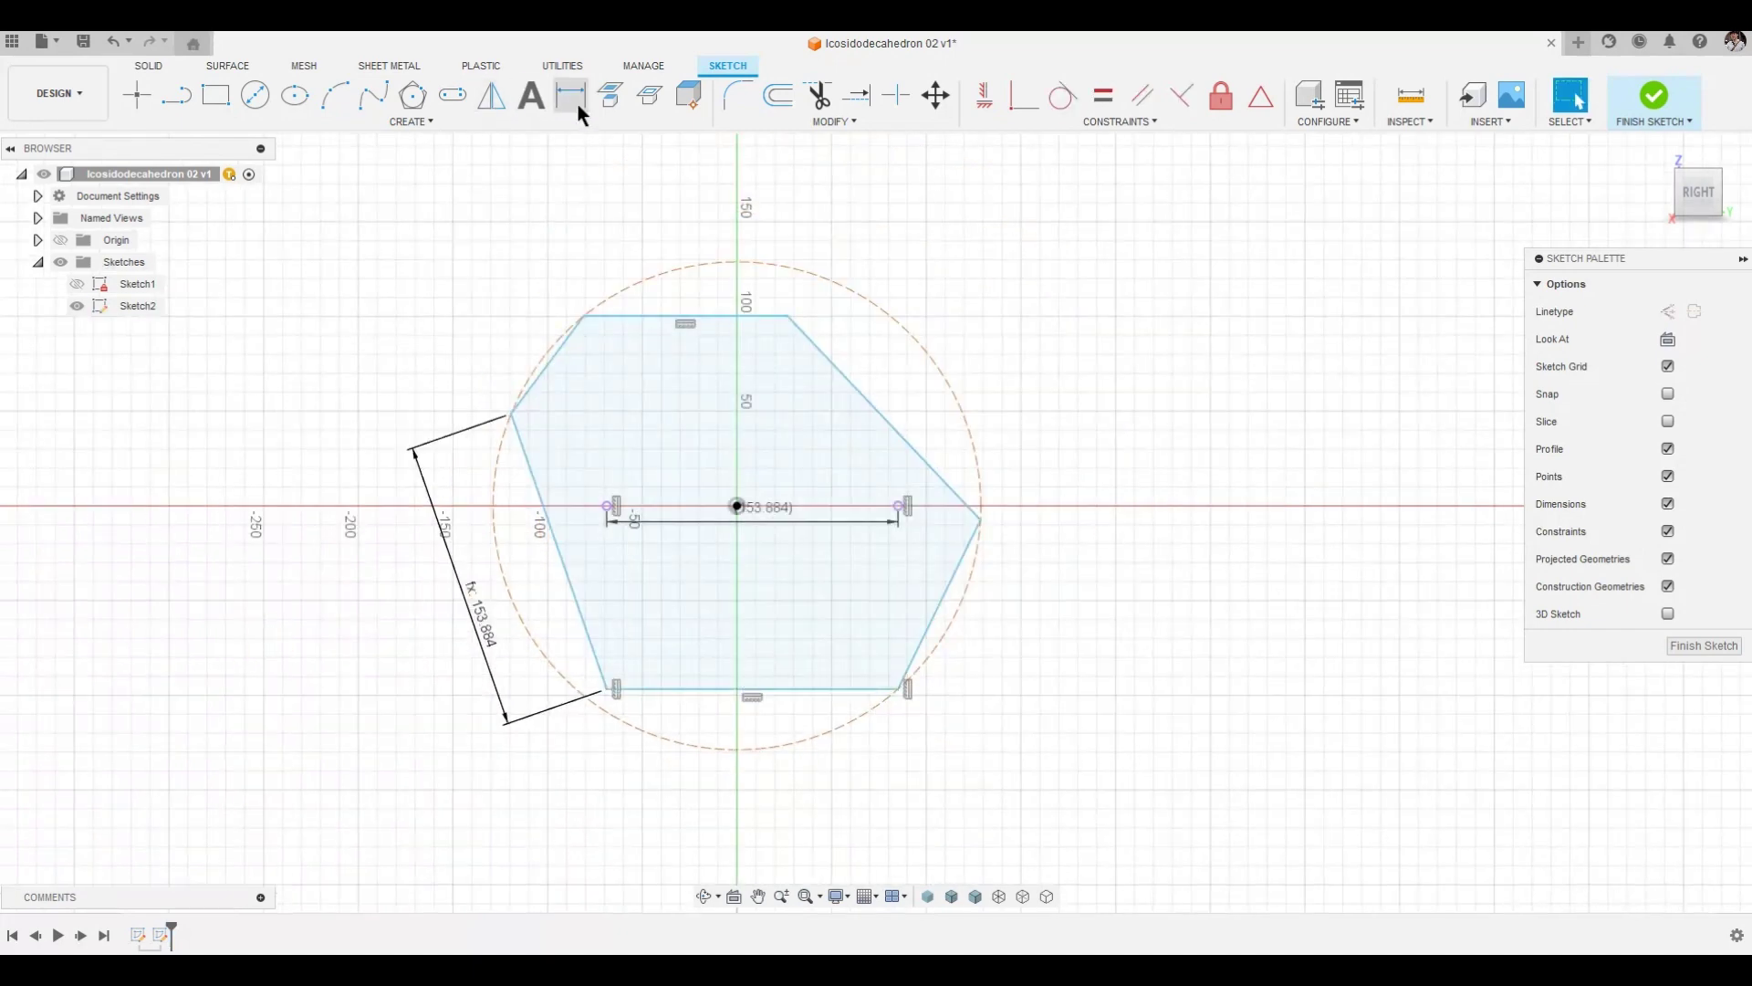
# Step: Dimension the profile's upper-left and lower-right sides, linking both lengths to d1, the pentagon's side length
pyautogui.click(546, 378)
pyautogui.click(445, 309)
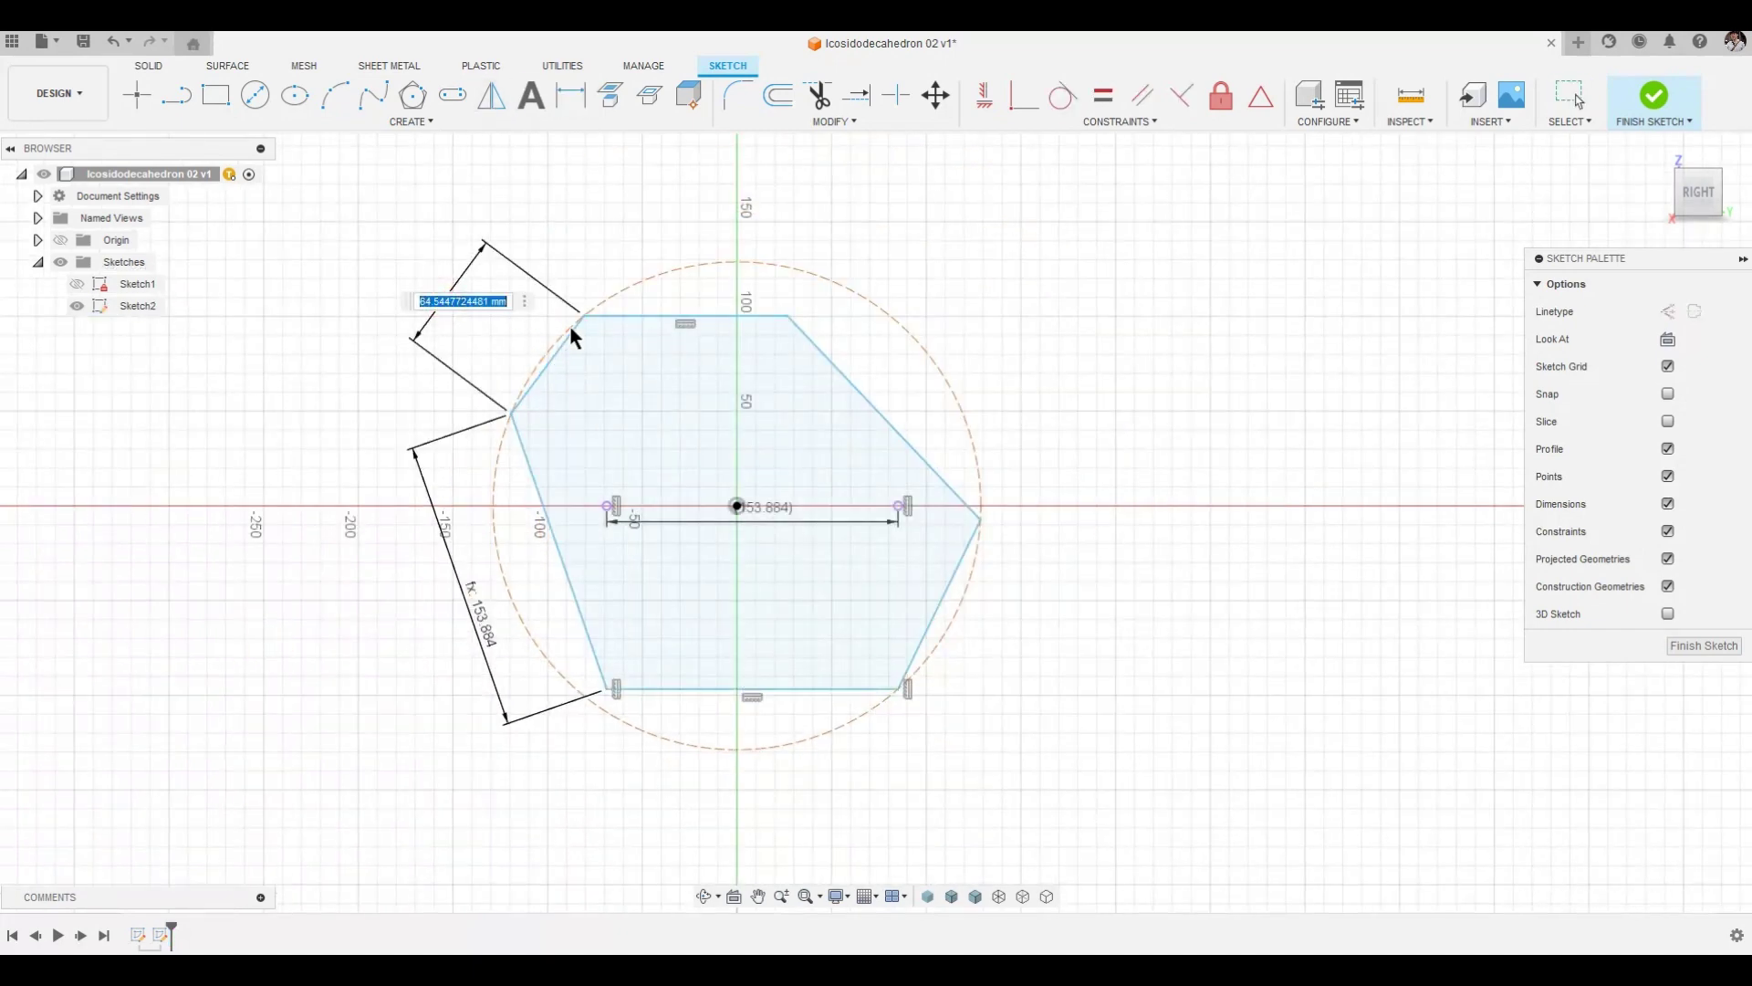
pyautogui.write('d1')
pyautogui.press('Return')
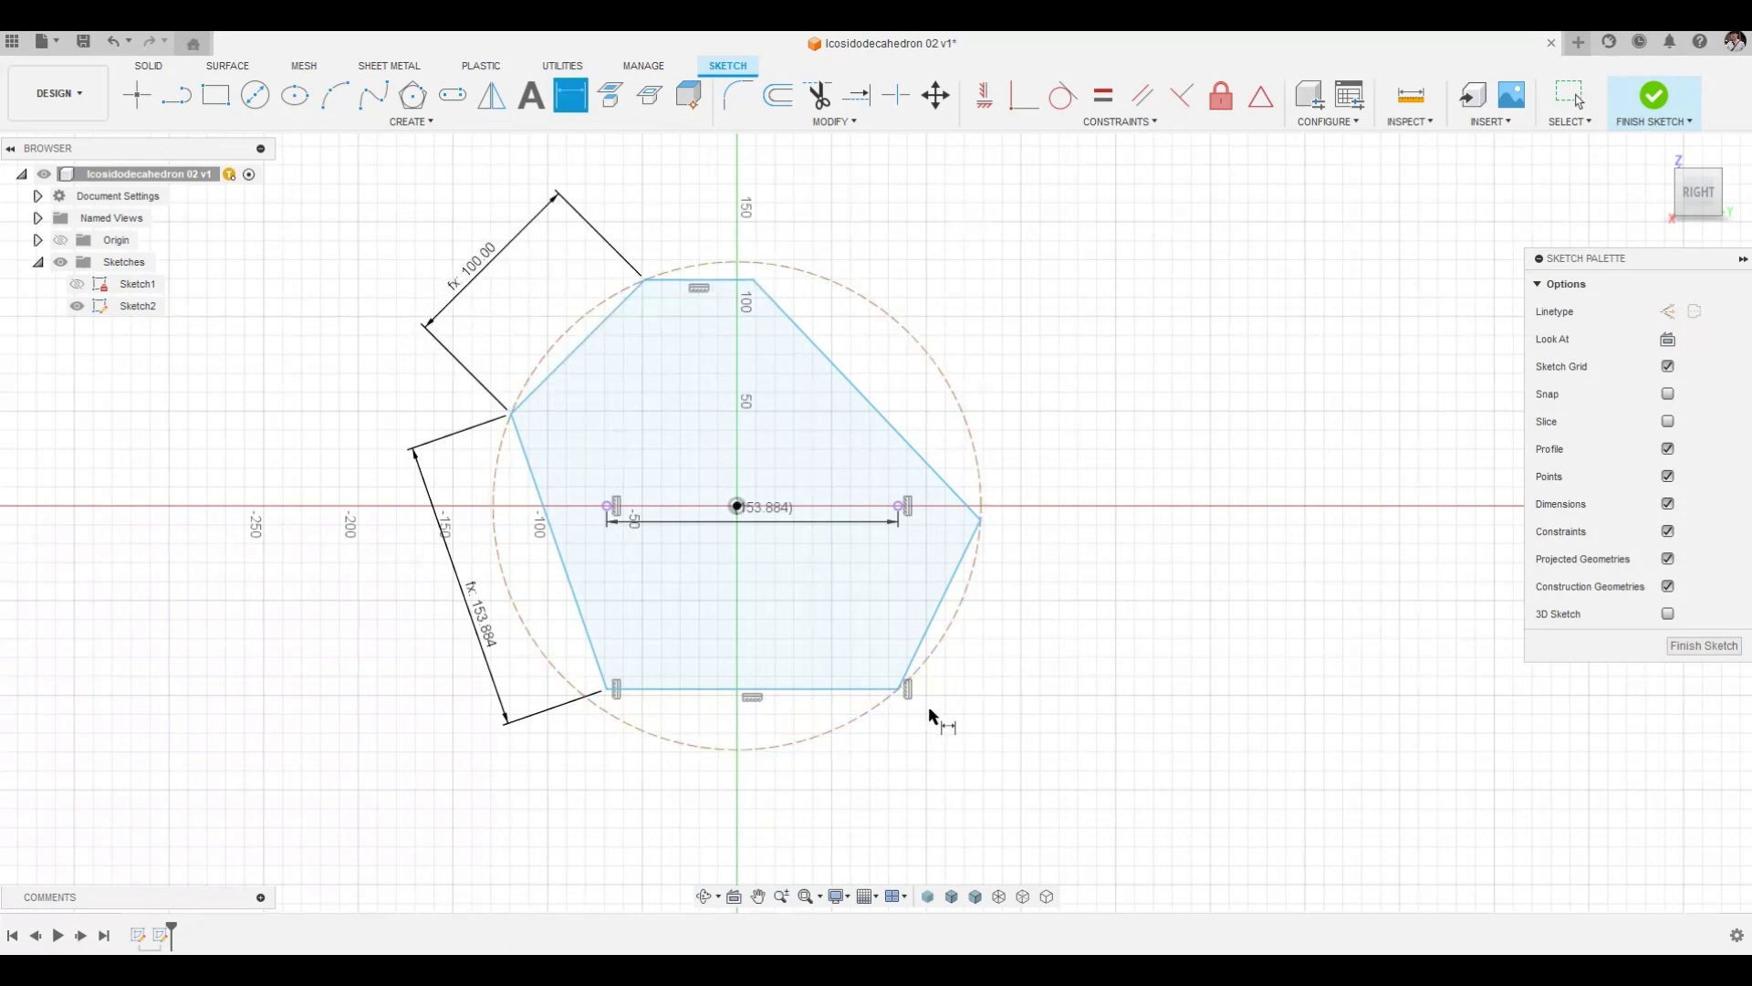
pyautogui.click(955, 581)
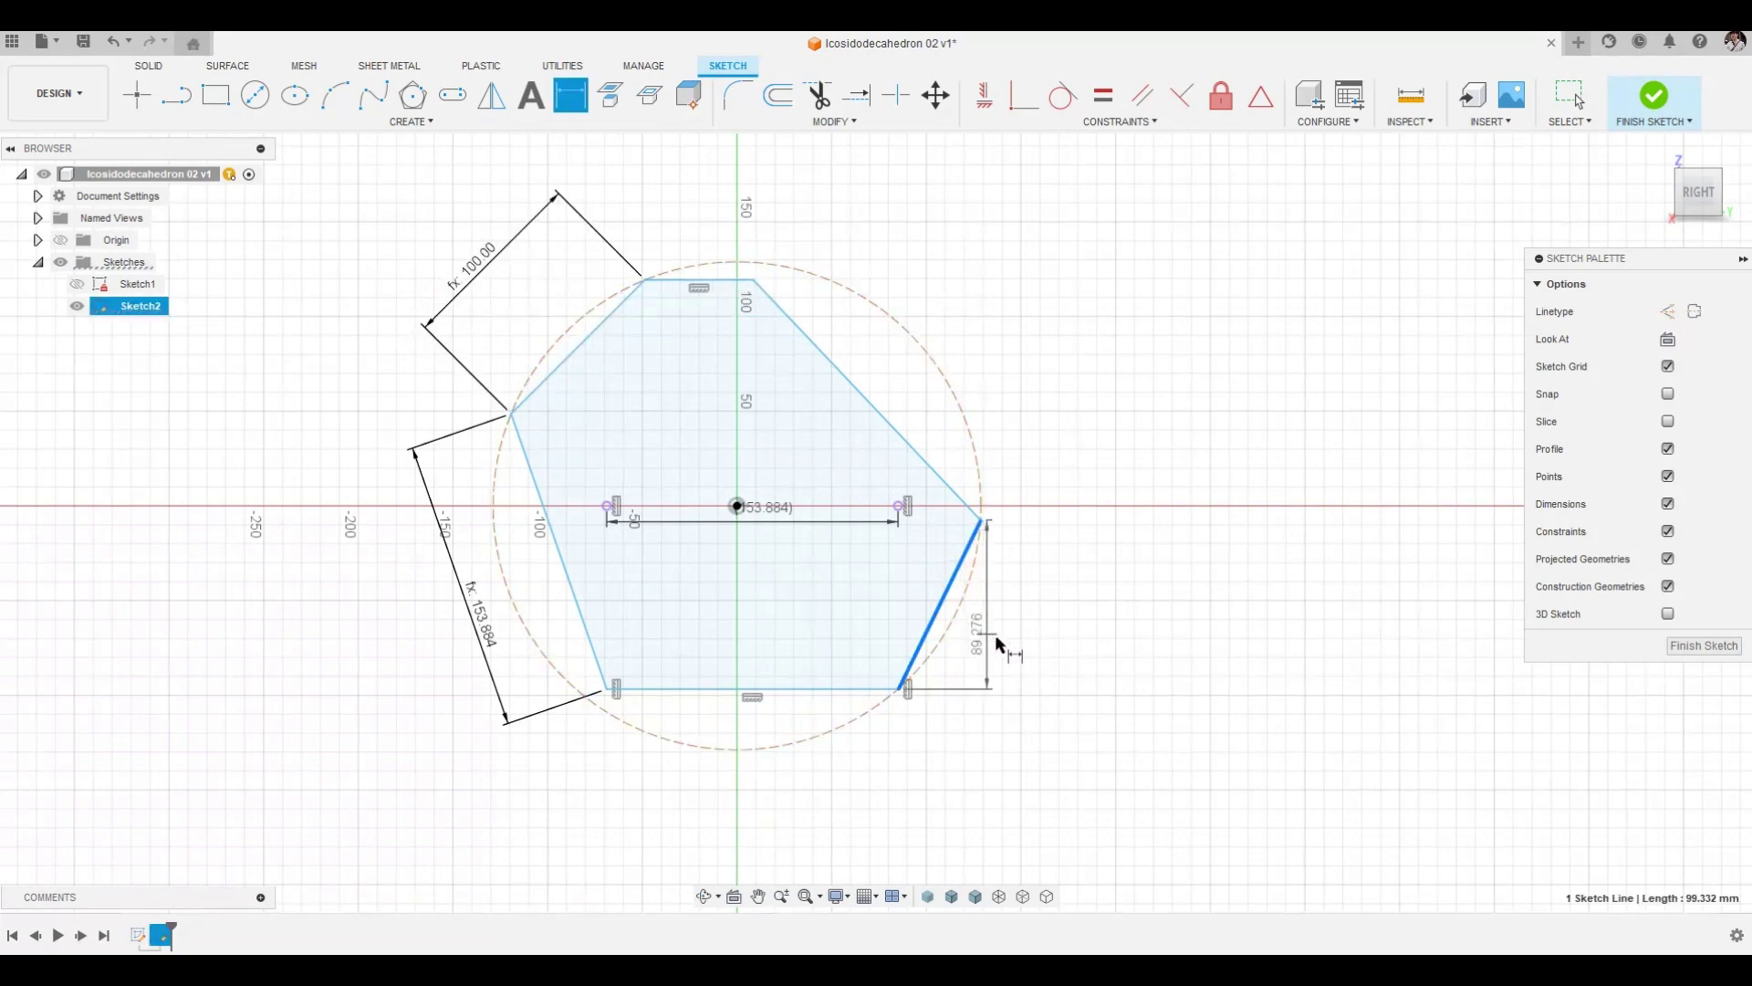
pyautogui.click(995, 712)
pyautogui.write('d1')
pyautogui.press('Return')
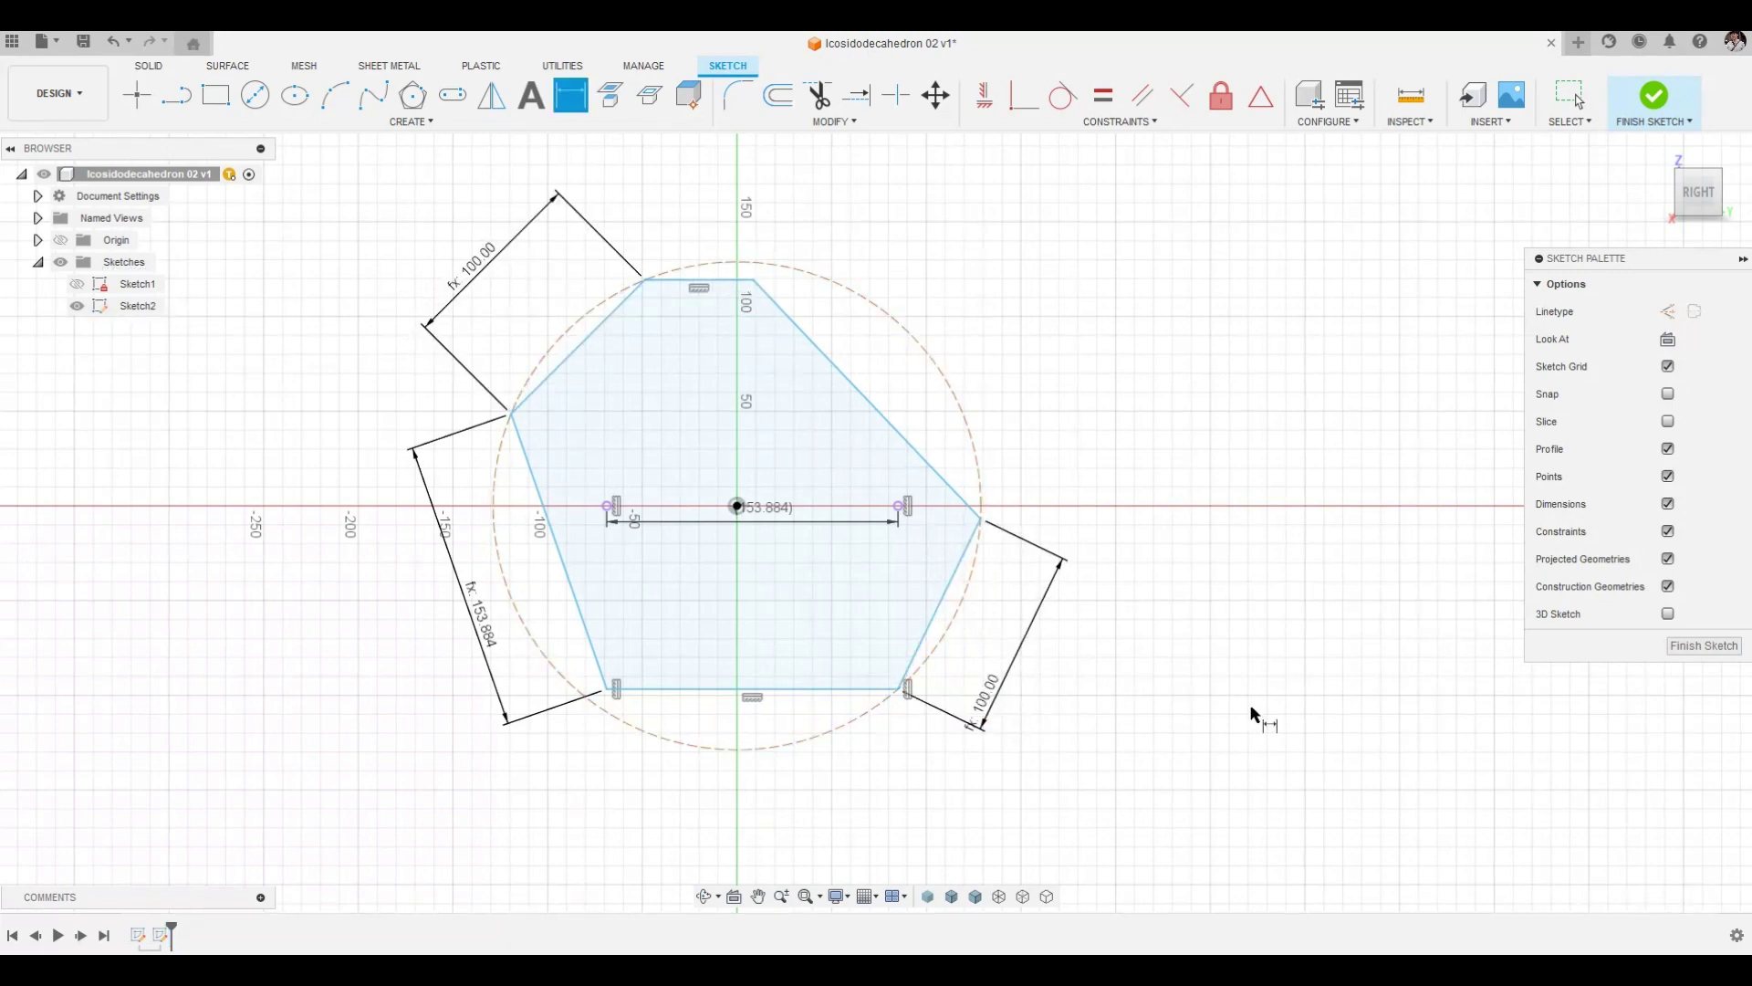
# Step: Make the profile's upper-left and lower-right sides parallel, and likewise its lower-left and upper-right sides
pyautogui.click(1142, 95)
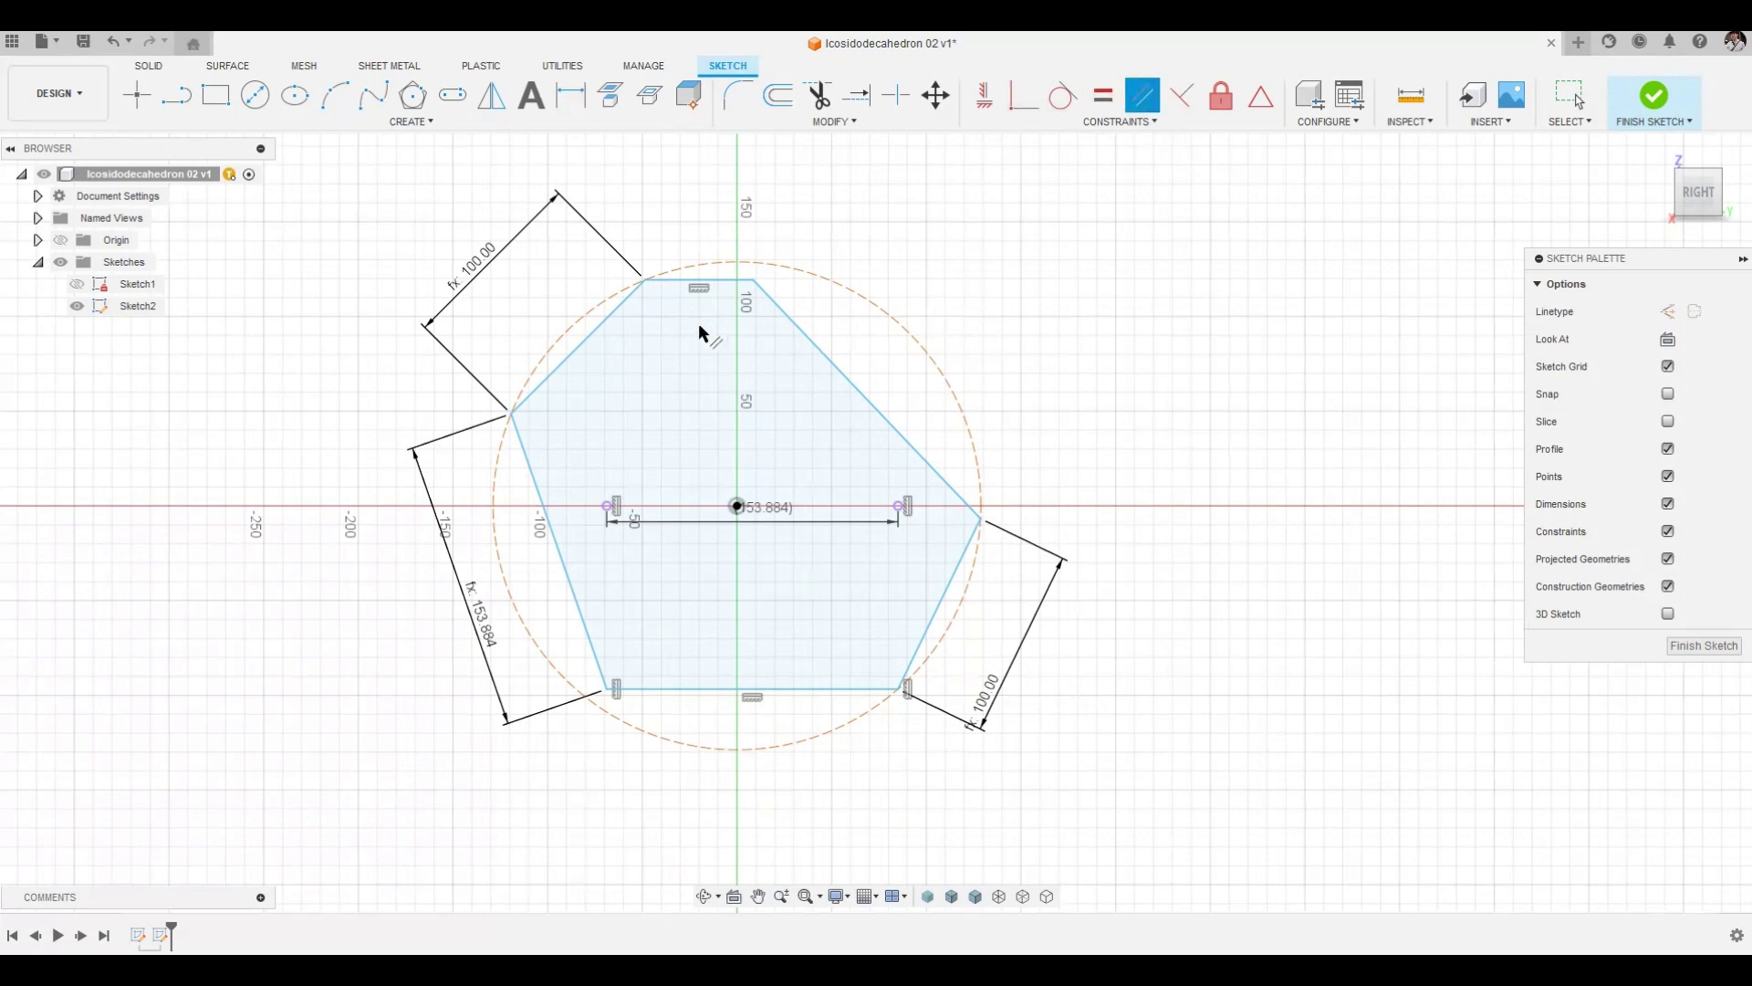
pyautogui.click(585, 336)
pyautogui.click(947, 594)
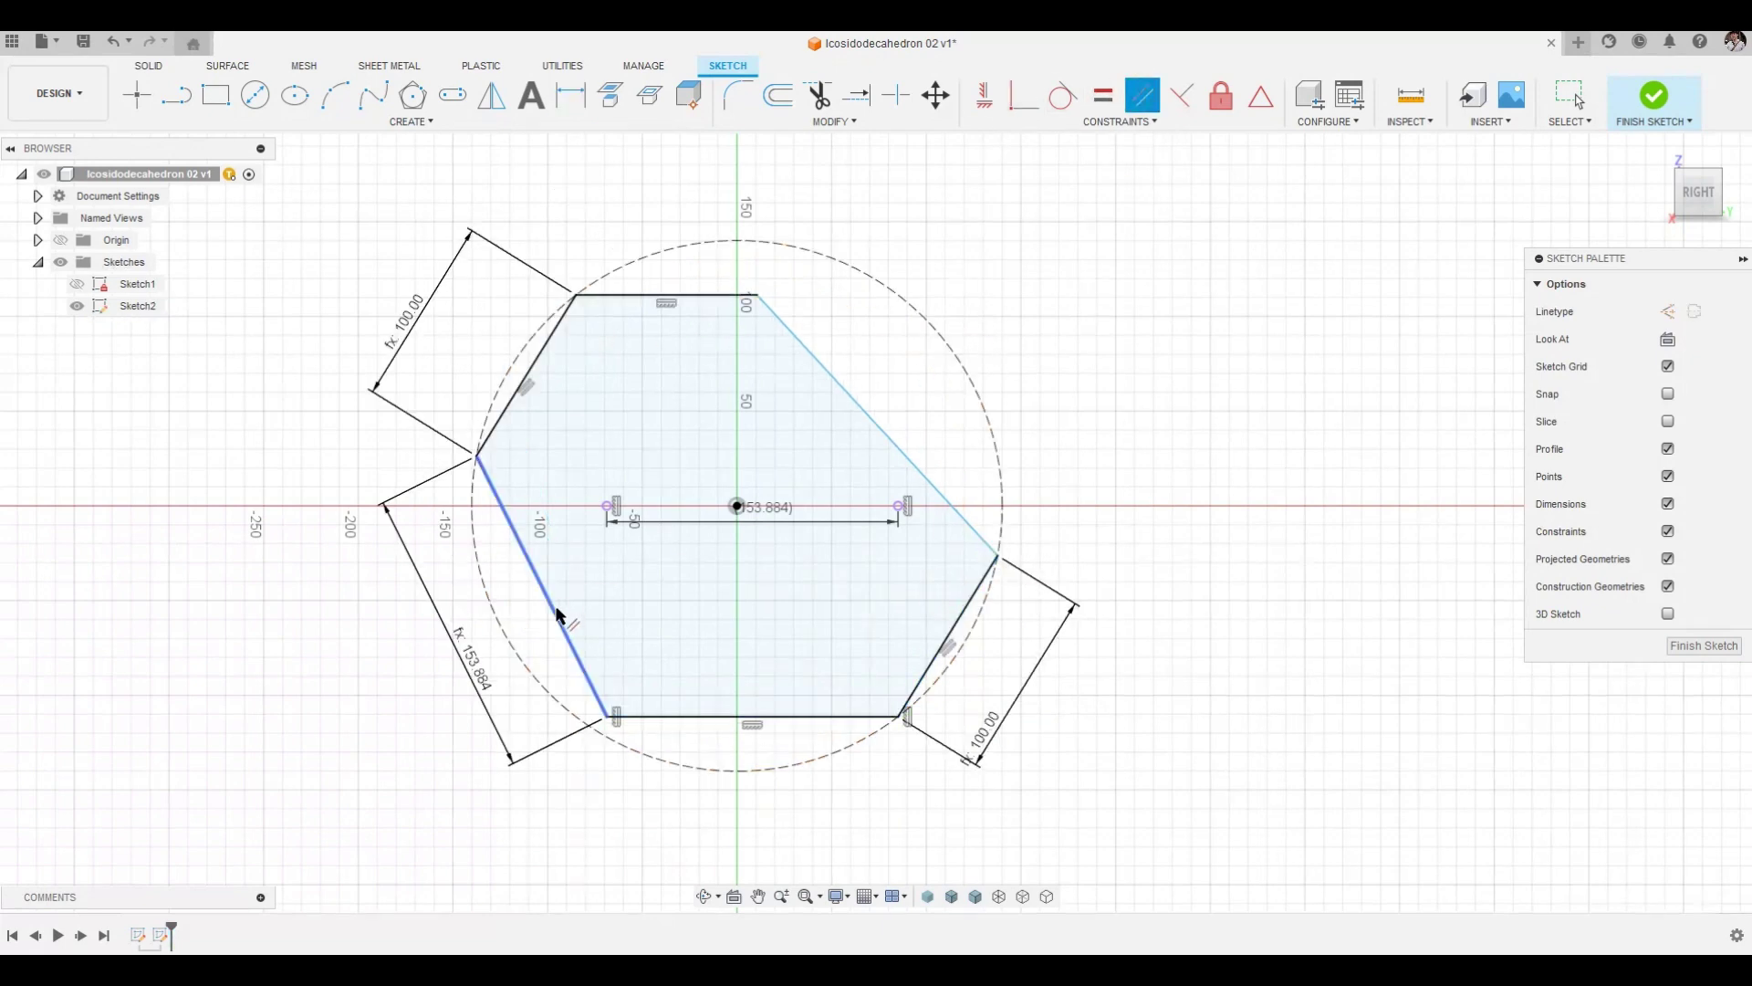
pyautogui.click(906, 451)
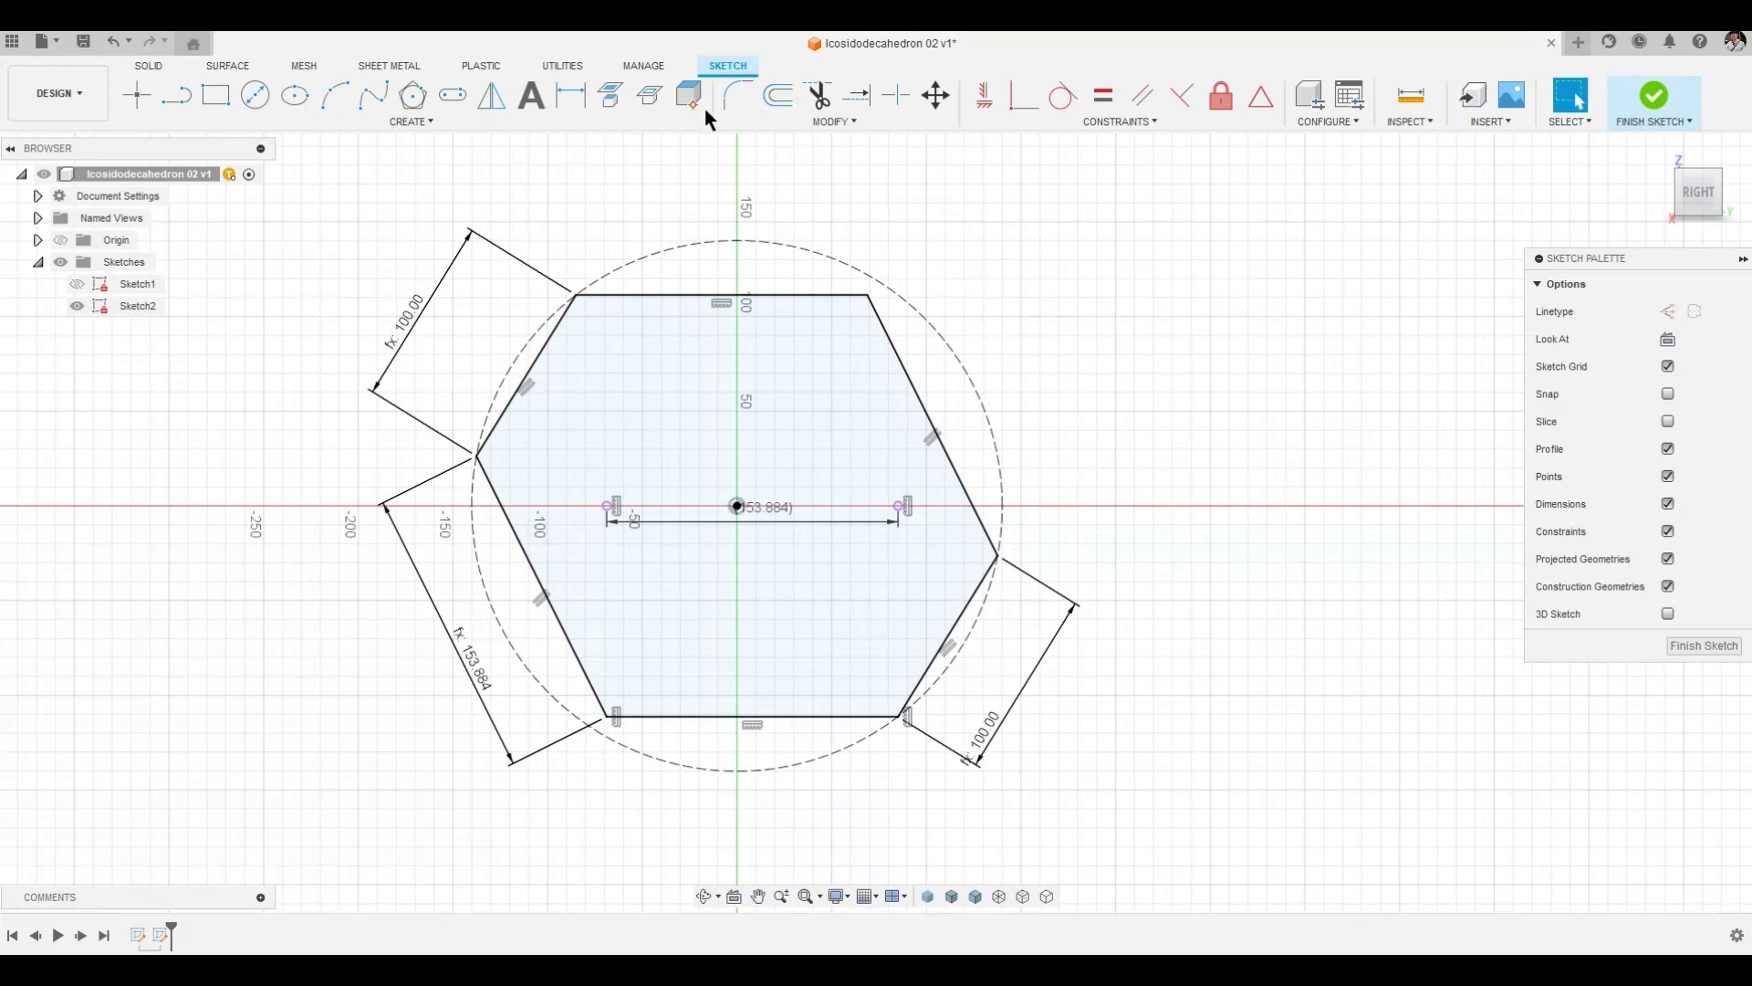
# Step: Add driven dimensions to the profile's bottom, top and upper-right sides and finish the sketch
pyautogui.press('d')
pyautogui.click(782, 716)
pyautogui.click(754, 837)
pyautogui.click(965, 539)
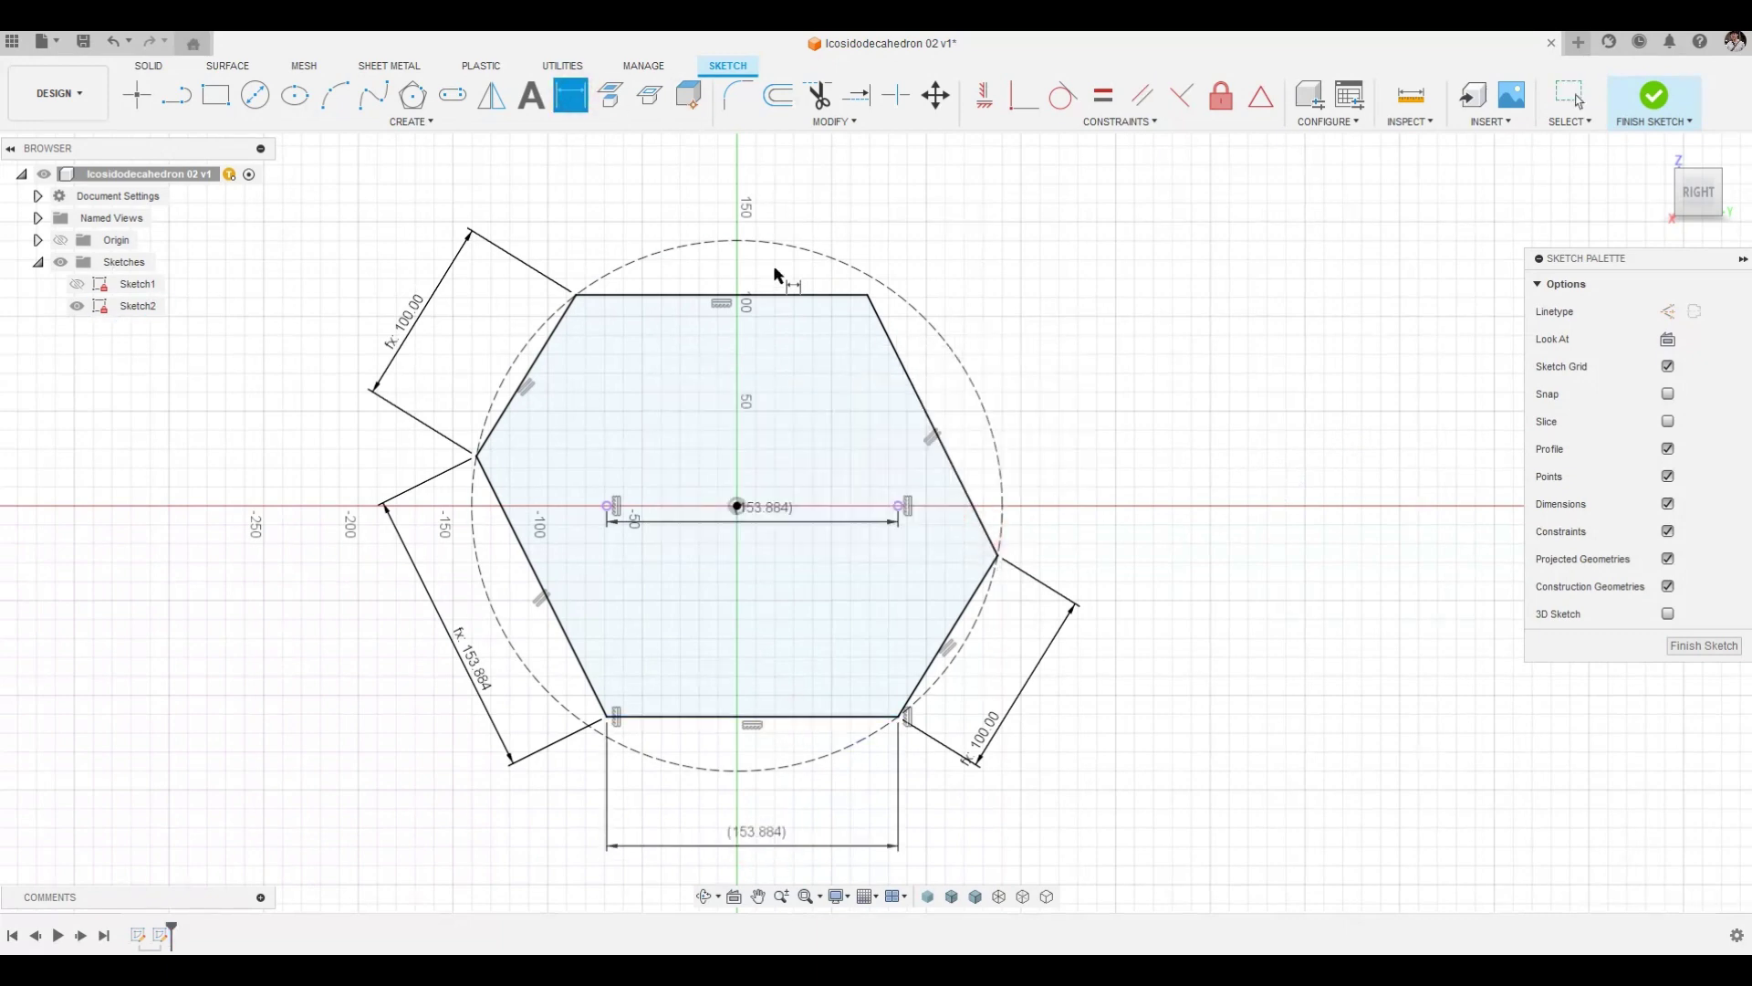
pyautogui.click(792, 297)
pyautogui.click(785, 166)
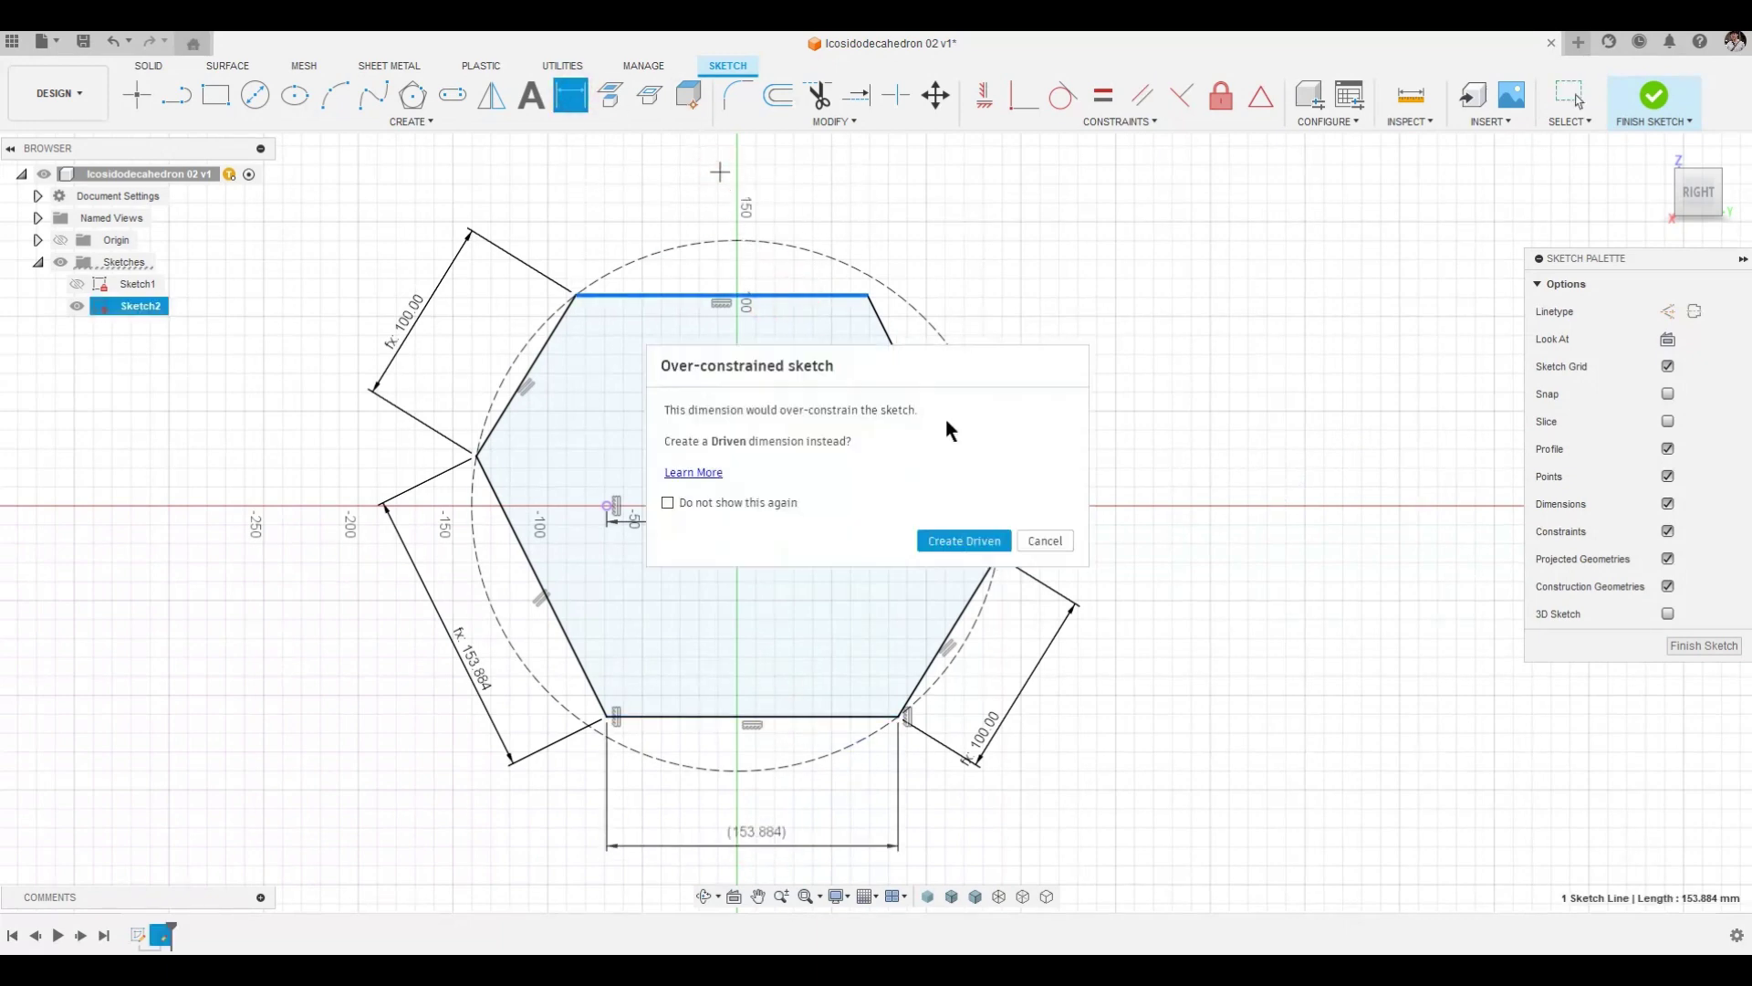
pyautogui.click(965, 538)
pyautogui.click(919, 399)
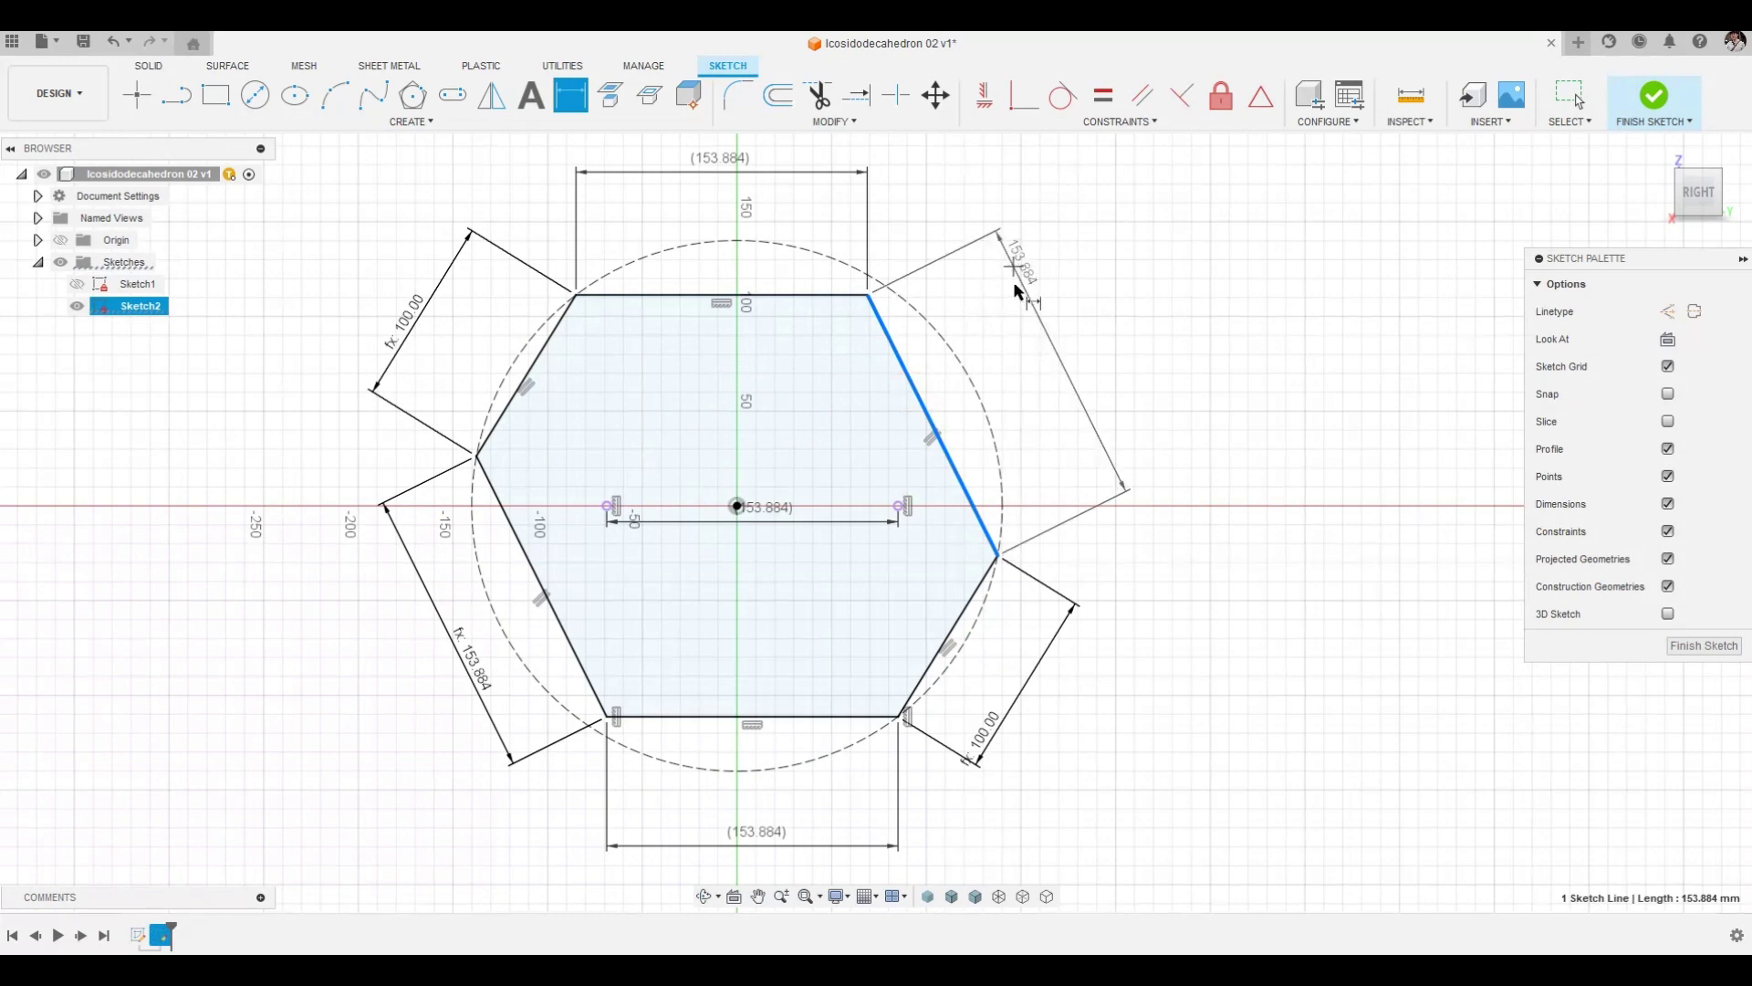
pyautogui.click(1016, 266)
pyautogui.click(964, 539)
pyautogui.moveTo(682, 526); pyautogui.dragTo(767, 531, button='middle')
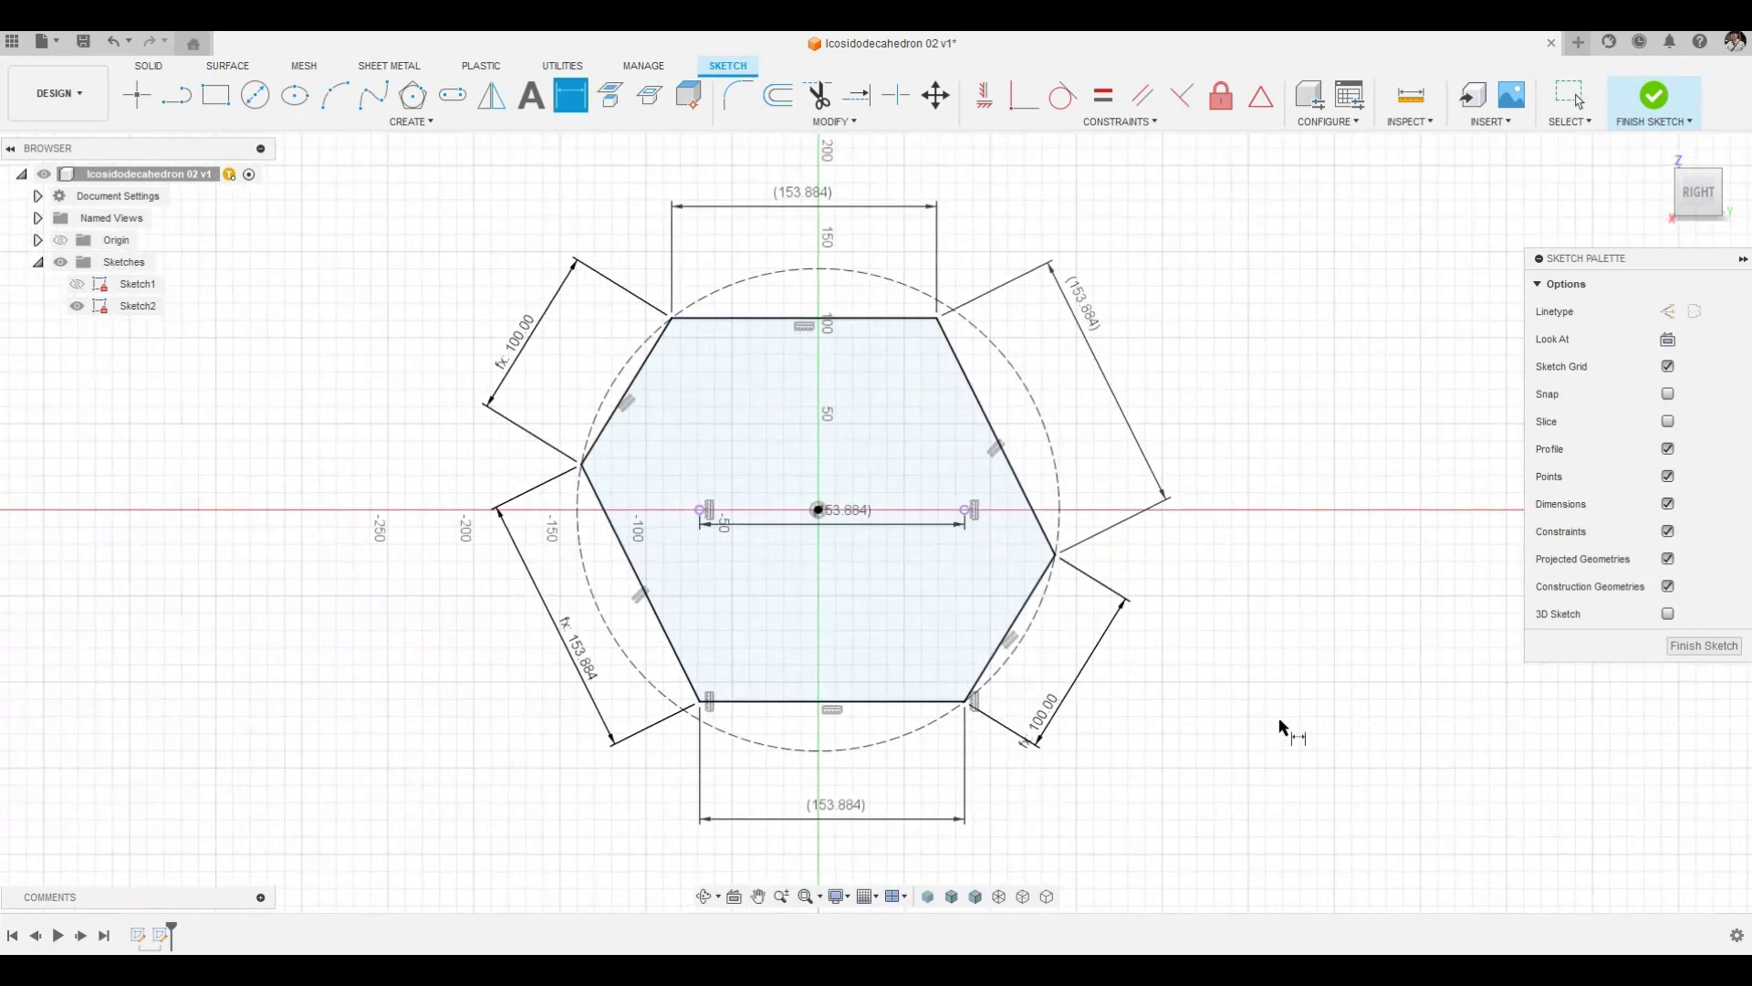
pyautogui.click(1701, 646)
# Step: Create a new sketch on the same vertical YZ plane as the profile and project the profile's construction circle into it
pyautogui.moveTo(1404, 677)
pyautogui.keyDown('shift'); pyautogui.mouseDown(button='middle')
pyautogui.moveTo(1213, 688)
pyautogui.moveTo(1213, 712)
pyautogui.mouseUp(button='middle'); pyautogui.keyUp('shift')
pyautogui.click(137, 95)
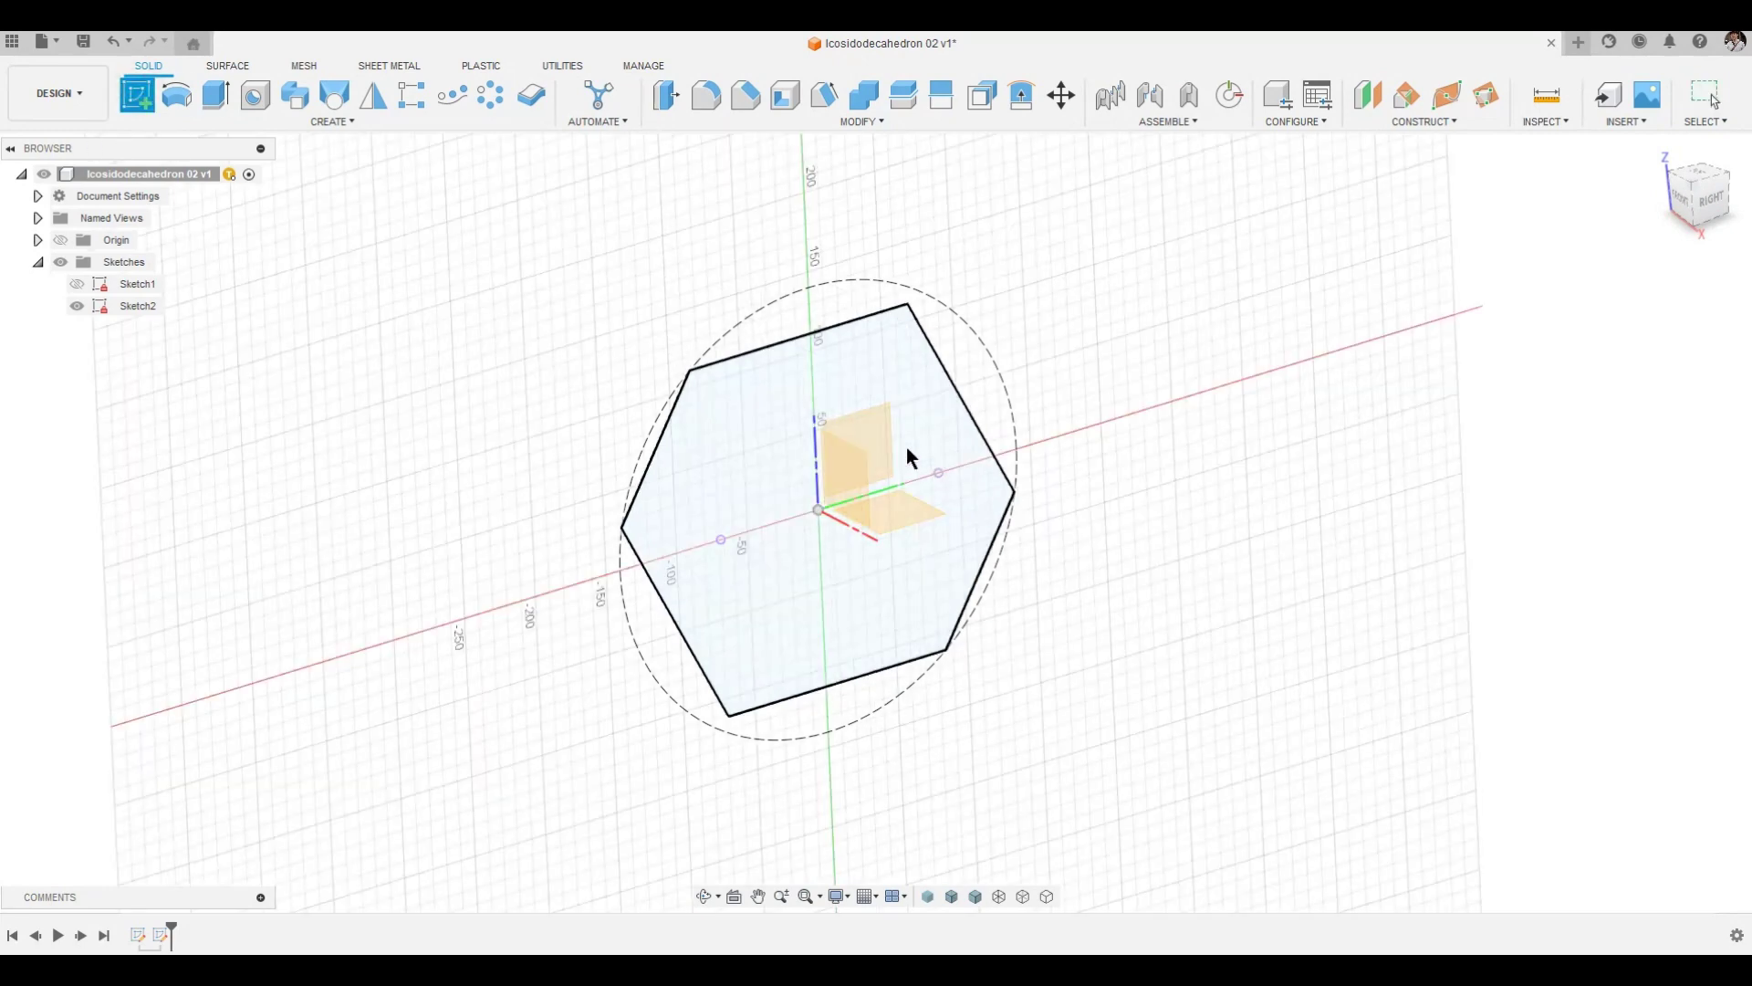
pyautogui.click(882, 413)
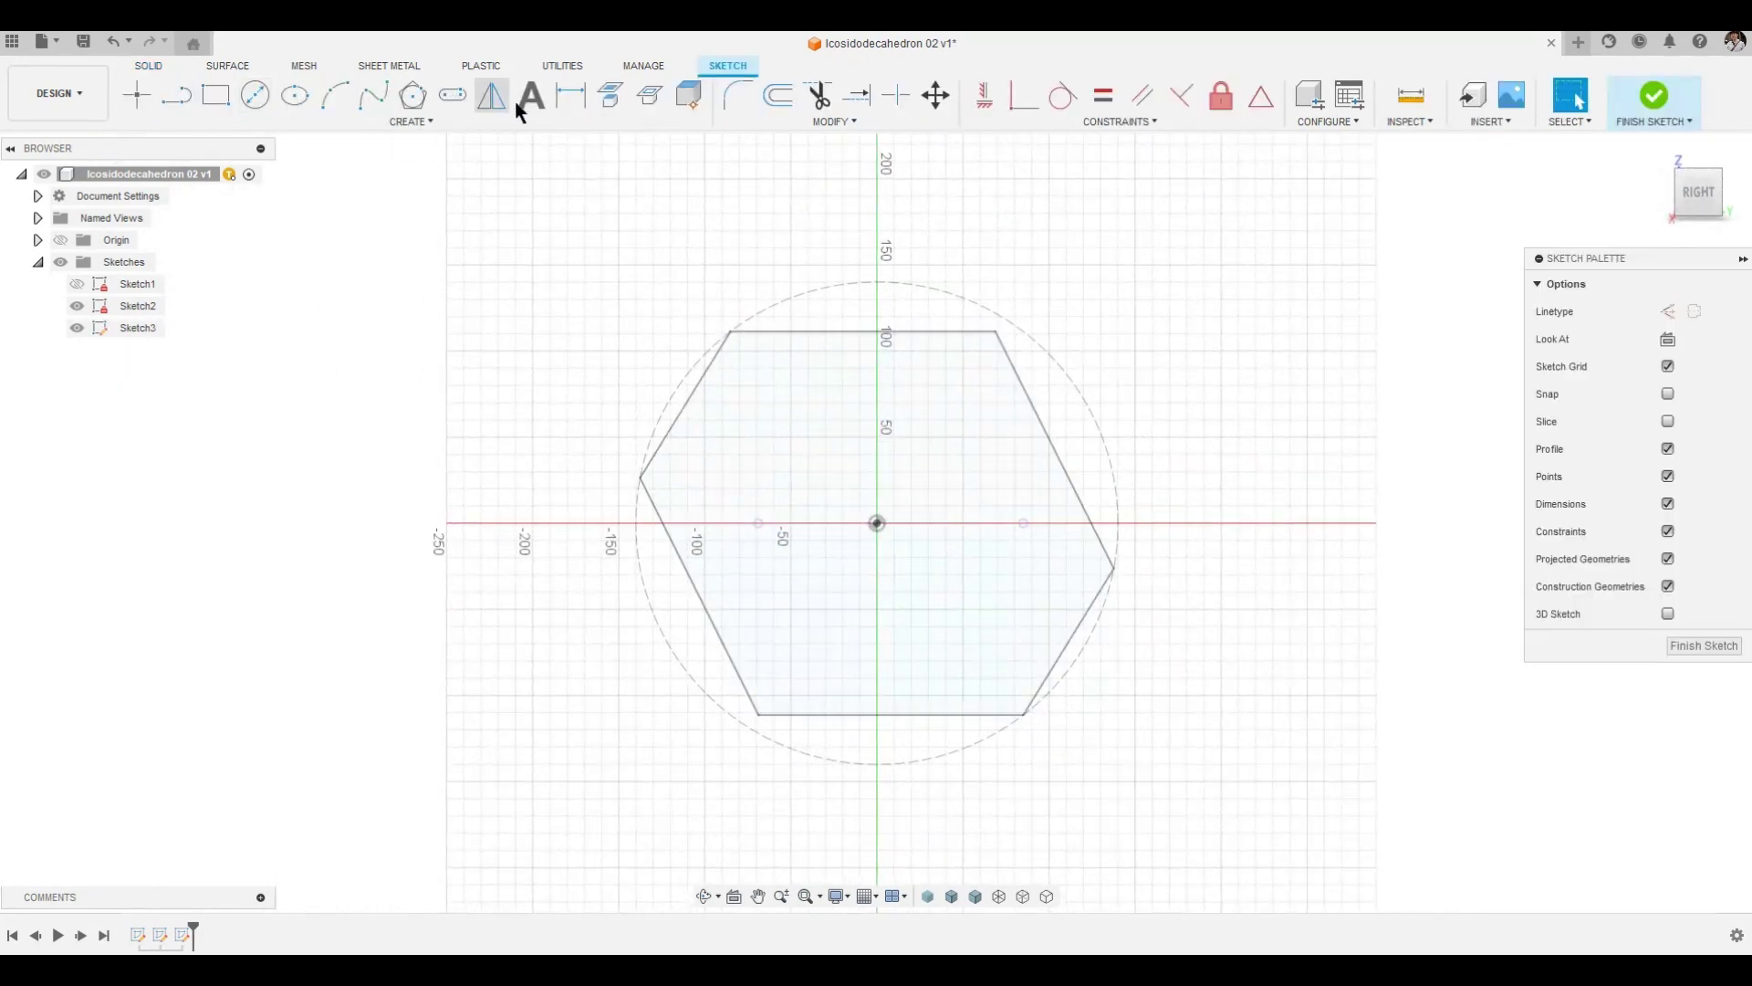
pyautogui.click(609, 97)
pyautogui.click(1095, 422)
pyautogui.click(1647, 373)
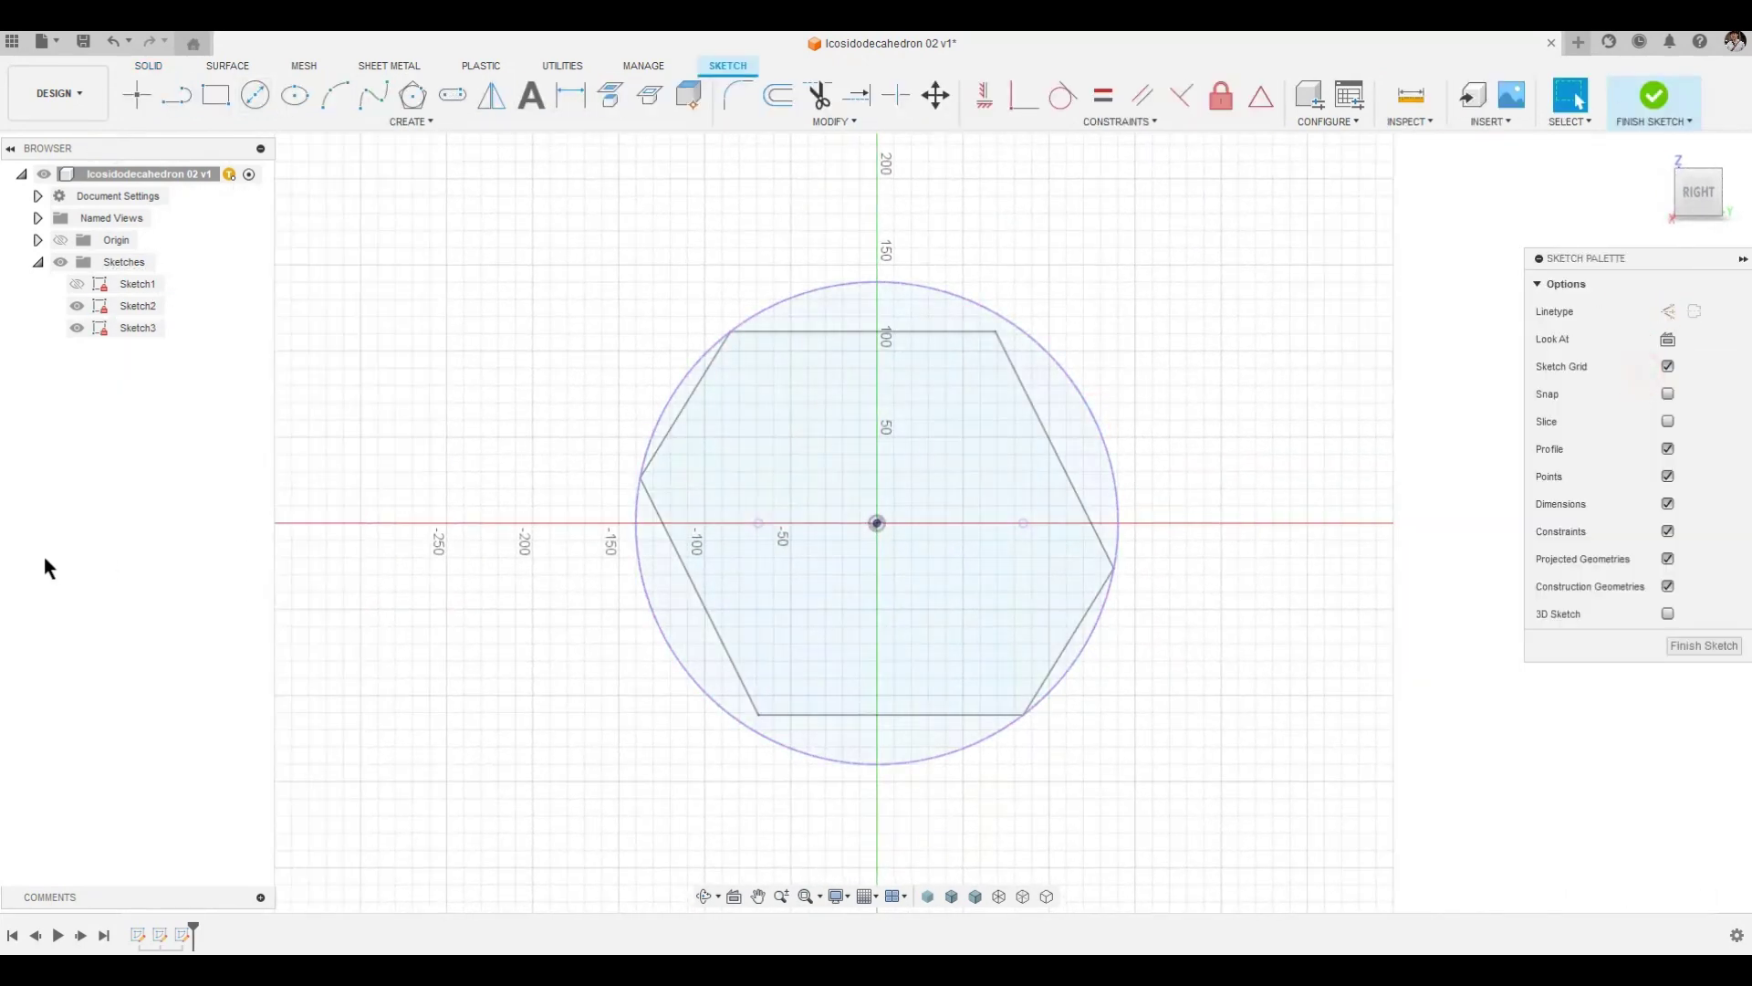
# Step: Hide the profile sketch, draw a vertical line across the projected circle, and constrain its midpoint to the origin
pyautogui.click(77, 305)
pyautogui.click(176, 95)
pyautogui.click(964, 299)
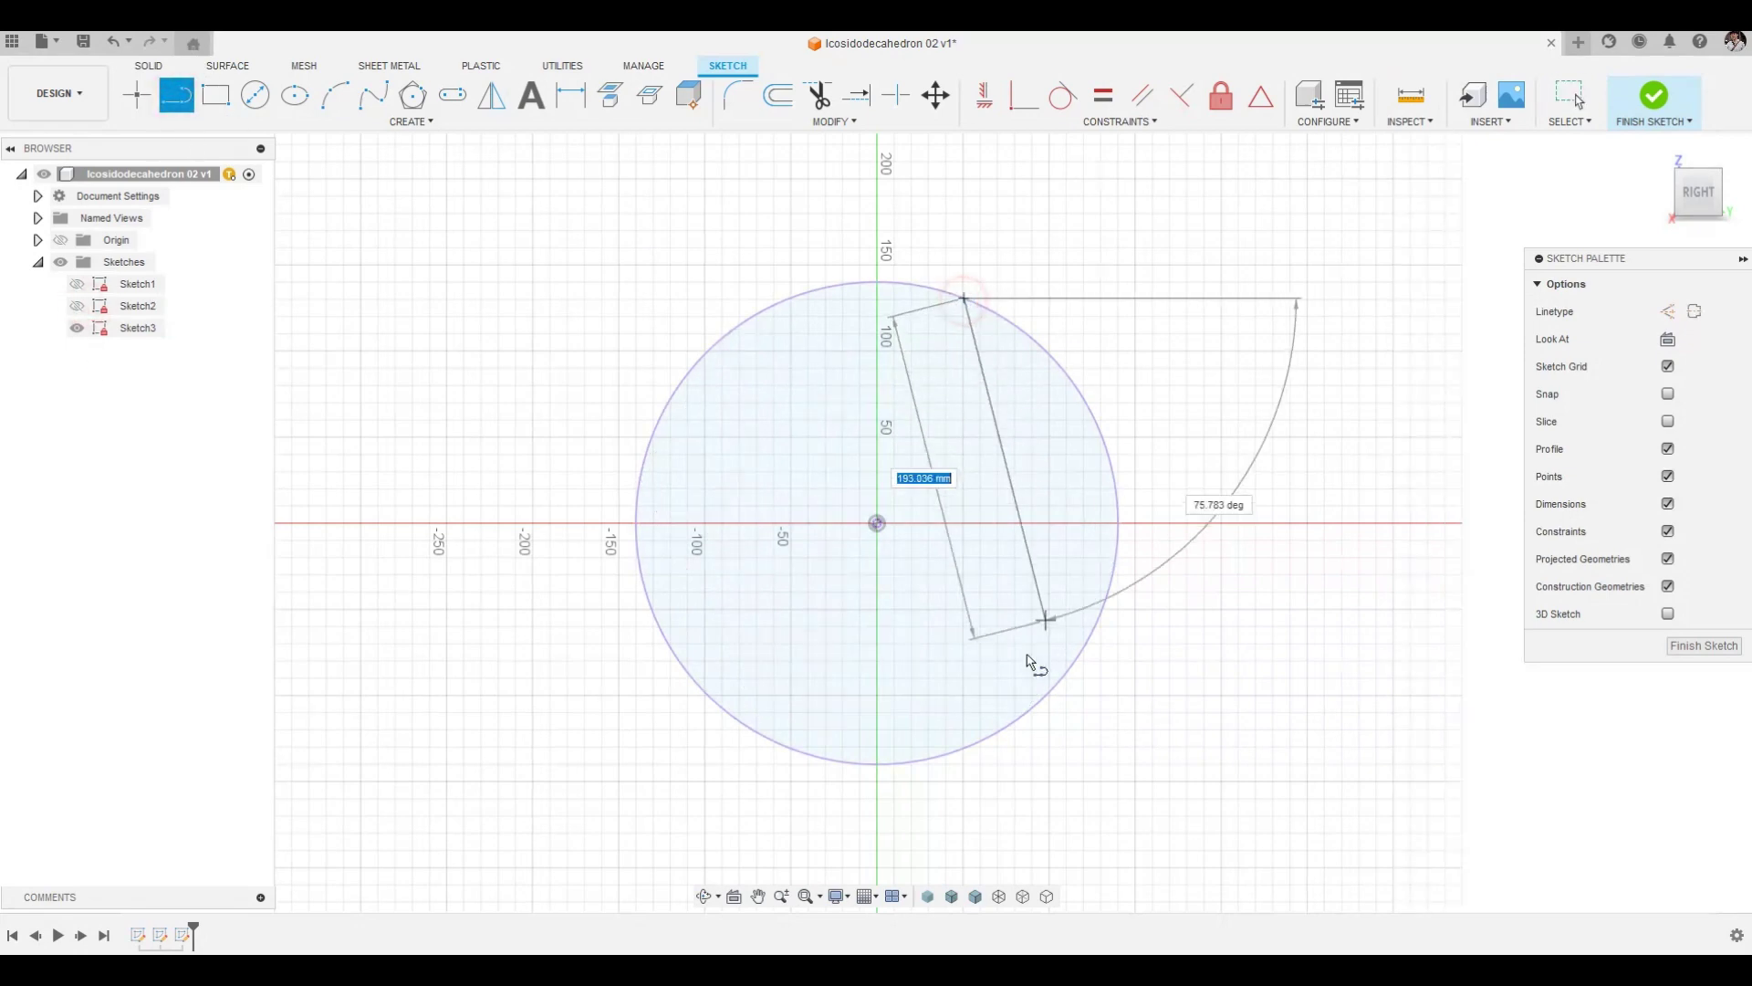
pyautogui.click(963, 748)
pyautogui.click(1261, 95)
pyautogui.click(965, 485)
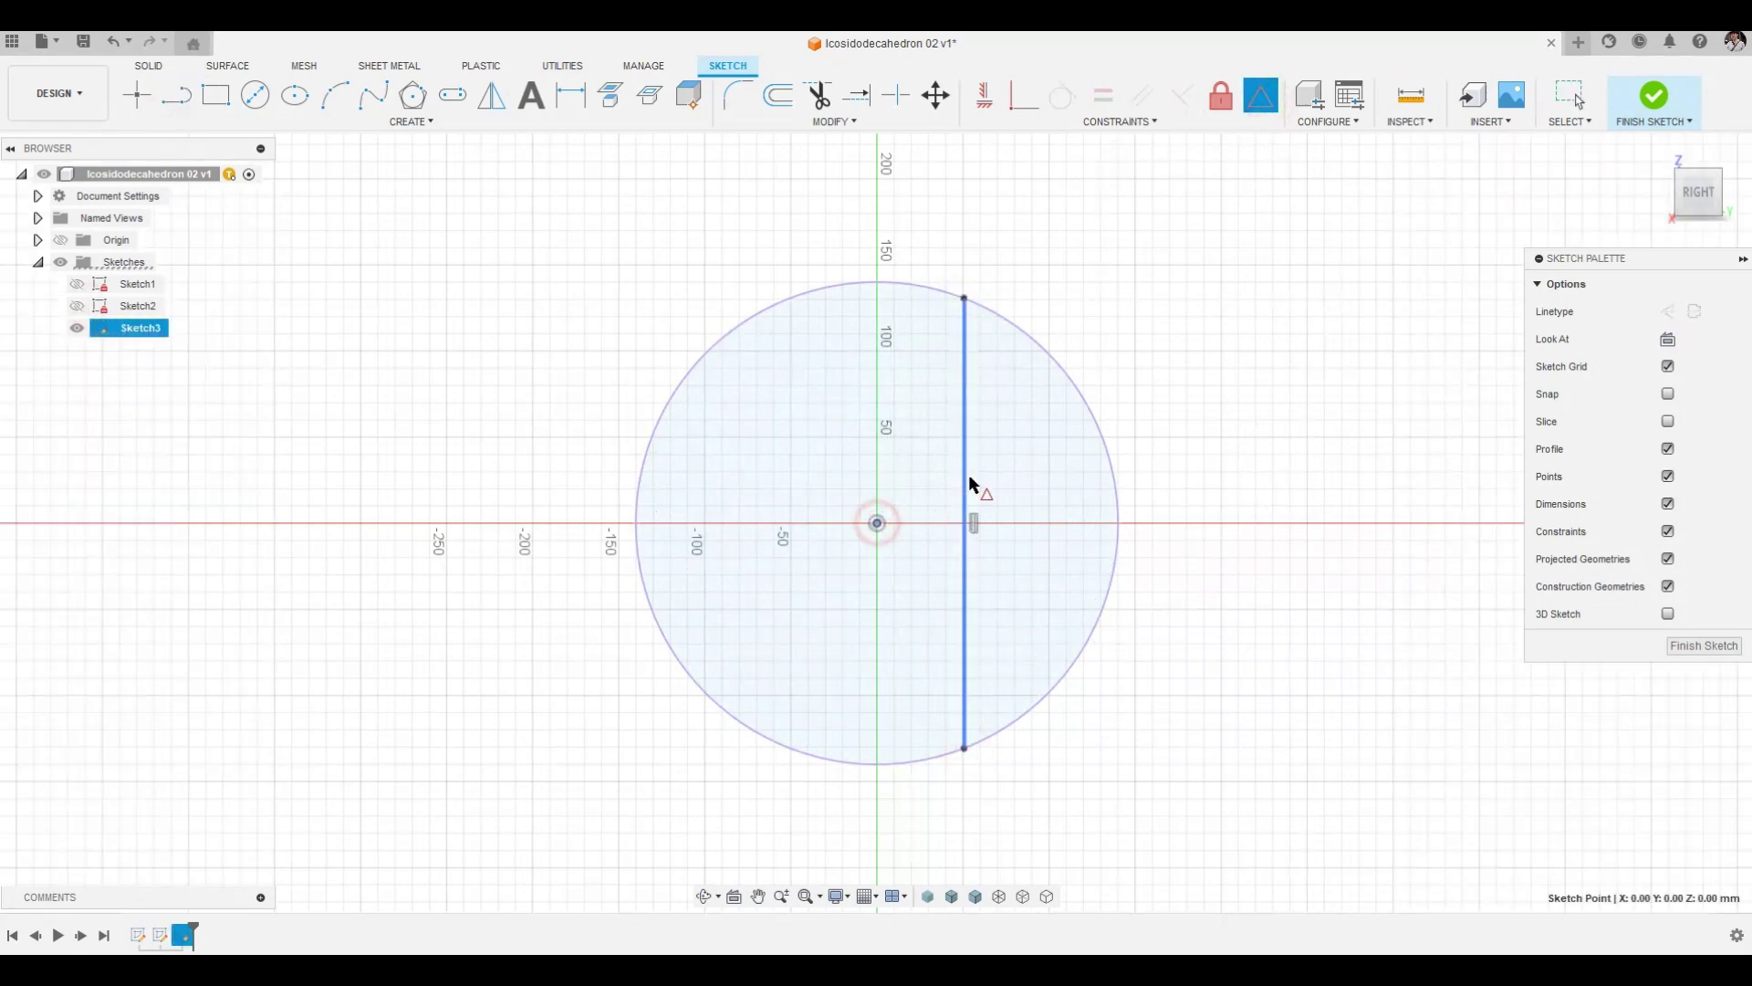
pyautogui.click(964, 479)
pyautogui.press('Escape')
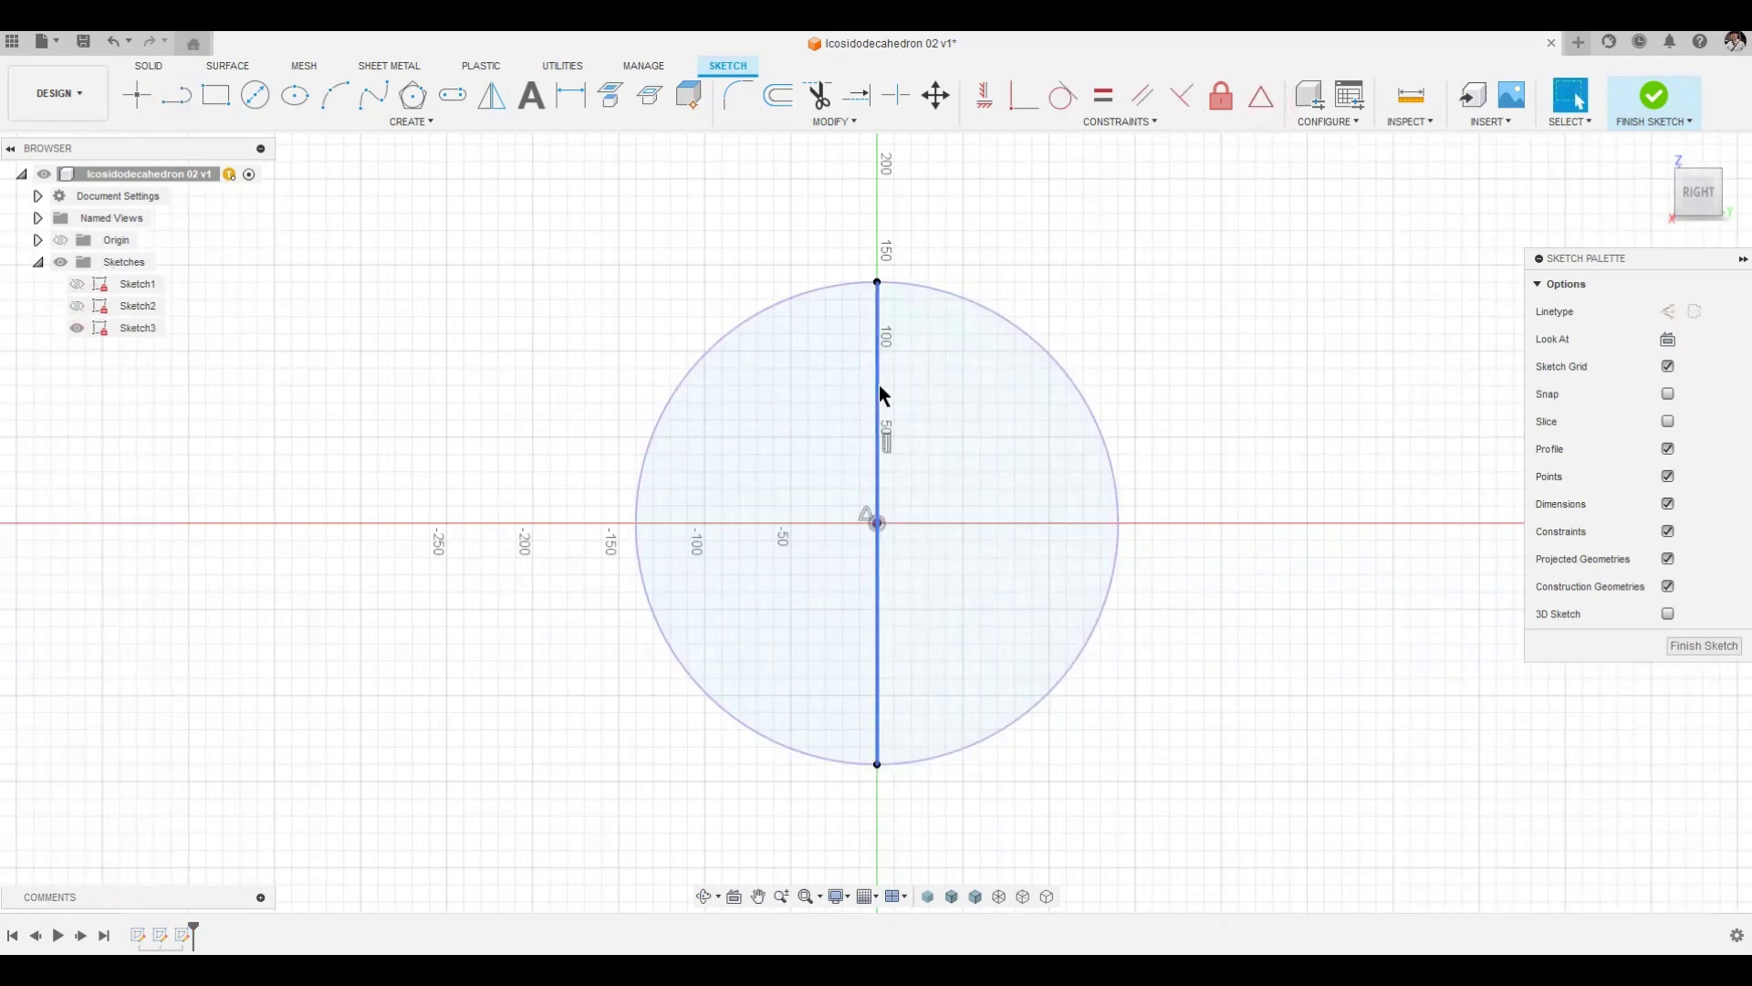
# Step: Convert the vertical line to a centerline, finish the sketch, and revolve the circle around it into a solid sphere
pyautogui.click(1669, 311)
pyautogui.click(1702, 645)
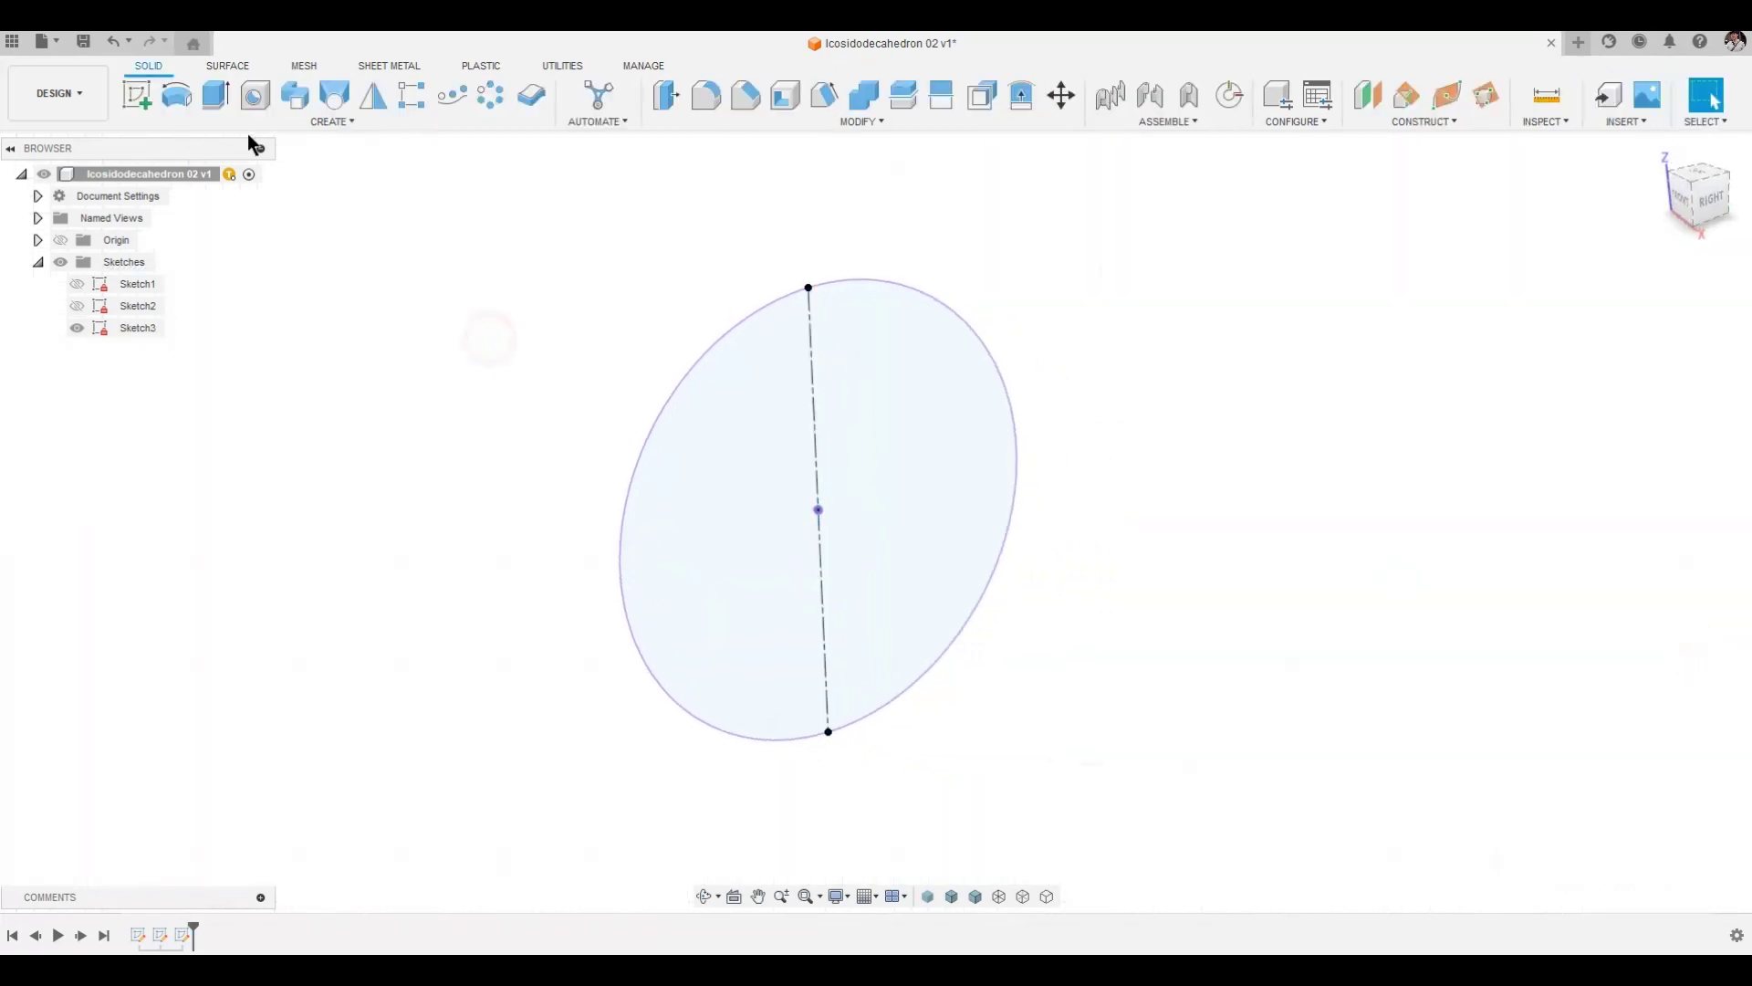
pyautogui.click(177, 95)
pyautogui.click(1640, 479)
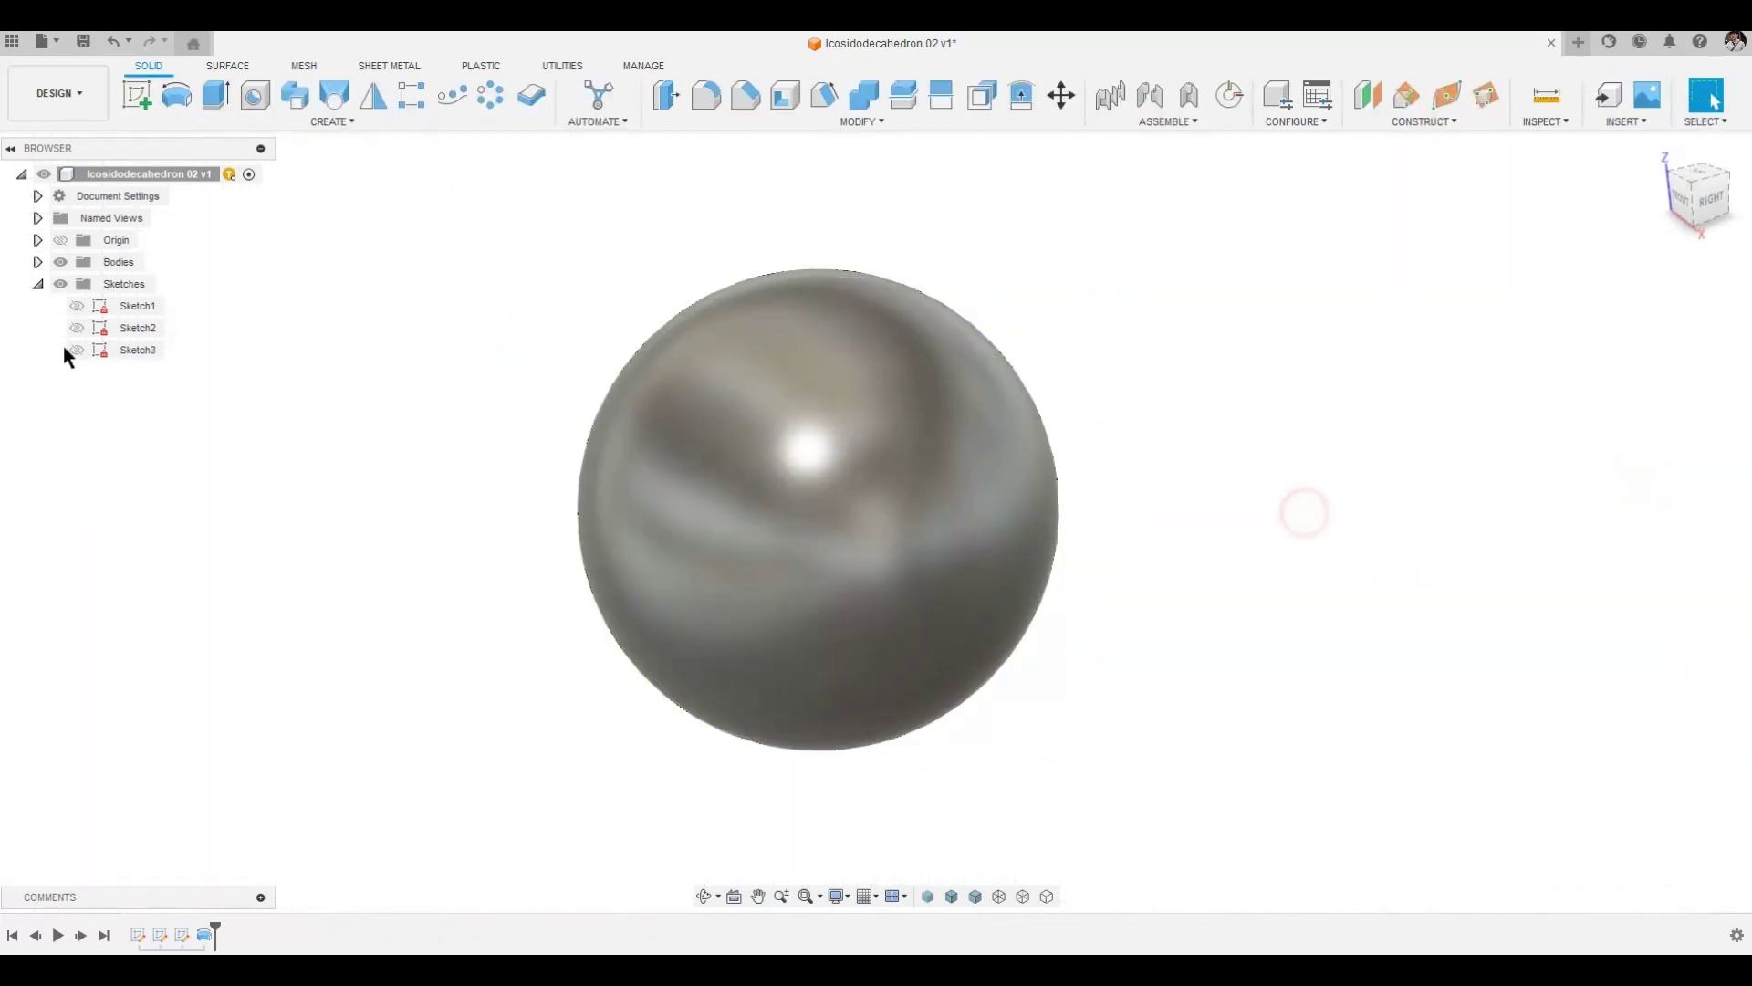
# Step: Show the profile sketch and construct a plane at a 90-degree angle through the profile's lower-left side
pyautogui.click(78, 328)
pyautogui.moveTo(188, 585); pyautogui.dragTo(250, 585, button='middle')
pyautogui.scroll(1, 250, 582)
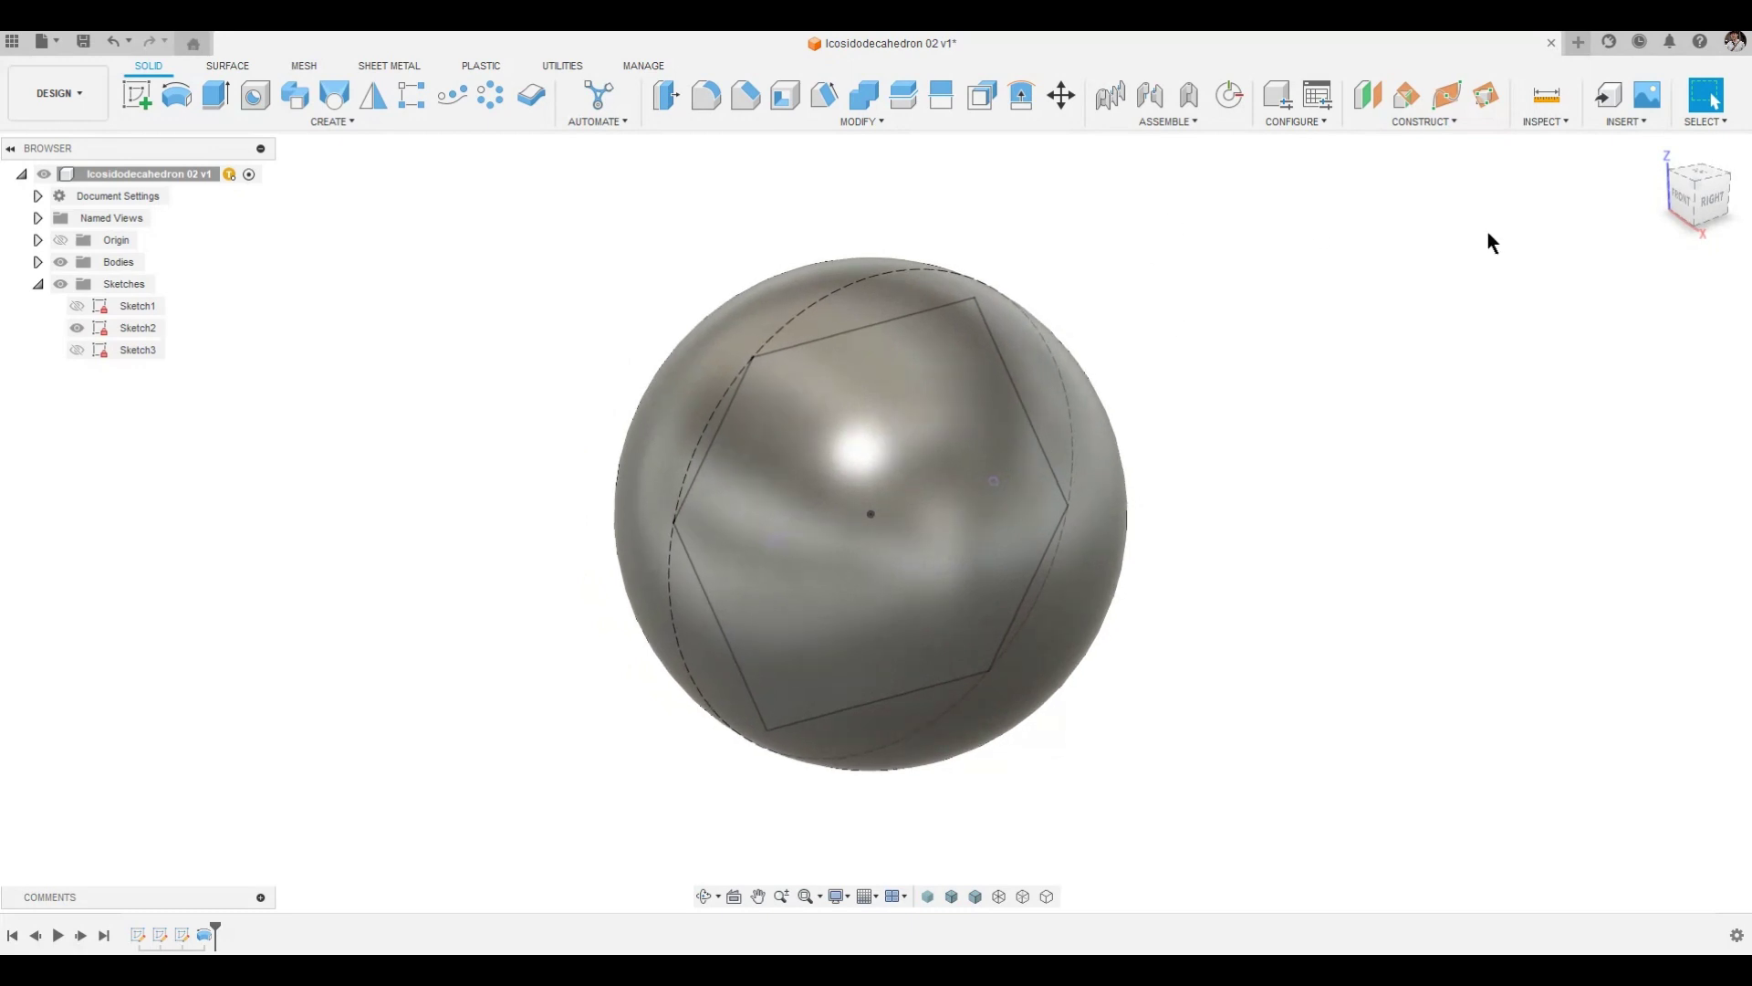
pyautogui.click(1406, 95)
pyautogui.click(730, 624)
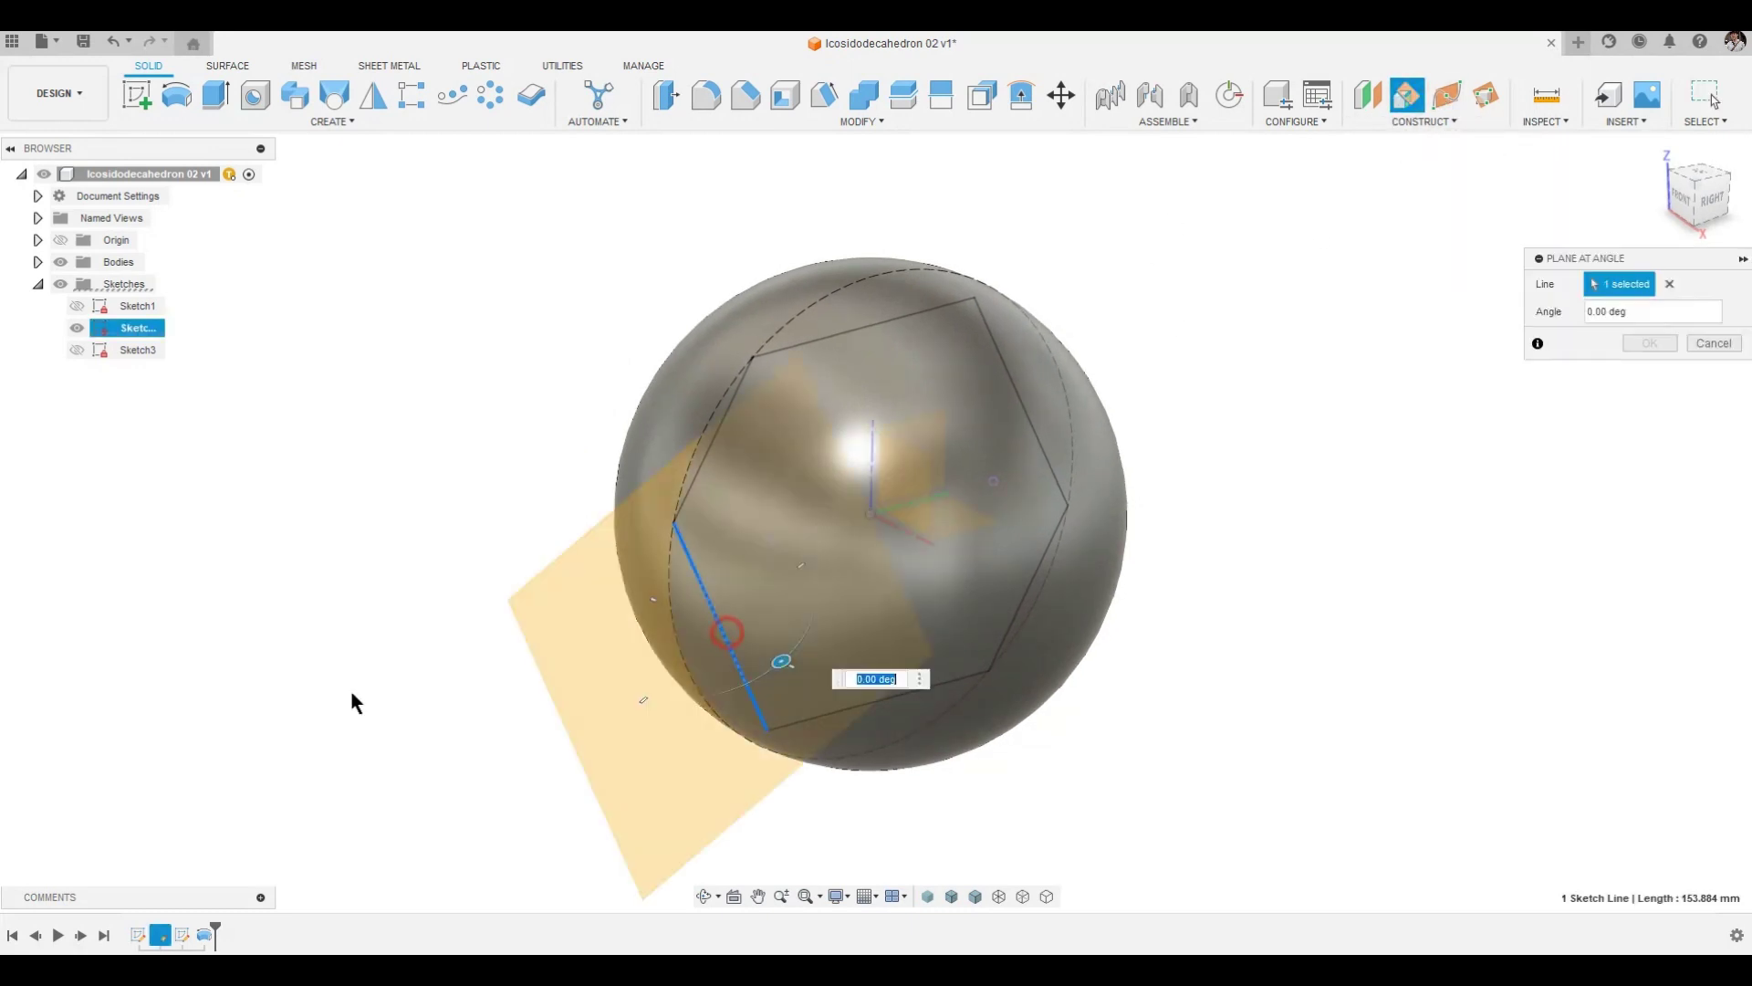
pyautogui.write('90')
pyautogui.press('Return')
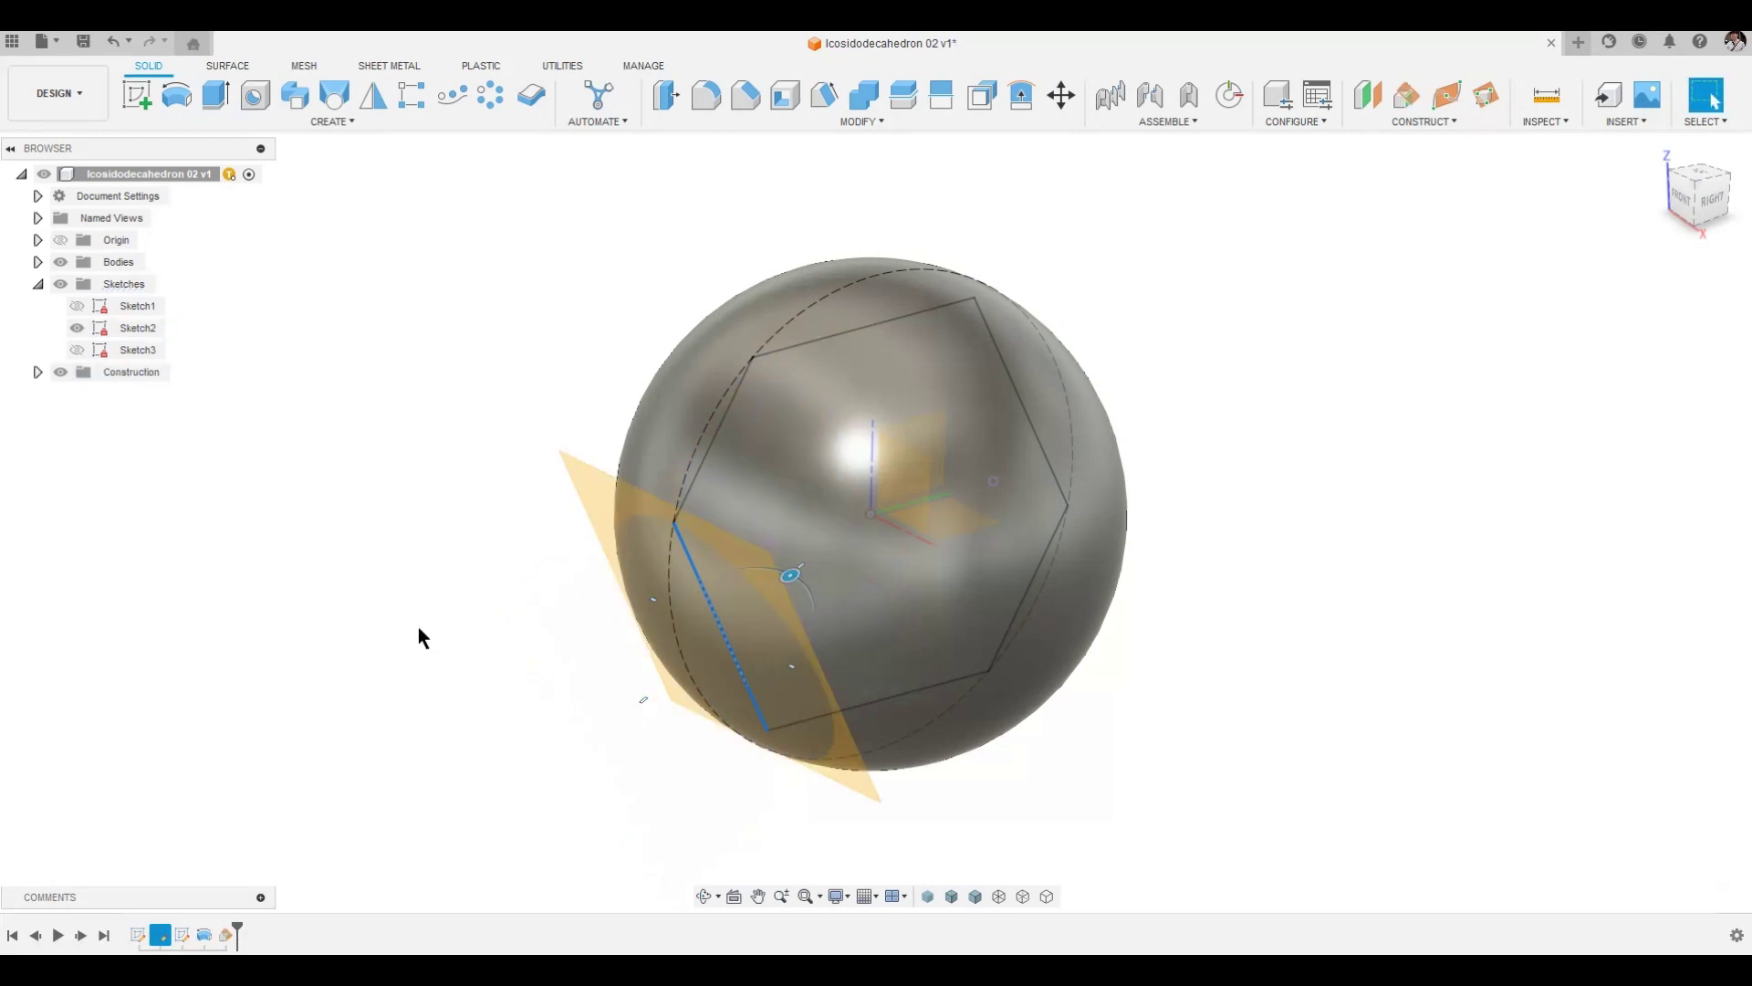
# Step: Split the sphere with the angled plane, and hide the plane and the profile sketch
pyautogui.click(917, 98)
pyautogui.click(1070, 435)
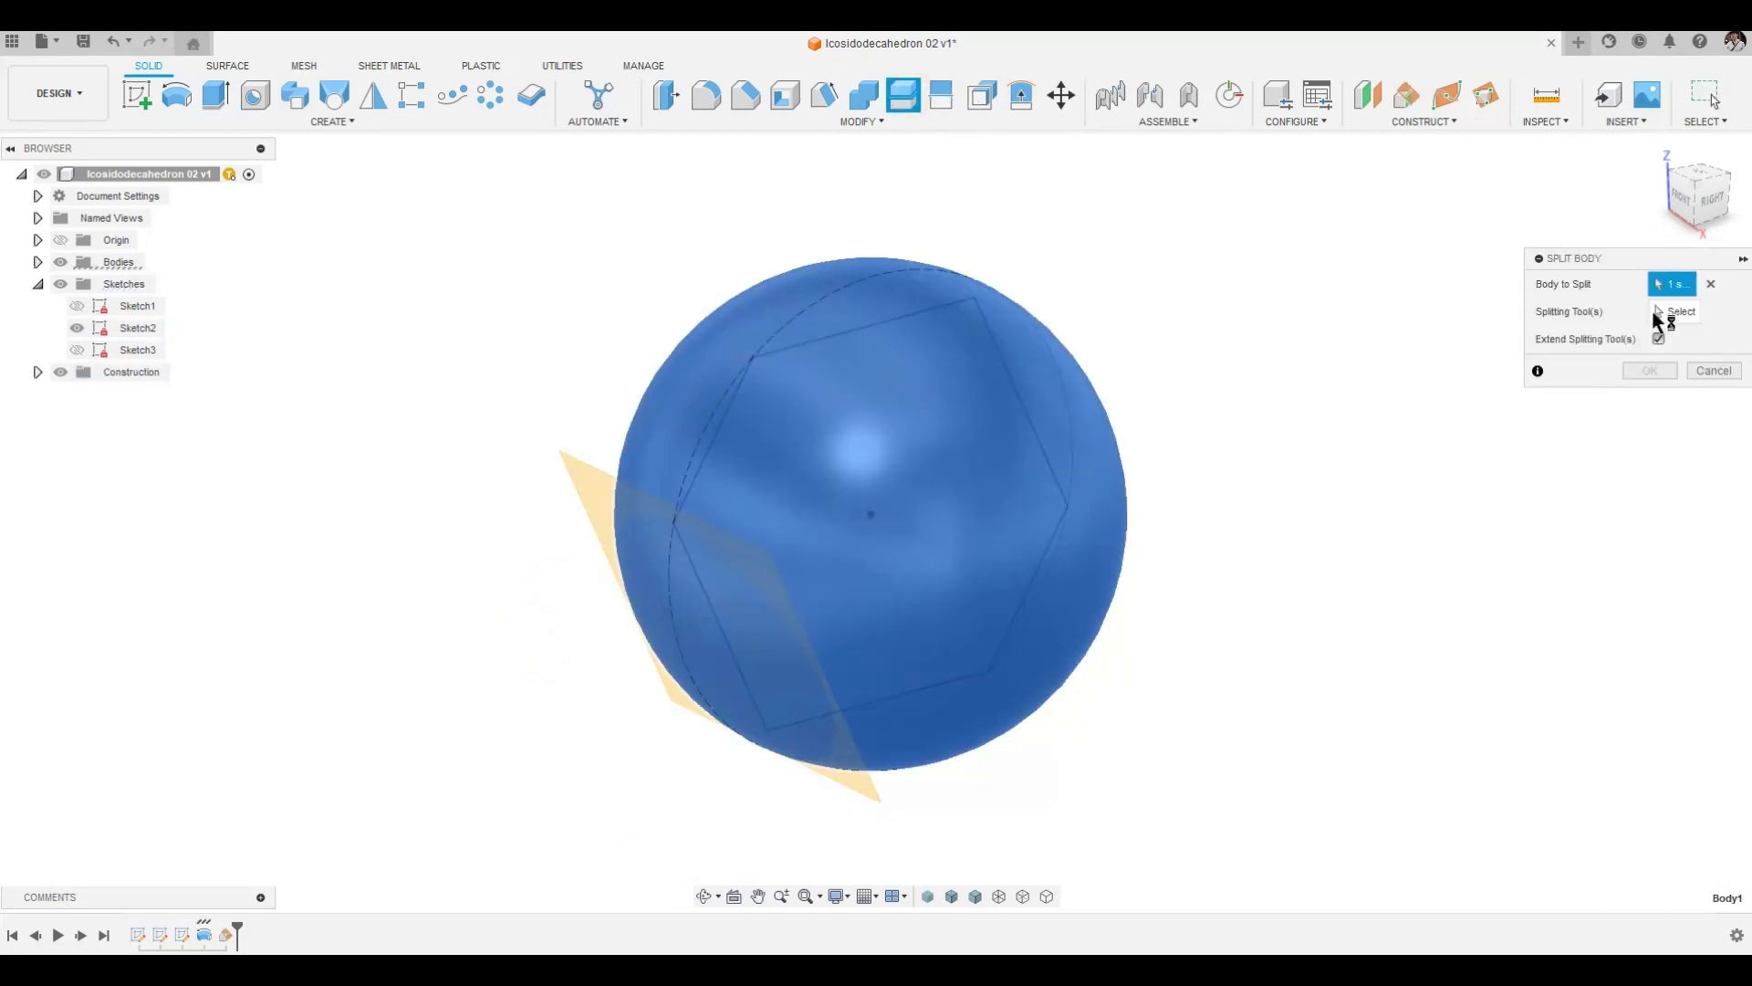
pyautogui.click(599, 548)
pyautogui.click(1650, 343)
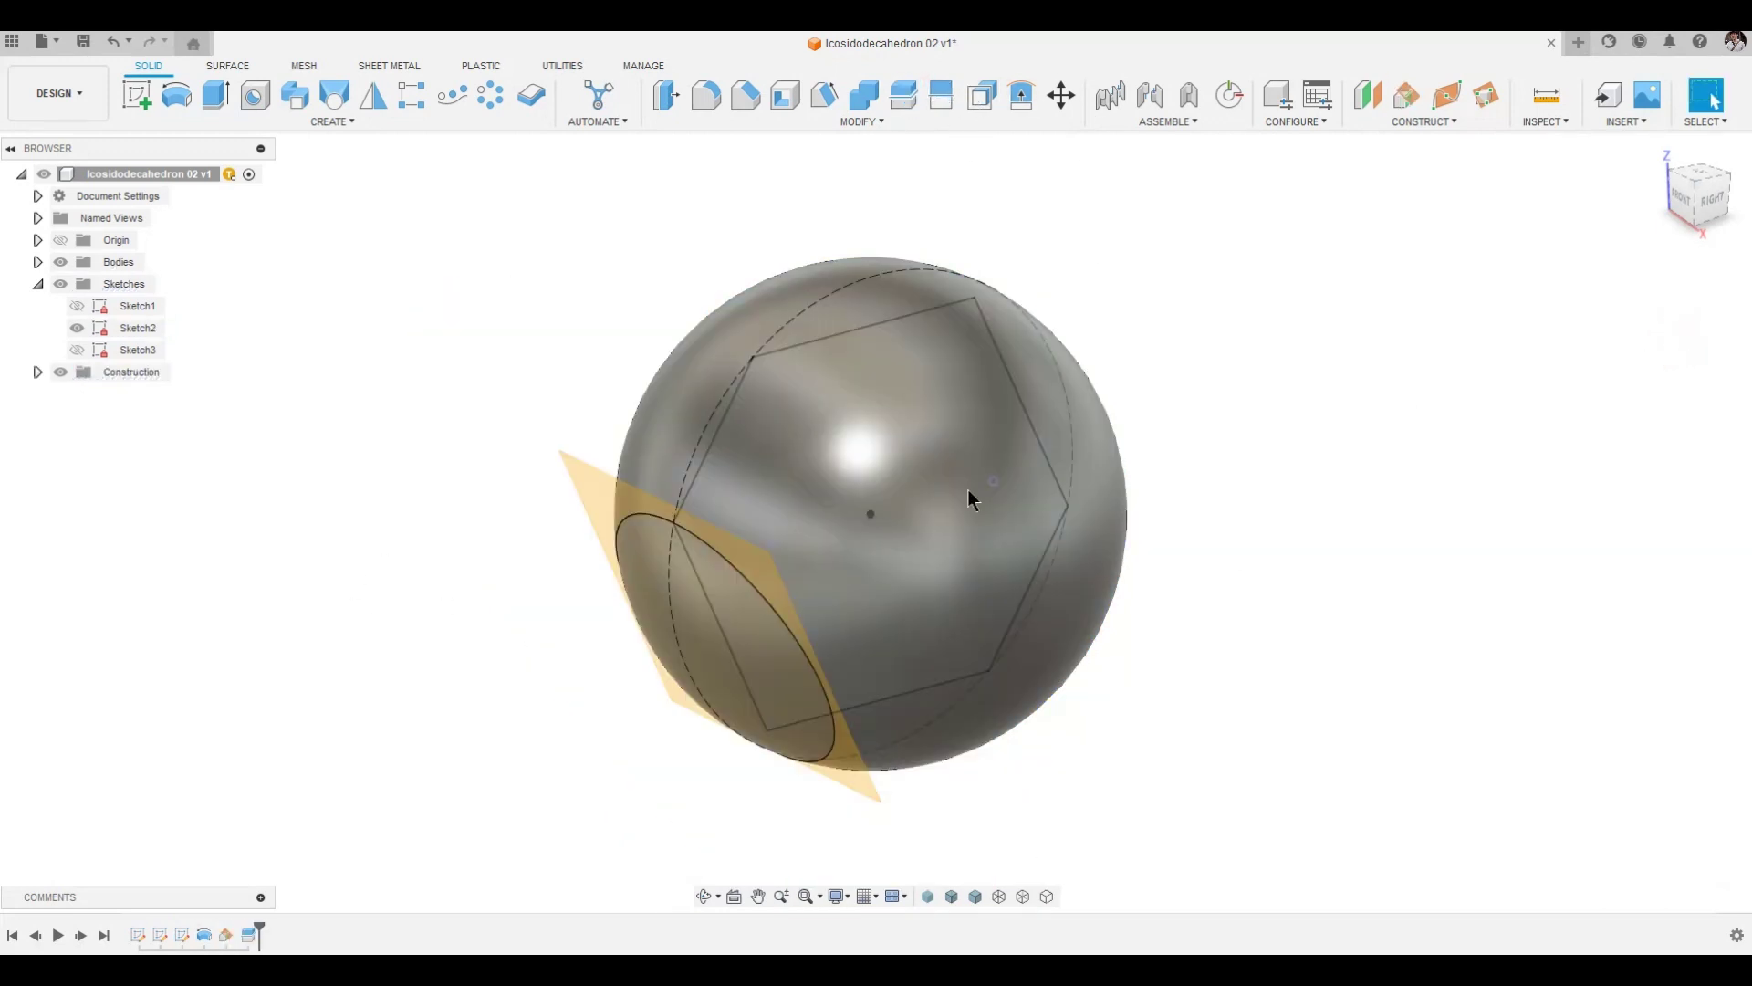
pyautogui.keyDown('shift'); pyautogui.moveTo(314, 665); pyautogui.dragTo(387, 599, button='middle'); pyautogui.keyUp('shift')
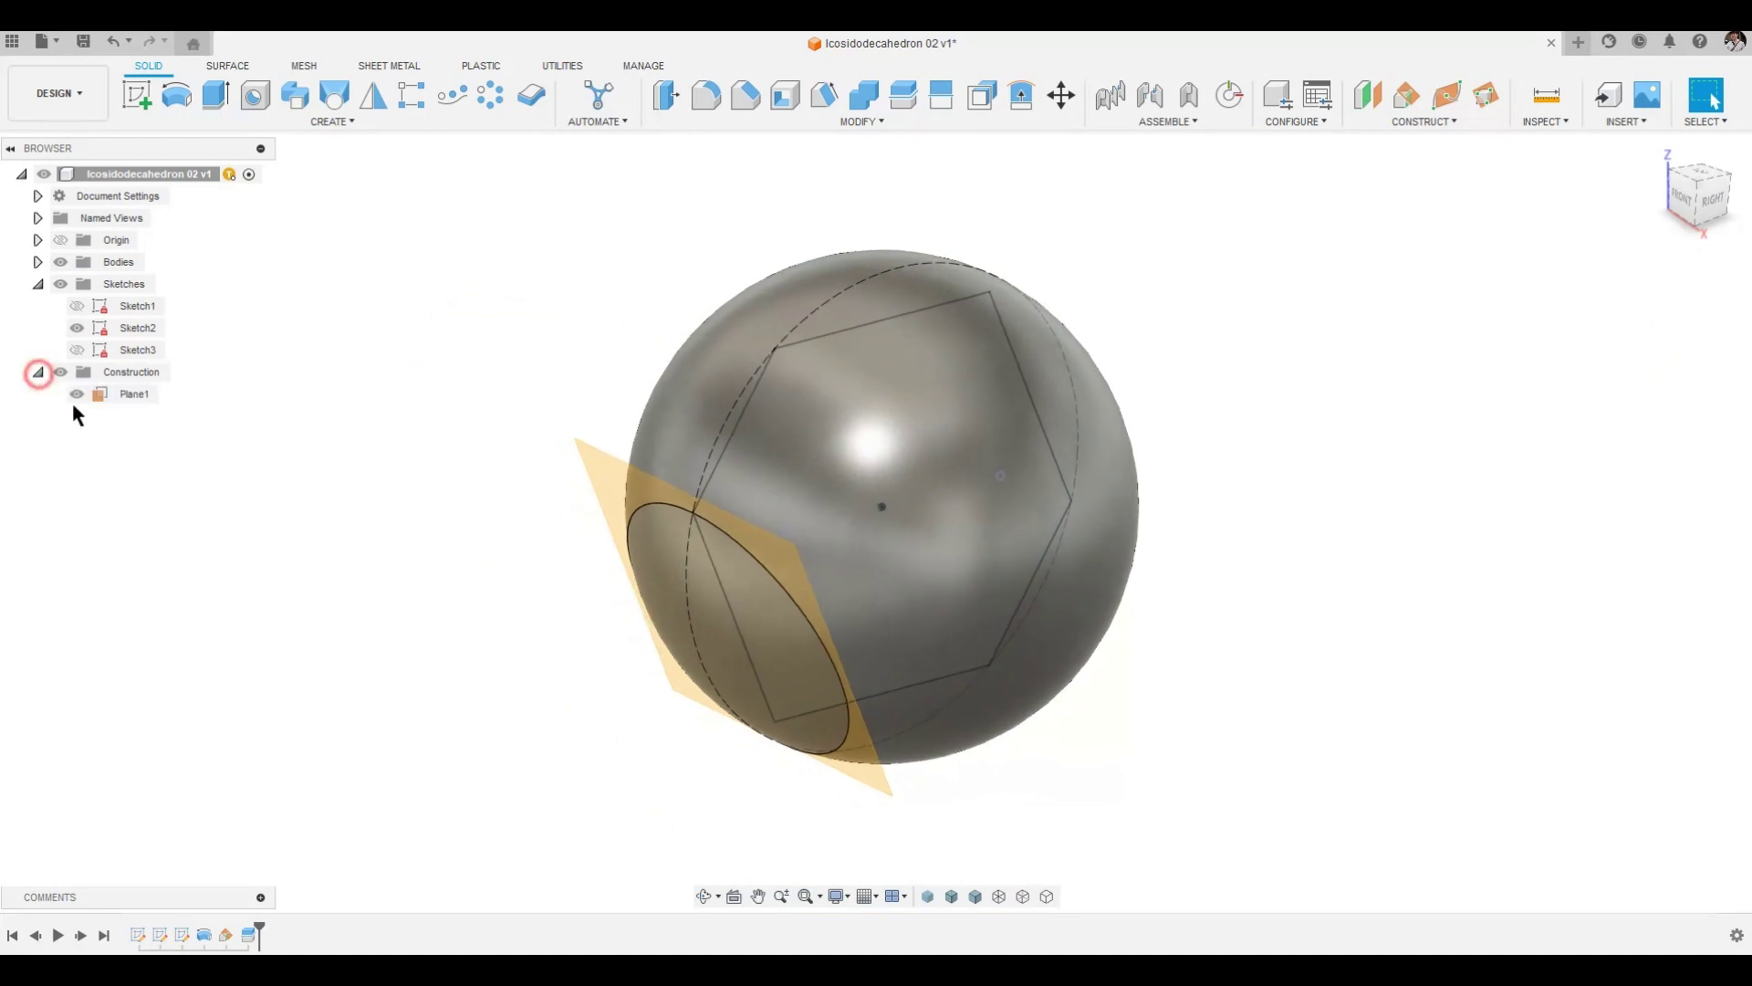
pyautogui.click(77, 394)
pyautogui.click(76, 328)
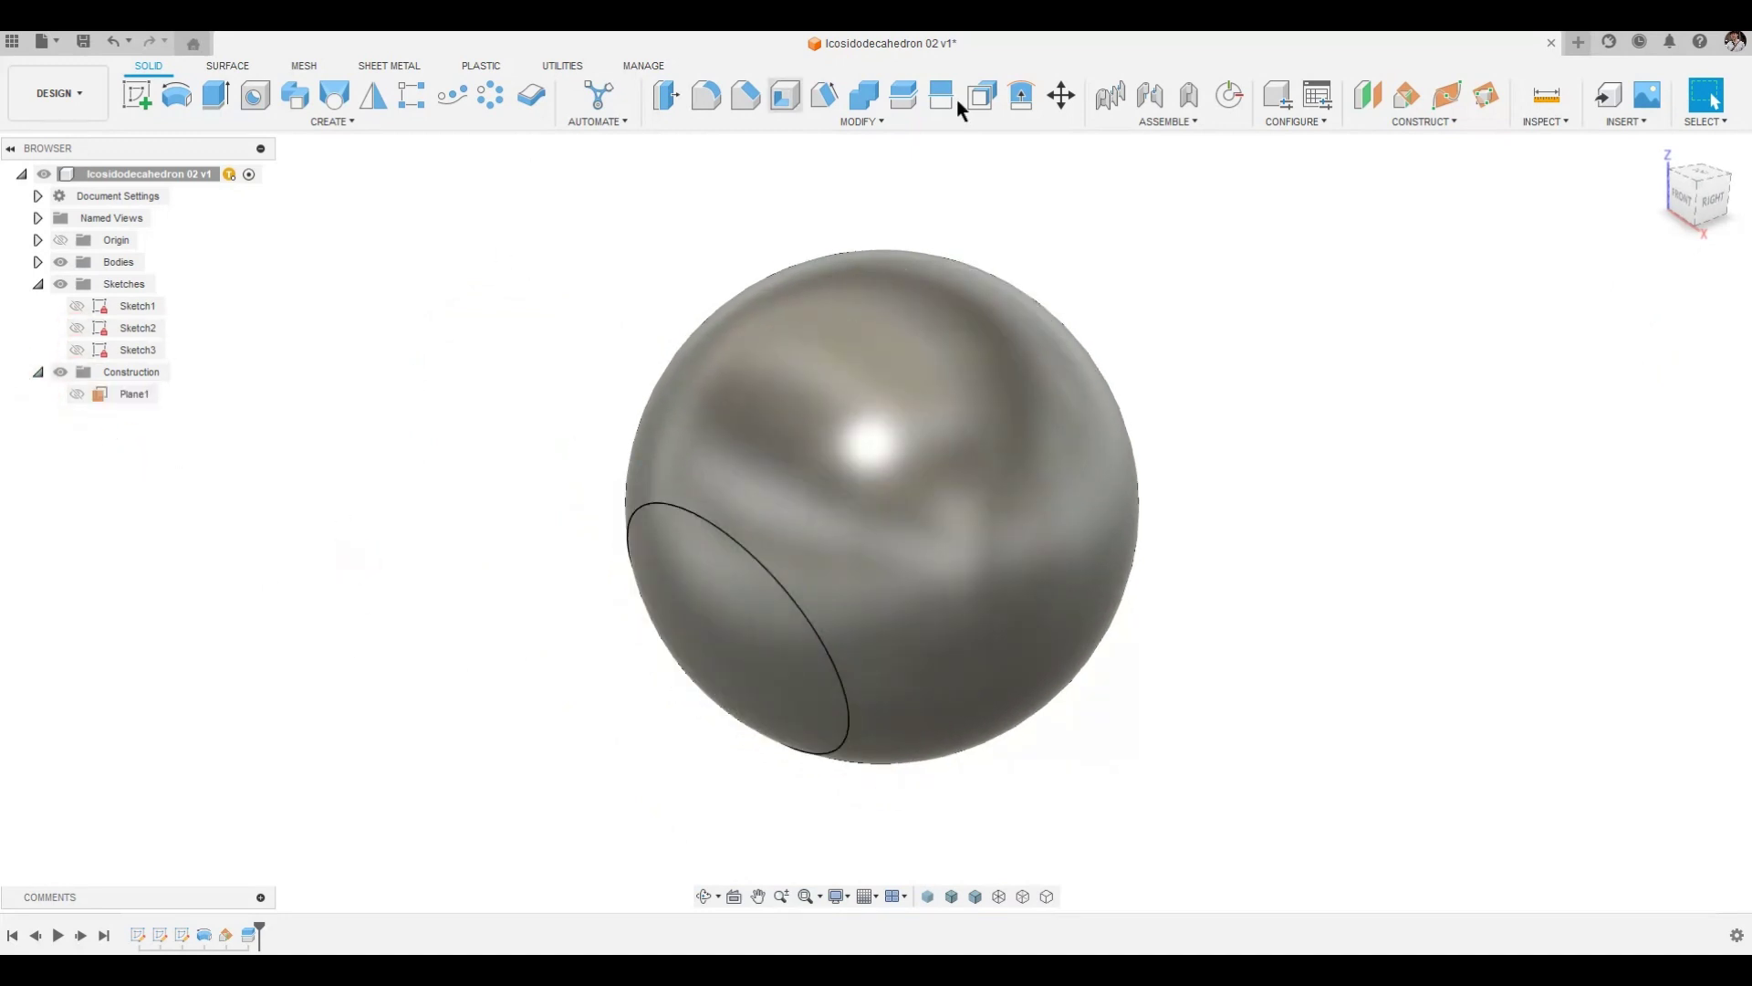
# Step: Circular-pattern the split-off cap body around the vertical Z axis with a quantity of 5
pyautogui.click(491, 94)
pyautogui.click(650, 614)
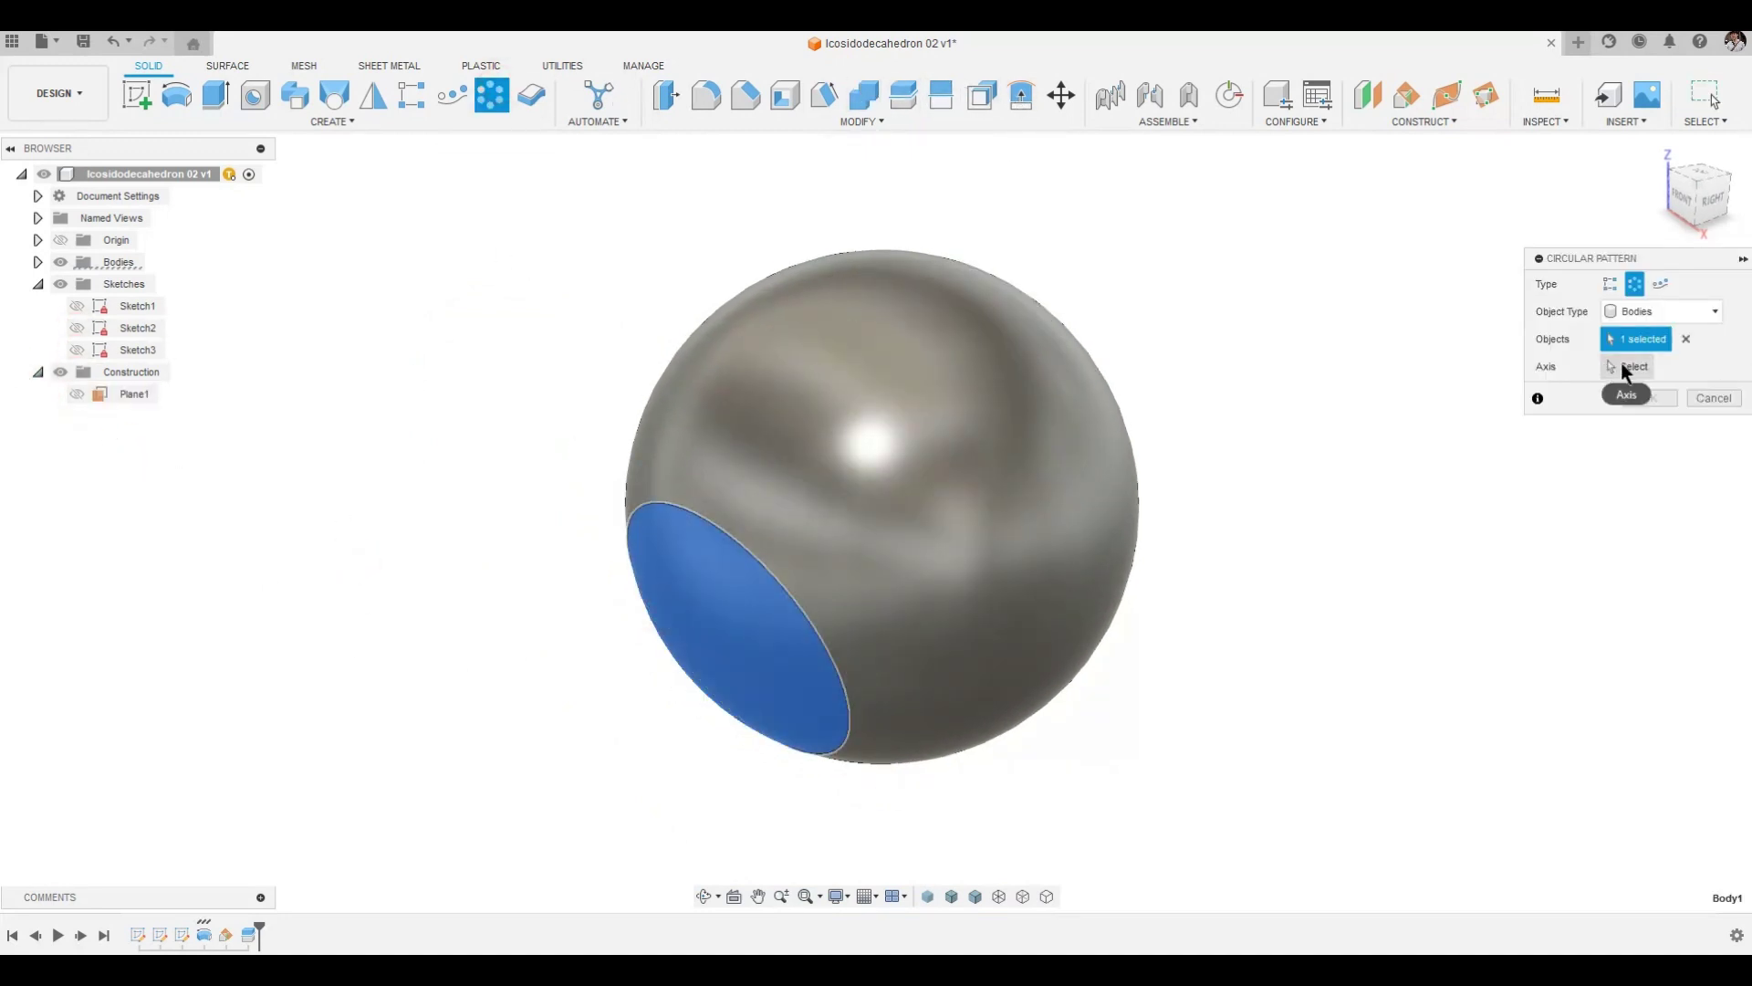
pyautogui.click(884, 438)
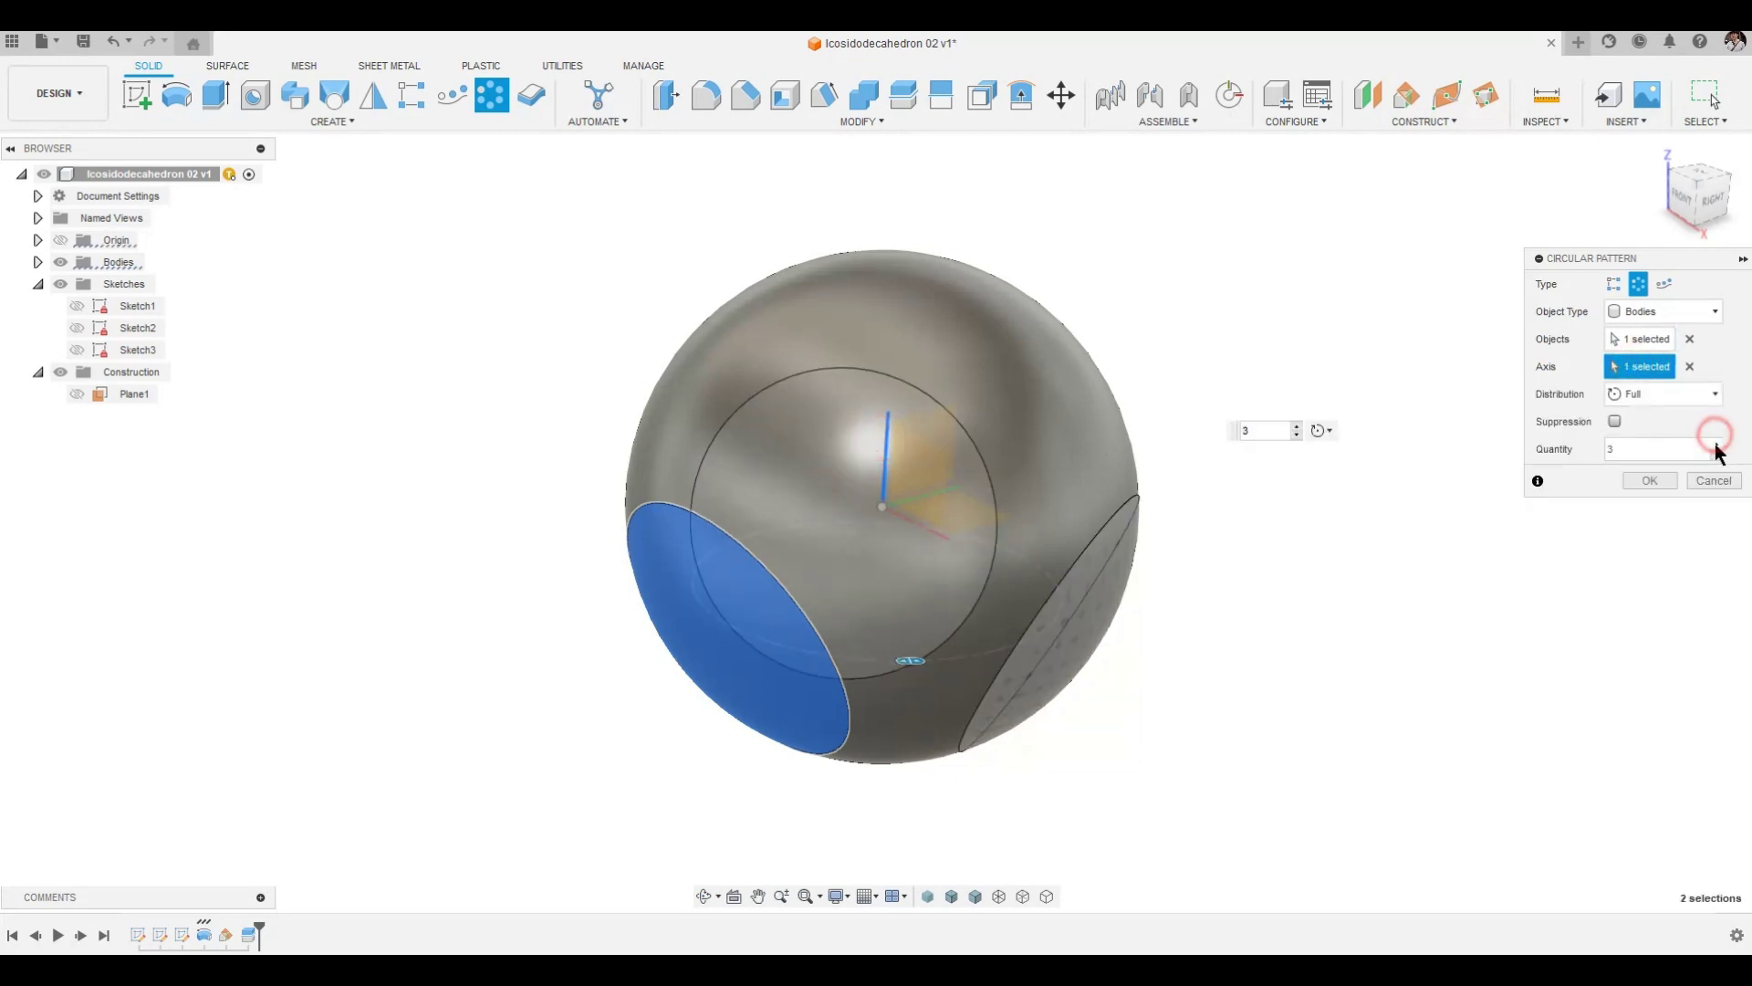
pyautogui.click(1717, 443)
pyautogui.click(1650, 481)
# Step: Combine with a Cut operation, using the sphere as target and the five lower cap bodies as tools
pyautogui.click(864, 94)
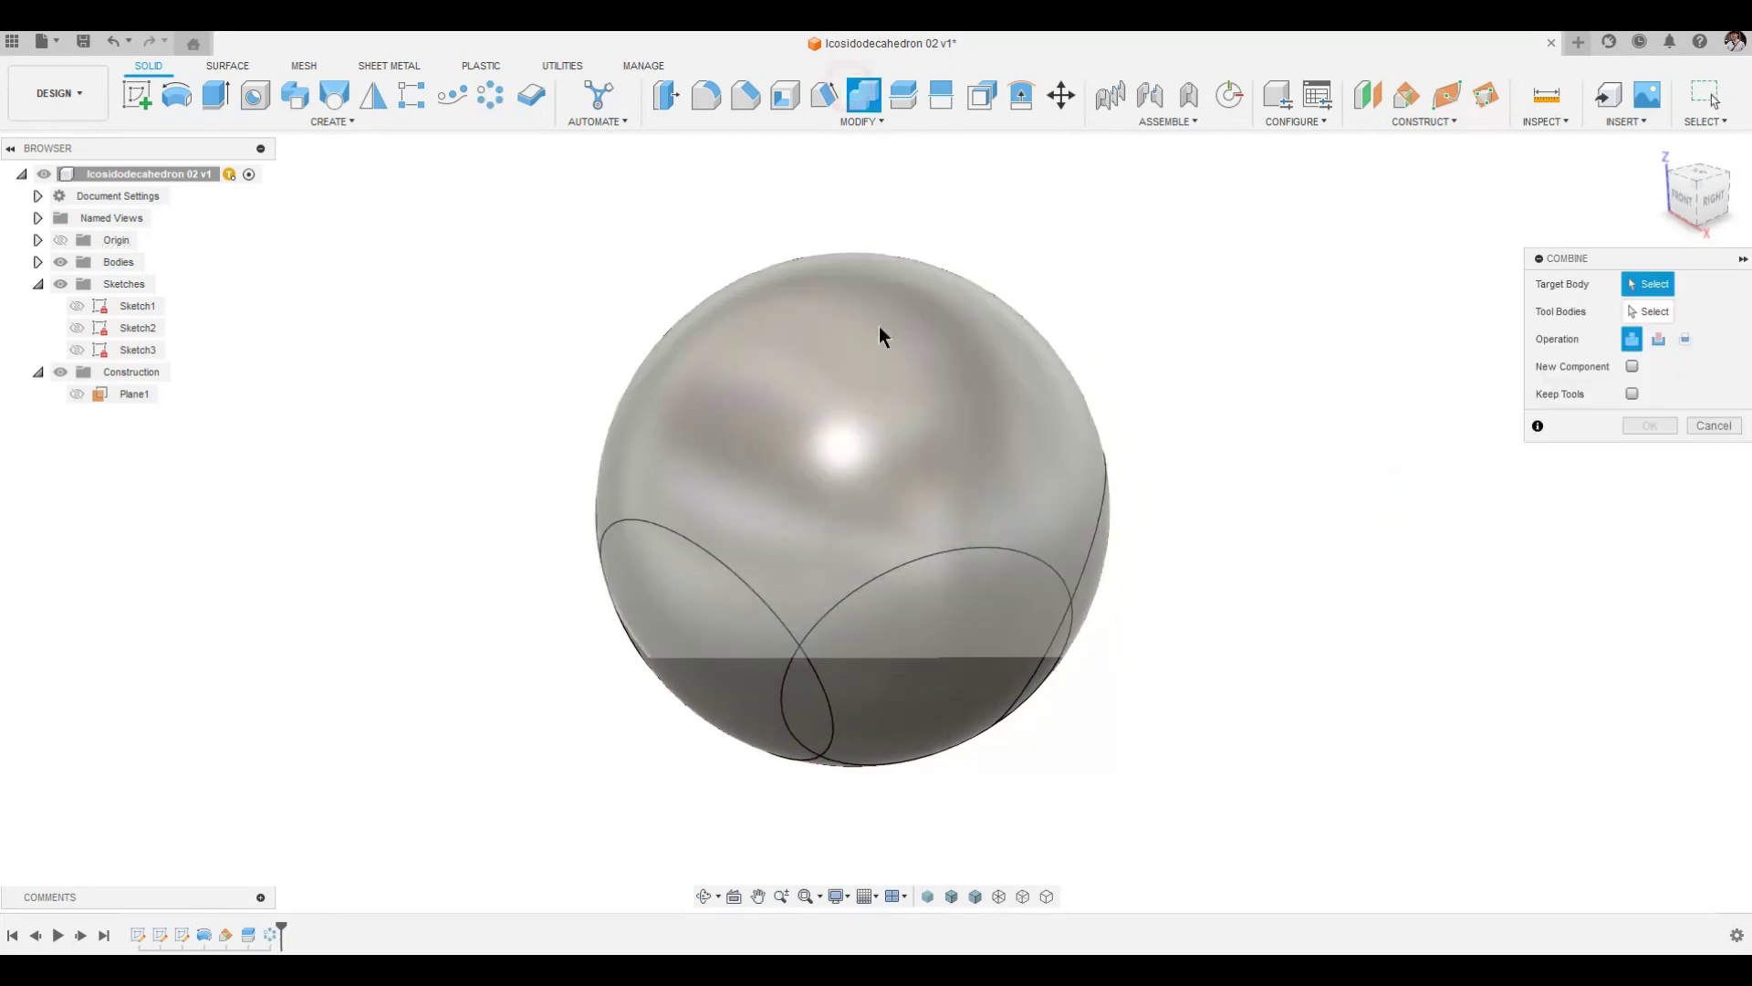
pyautogui.click(879, 333)
pyautogui.moveTo(1214, 246); pyautogui.dragTo(273, 822)
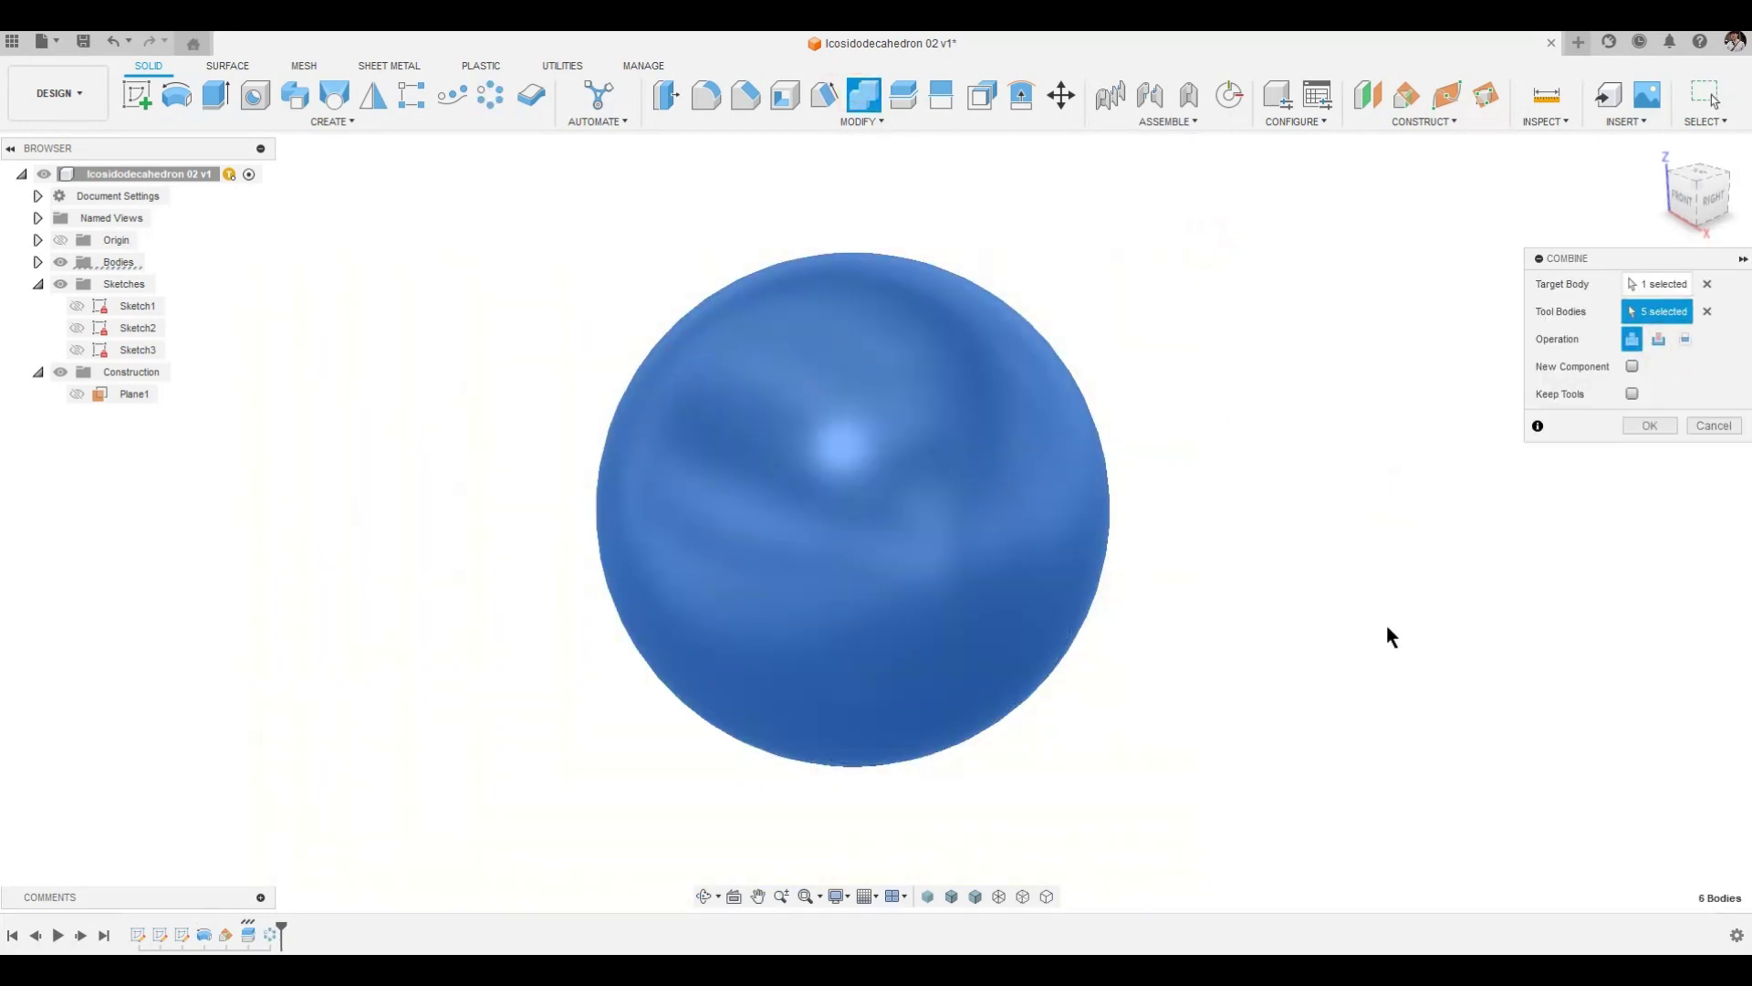
pyautogui.click(1659, 340)
pyautogui.click(1650, 425)
# Step: Show the profile sketch and construct an angled plane through the profile's upper-right side, perpendicular to the sketch
pyautogui.click(77, 328)
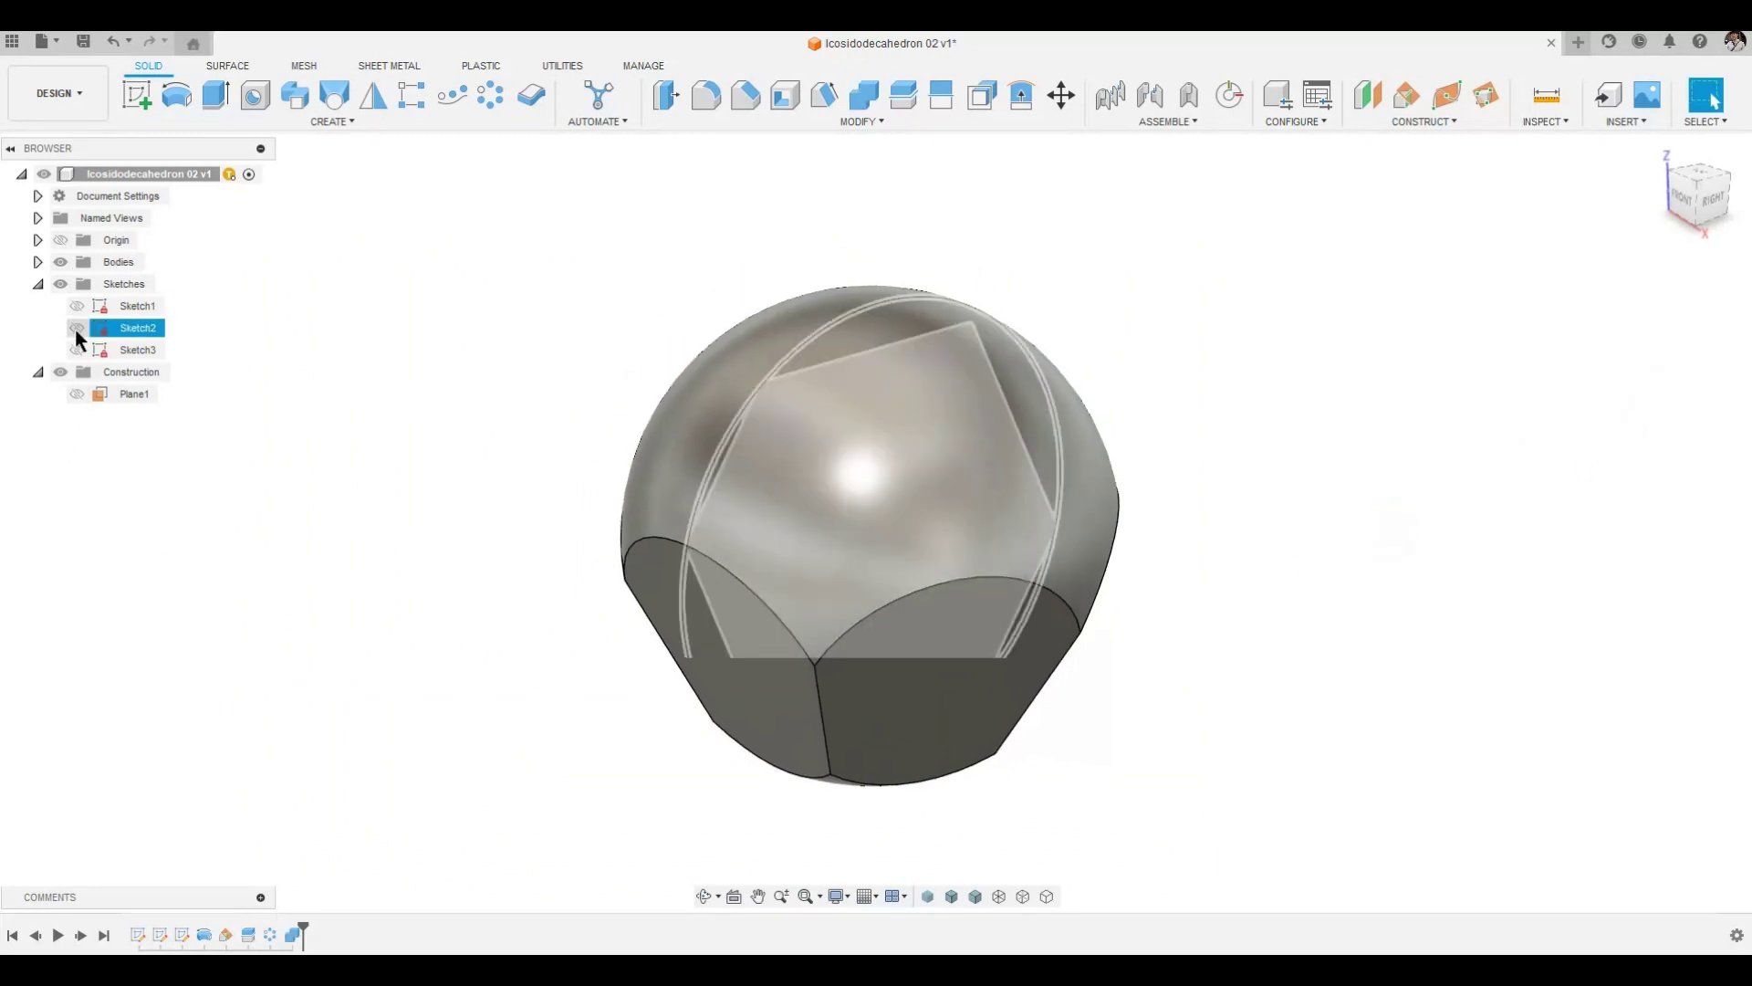
pyautogui.click(1406, 94)
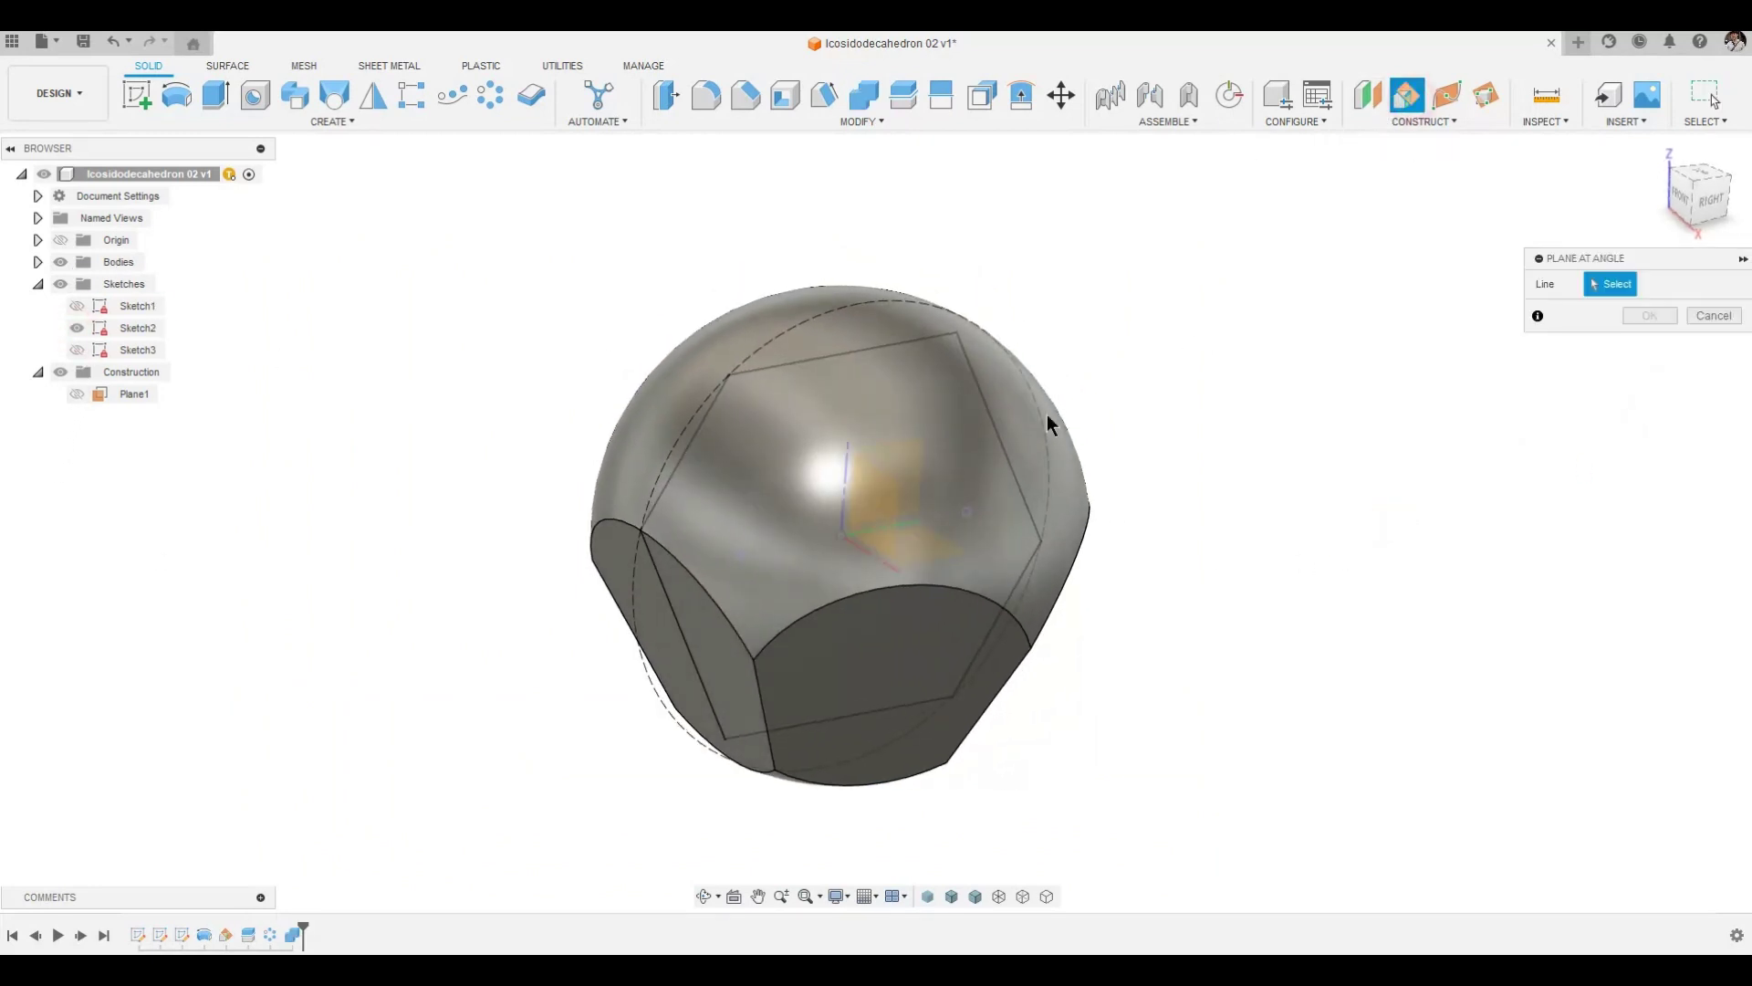
pyautogui.click(1001, 444)
pyautogui.write('79.19')
pyautogui.press('Return')
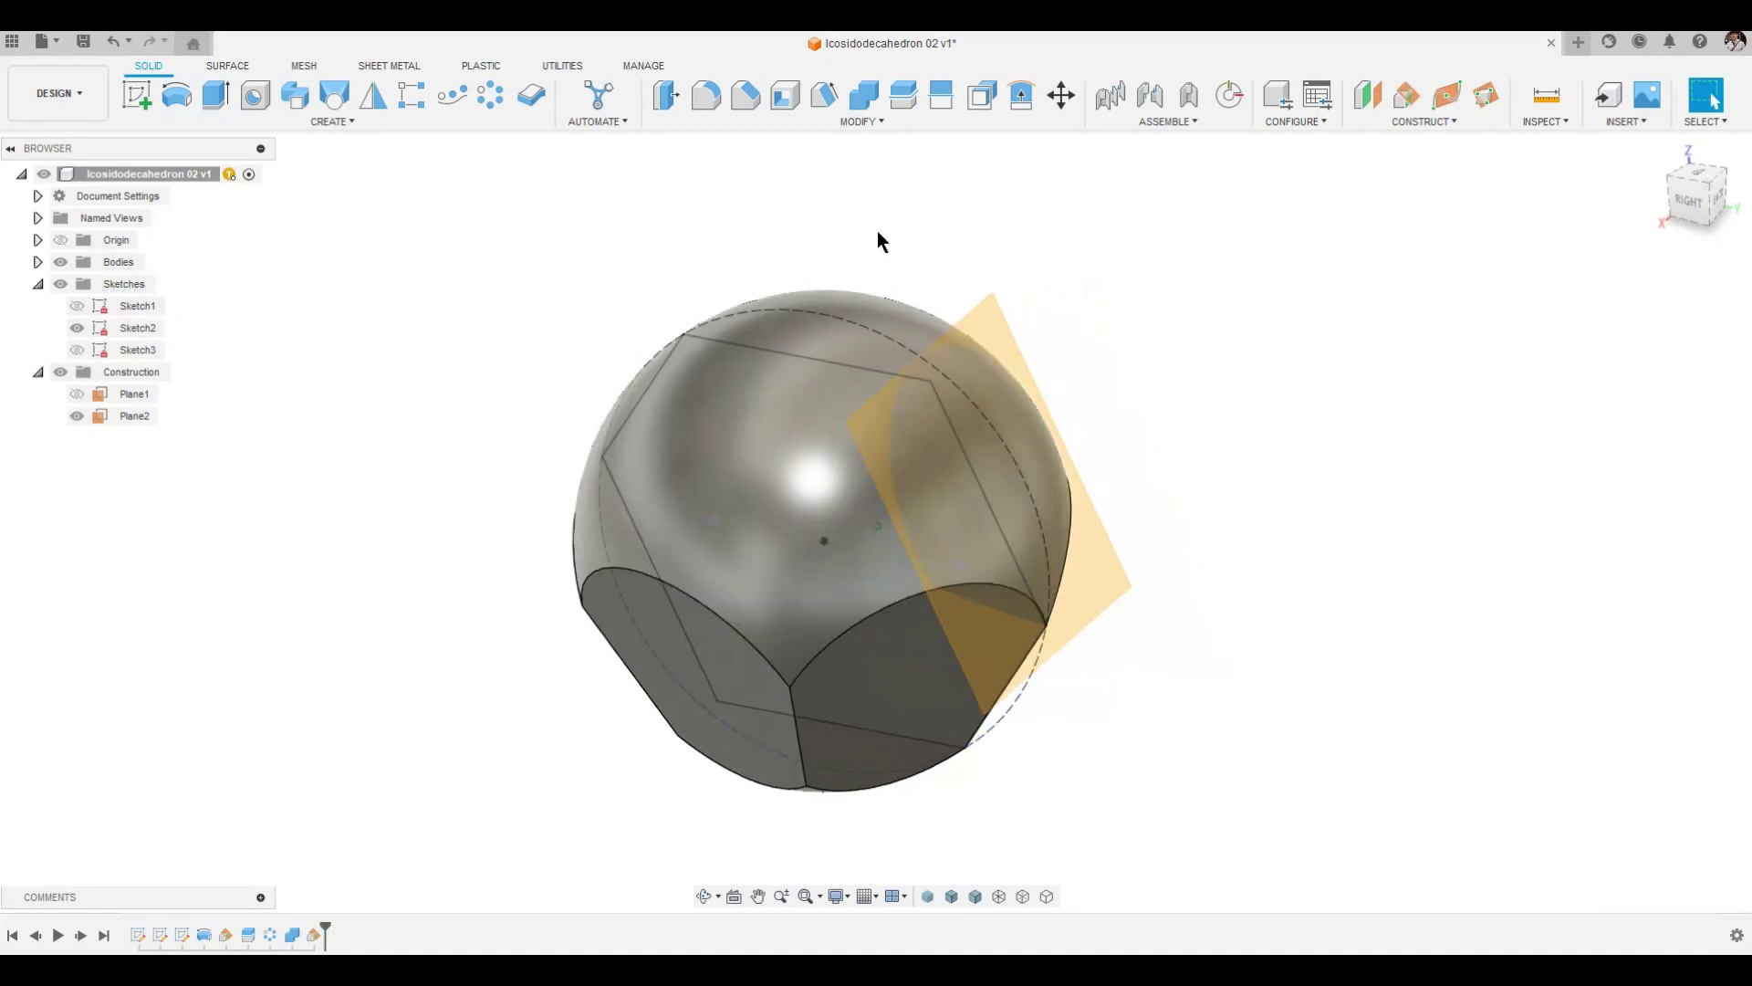
# Step: Hide the profile sketch, split the main body with the second angled plane, and hide that plane
pyautogui.click(78, 327)
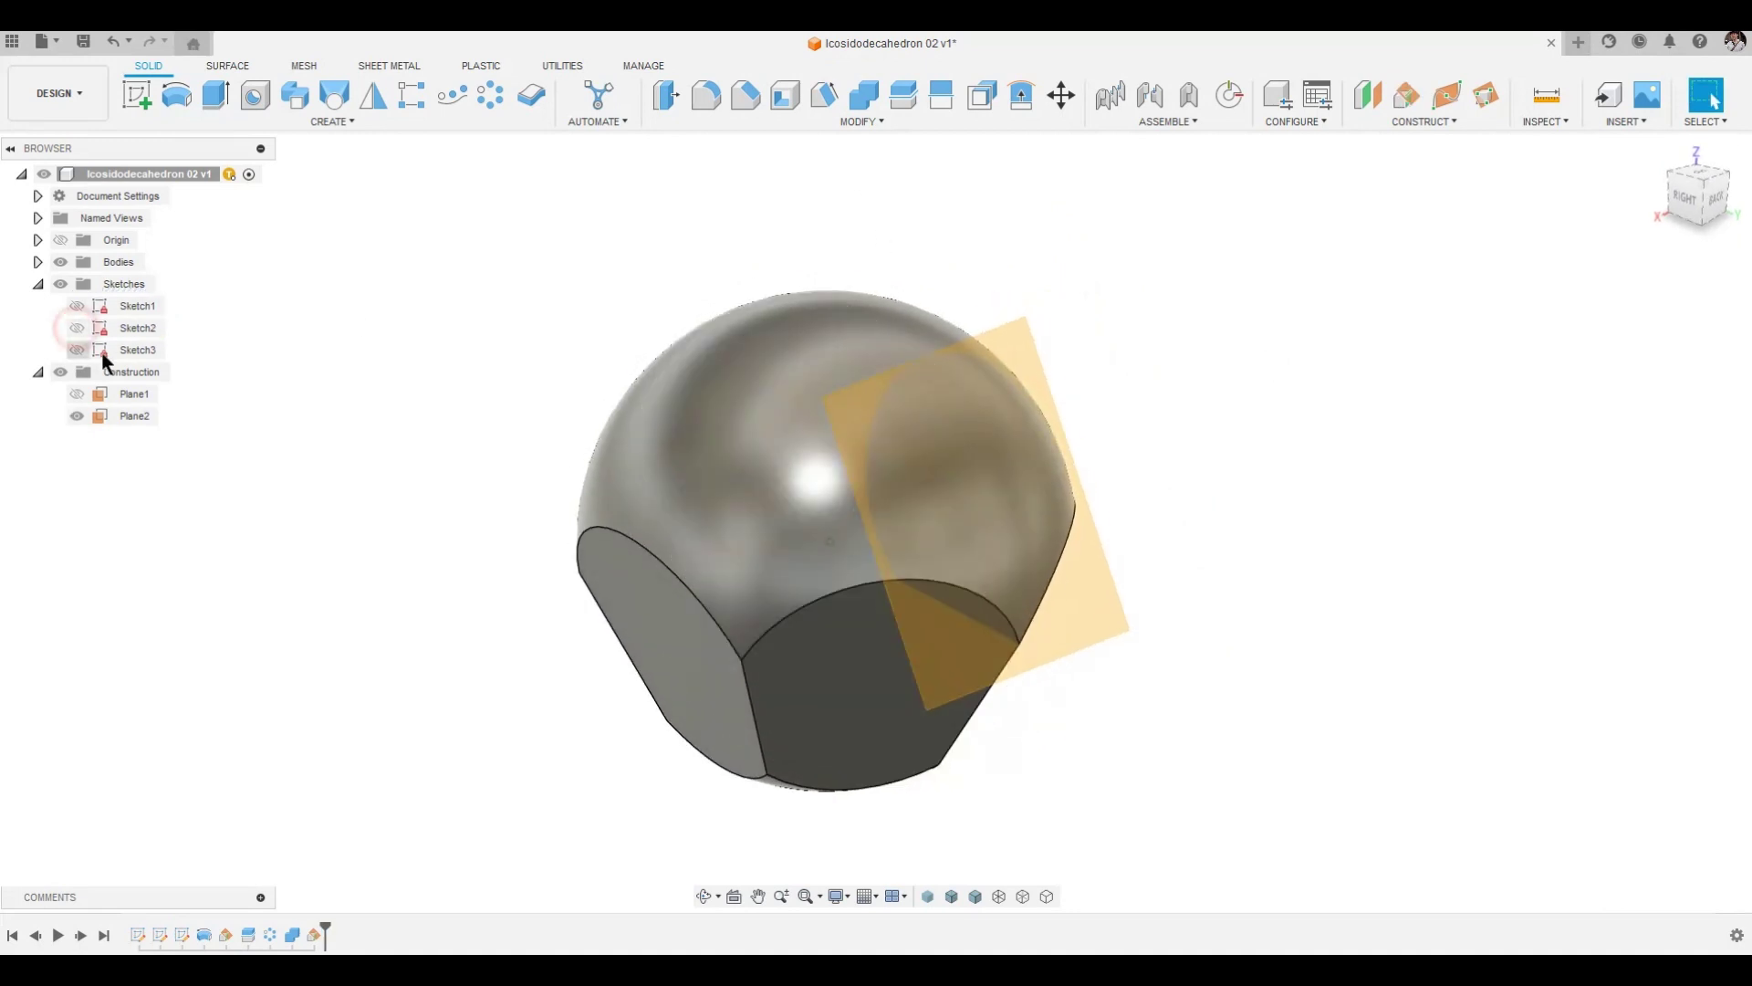
pyautogui.click(902, 94)
pyautogui.click(799, 298)
pyautogui.click(1141, 650)
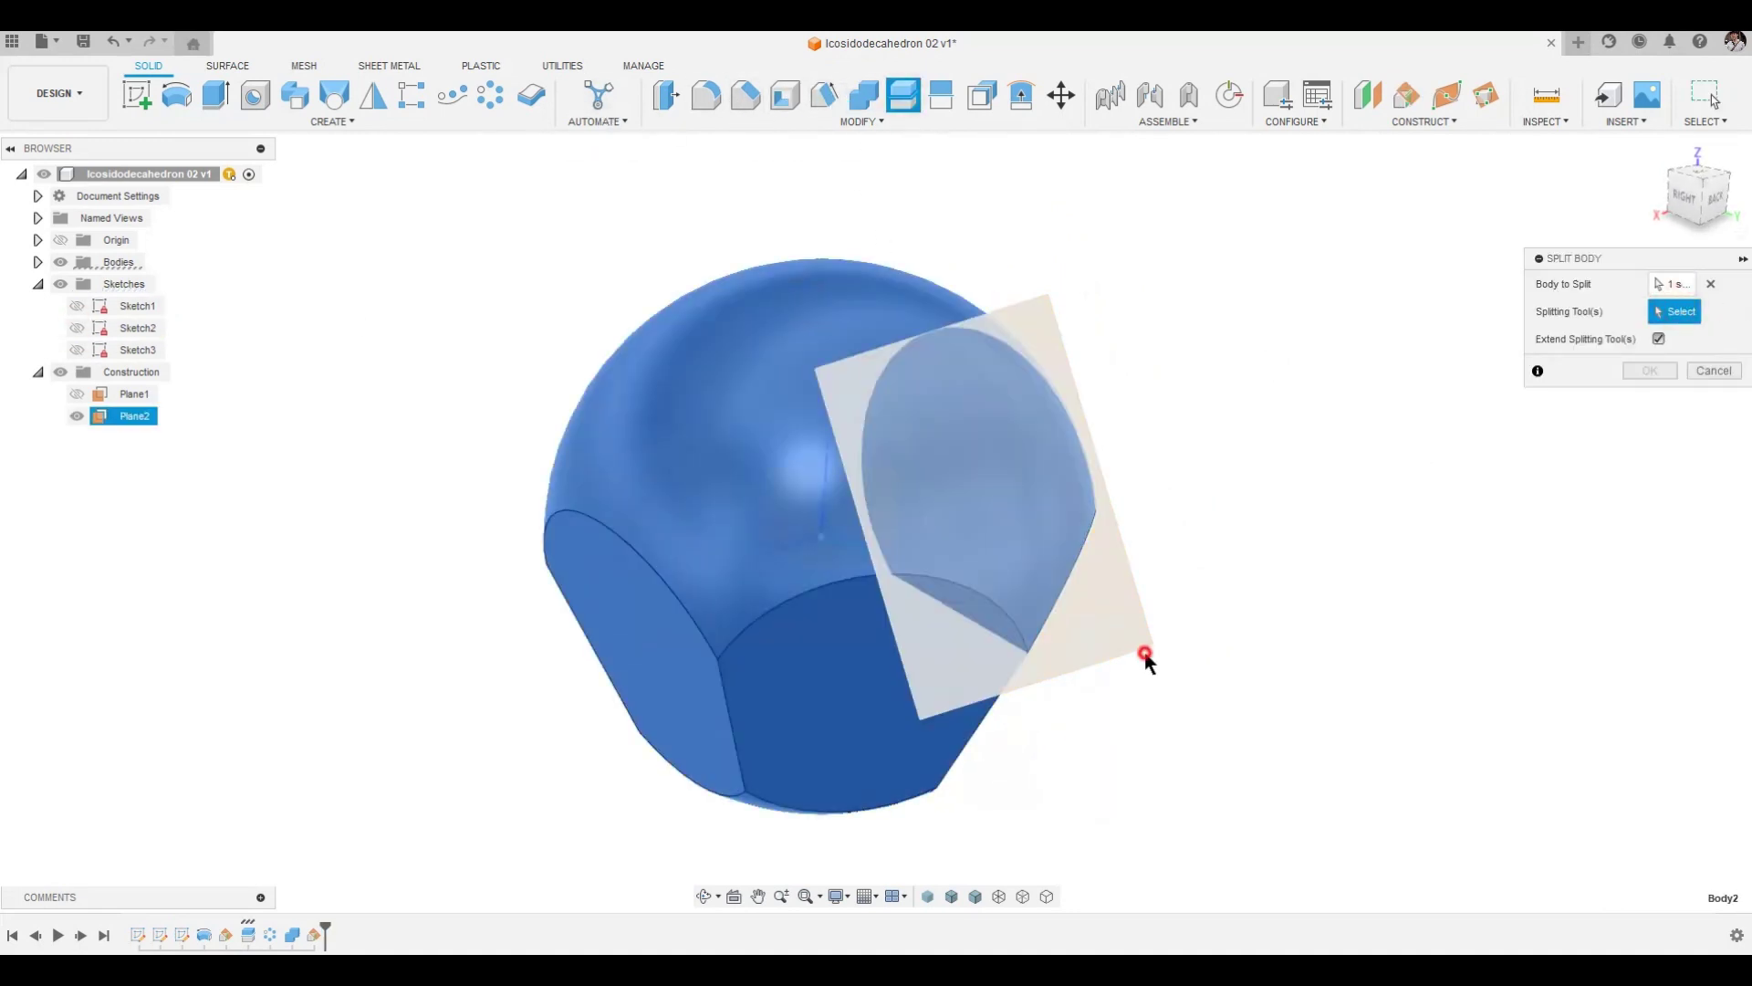
pyautogui.click(1672, 343)
pyautogui.click(77, 415)
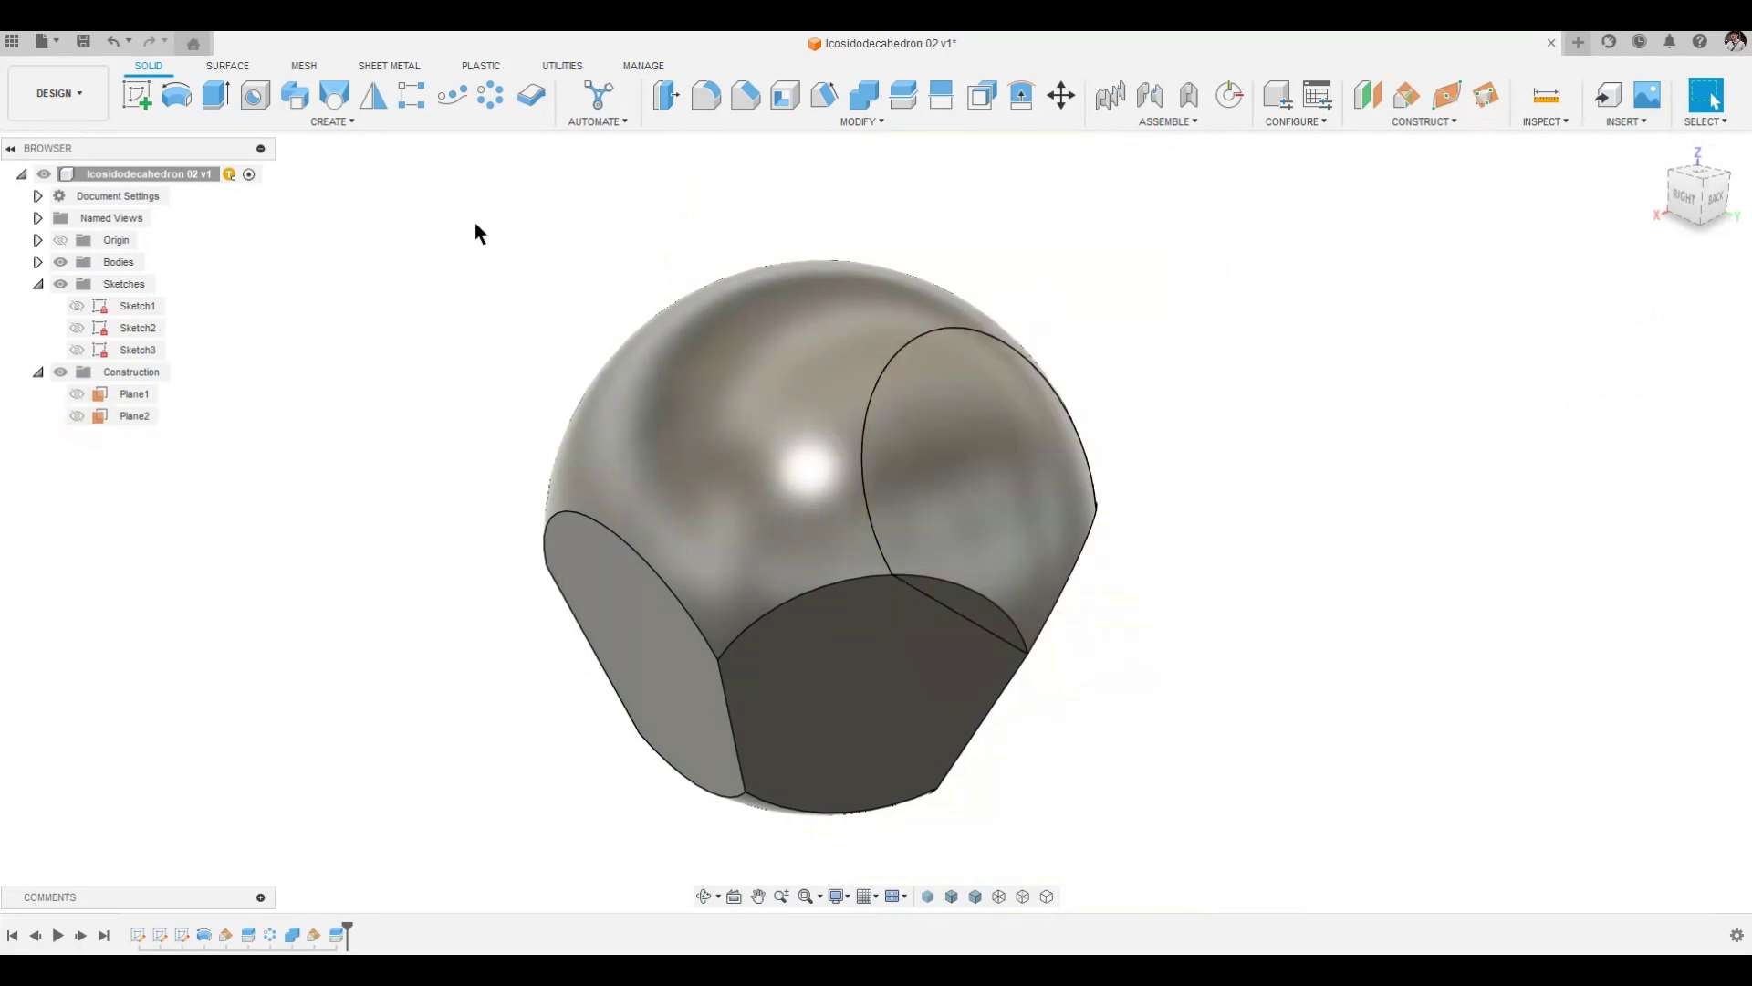
# Step: Circular-pattern the upper split-off cap body around the vertical Z axis with a quantity of 5
pyautogui.click(1000, 408)
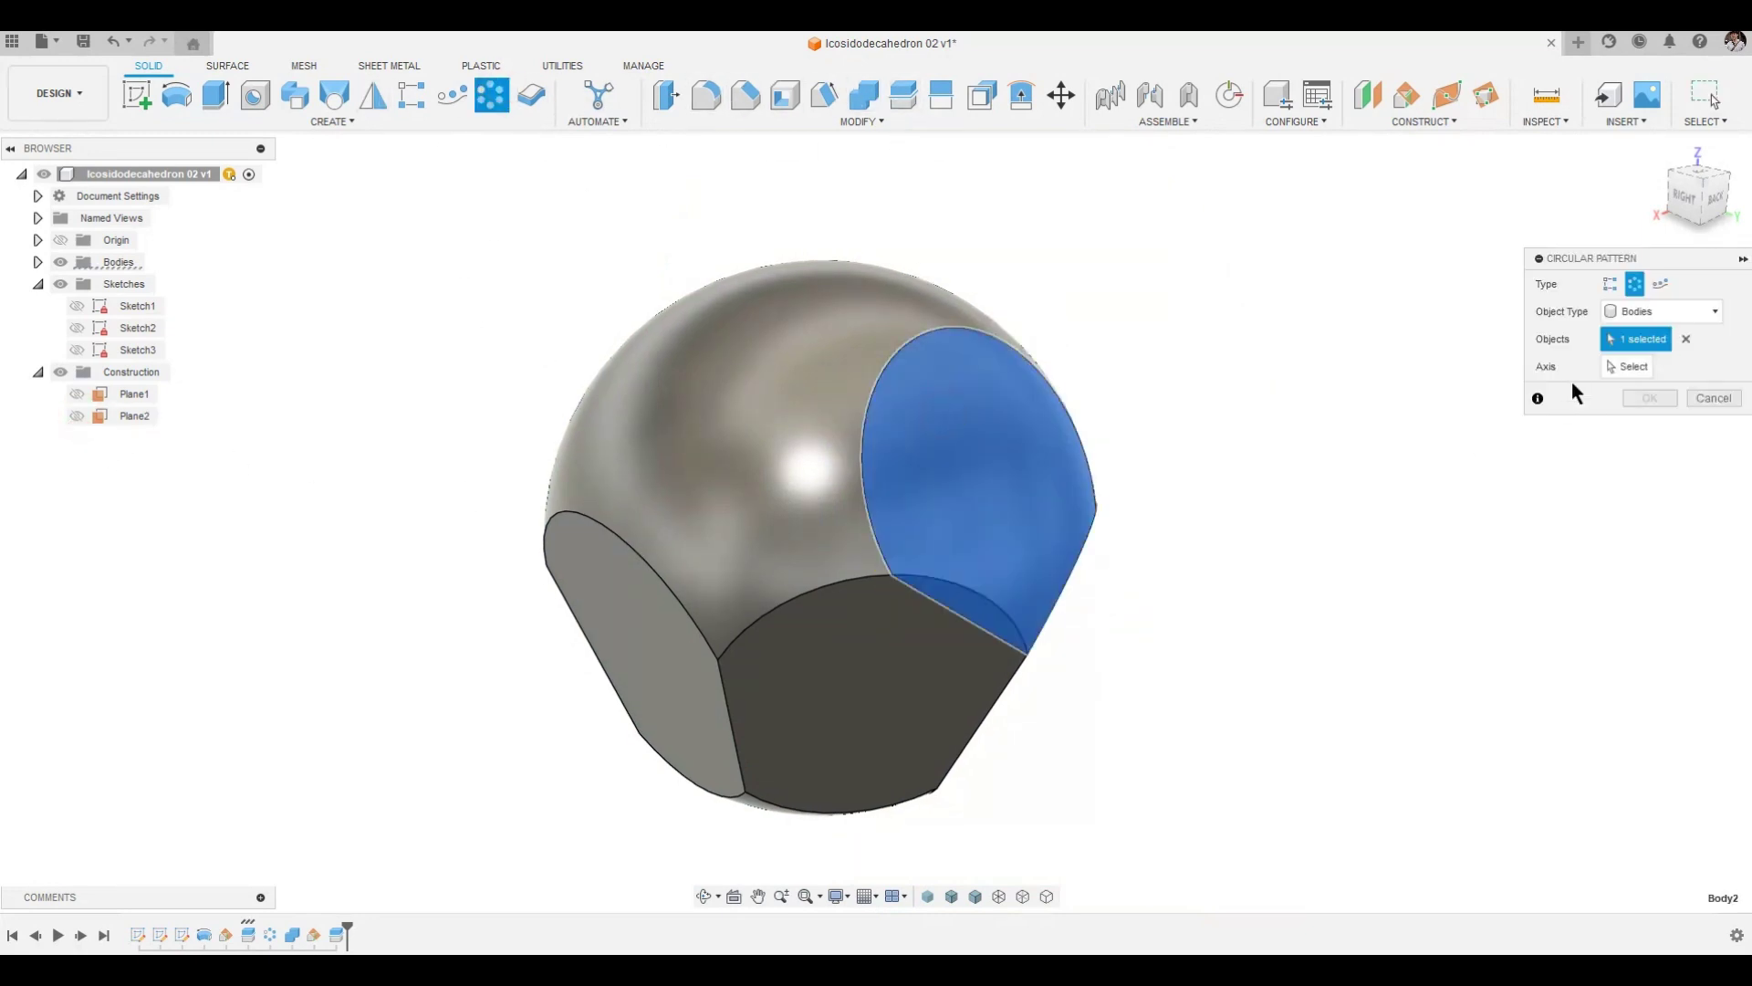
pyautogui.click(1629, 367)
pyautogui.click(828, 491)
pyautogui.click(1720, 450)
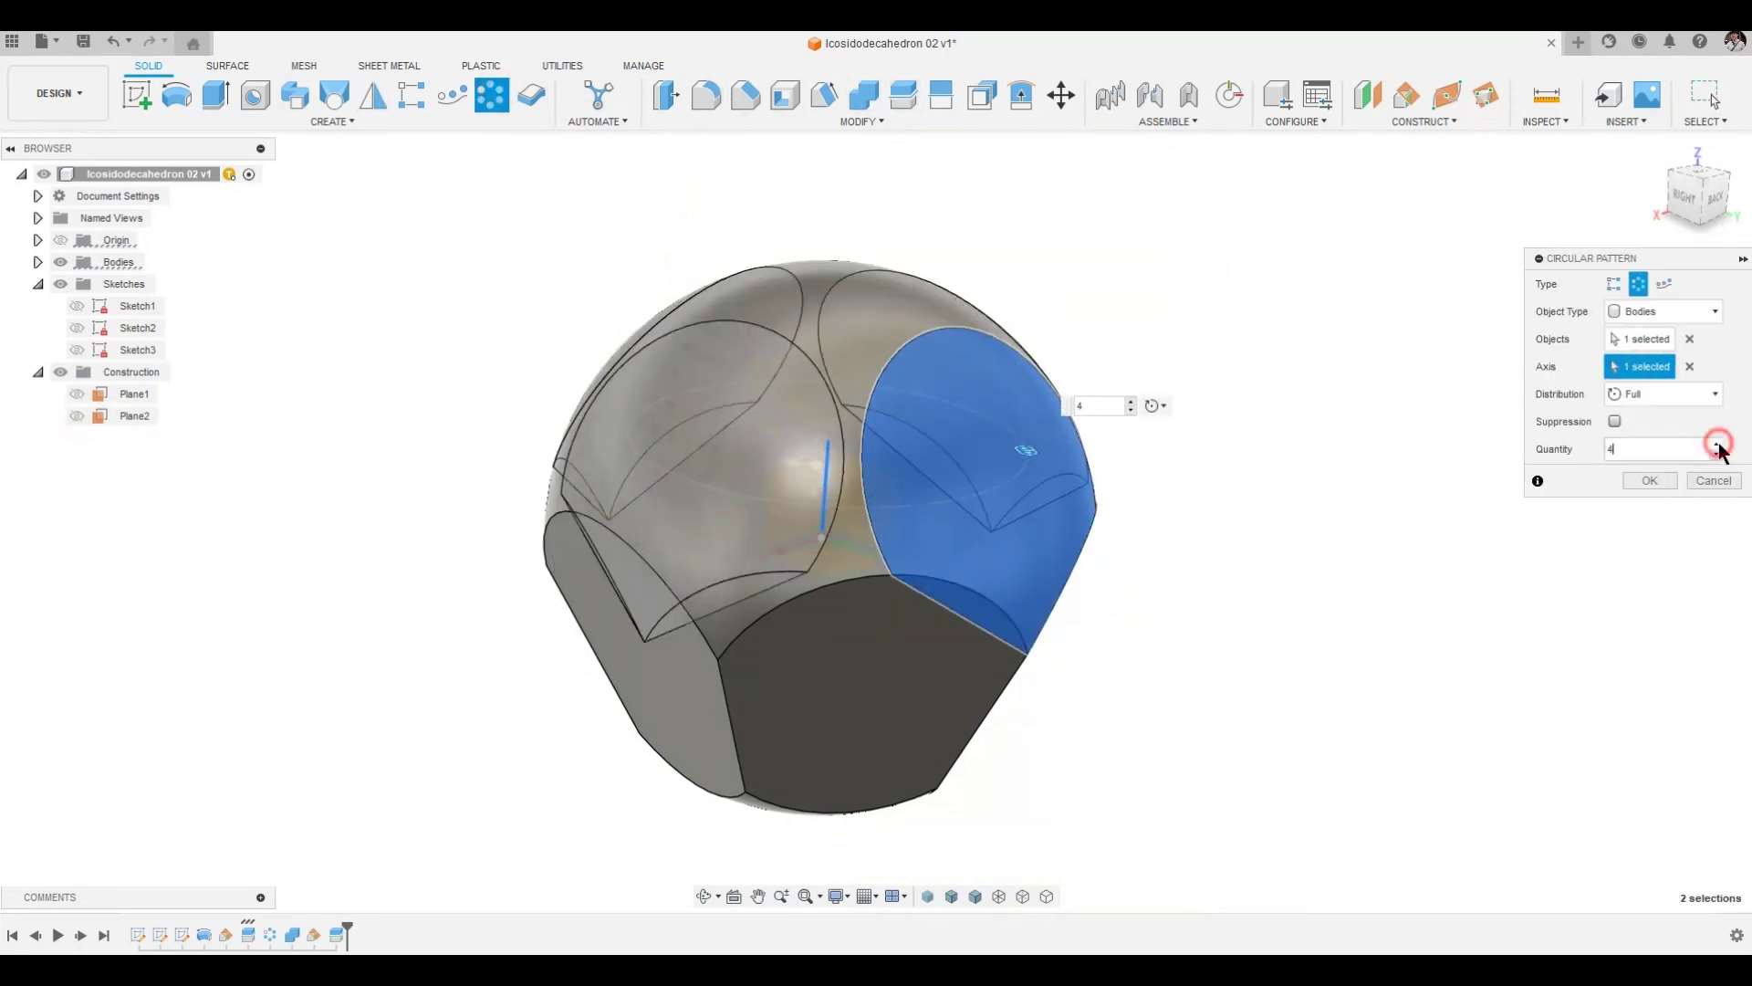
pyautogui.click(1656, 480)
# Step: Combine with a Cut operation, using the main sphere body as target and the five upper cap bodies as tools
pyautogui.click(863, 95)
pyautogui.click(949, 654)
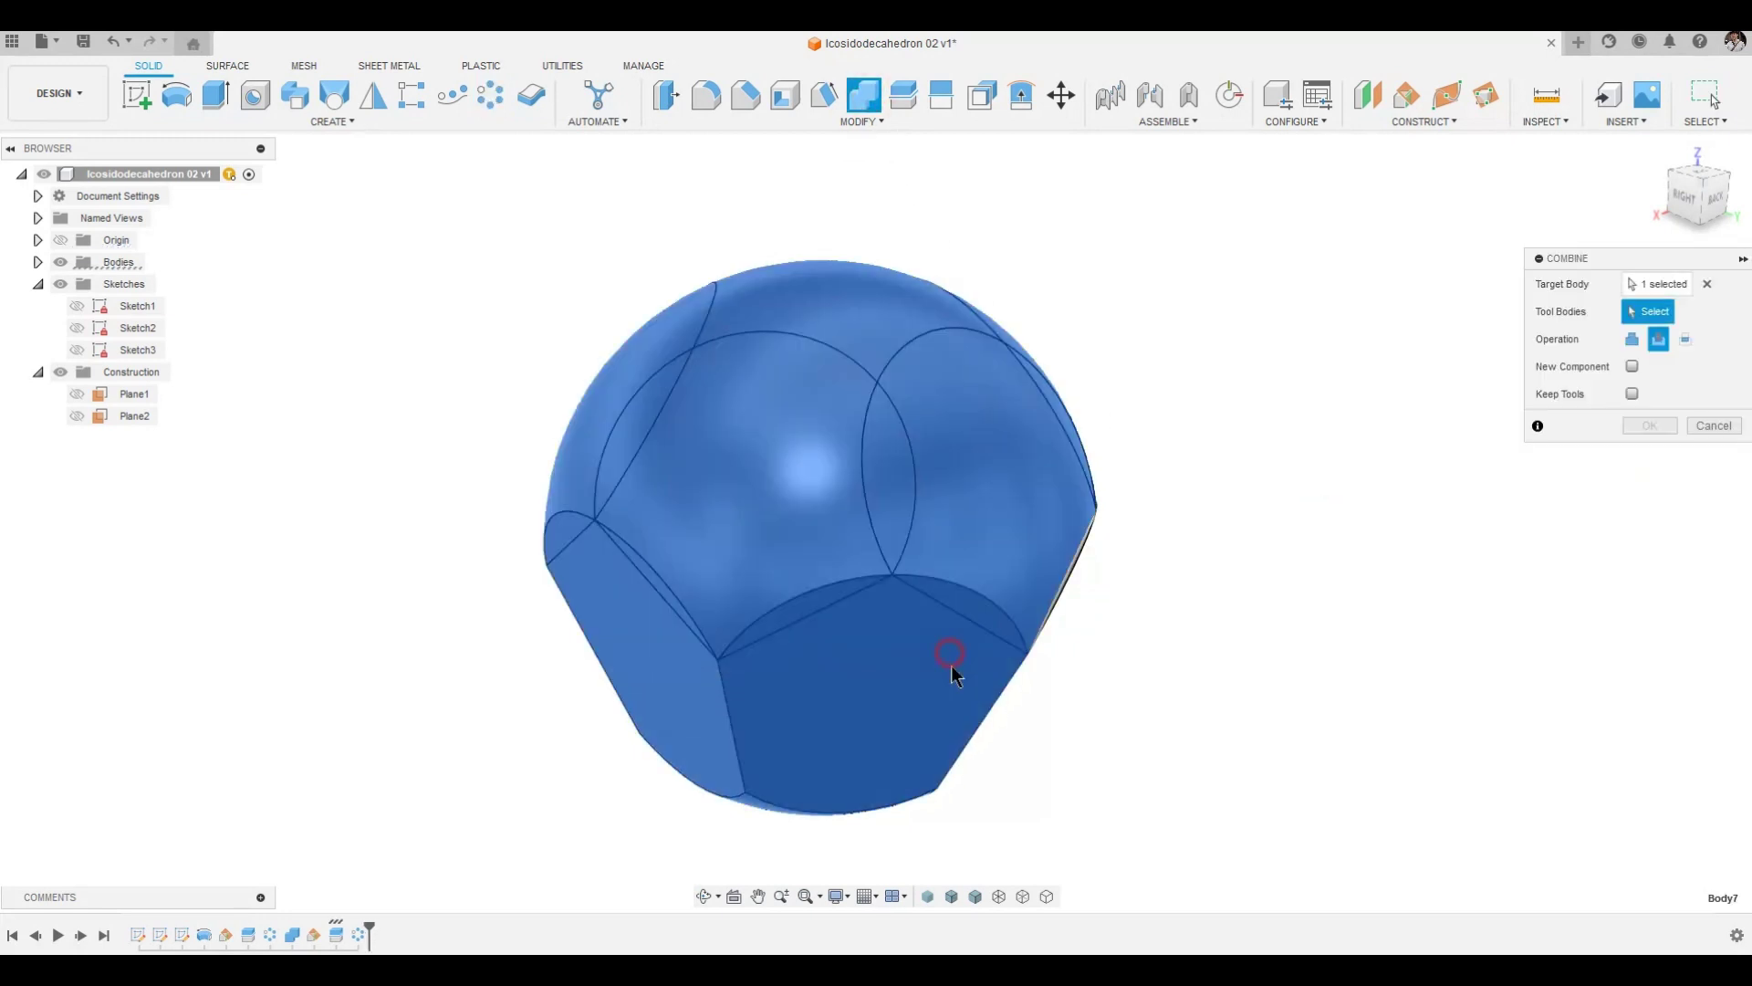
pyautogui.moveTo(1283, 210); pyautogui.dragTo(730, 338)
pyautogui.click(1661, 423)
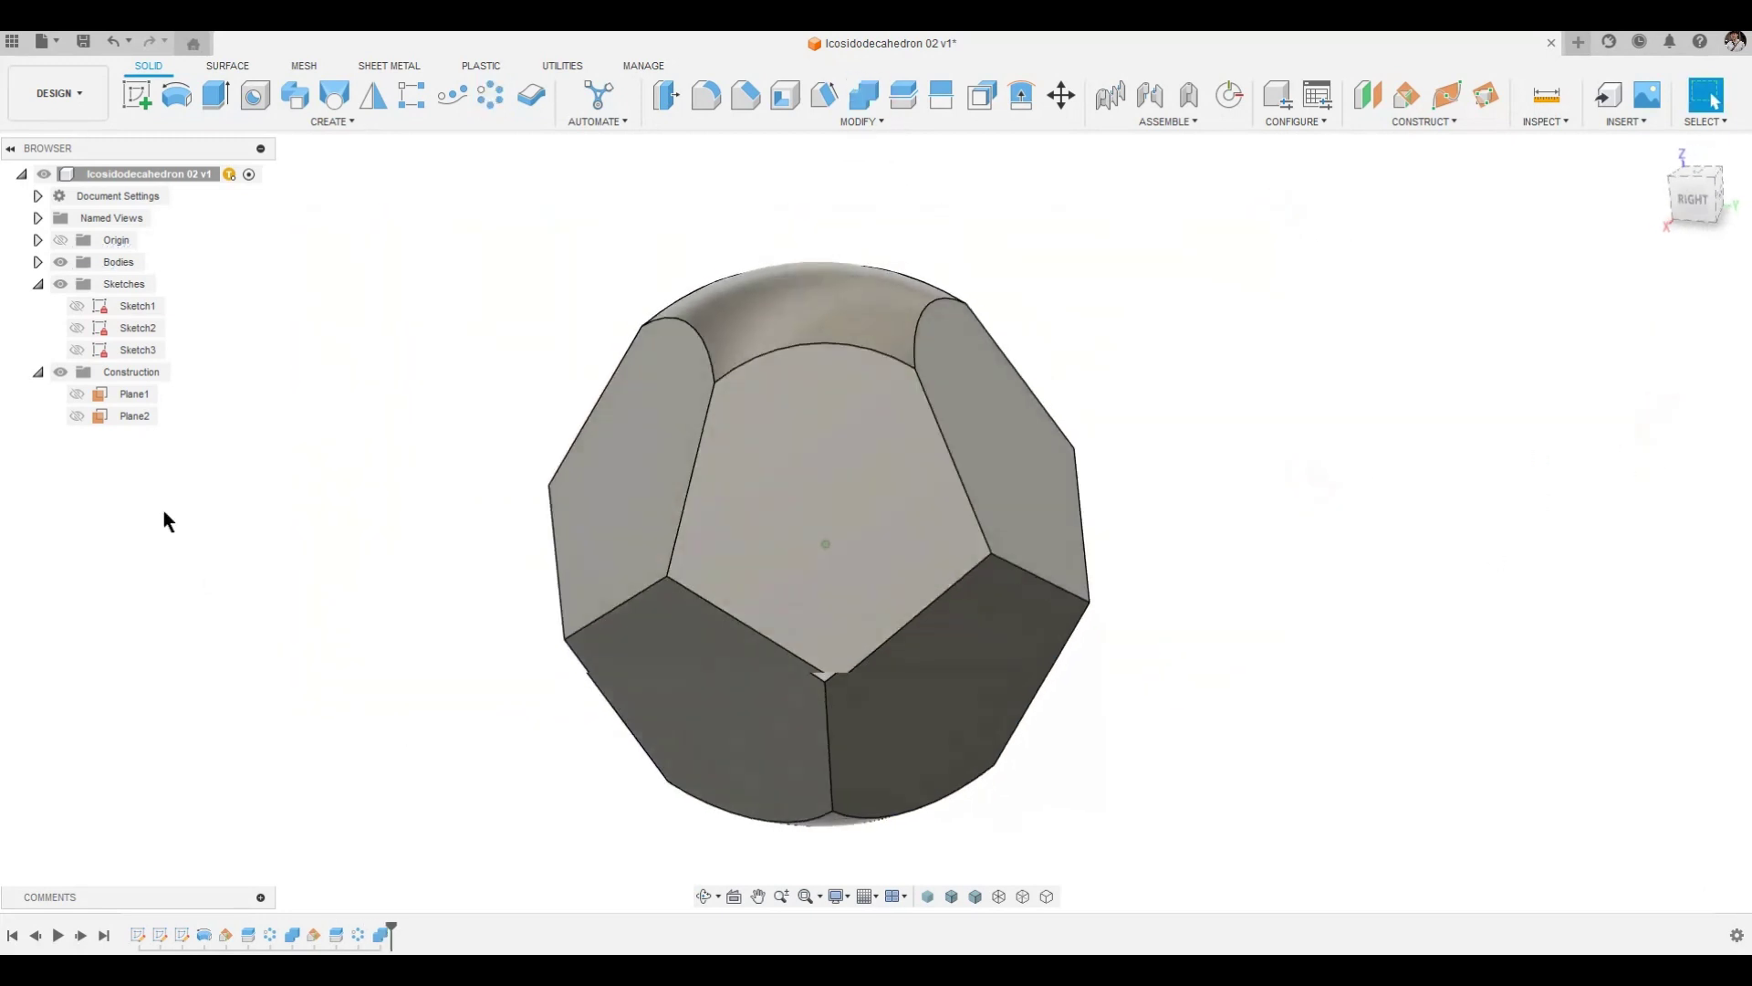
# Step: Show the profile sketch and construct a plane at 0° through the profile's bottom side
pyautogui.click(87, 327)
pyautogui.keyDown('shift'); pyautogui.moveTo(949, 379); pyautogui.dragTo(1226, 396, button='middle'); pyautogui.keyUp('shift')
pyautogui.click(1368, 97)
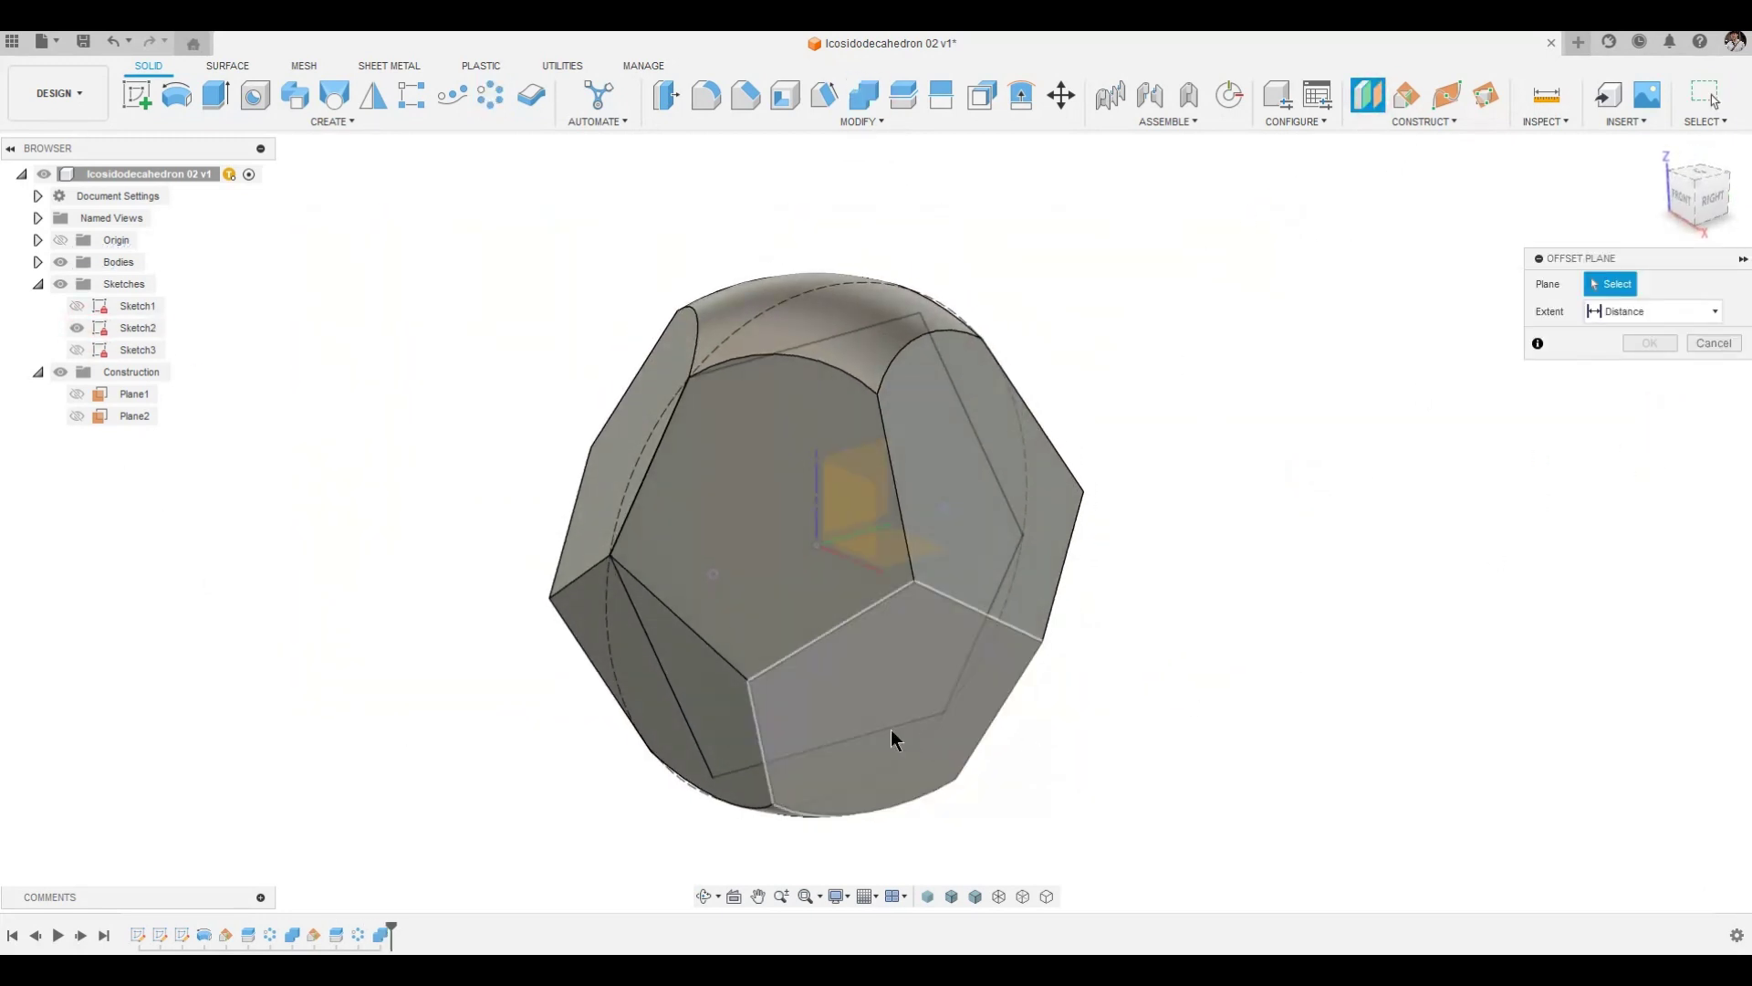
pyautogui.keyDown('shift'); pyautogui.moveTo(1535, 239); pyautogui.dragTo(1546, 206, button='middle'); pyautogui.keyUp('shift')
pyautogui.click(1406, 94)
pyautogui.click(878, 700)
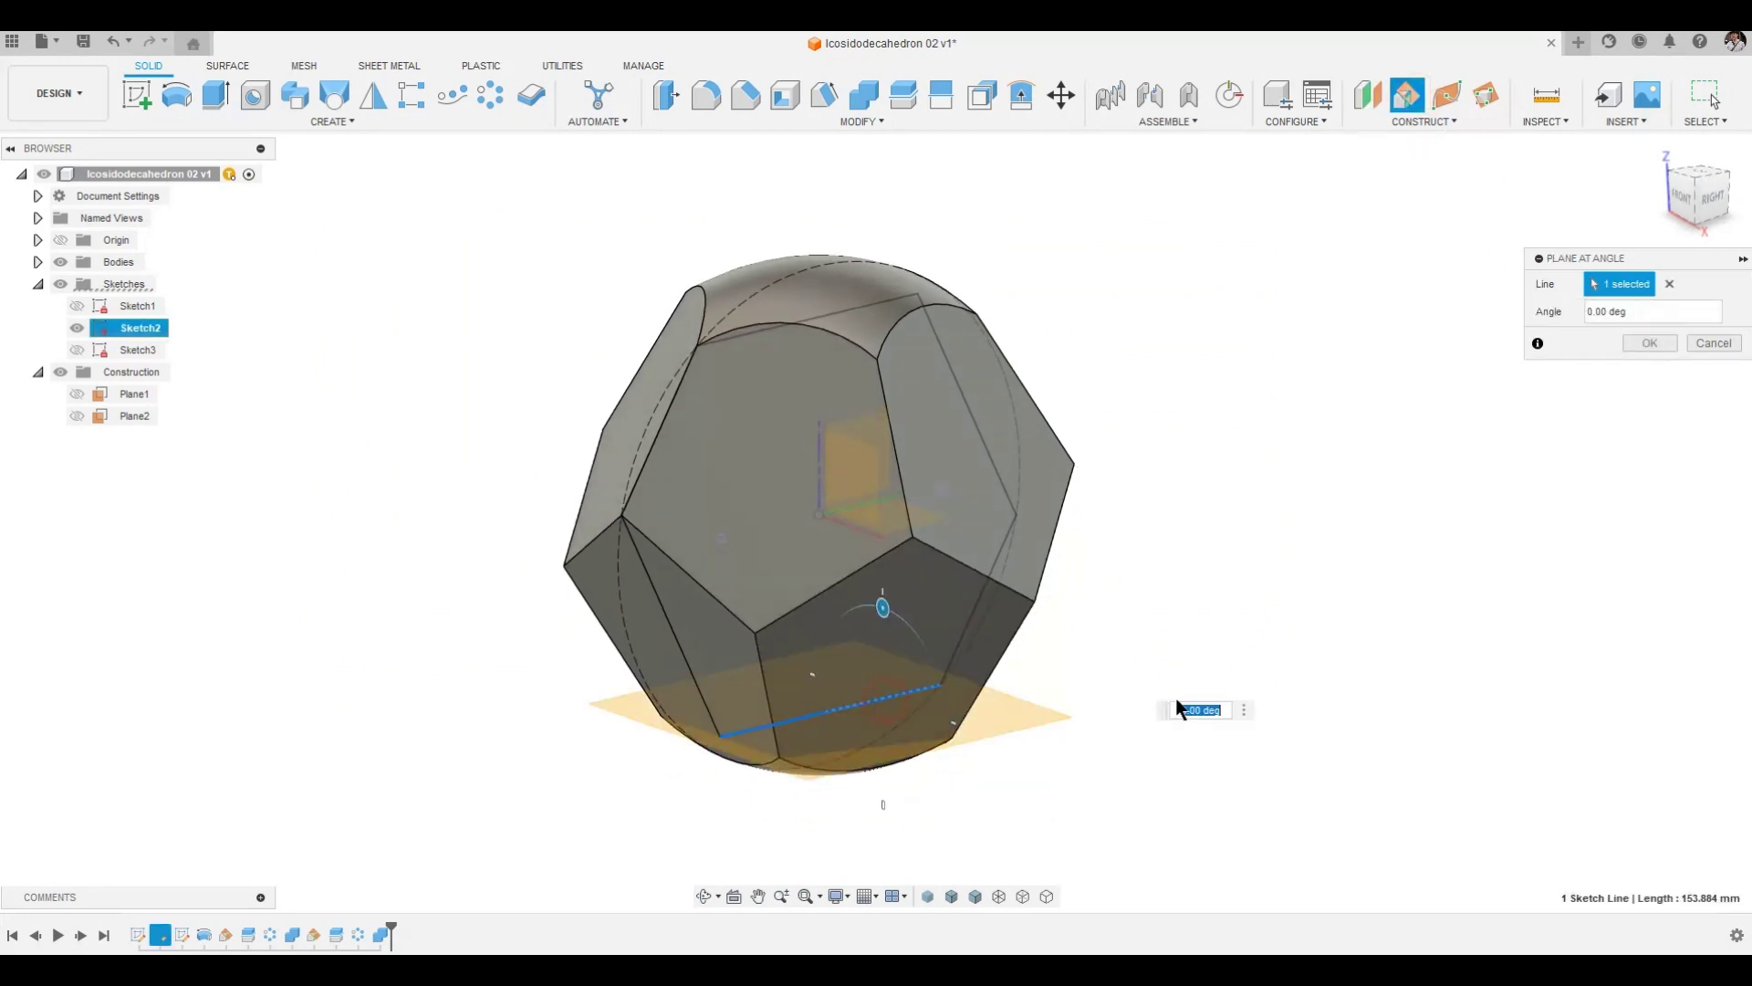
pyautogui.click(1659, 342)
# Step: Construct another plane at 0° through the top side of the profile sketch
pyautogui.moveTo(1248, 500); pyautogui.dragTo(1278, 322, button='right')
pyautogui.click(844, 313)
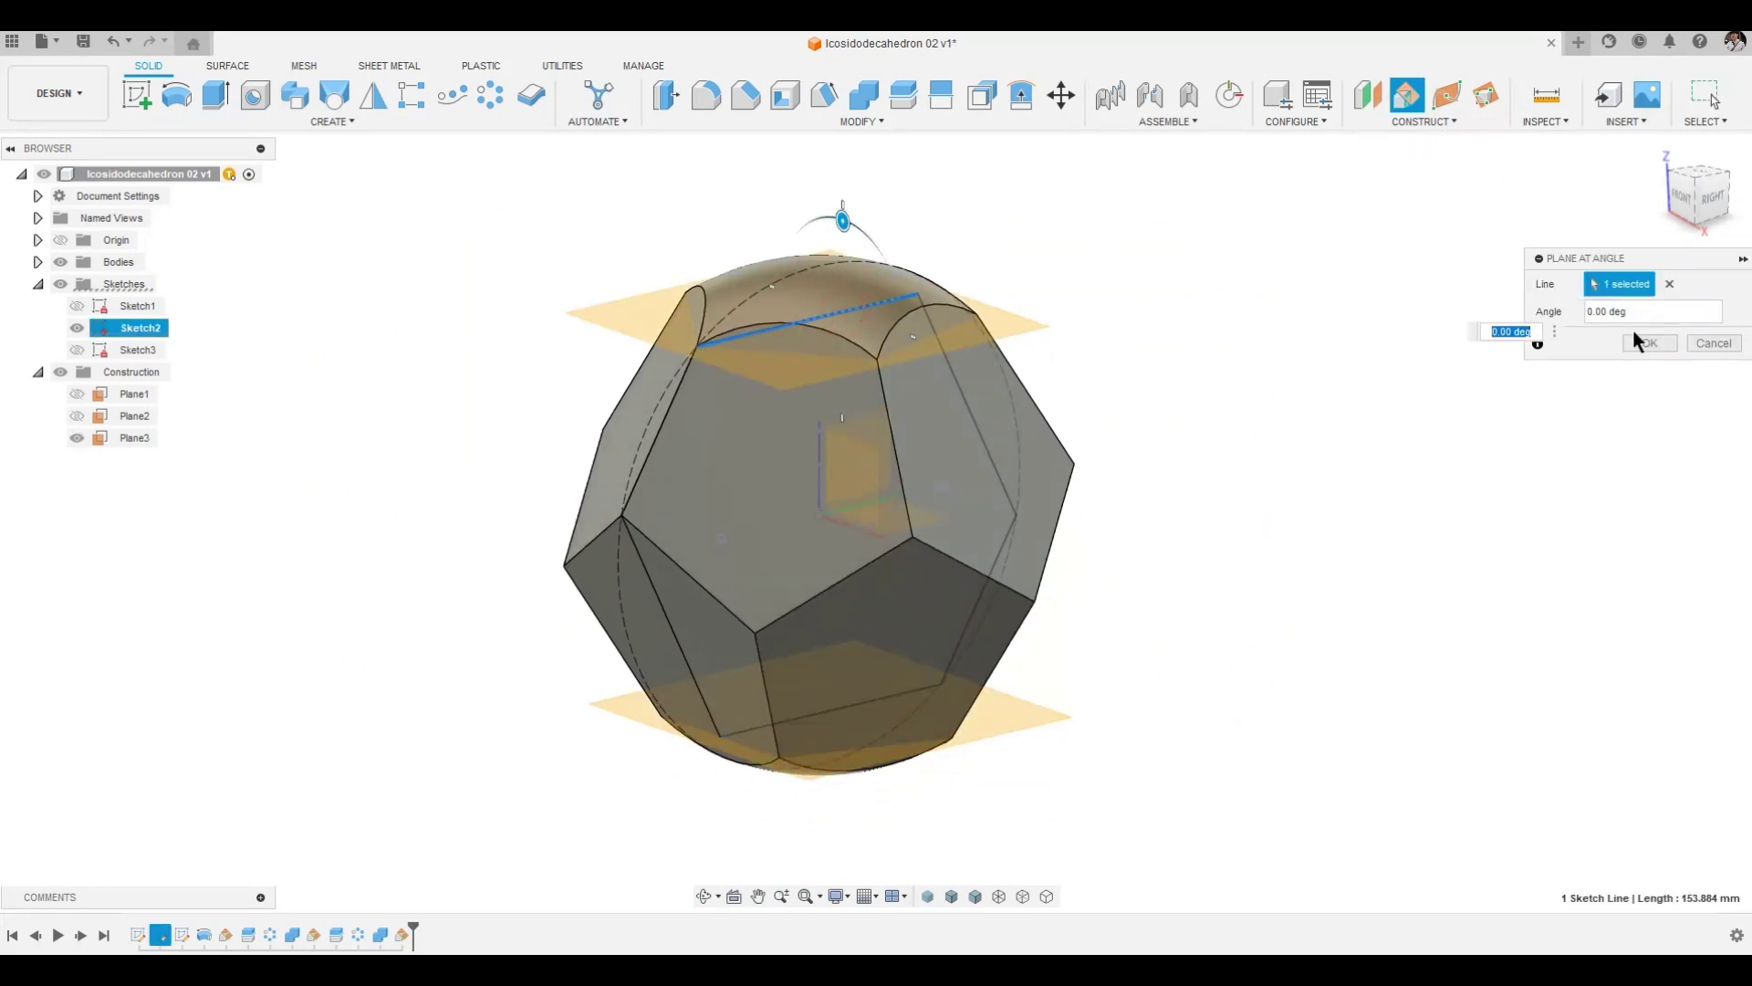
pyautogui.click(1636, 341)
pyautogui.click(1245, 391)
pyautogui.keyDown('shift'); pyautogui.moveTo(1245, 391); pyautogui.dragTo(1258, 414, button='middle'); pyautogui.keyUp('shift')
# Step: Split the main body with both horizontal planes, and hide the two planes and the profile sketch
pyautogui.click(904, 95)
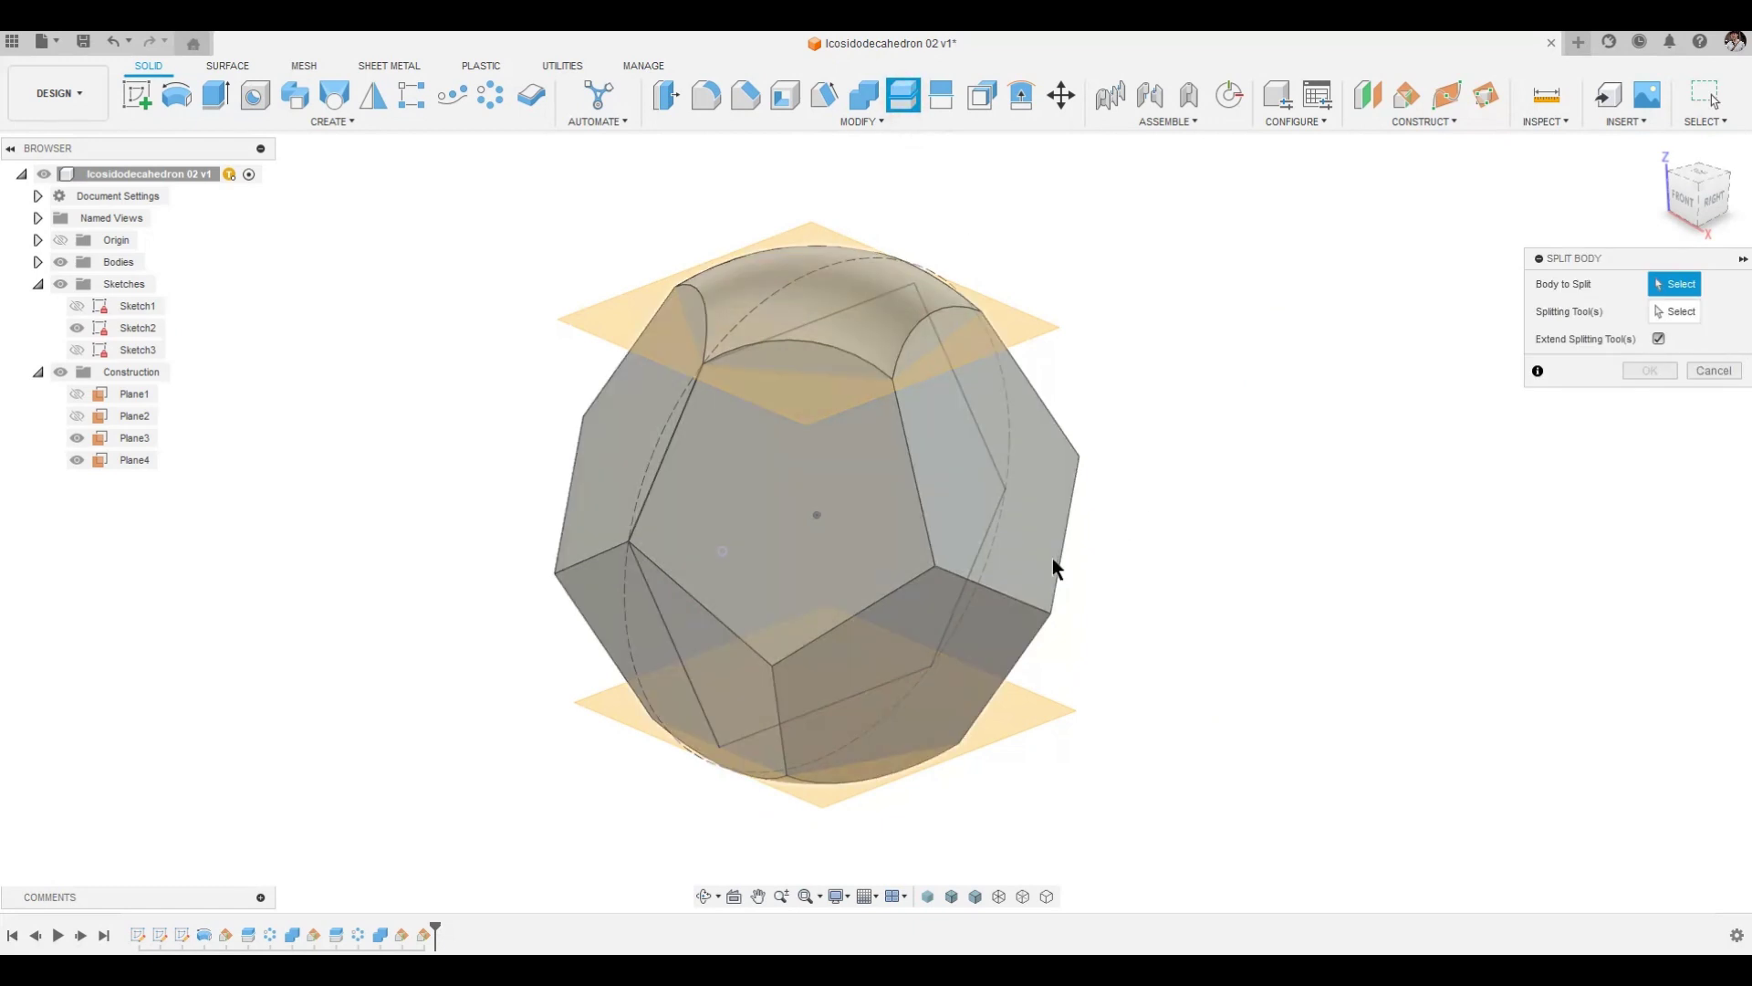
pyautogui.click(1053, 557)
pyautogui.click(1053, 325)
pyautogui.click(1055, 720)
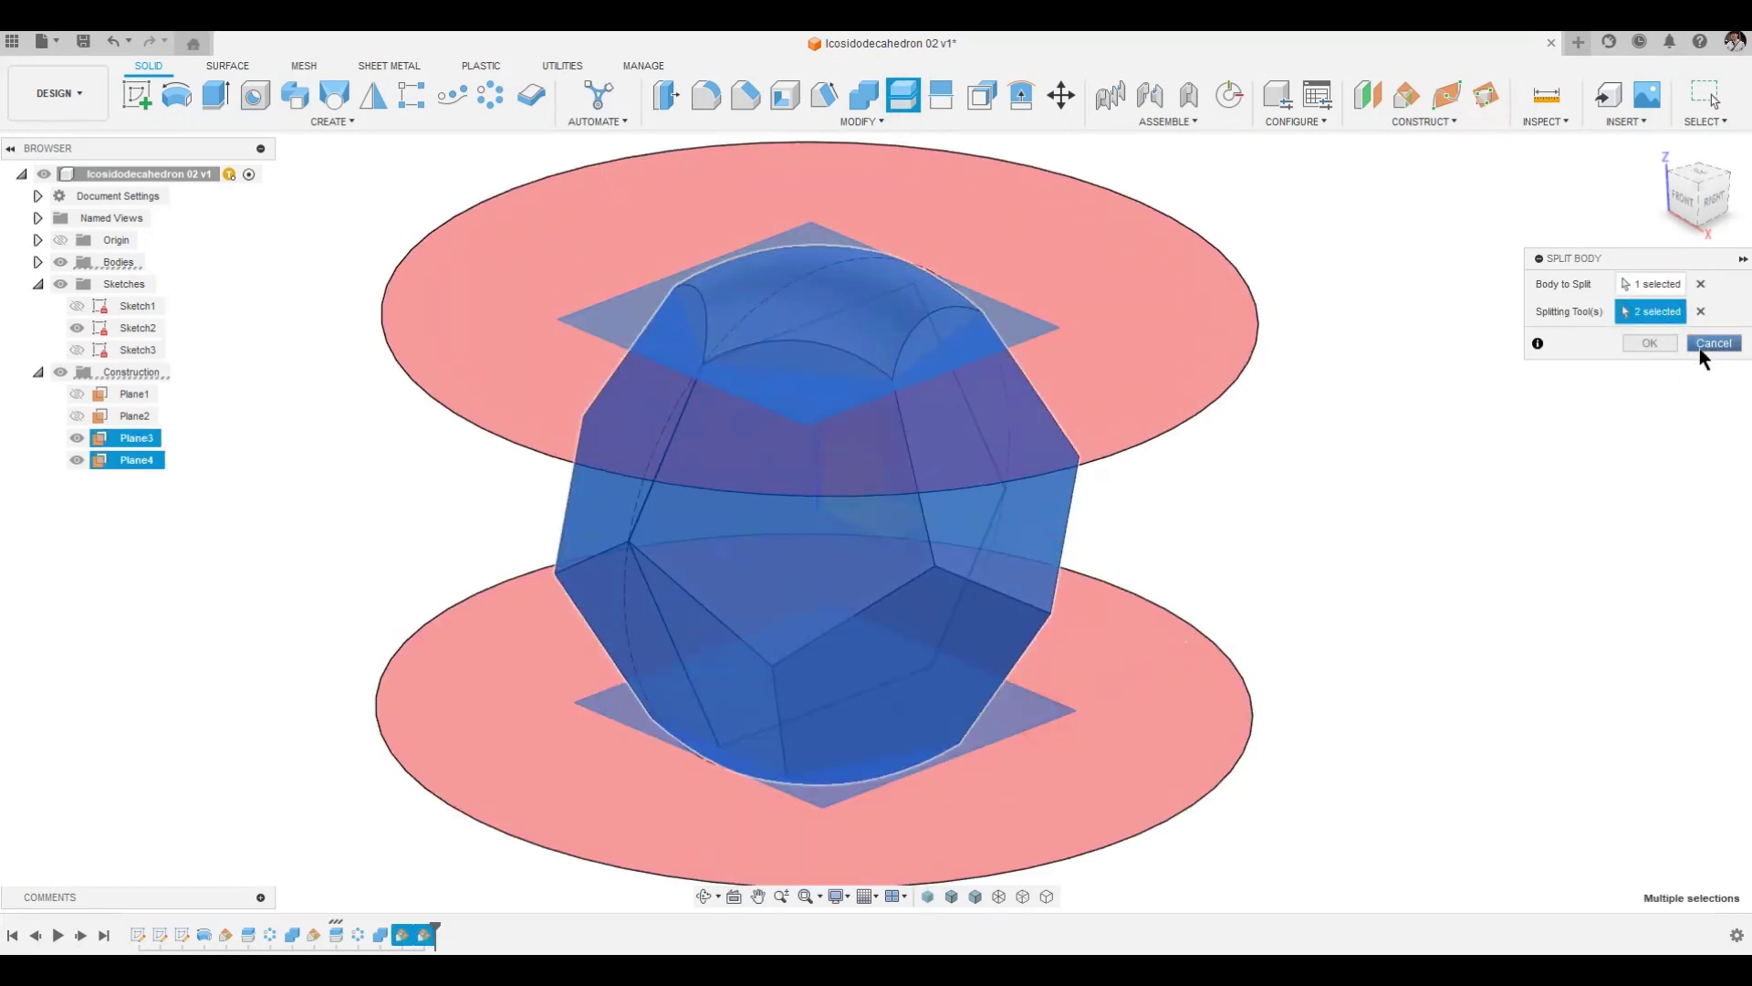
pyautogui.click(1652, 343)
pyautogui.click(76, 459)
pyautogui.click(77, 437)
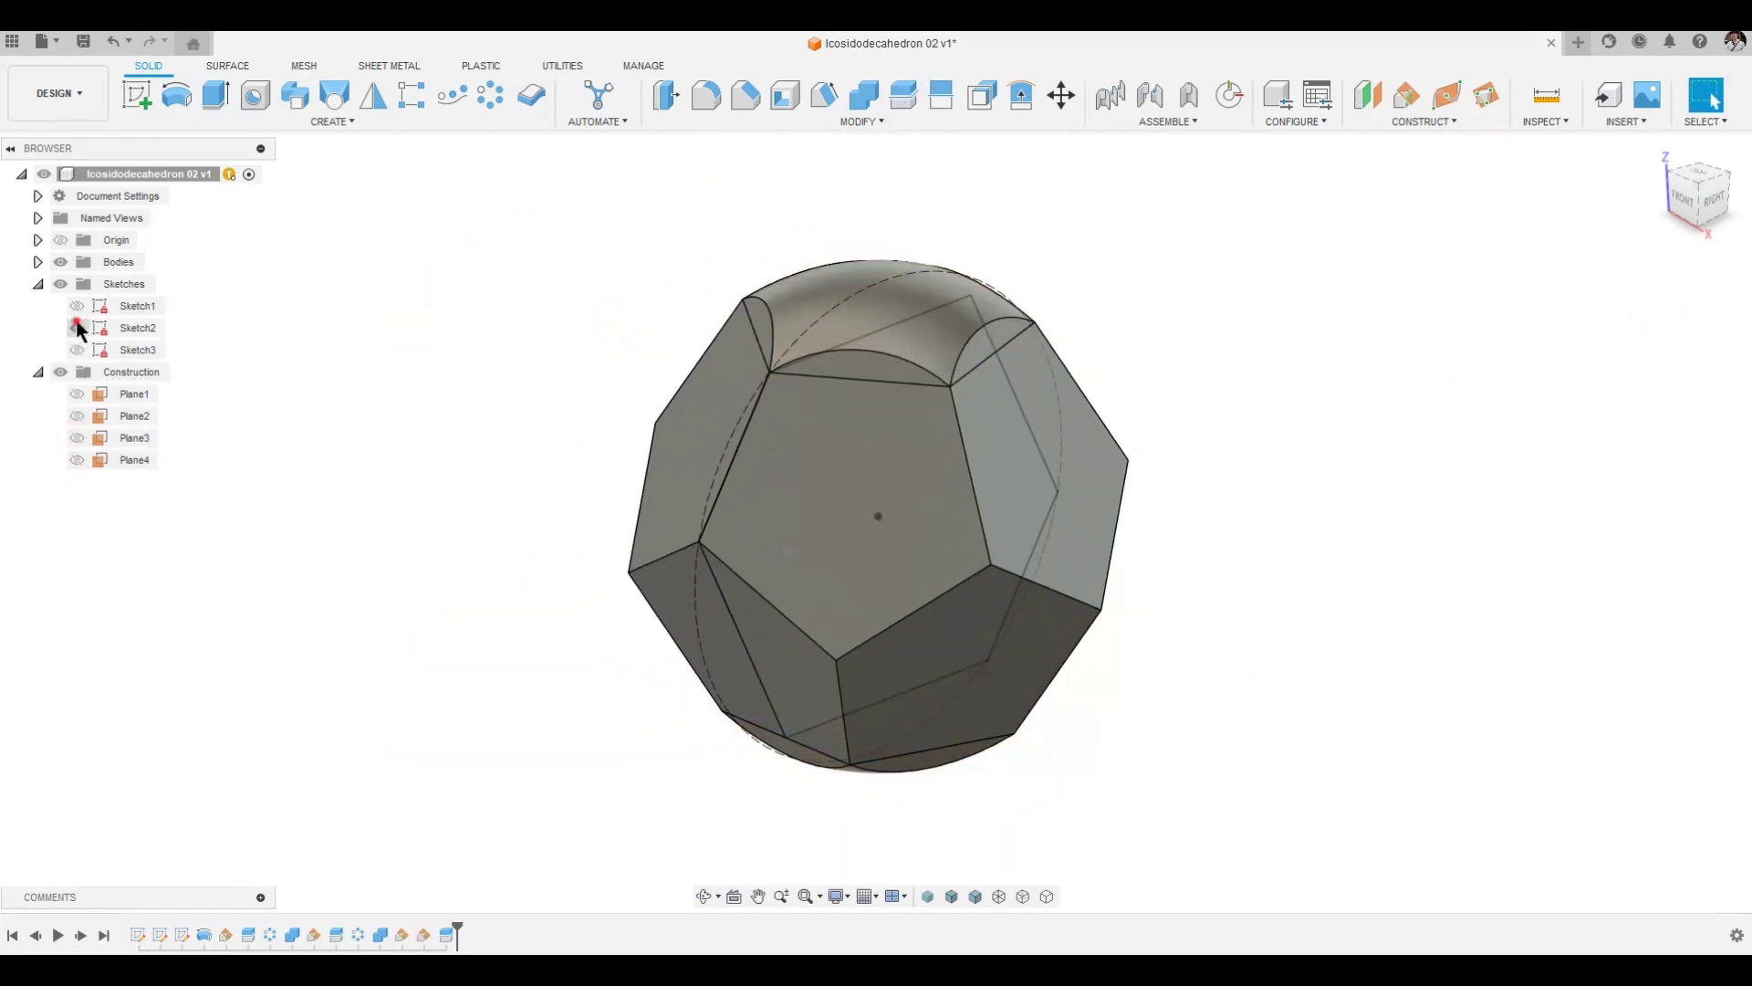
# Step: Remove the split-off top and bottom cap bodies, keeping only the dodecahedron body
pyautogui.click(37, 262)
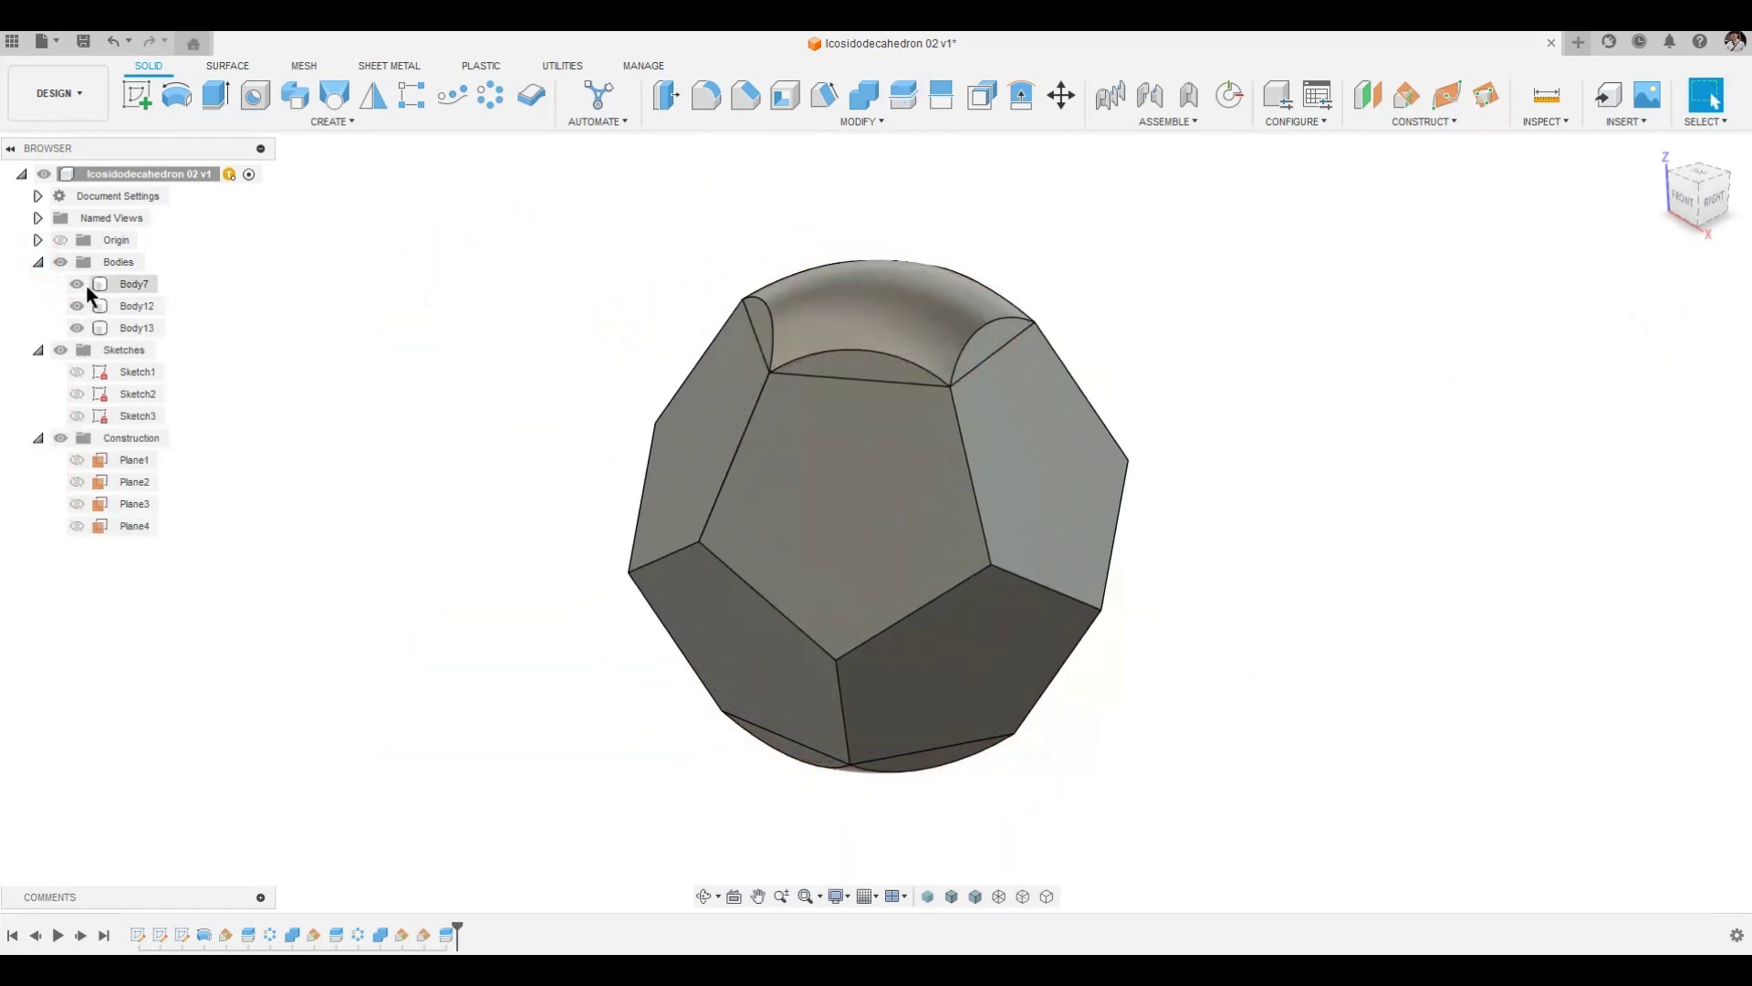
pyautogui.rightClick(134, 284)
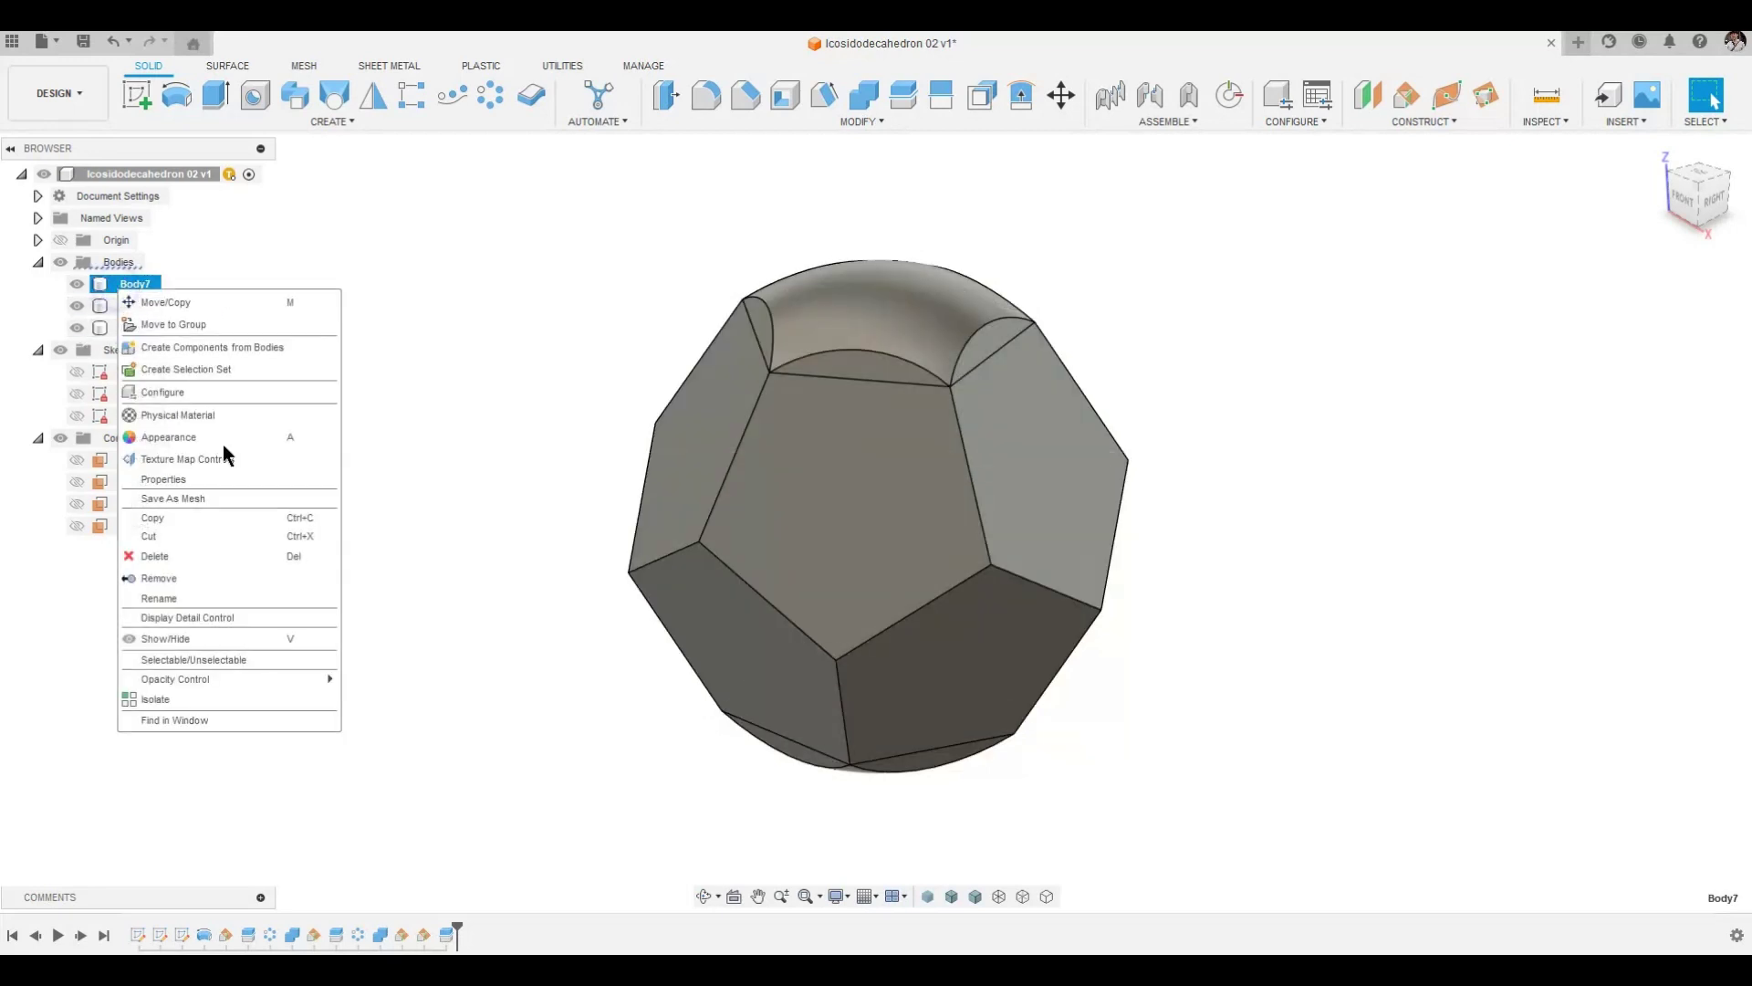
pyautogui.click(229, 571)
pyautogui.rightClick(142, 309)
pyautogui.click(288, 599)
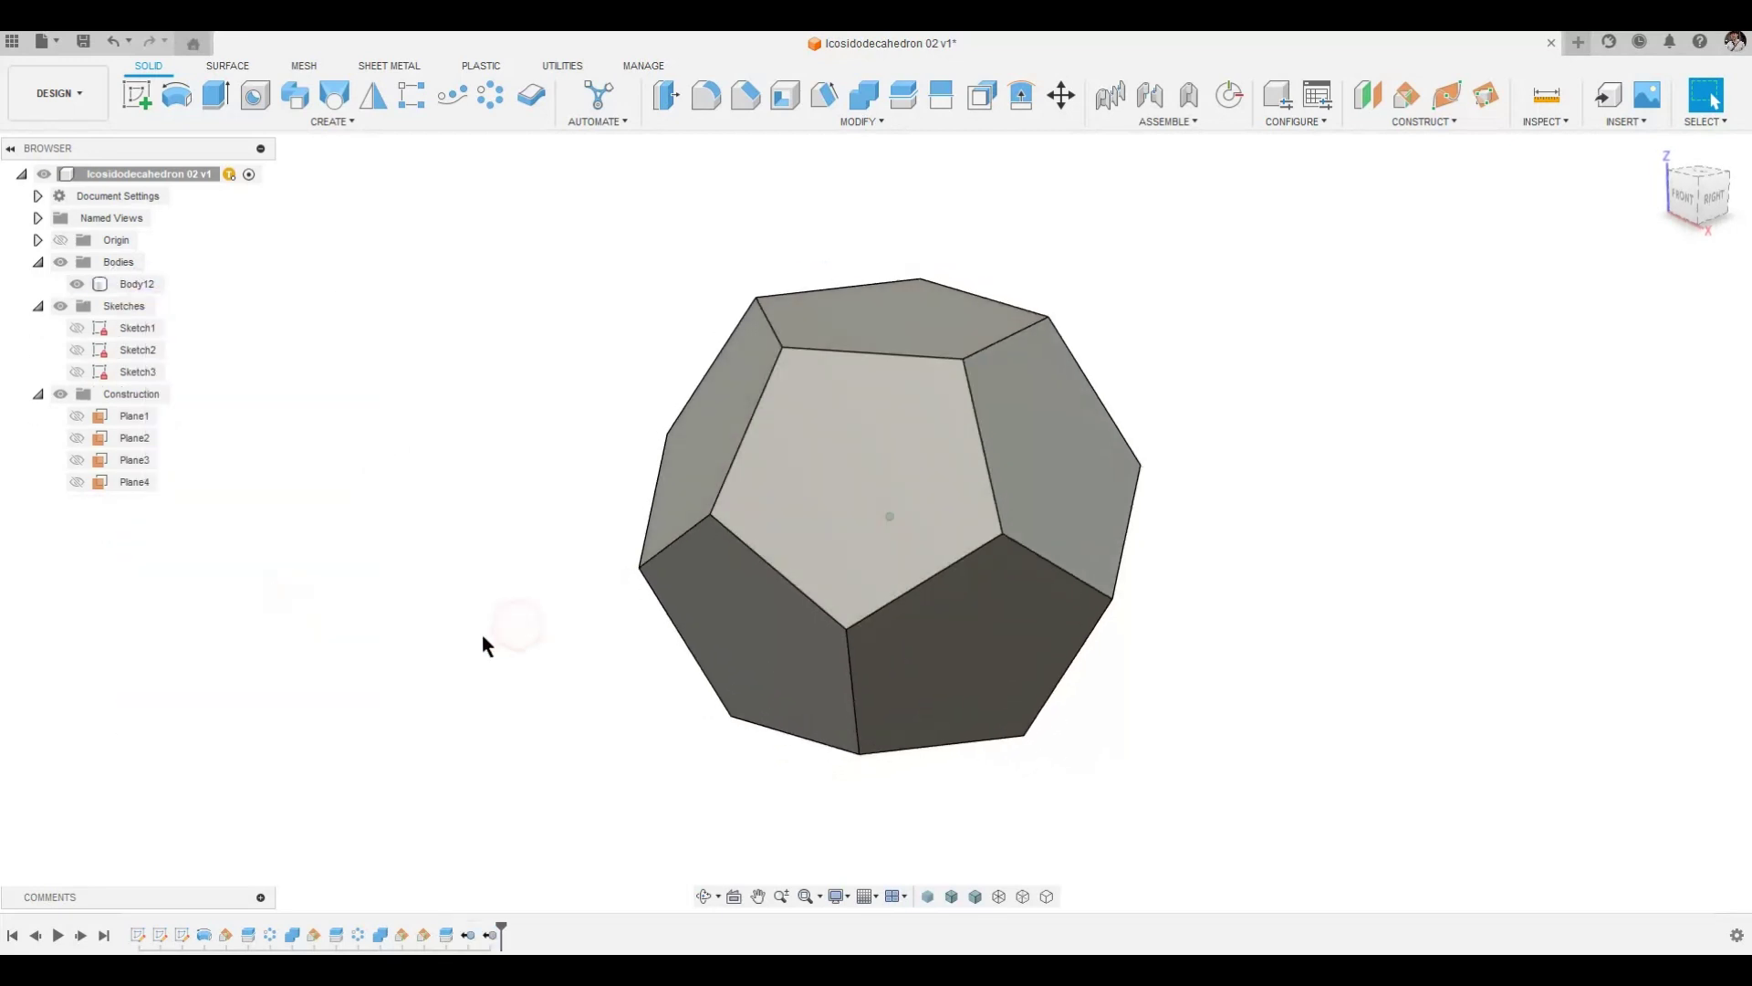
pyautogui.keyDown('shift'); pyautogui.moveTo(482, 634); pyautogui.dragTo(447, 593, button='middle'); pyautogui.keyUp('shift')
# Step: Place construction points along the path at the midpoints of the three edges meeting at an upper dodecahedron vertex
pyautogui.click(1424, 121)
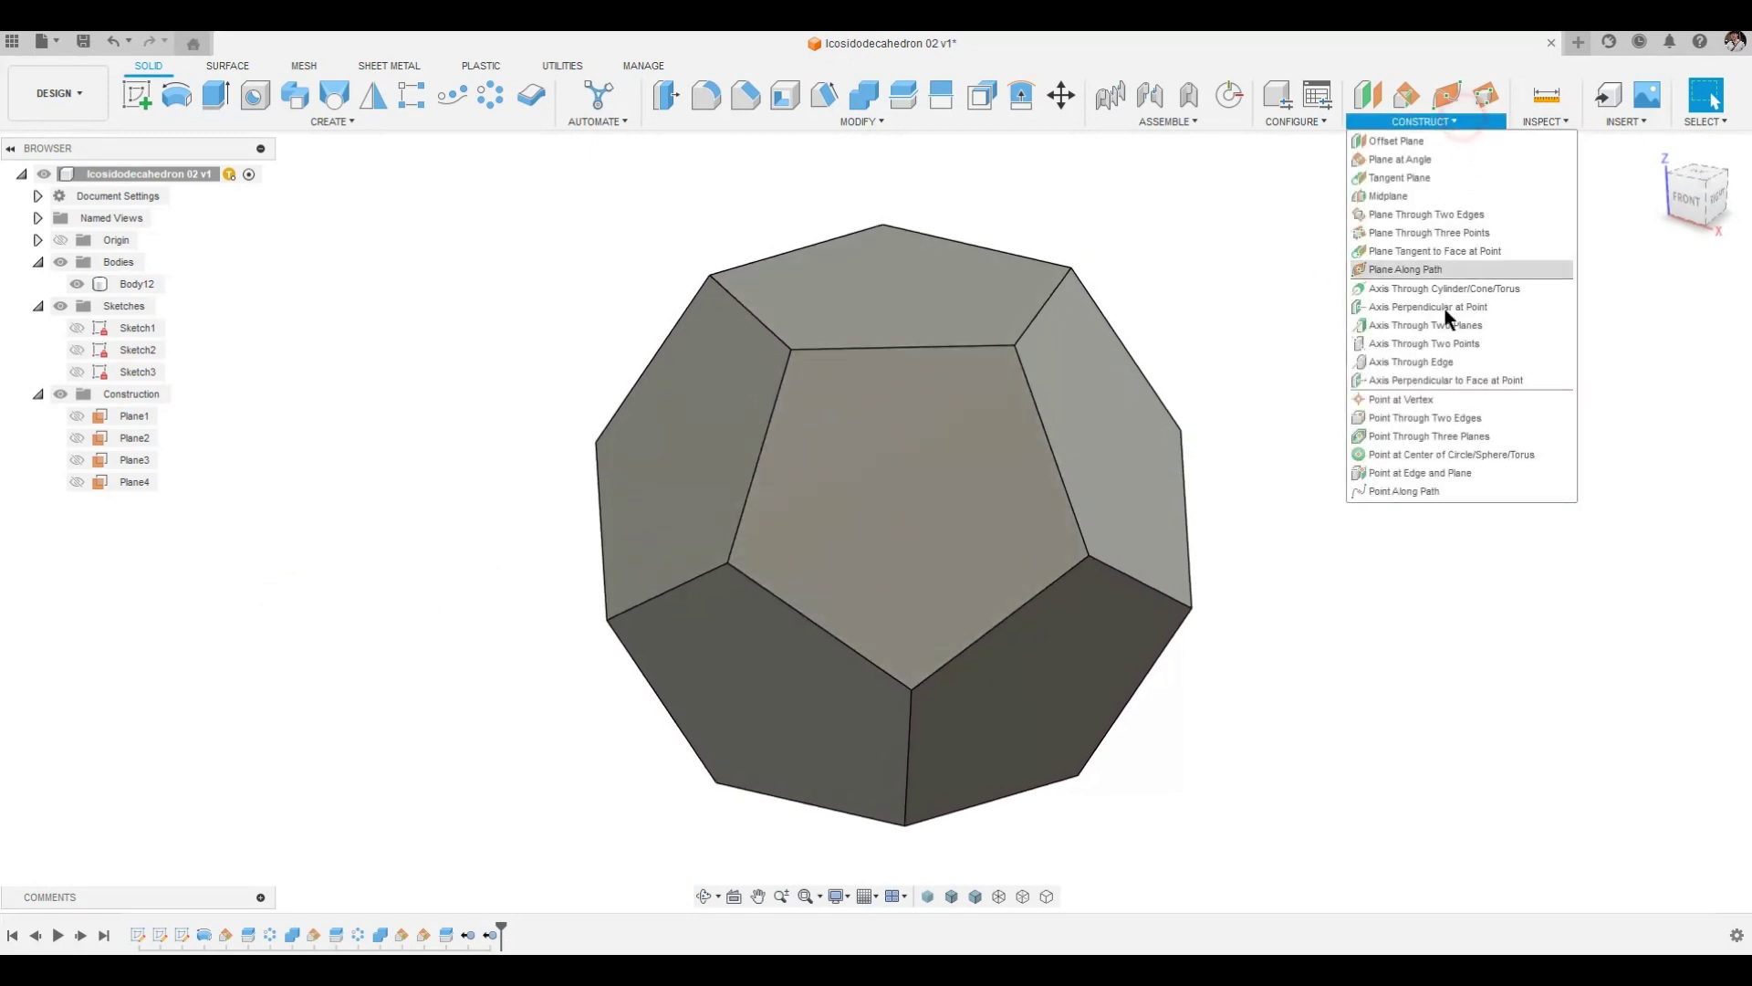
pyautogui.click(1447, 493)
pyautogui.click(732, 346)
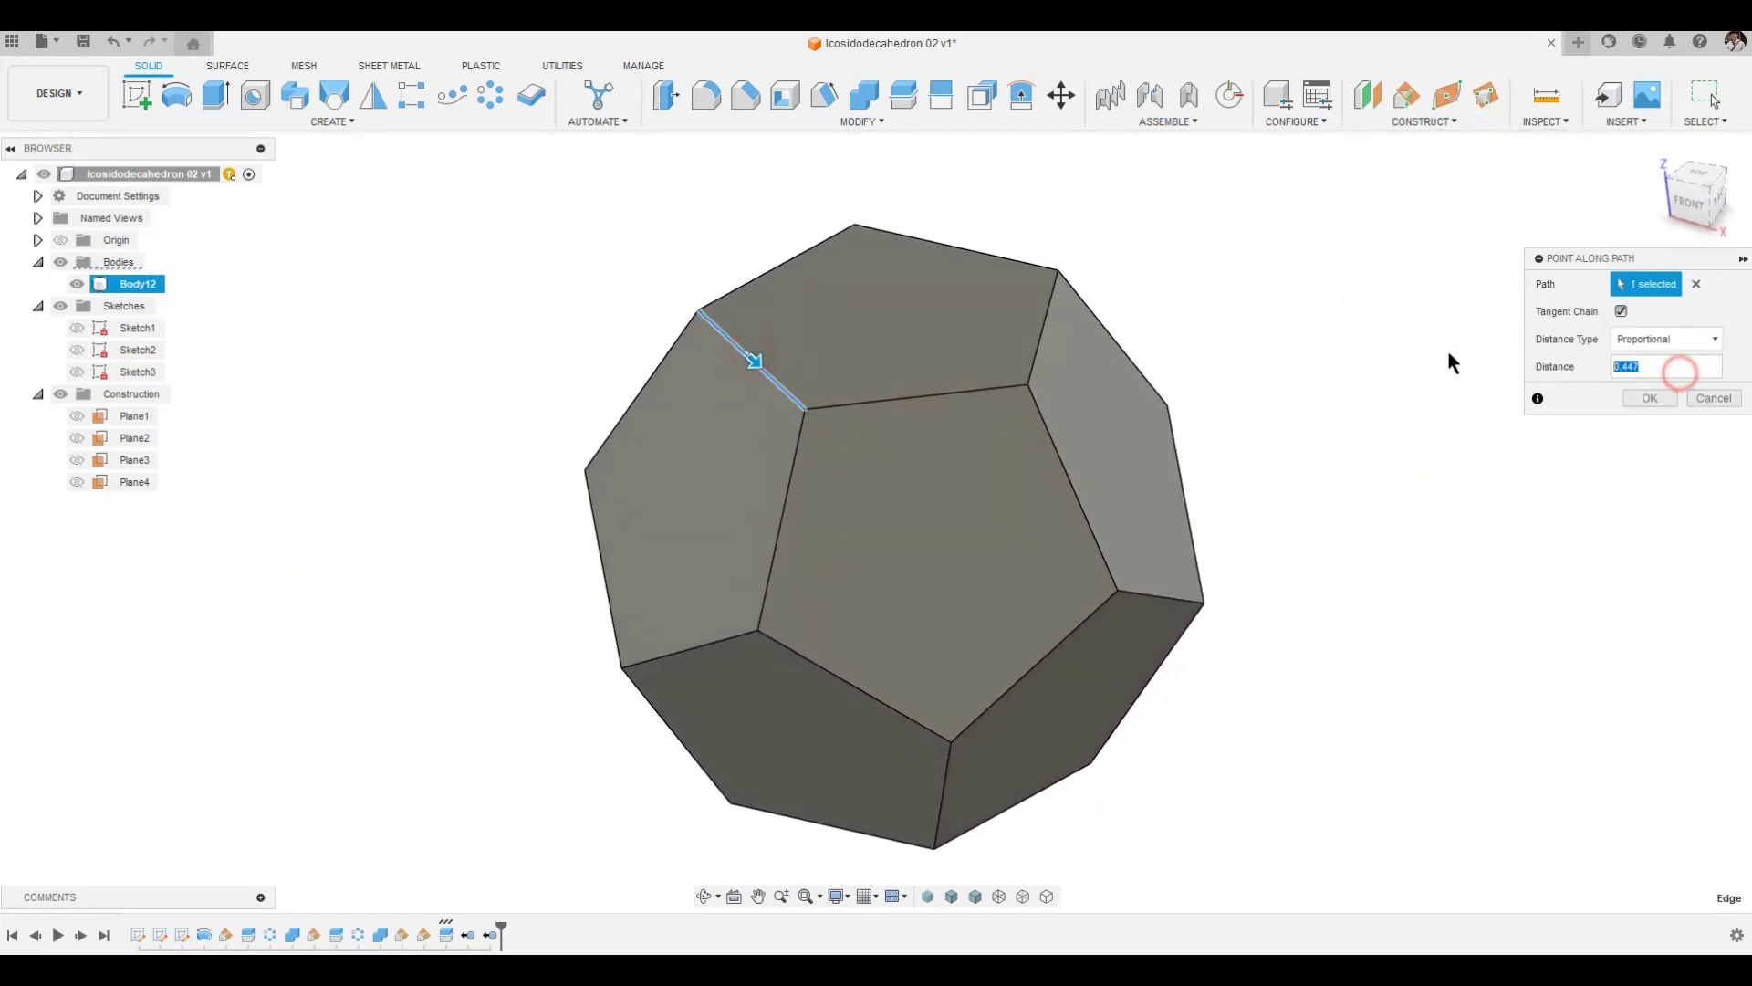
pyautogui.press('Return')
pyautogui.press('Return')
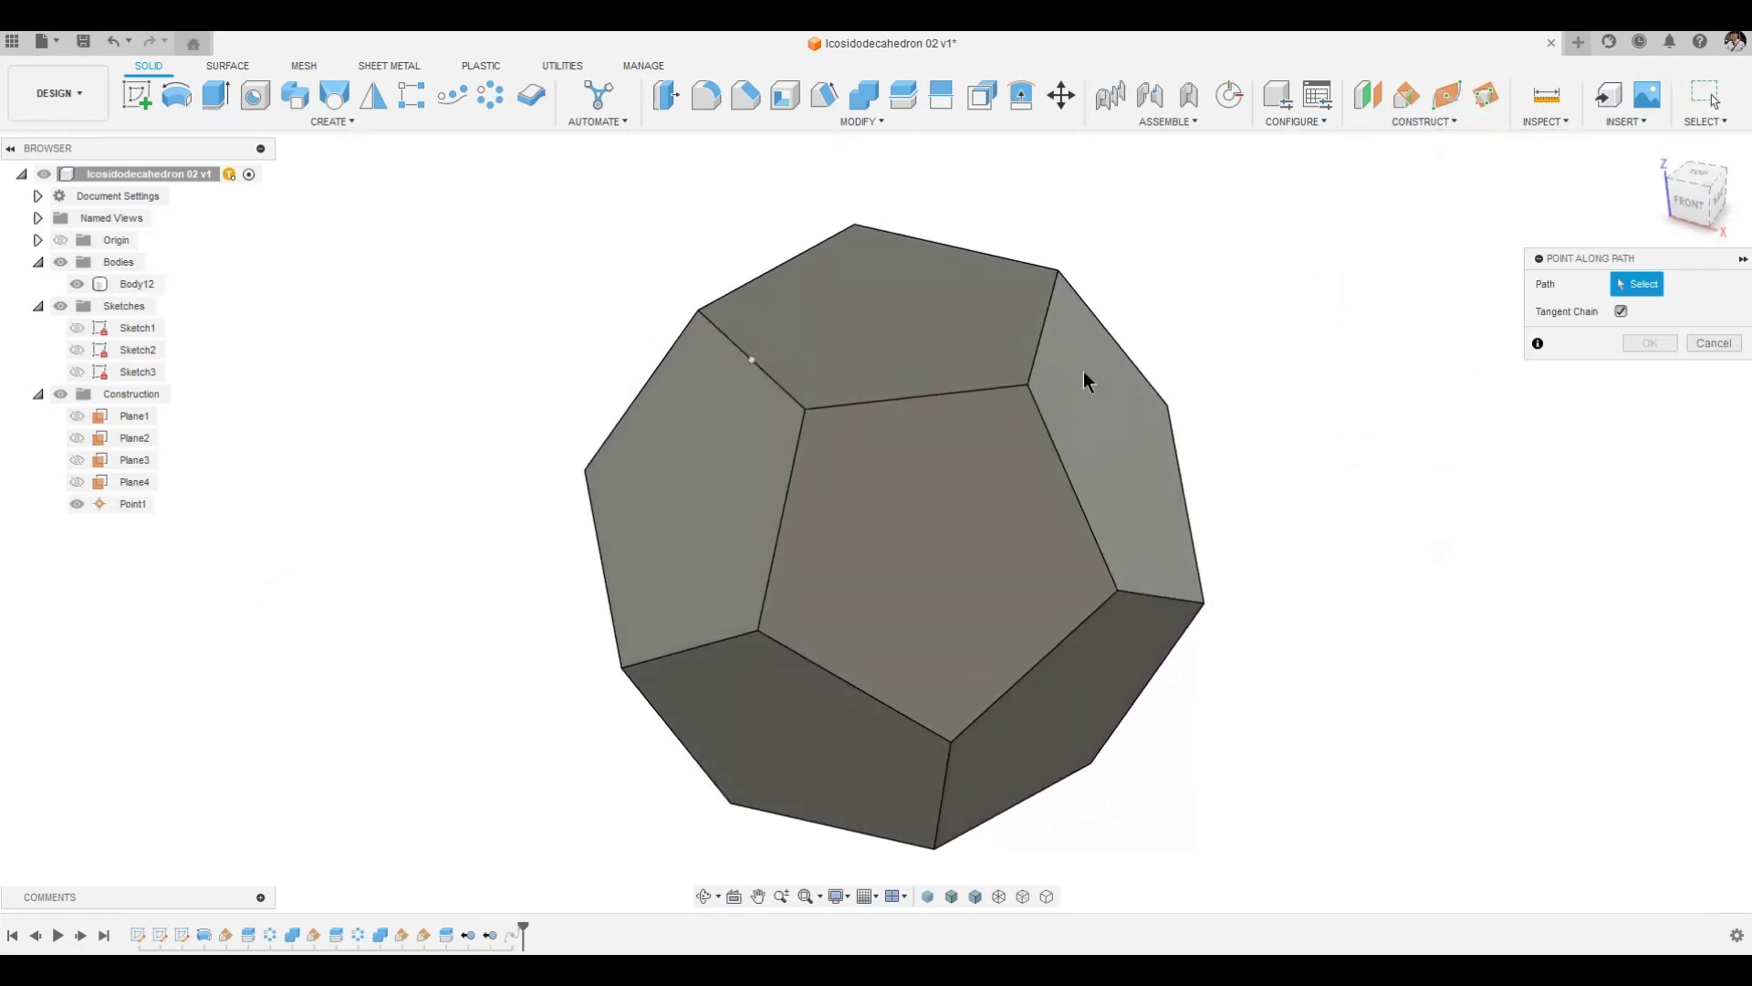
pyautogui.click(911, 397)
pyautogui.press('Return')
pyautogui.press('Return')
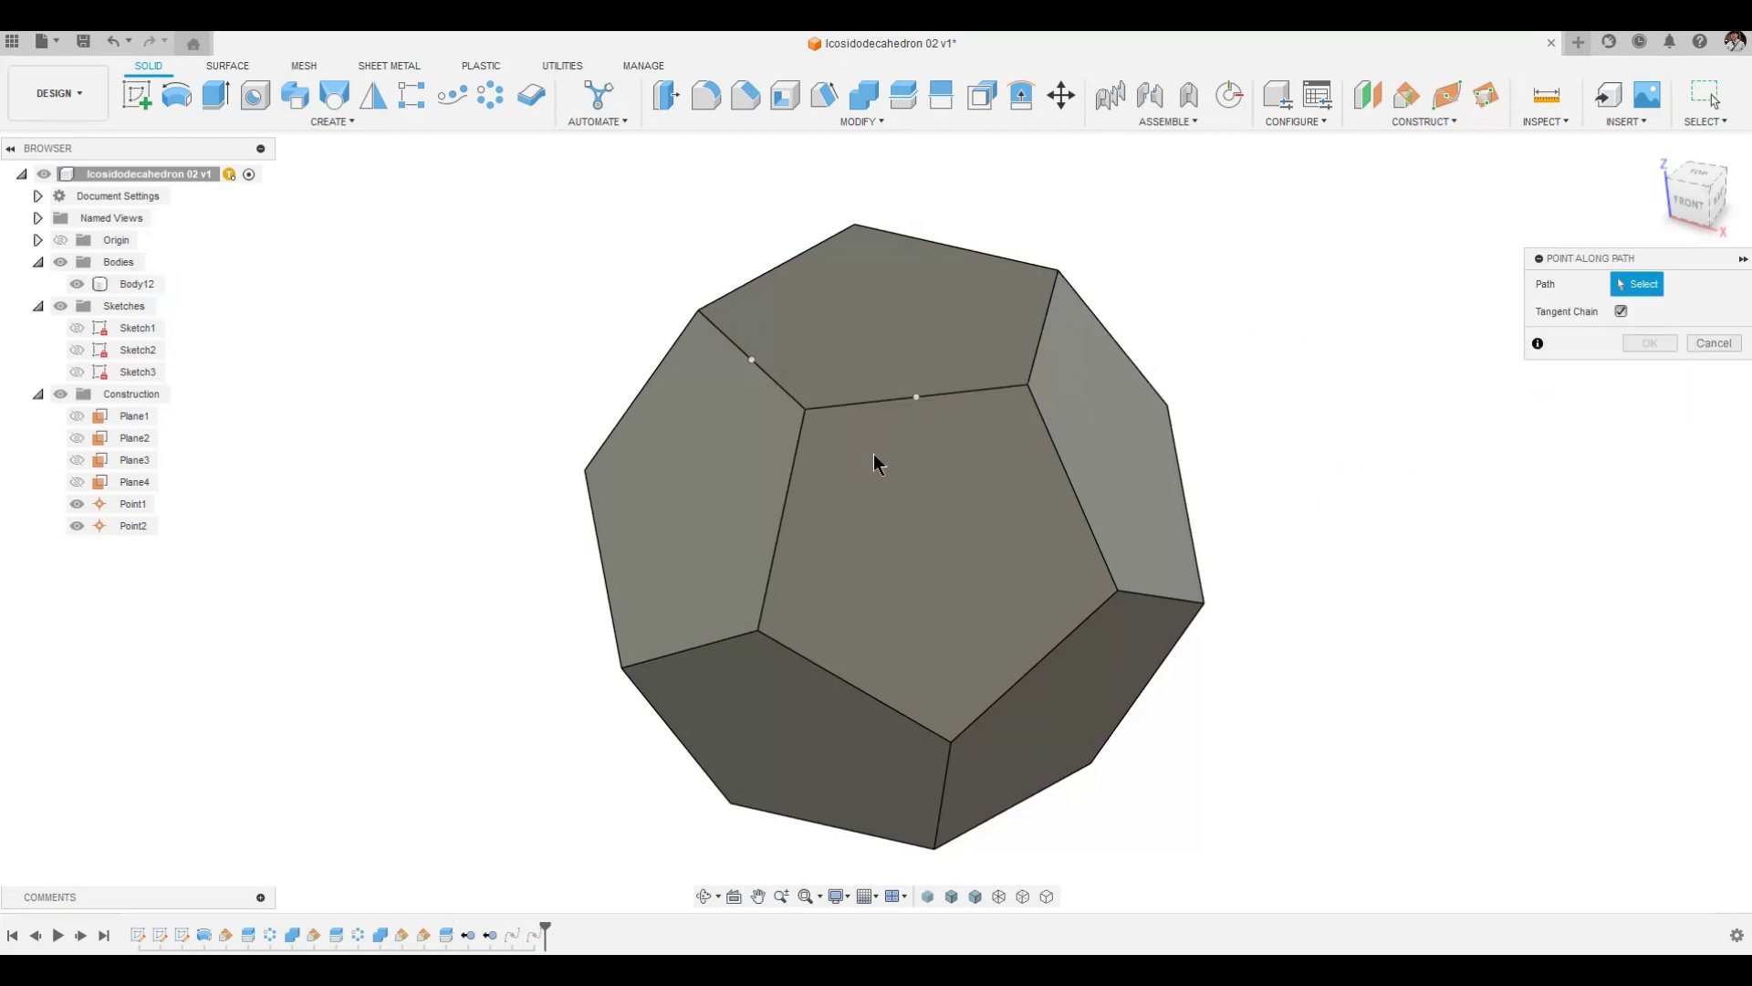
pyautogui.click(778, 513)
pyautogui.press('Return')
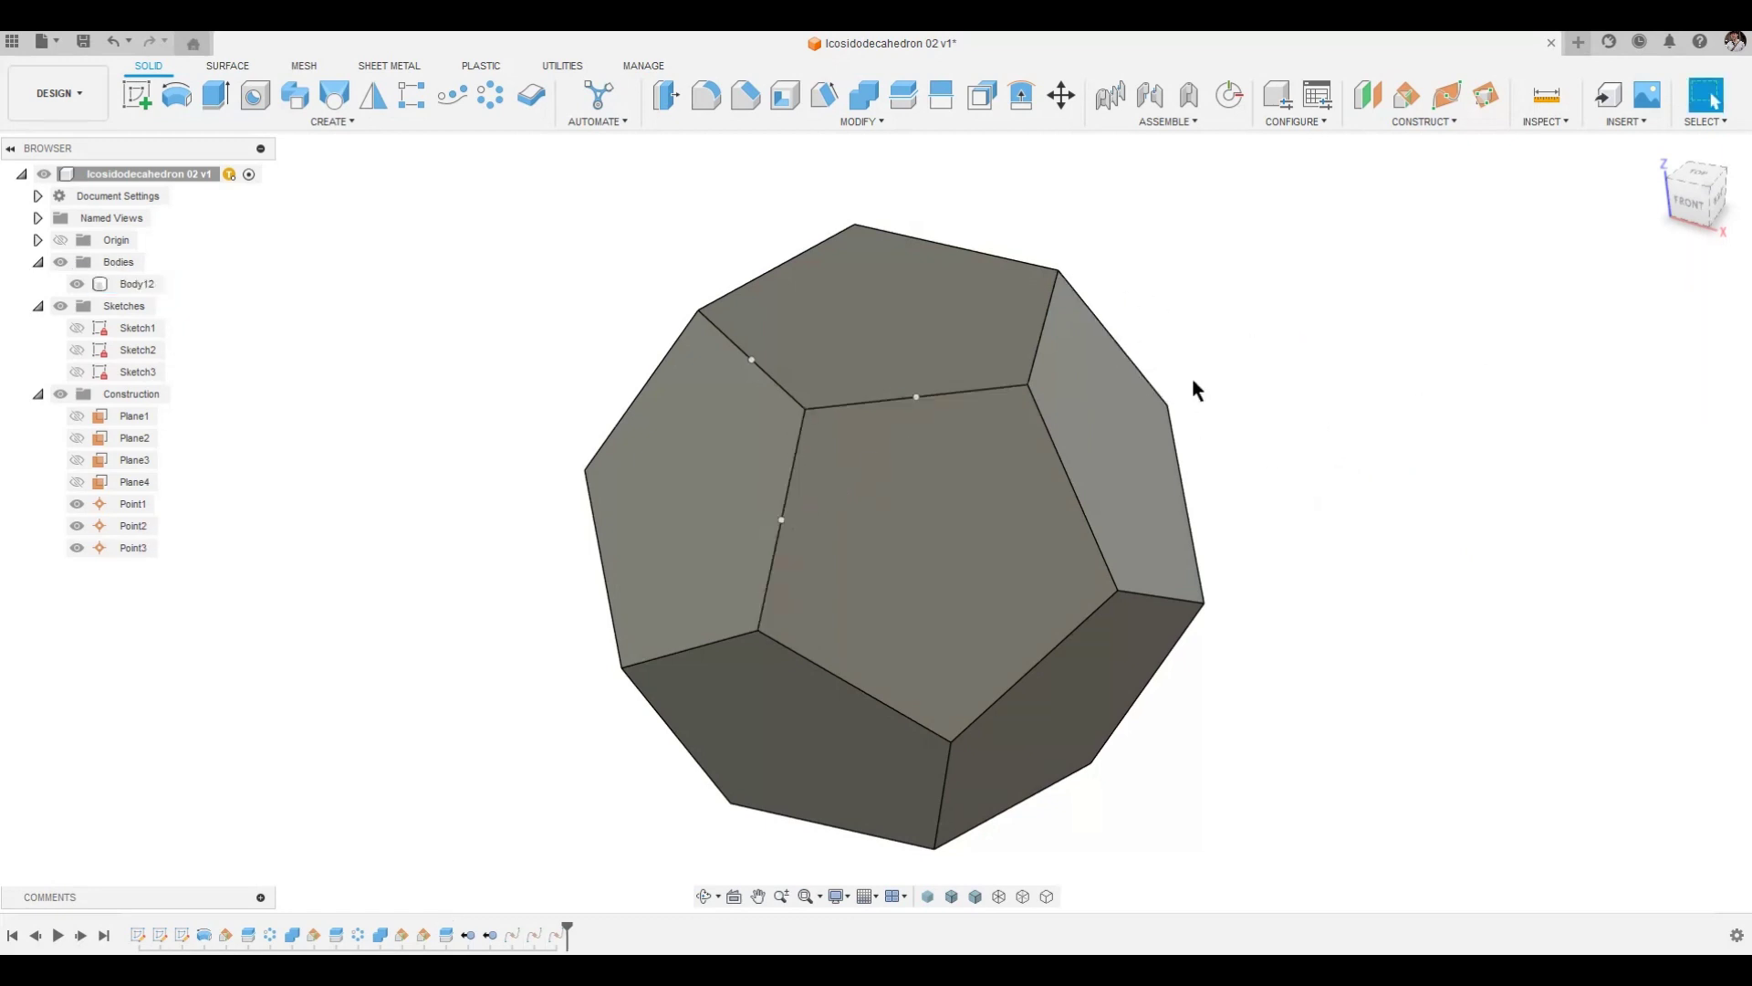
# Step: Construct a plane through the three edge midpoints around the upper vertex and hide the points
pyautogui.click(1486, 95)
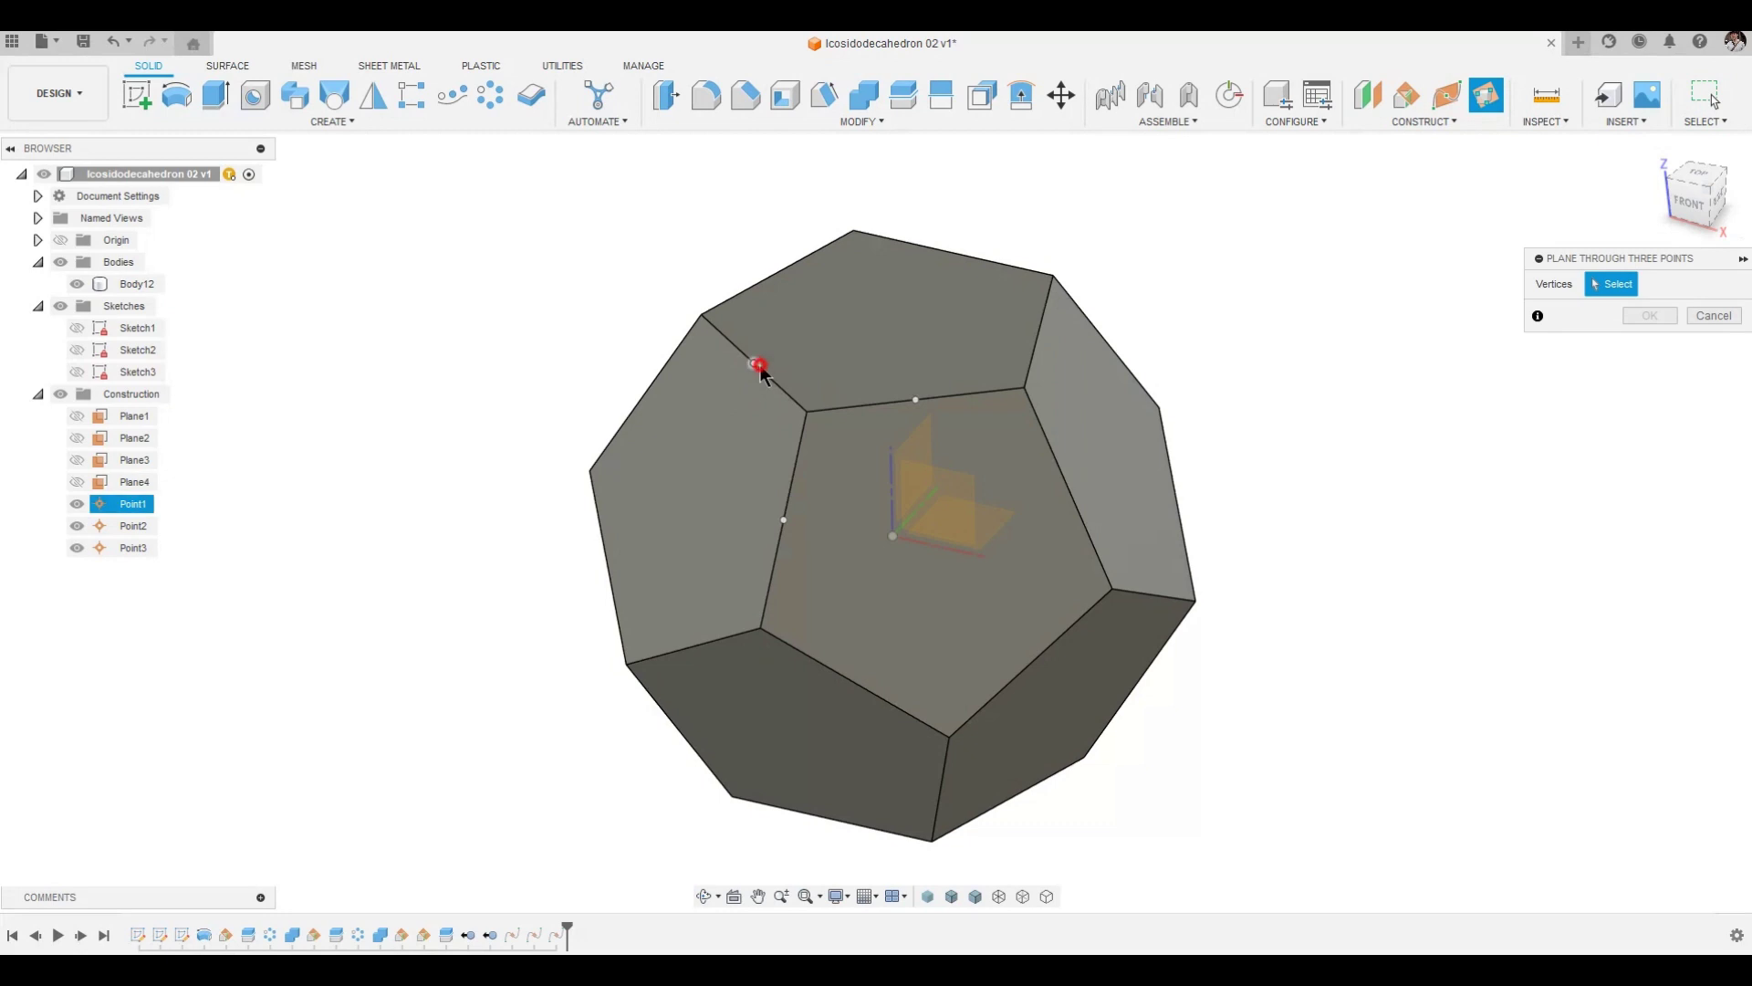
pyautogui.click(759, 365)
pyautogui.click(917, 399)
pyautogui.click(783, 520)
pyautogui.click(1652, 315)
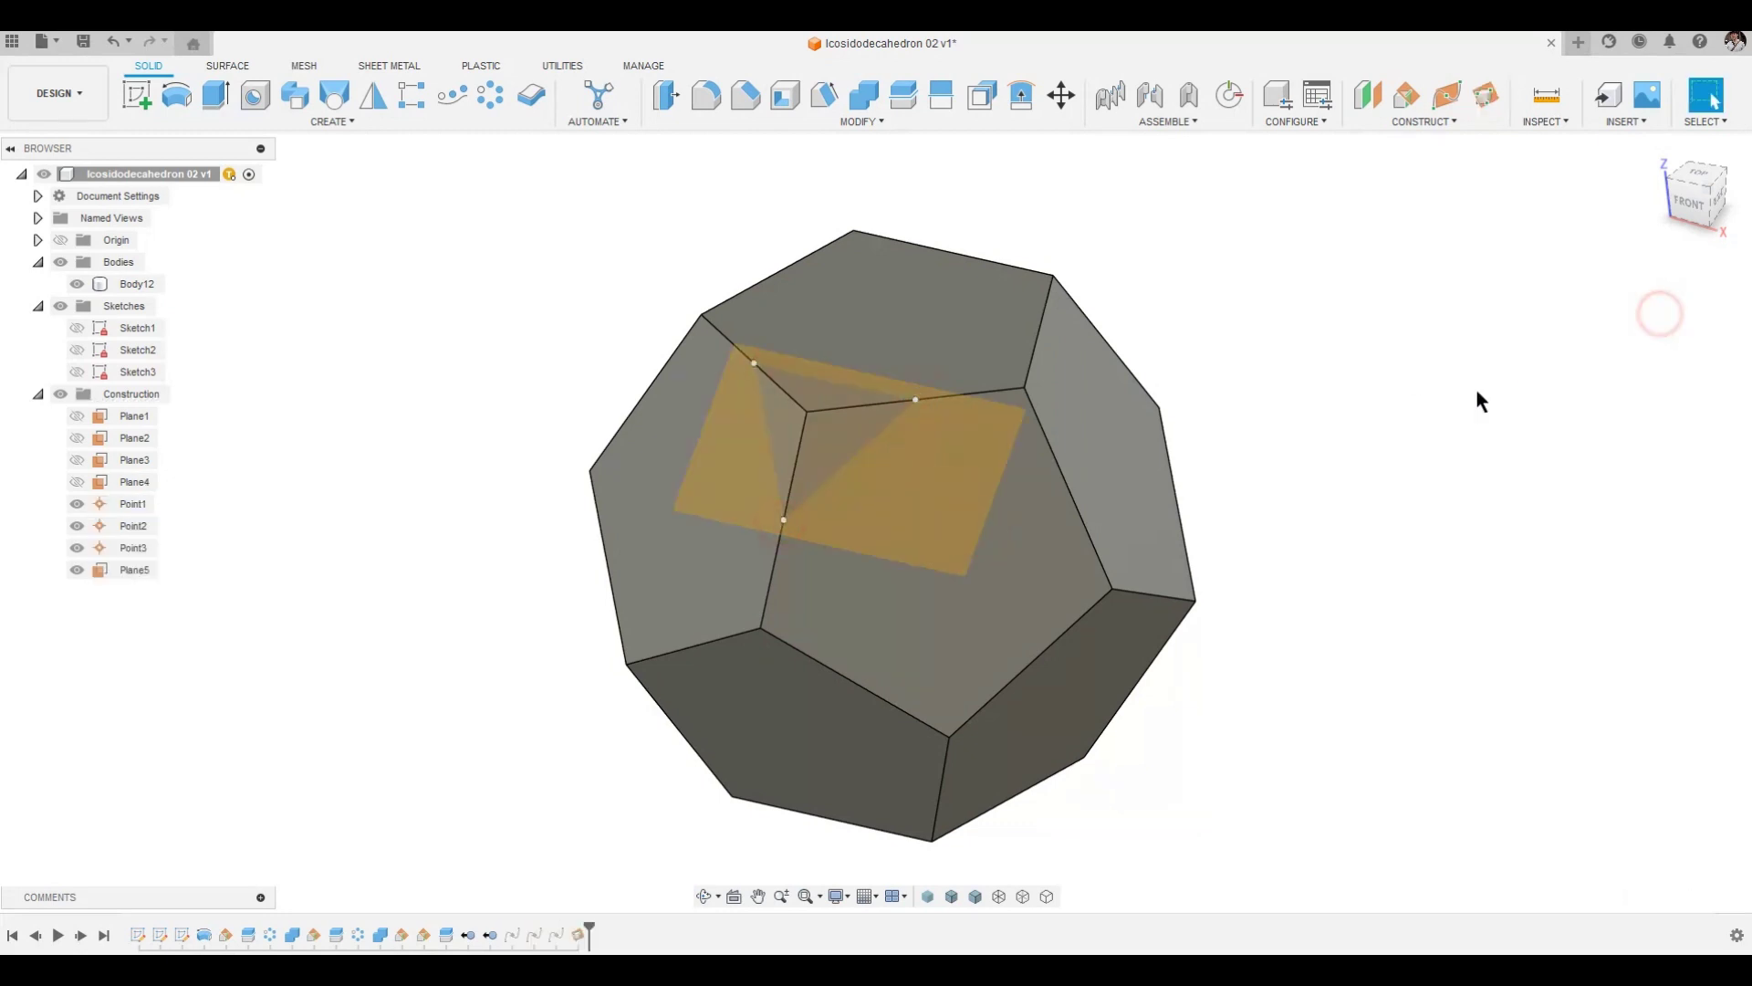
pyautogui.click(1478, 391)
pyautogui.click(76, 526)
pyautogui.click(77, 548)
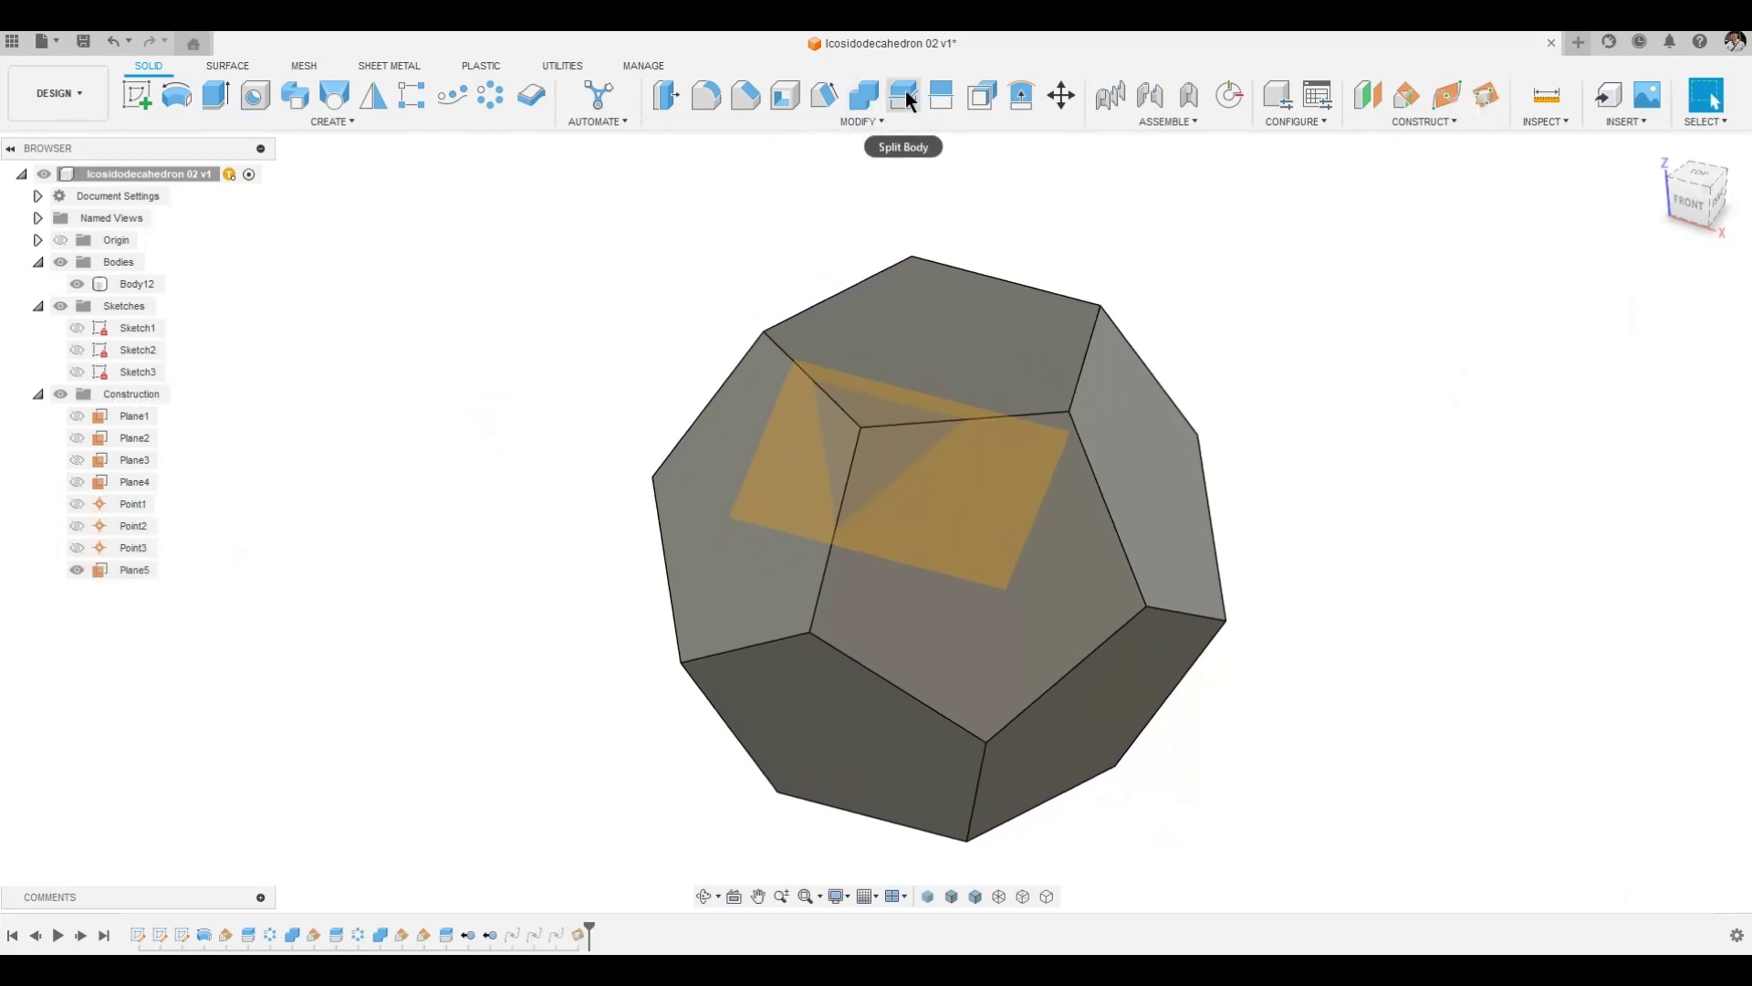
# Step: Split the dodecahedron body with the three-point plane at the upper vertex and hide that plane
pyautogui.click(903, 95)
pyautogui.click(1159, 459)
pyautogui.click(1025, 508)
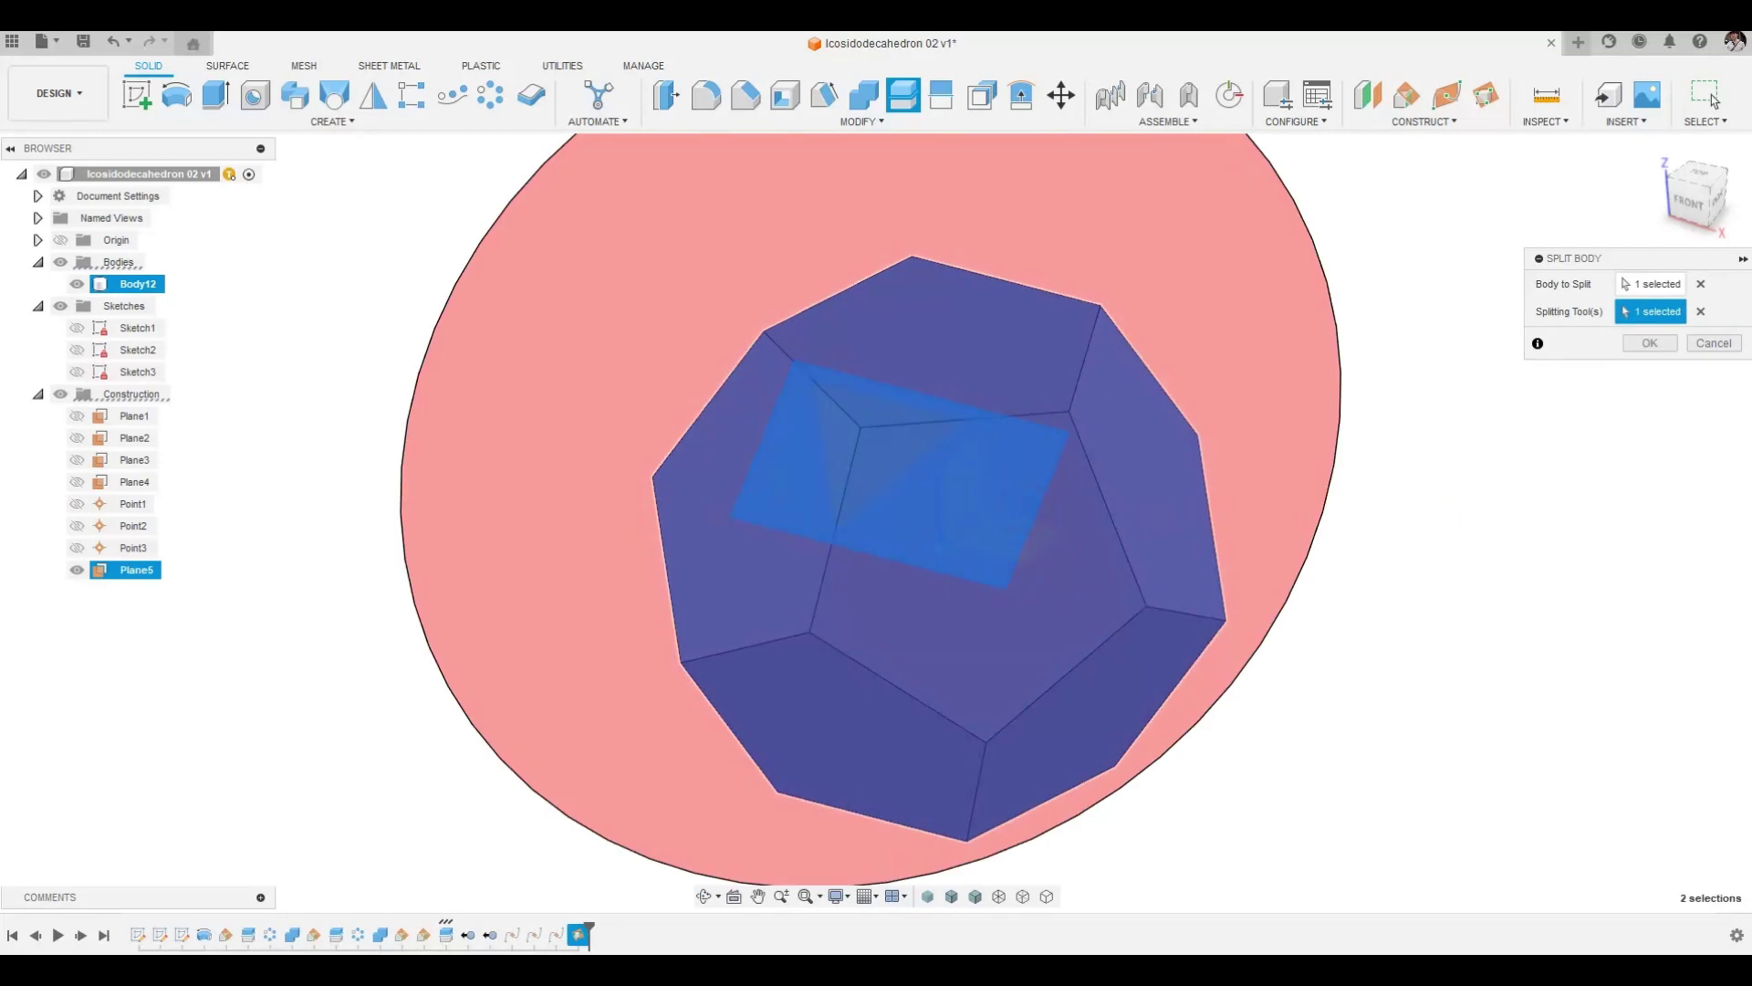
pyautogui.click(1650, 369)
pyautogui.click(76, 591)
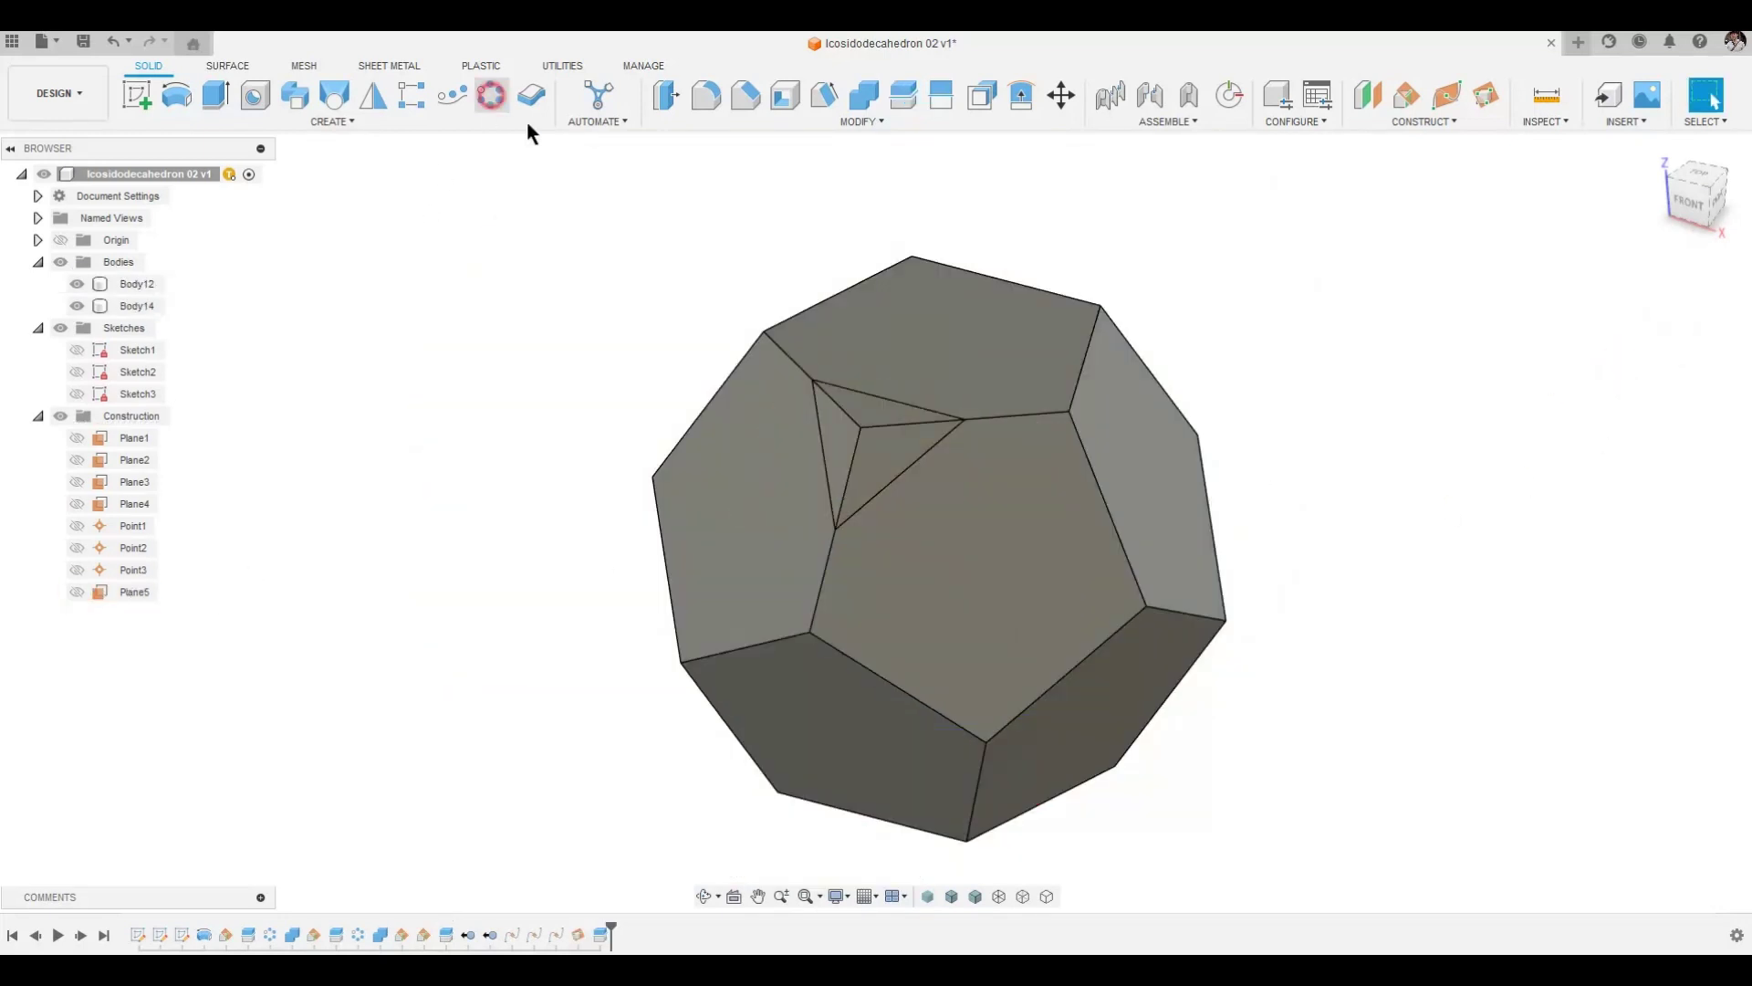
# Step: Circular-pattern the split-off upper corner body around the vertical Z axis with a quantity of 5
pyautogui.click(491, 95)
pyautogui.click(856, 497)
pyautogui.click(1642, 367)
pyautogui.click(941, 508)
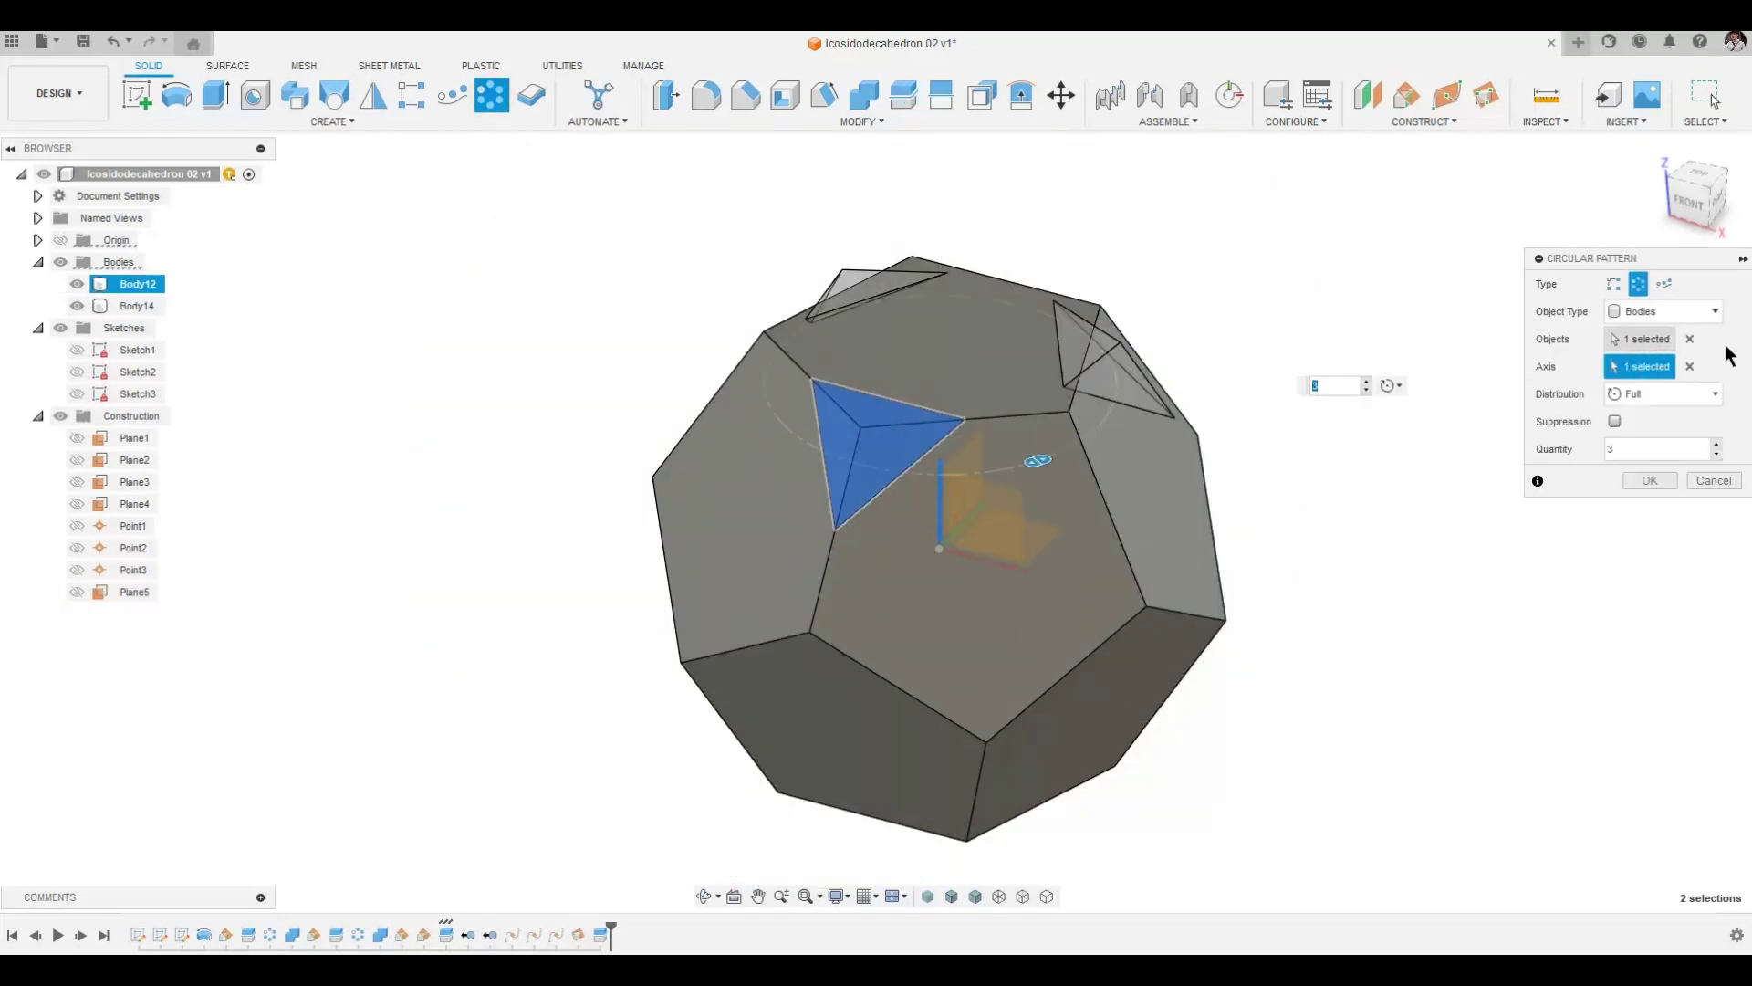
pyautogui.click(1717, 445)
pyautogui.click(1717, 444)
pyautogui.click(1664, 480)
# Step: Combine with a Cut operation, using the dodecahedron as target and the five upper corner bodies as tools
pyautogui.scroll(-2, 912, 411)
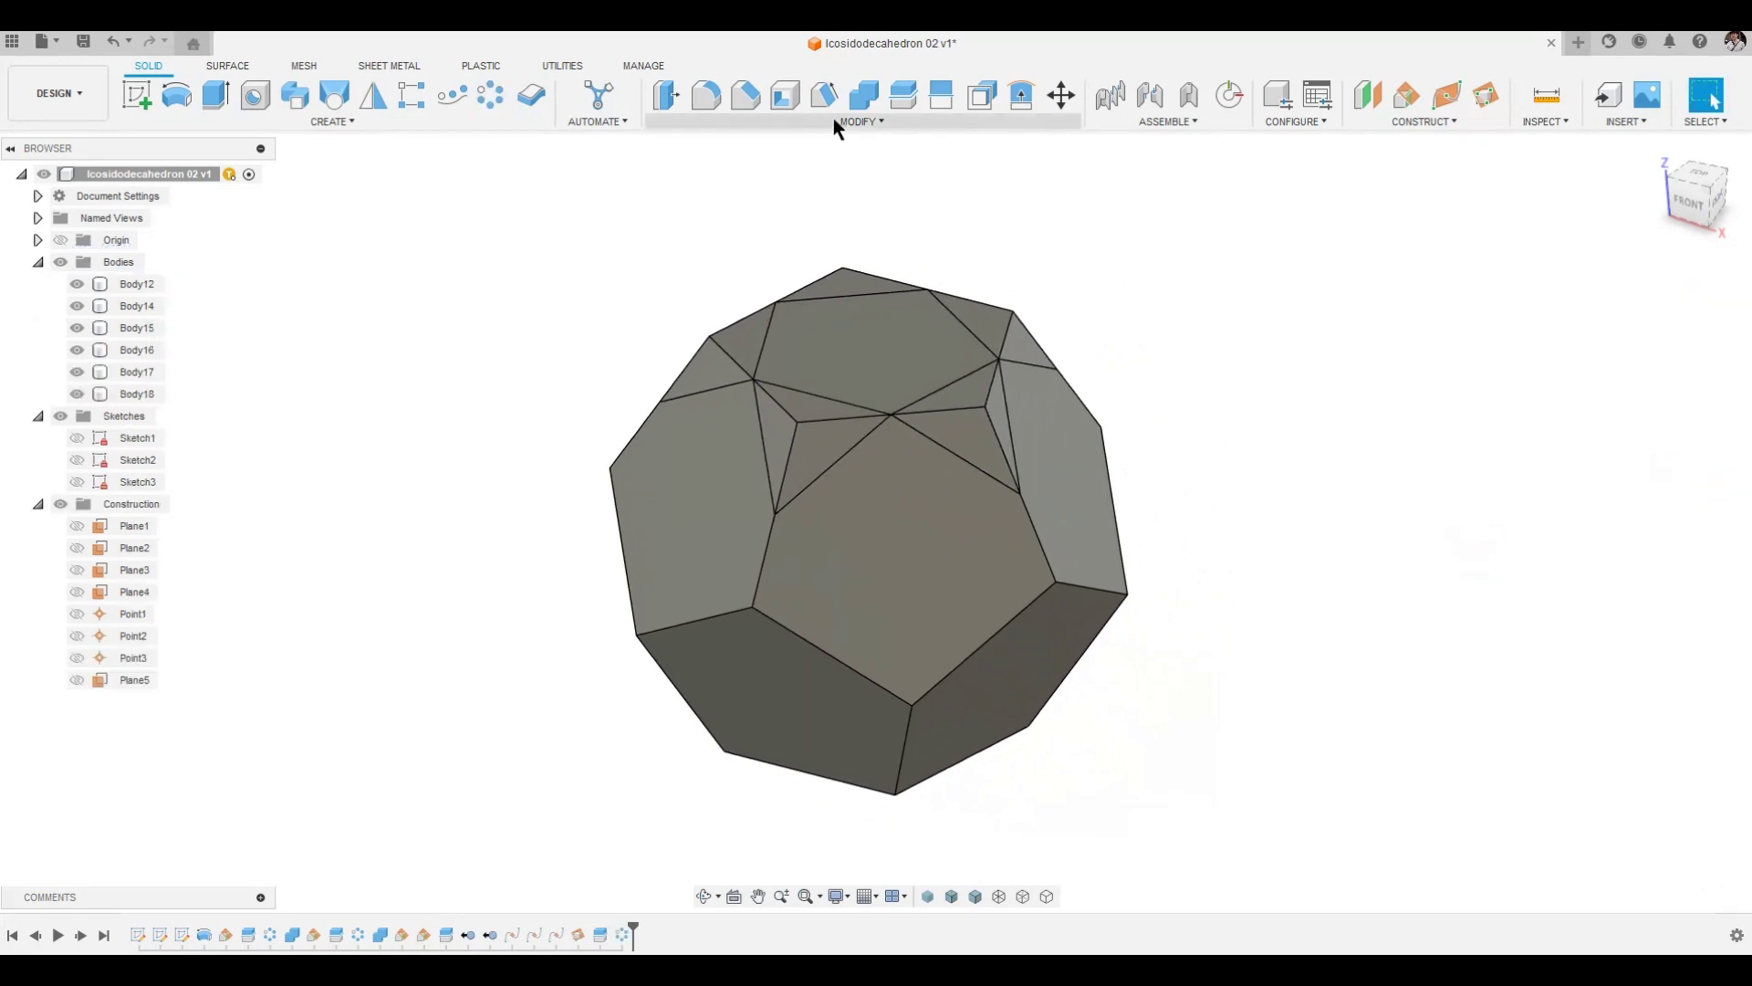
pyautogui.click(864, 95)
pyautogui.click(923, 664)
pyautogui.moveTo(1213, 216); pyautogui.dragTo(395, 584)
pyautogui.click(1656, 424)
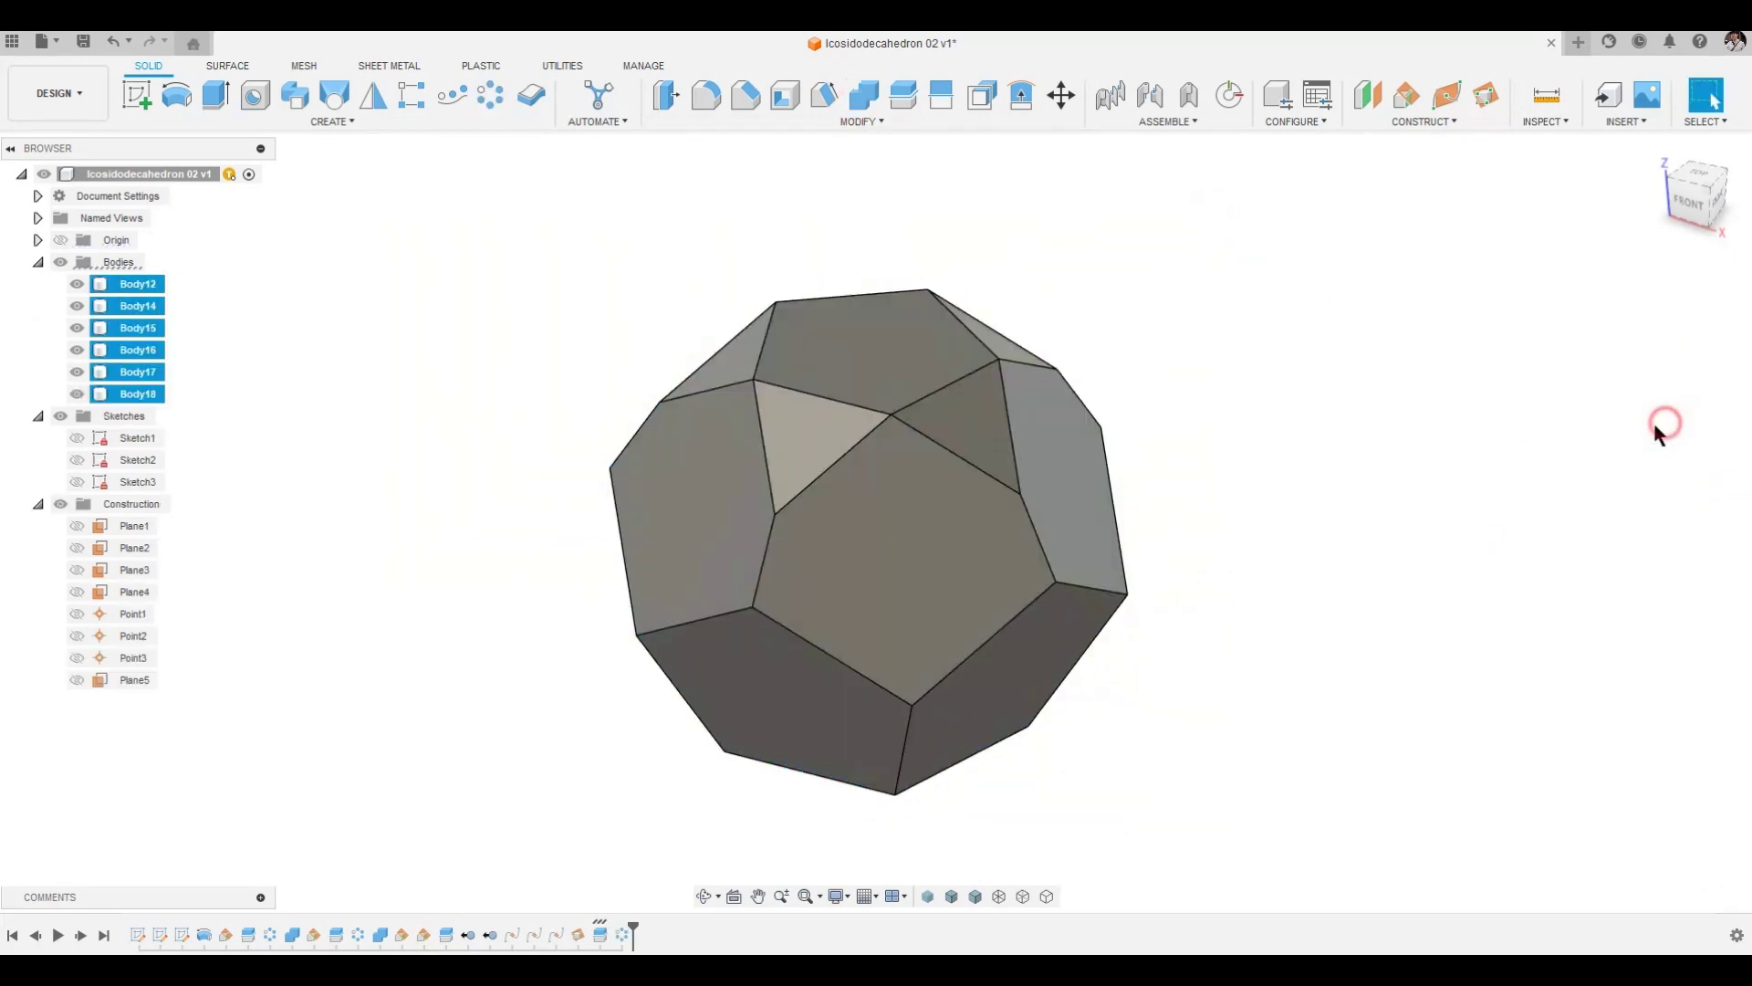
# Step: Place a construction point at the midpoint of one edge running into a vertex of the lower pentagon face
pyautogui.keyDown('shift'); pyautogui.moveTo(1467, 470); pyautogui.dragTo(1429, 468, button='middle'); pyautogui.keyUp('shift')
pyautogui.click(1424, 121)
pyautogui.click(1410, 493)
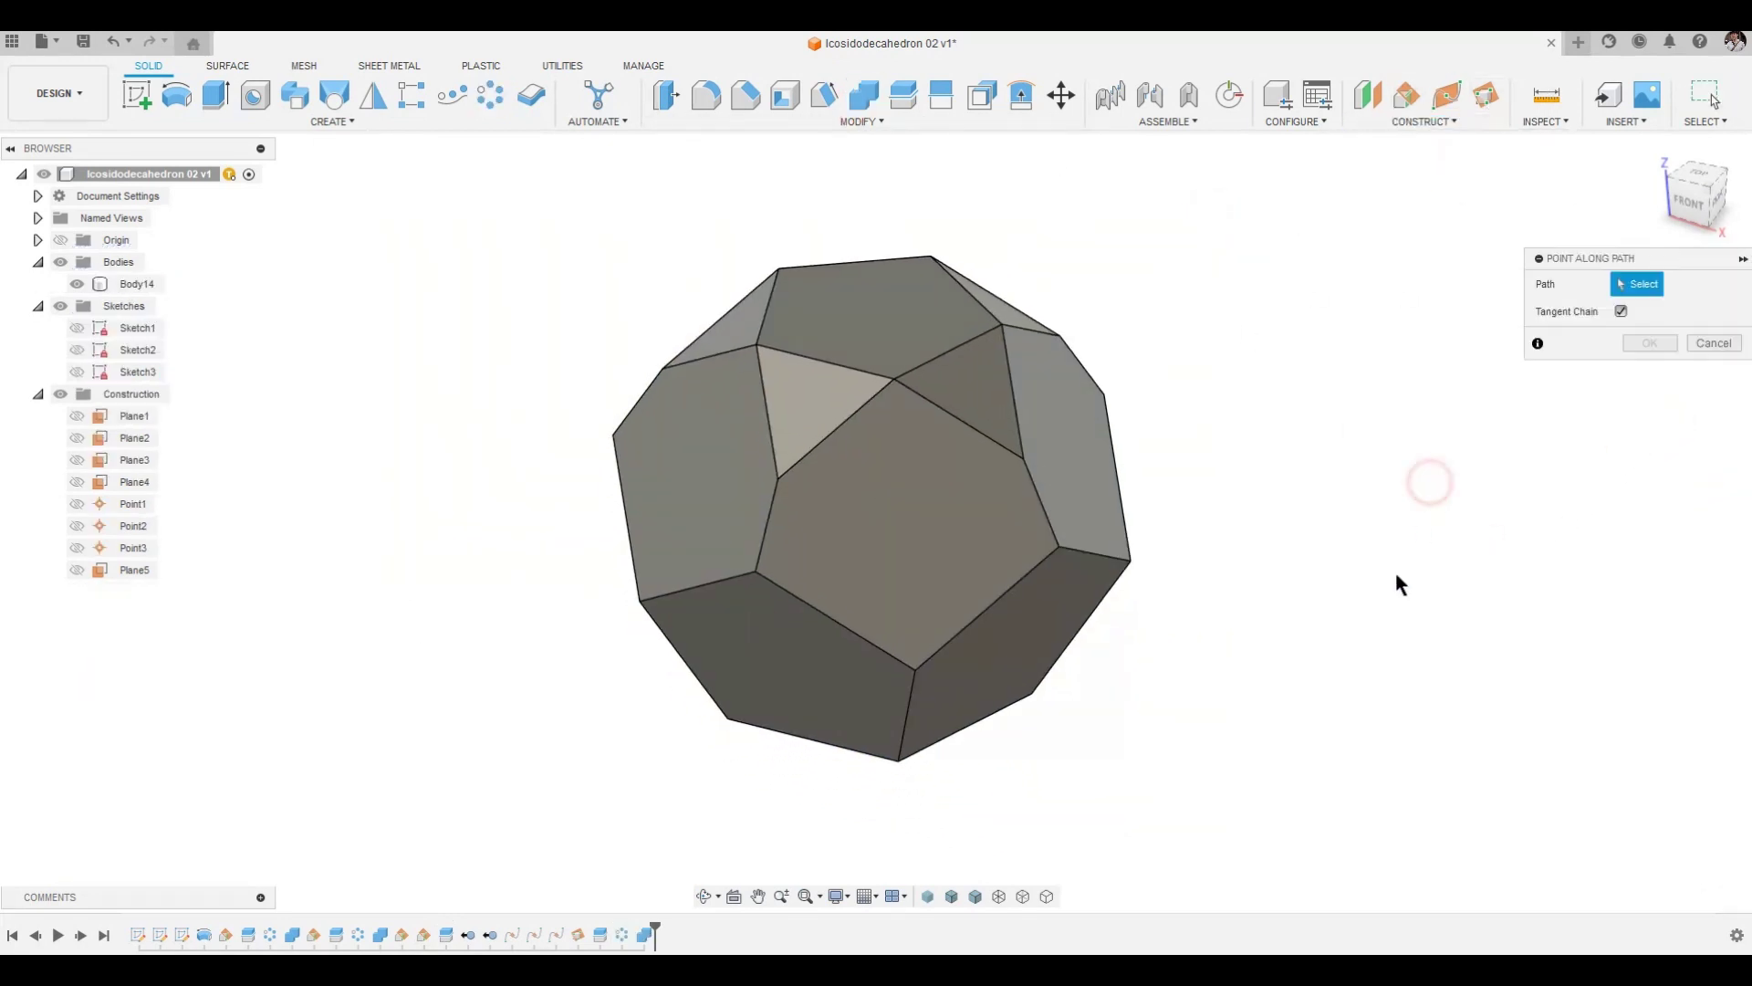
pyautogui.keyDown('shift'); pyautogui.moveTo(1395, 572); pyautogui.dragTo(823, 610, button='middle'); pyautogui.keyUp('shift')
pyautogui.click(824, 609)
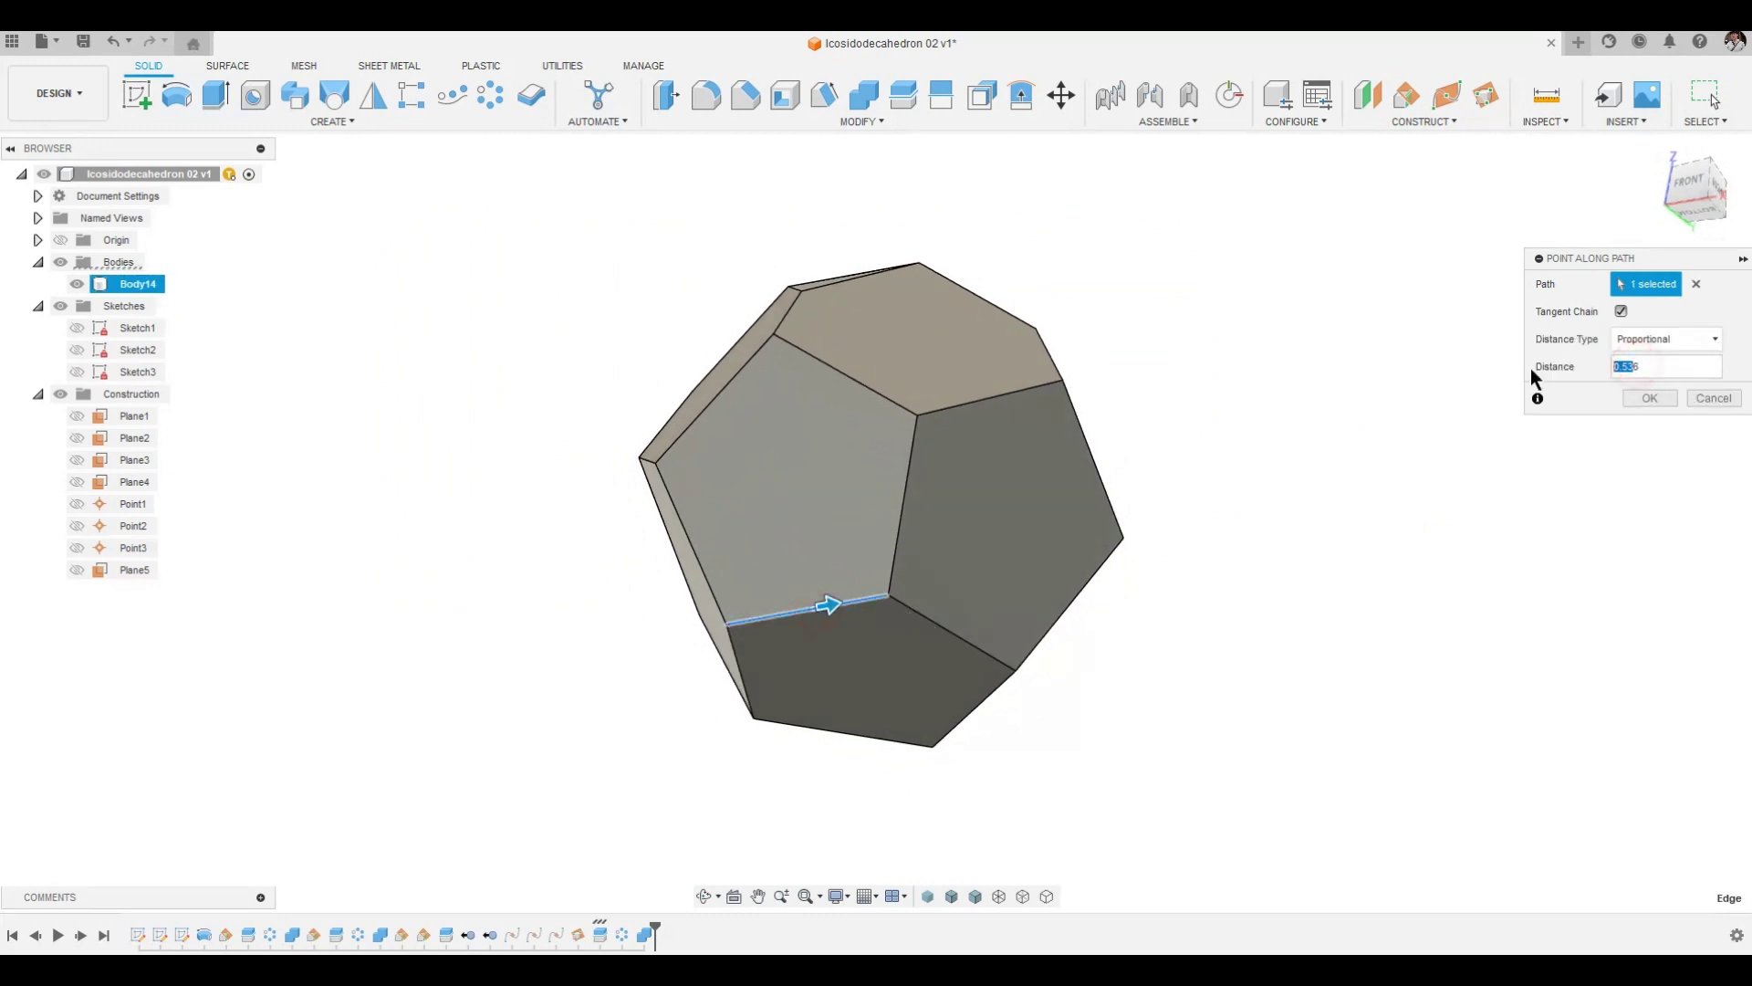
pyautogui.click(1650, 398)
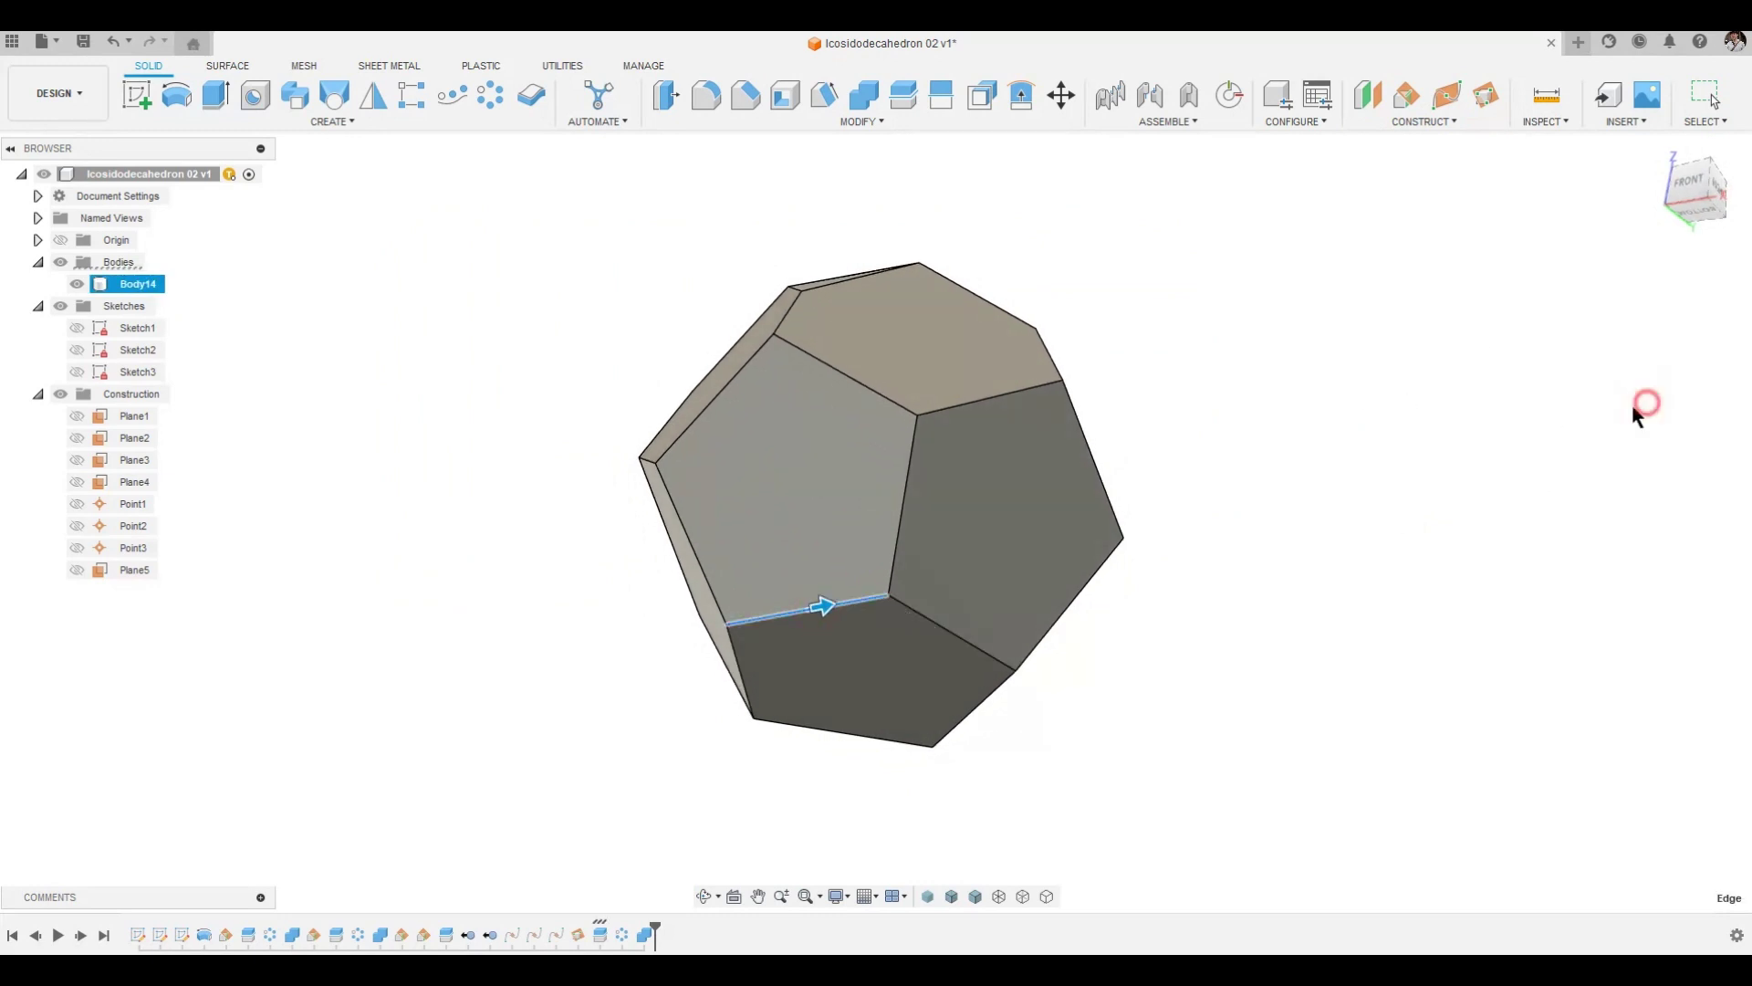
pyautogui.press('Return')
# Step: Place construction points at a proportional distance of 0.5 on the other two edges meeting at that lower vertex
pyautogui.click(963, 637)
pyautogui.write('0.5')
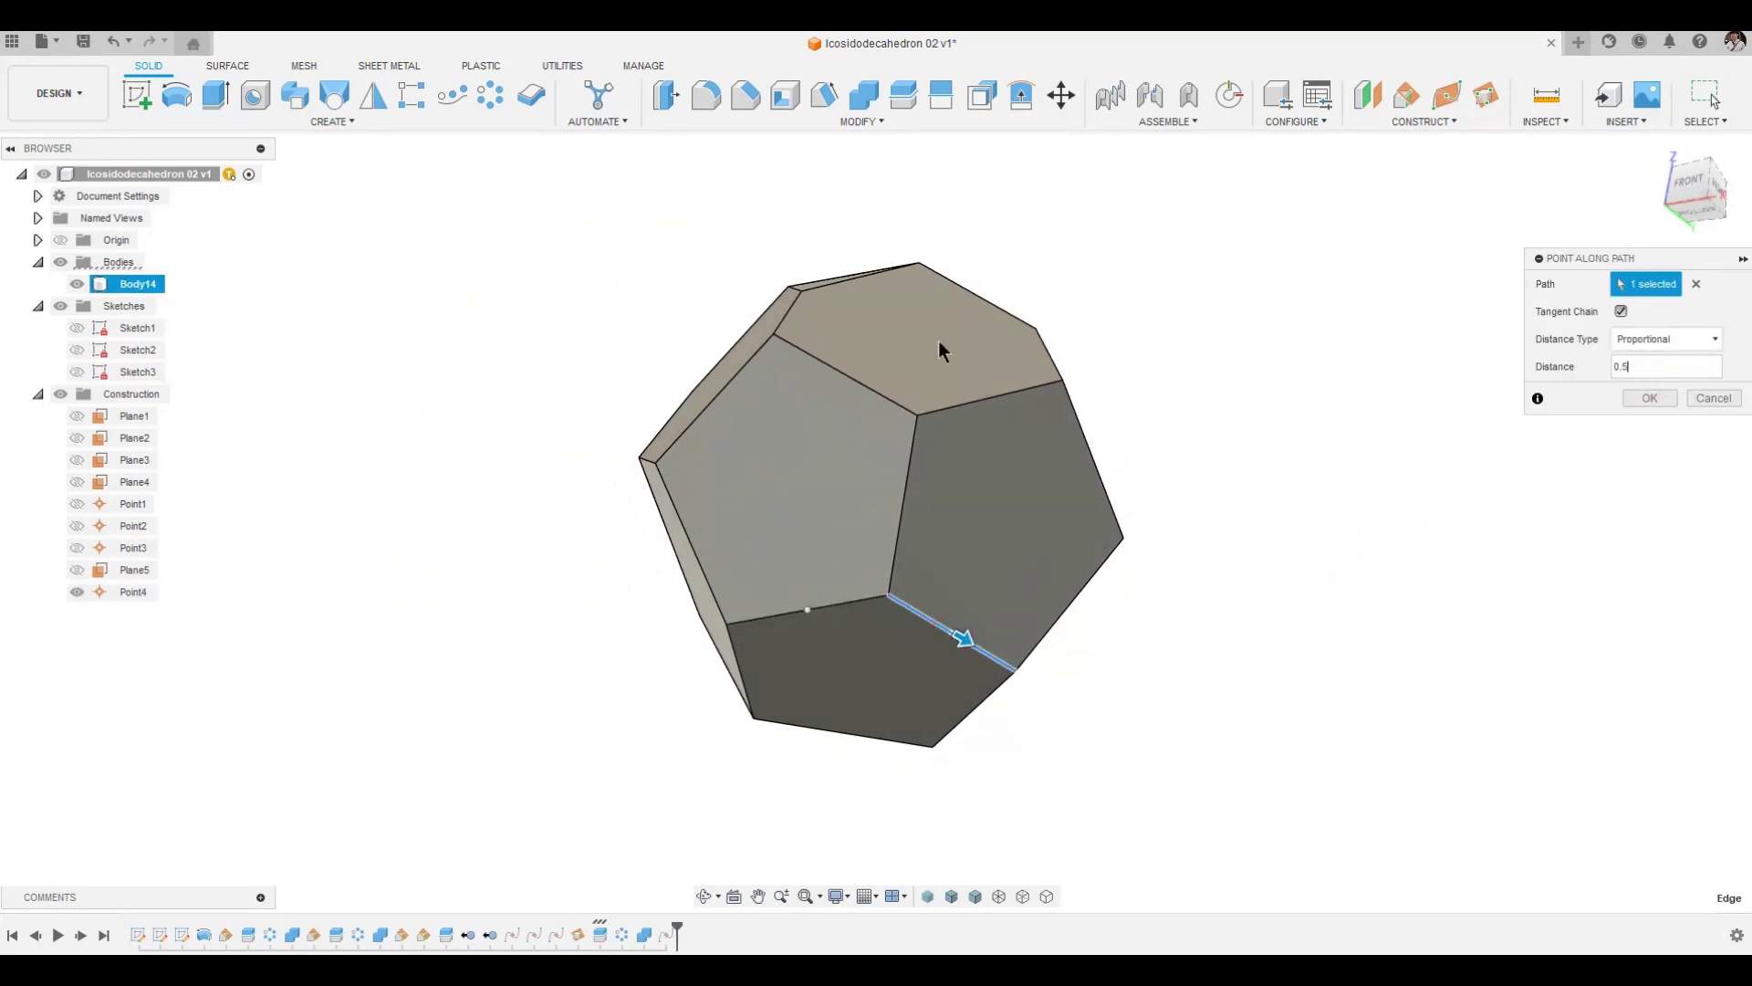
pyautogui.press('Return')
pyautogui.click(1423, 122)
pyautogui.click(1372, 449)
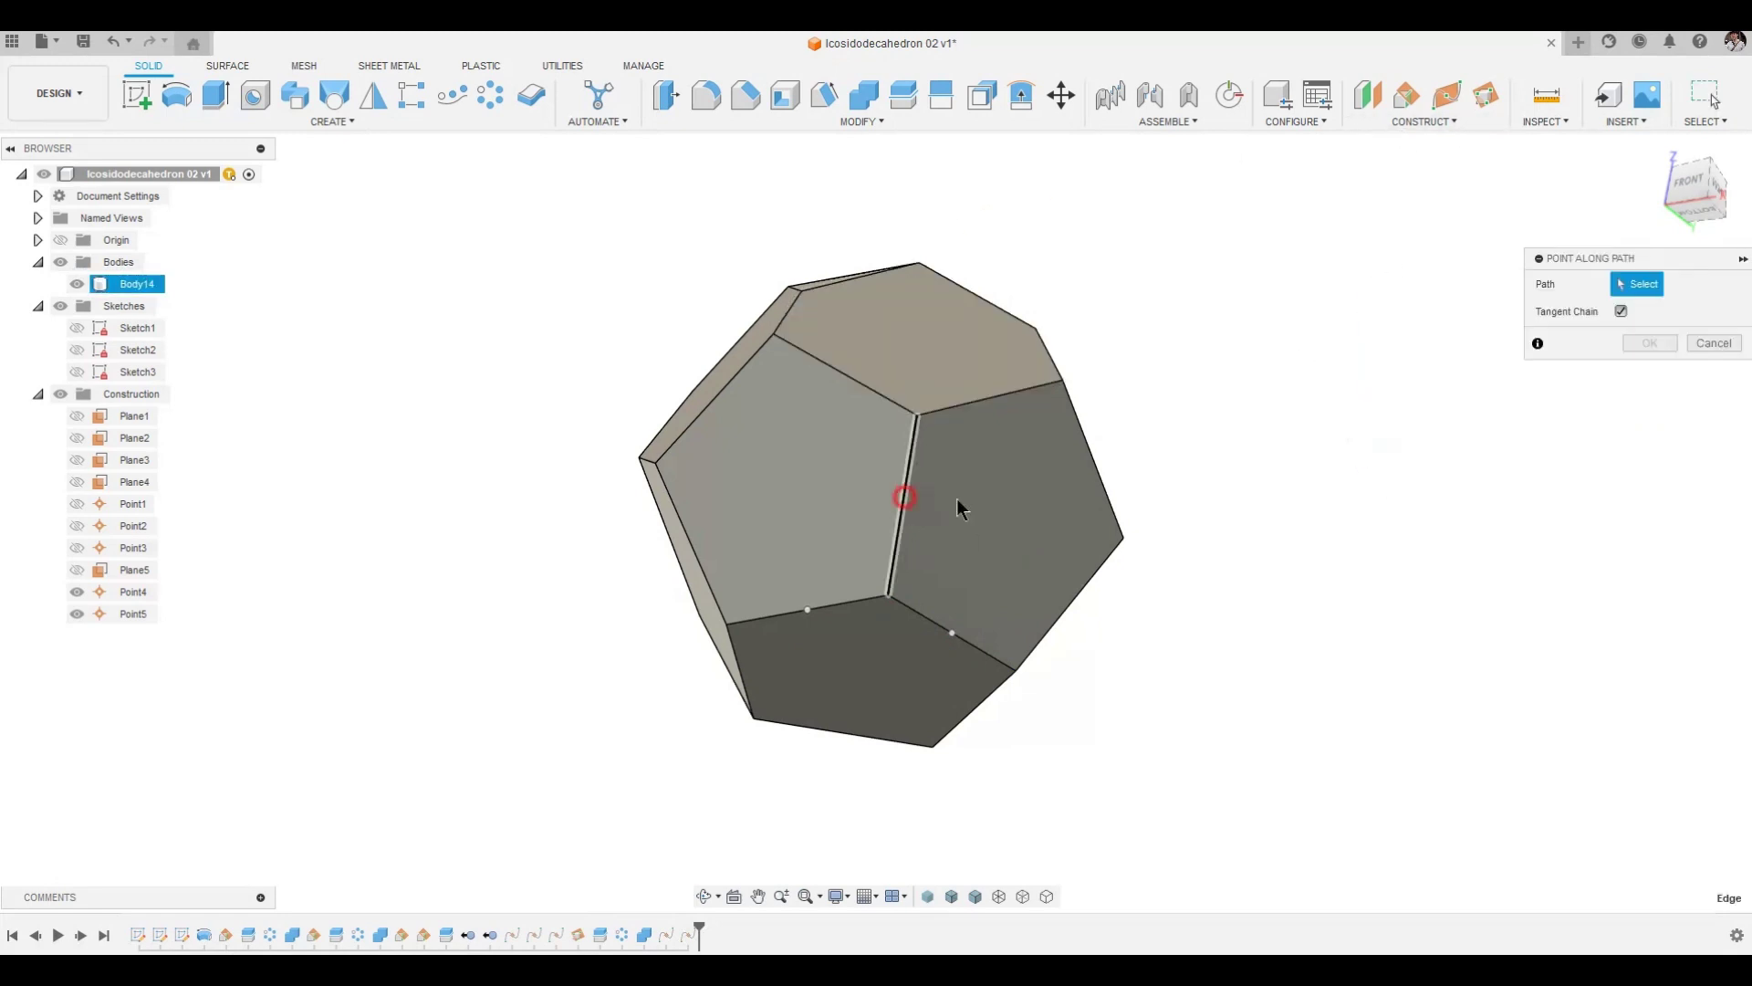
pyautogui.click(904, 498)
pyautogui.press('Return')
# Step: Construct a plane through the three edge midpoints around the lower vertex
pyautogui.click(1488, 97)
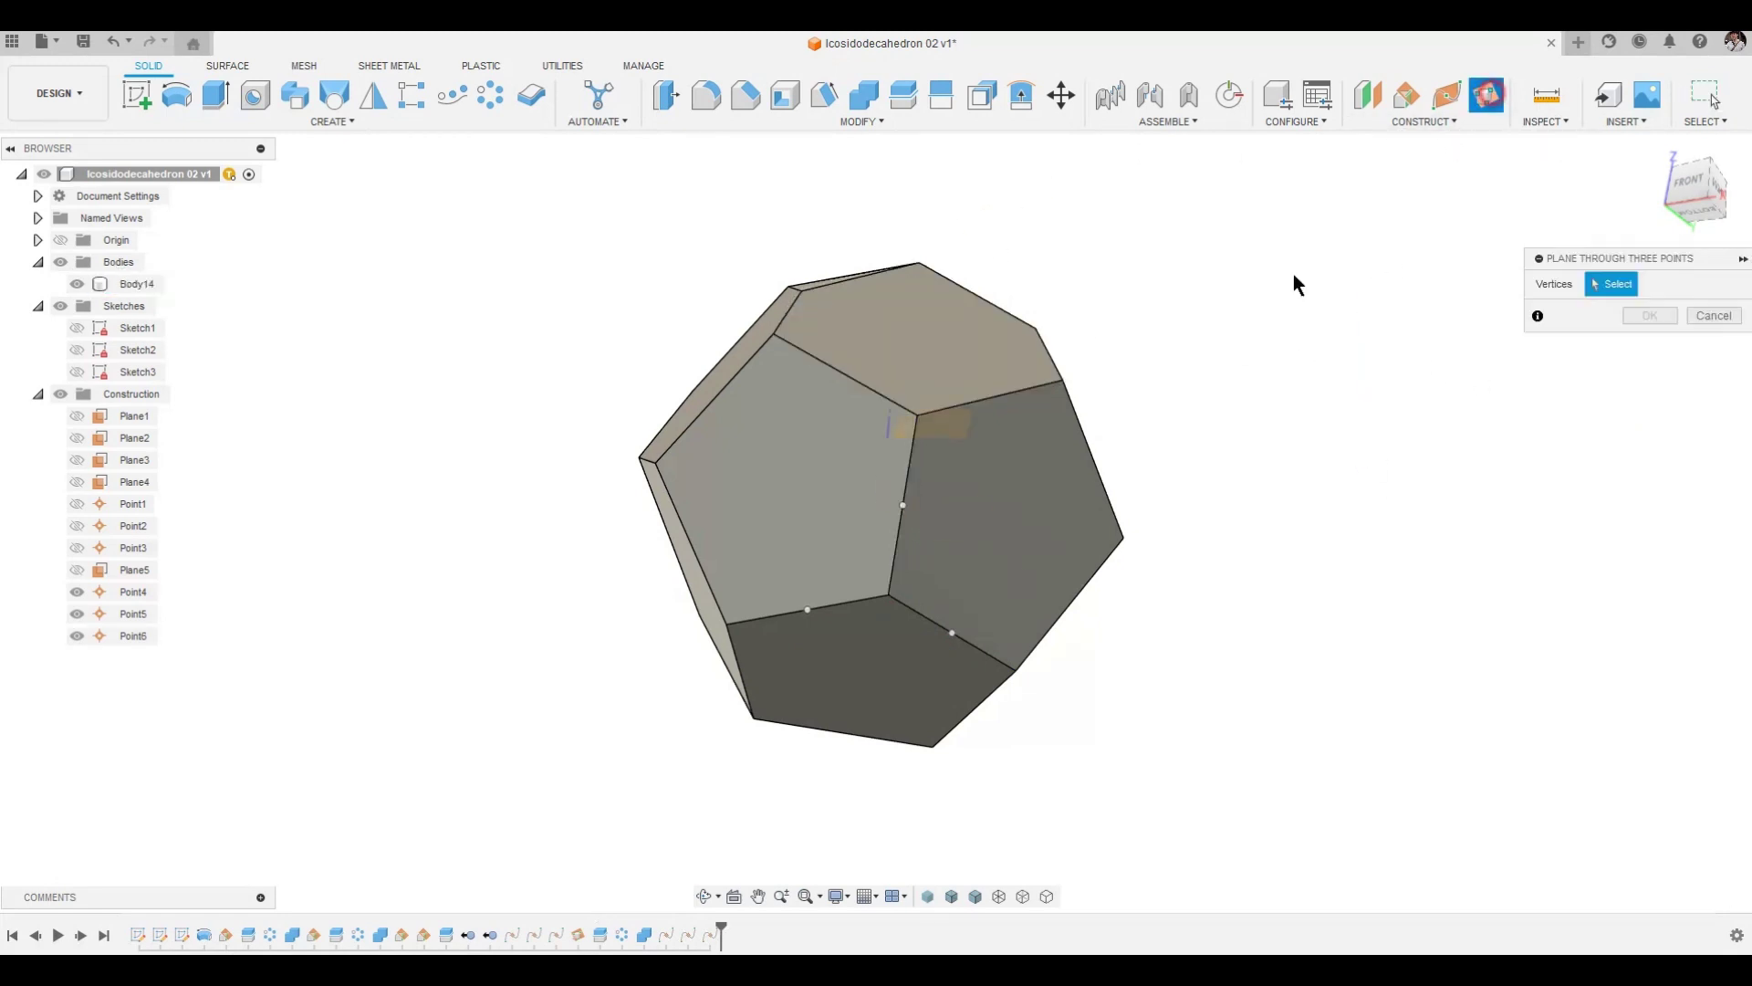
pyautogui.click(808, 610)
pyautogui.click(952, 632)
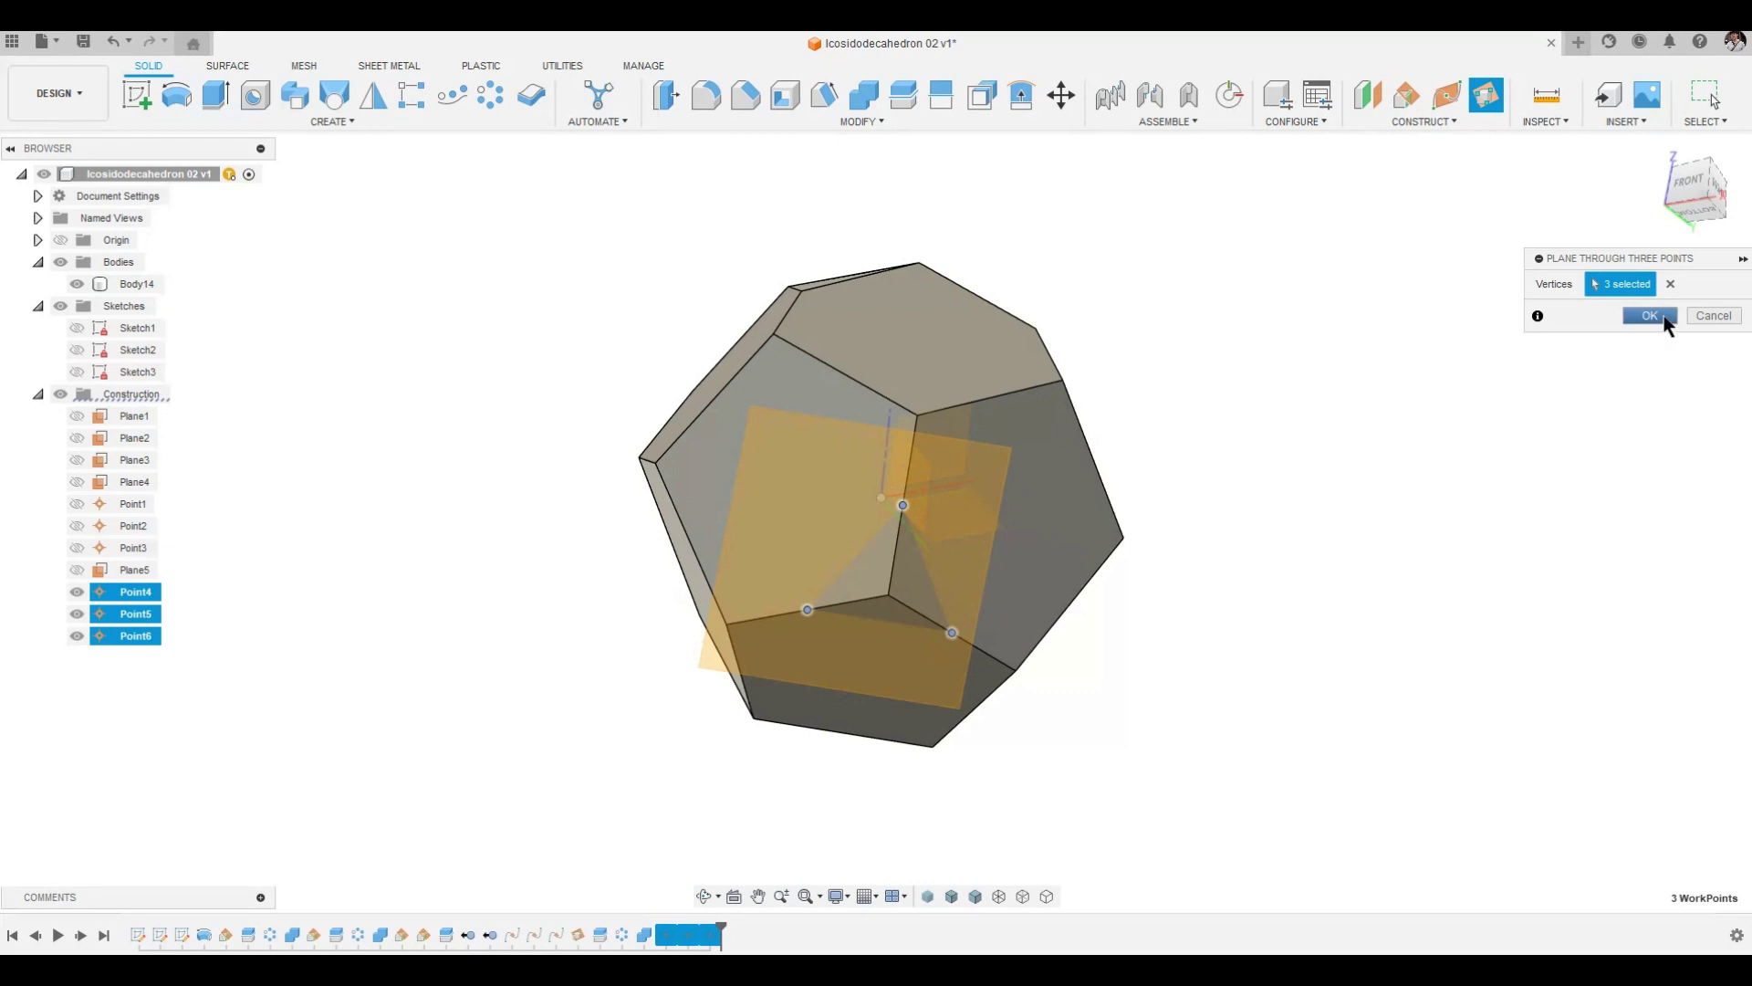
pyautogui.click(1650, 316)
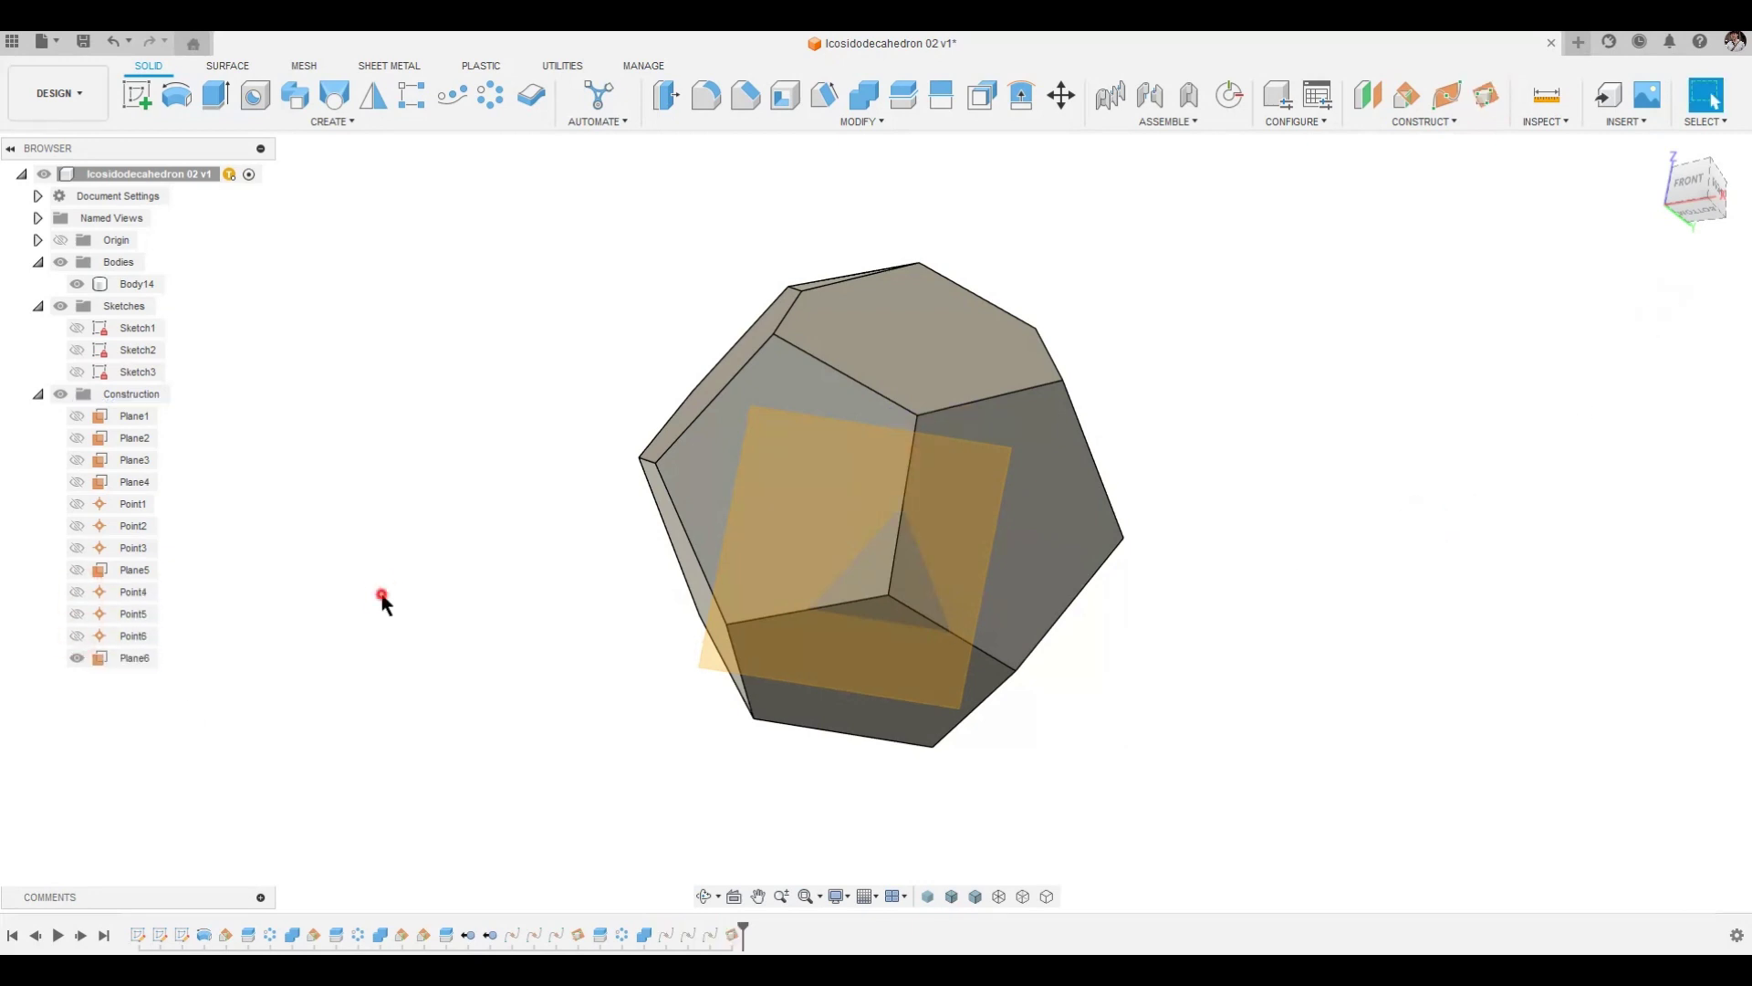
# Step: Split the main body with the new plane at the lower vertex and hide that plane
pyautogui.click(904, 94)
pyautogui.click(1020, 349)
pyautogui.click(982, 481)
pyautogui.click(1650, 342)
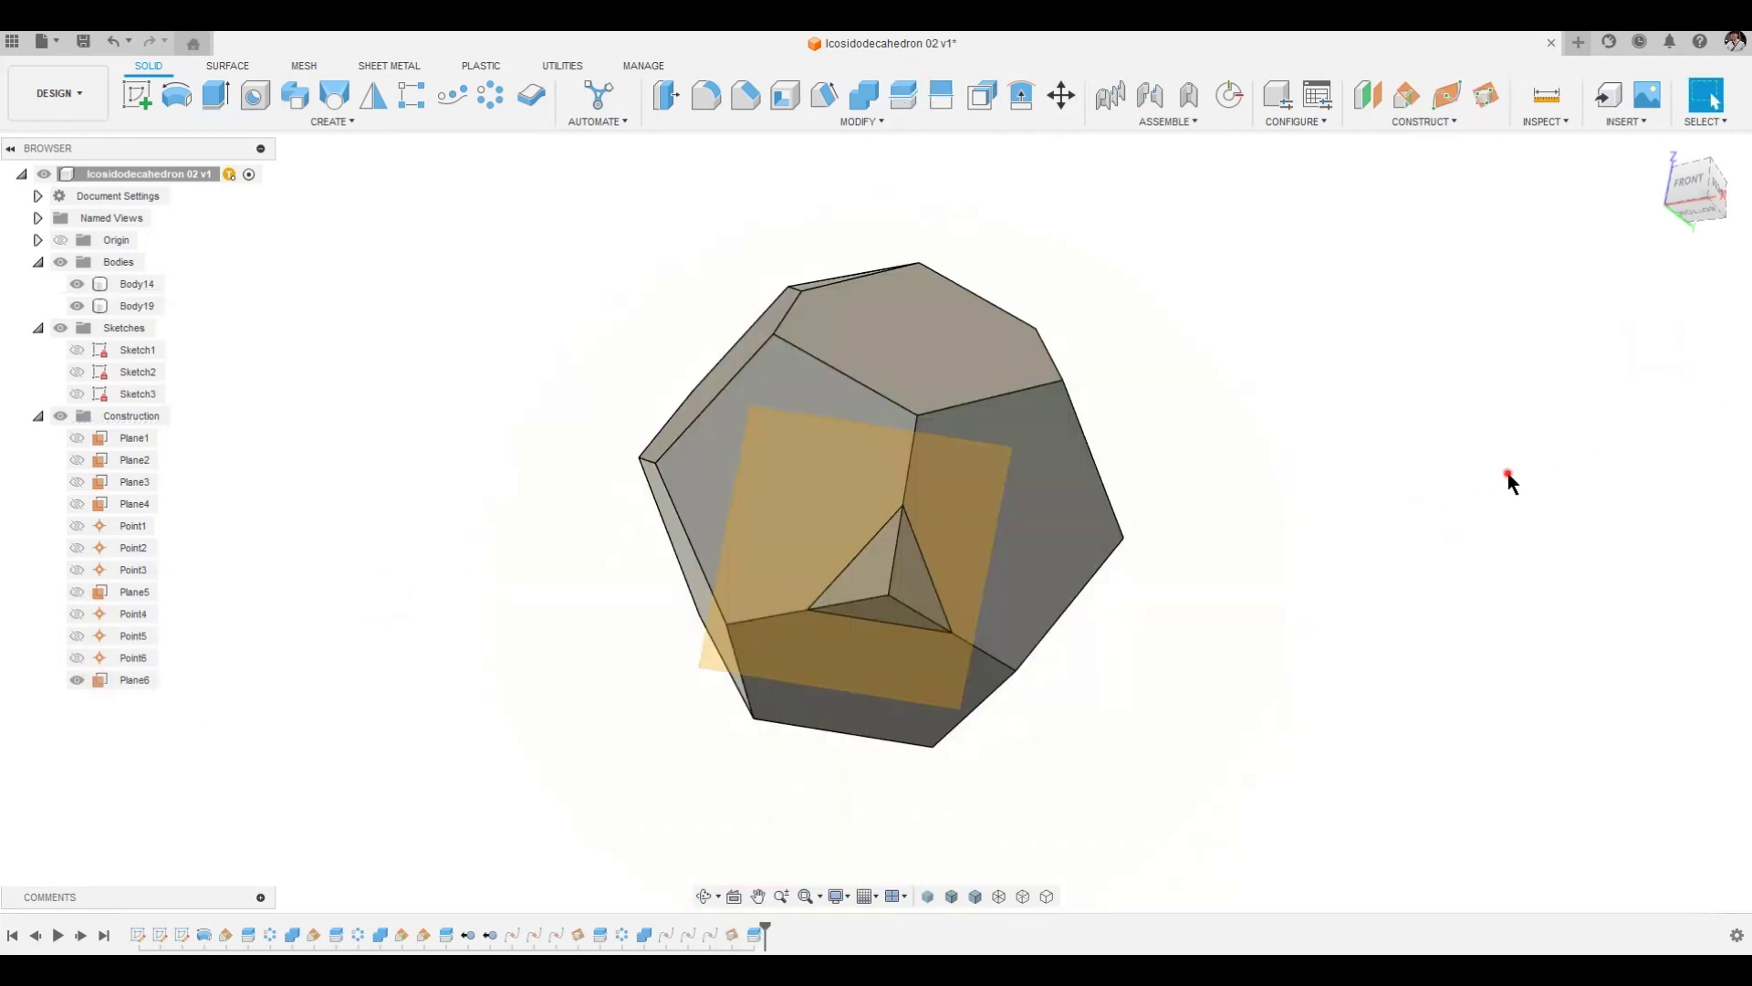
pyautogui.click(78, 680)
# Step: Circular-pattern the split corner body around the vertical Z axis with a quantity of 5
pyautogui.click(498, 102)
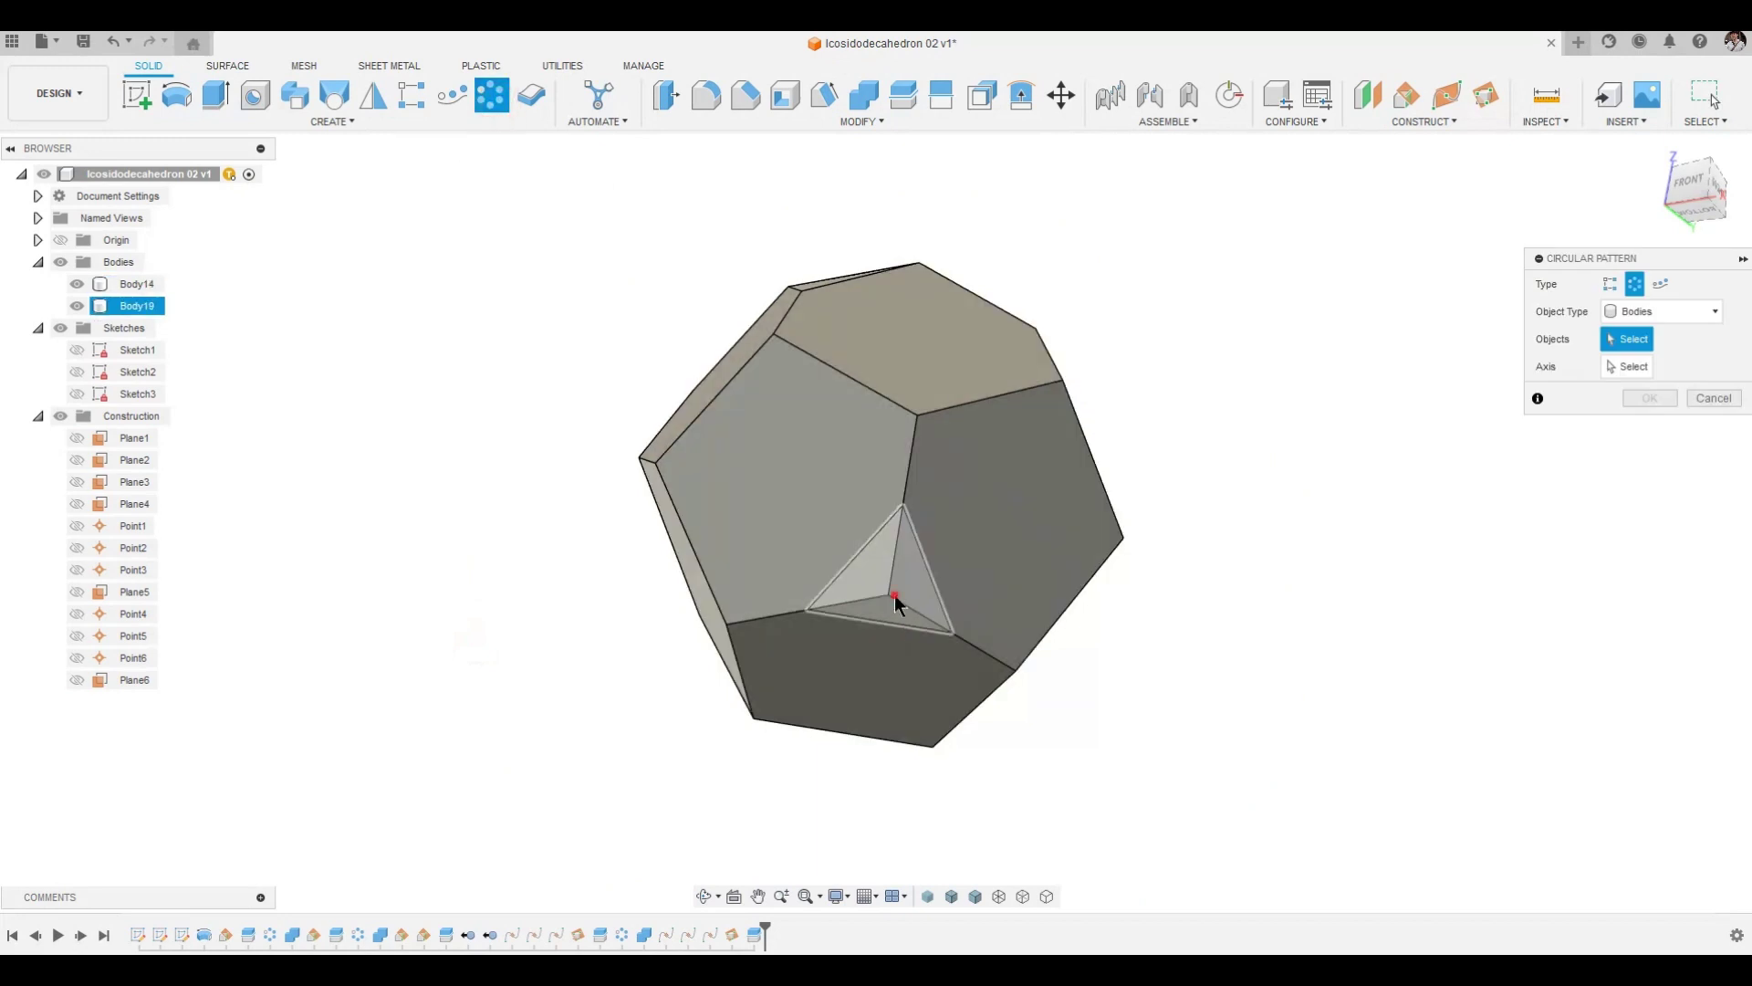
pyautogui.click(894, 594)
pyautogui.click(1625, 366)
pyautogui.keyDown('shift'); pyautogui.moveTo(1086, 383); pyautogui.dragTo(1102, 566, button='middle'); pyautogui.keyUp('shift')
pyautogui.click(873, 347)
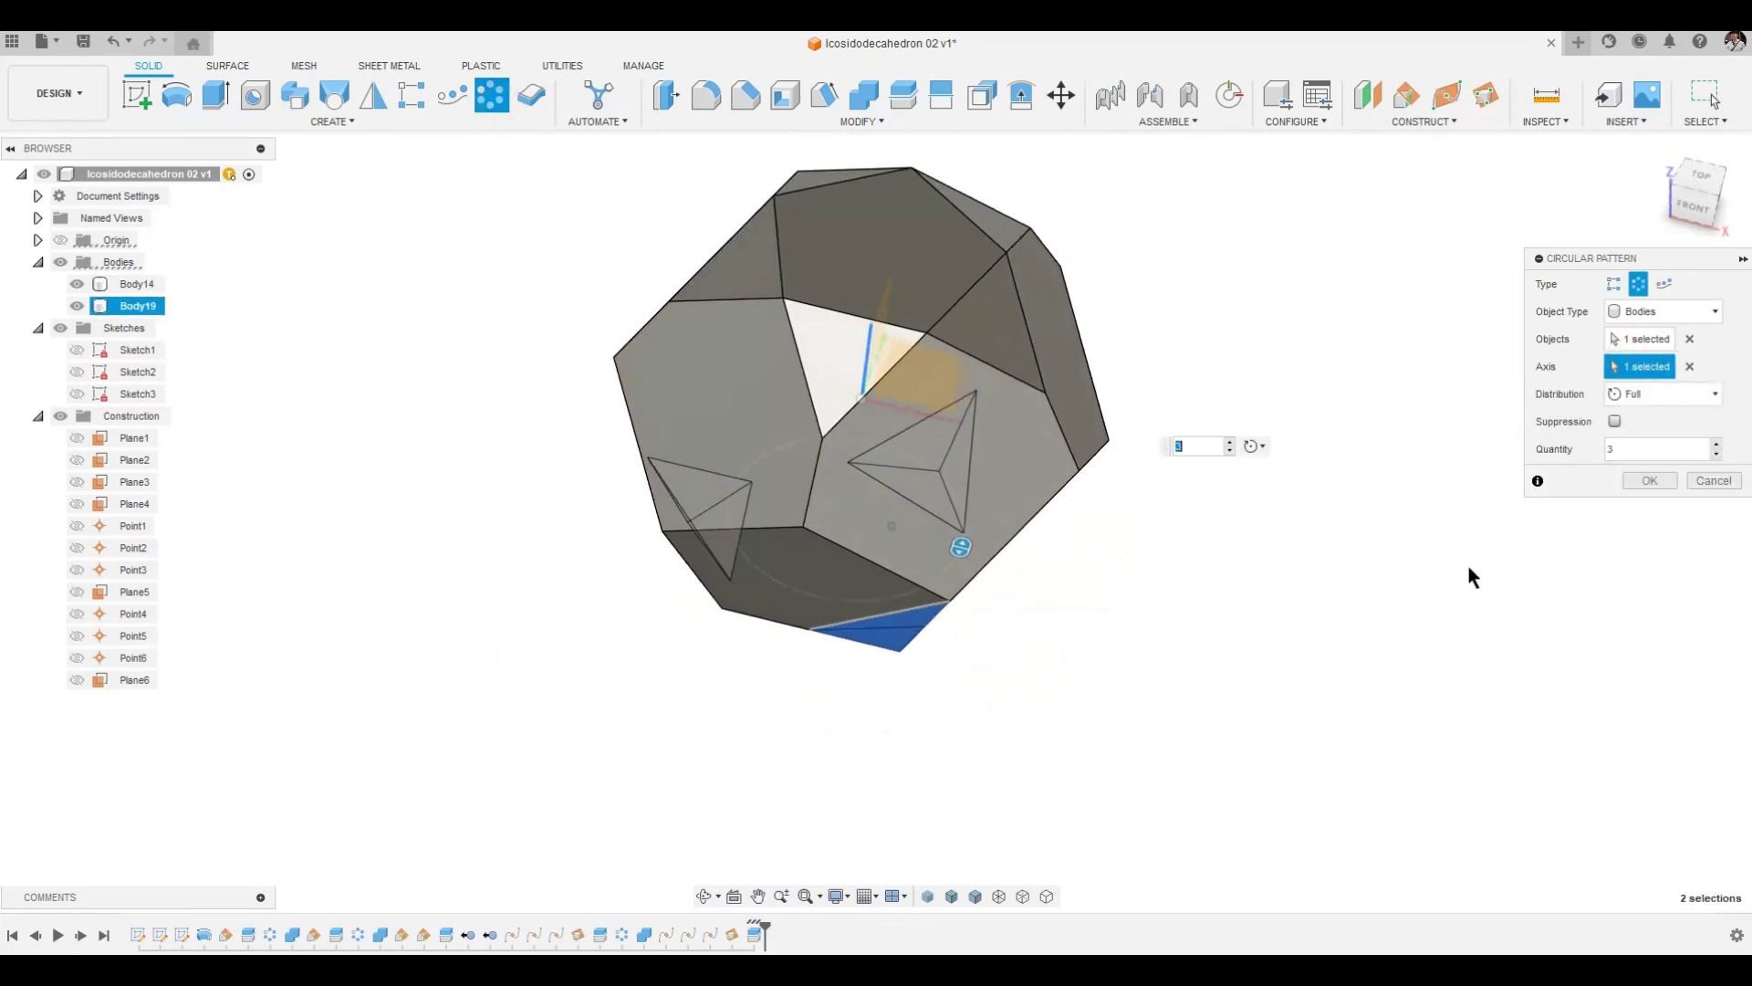
pyautogui.click(1722, 446)
pyautogui.click(1721, 446)
pyautogui.click(1648, 480)
pyautogui.keyDown('shift'); pyautogui.moveTo(1475, 562); pyautogui.dragTo(1264, 411, button='middle'); pyautogui.keyUp('shift')
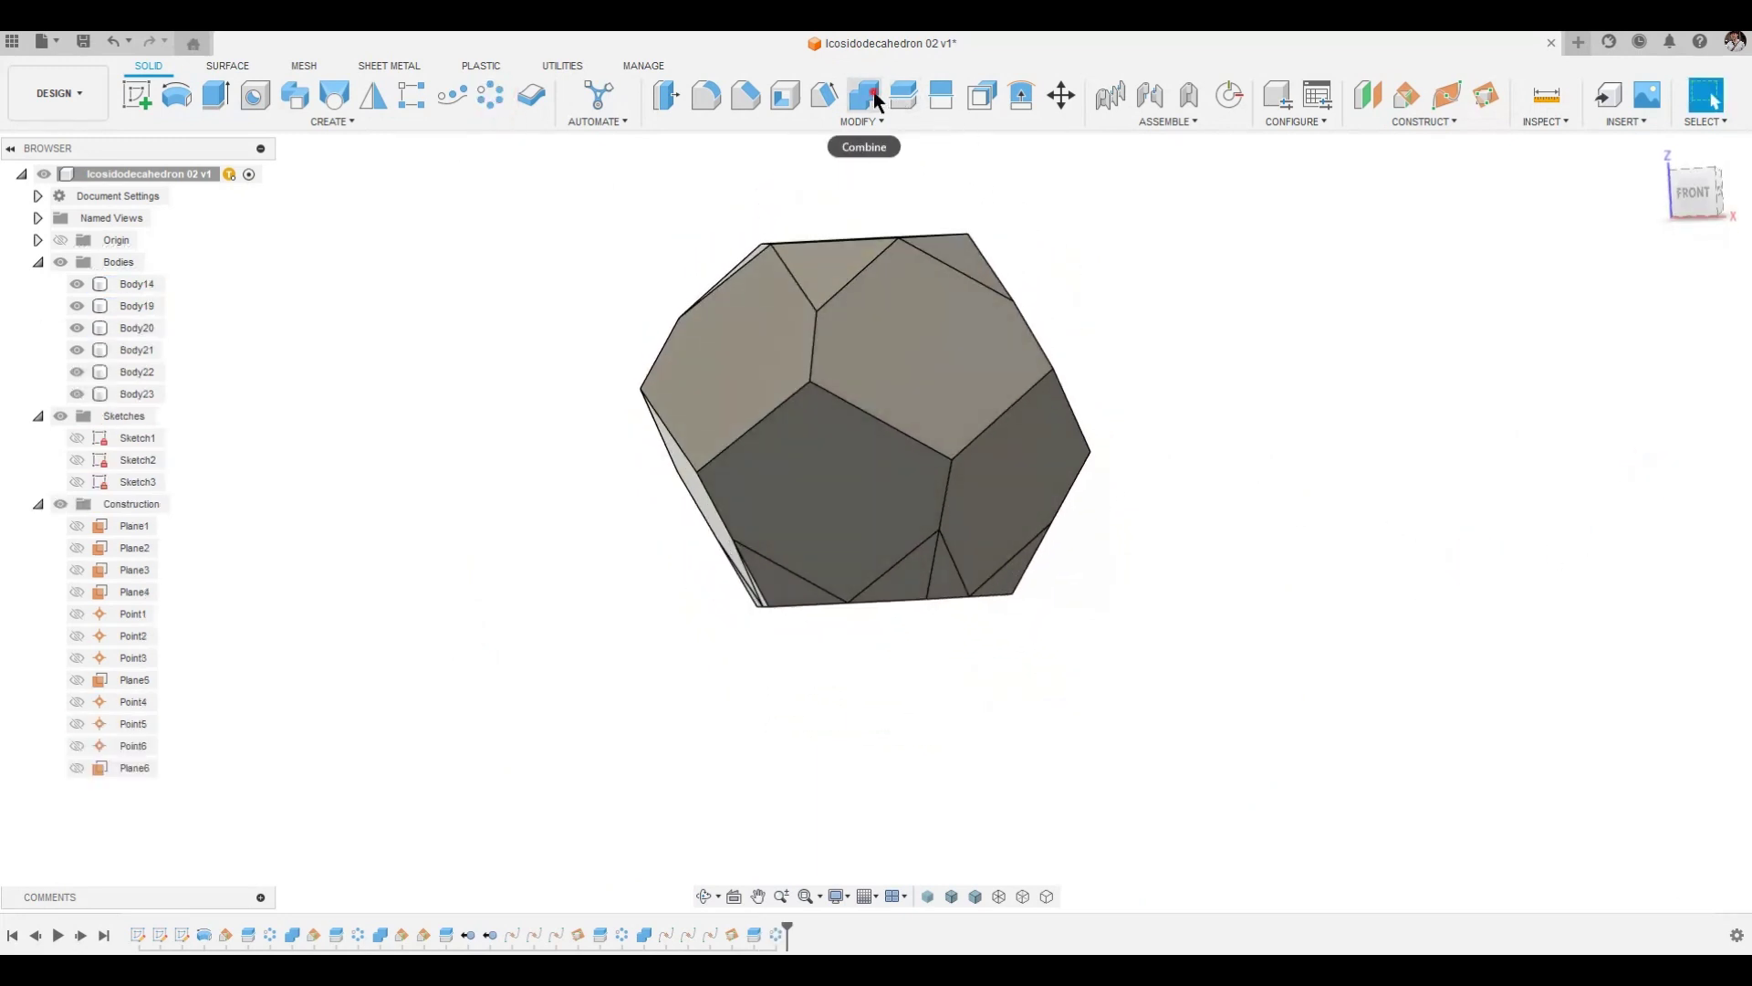
# Step: Cut the five patterned lower corner bodies from the main body with Combine
pyautogui.click(869, 99)
pyautogui.click(931, 338)
pyautogui.moveTo(1306, 316); pyautogui.dragTo(401, 841)
pyautogui.click(1652, 429)
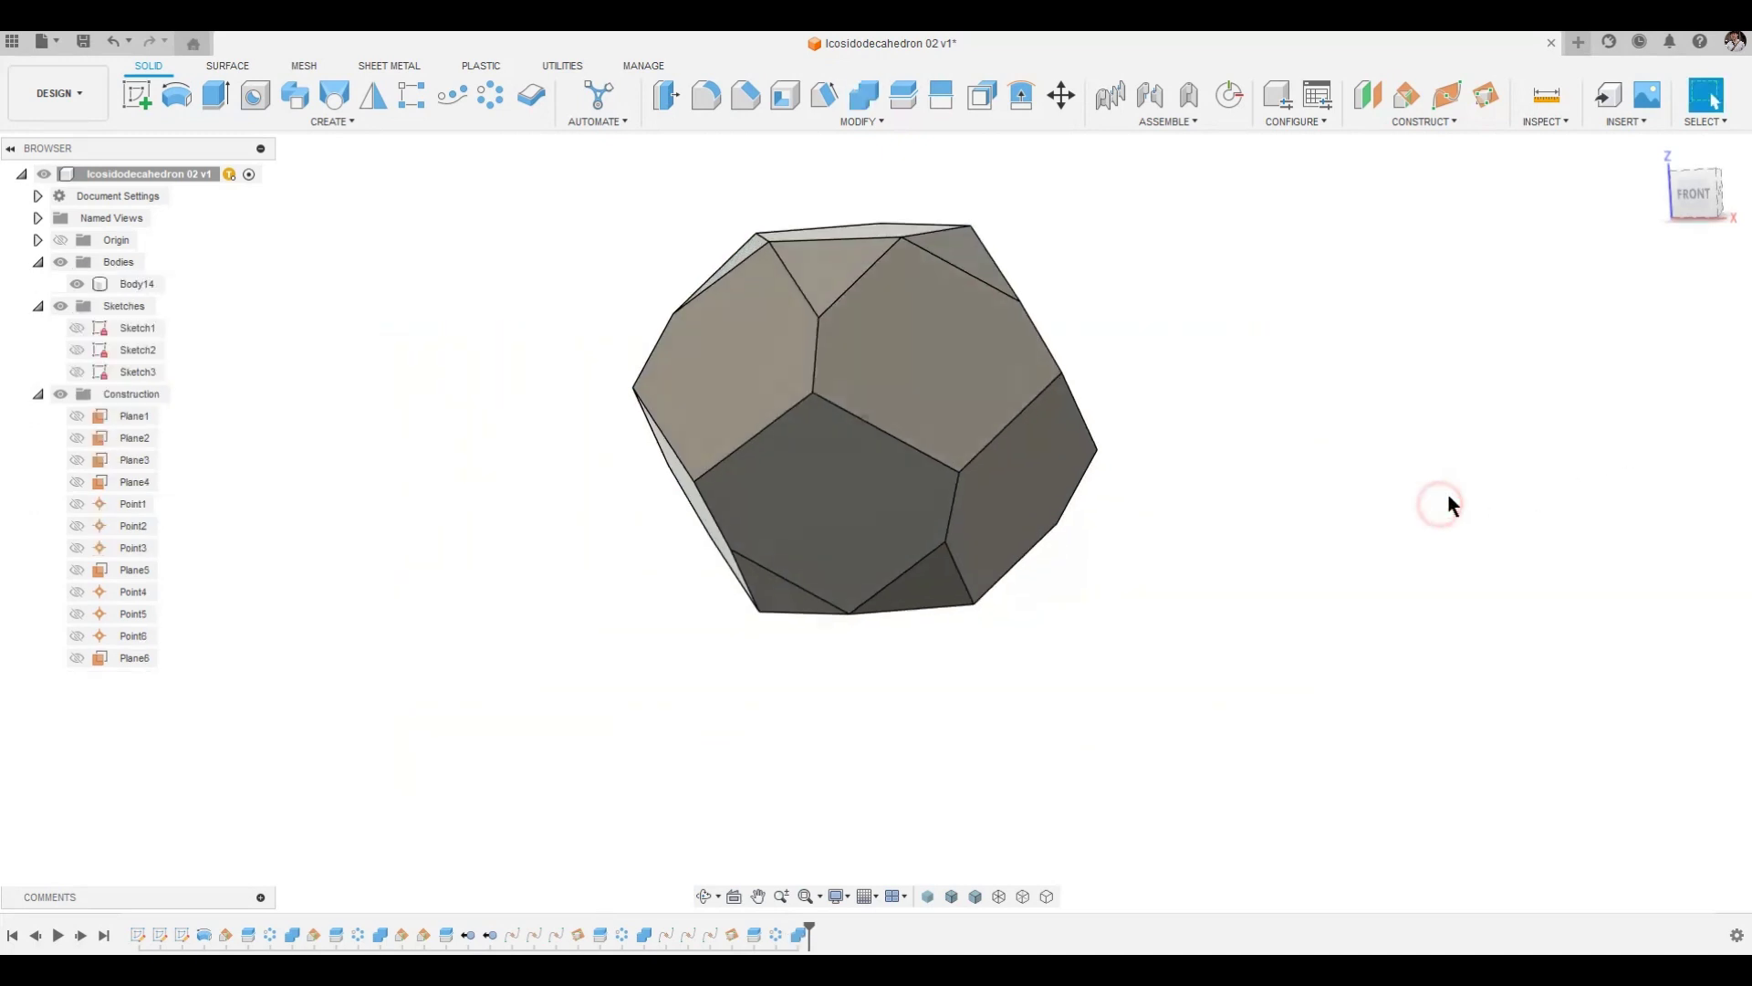
# Step: Place construction points at a proportional distance of 0.5 on the two lower edges meeting at the front vertex
pyautogui.click(1451, 127)
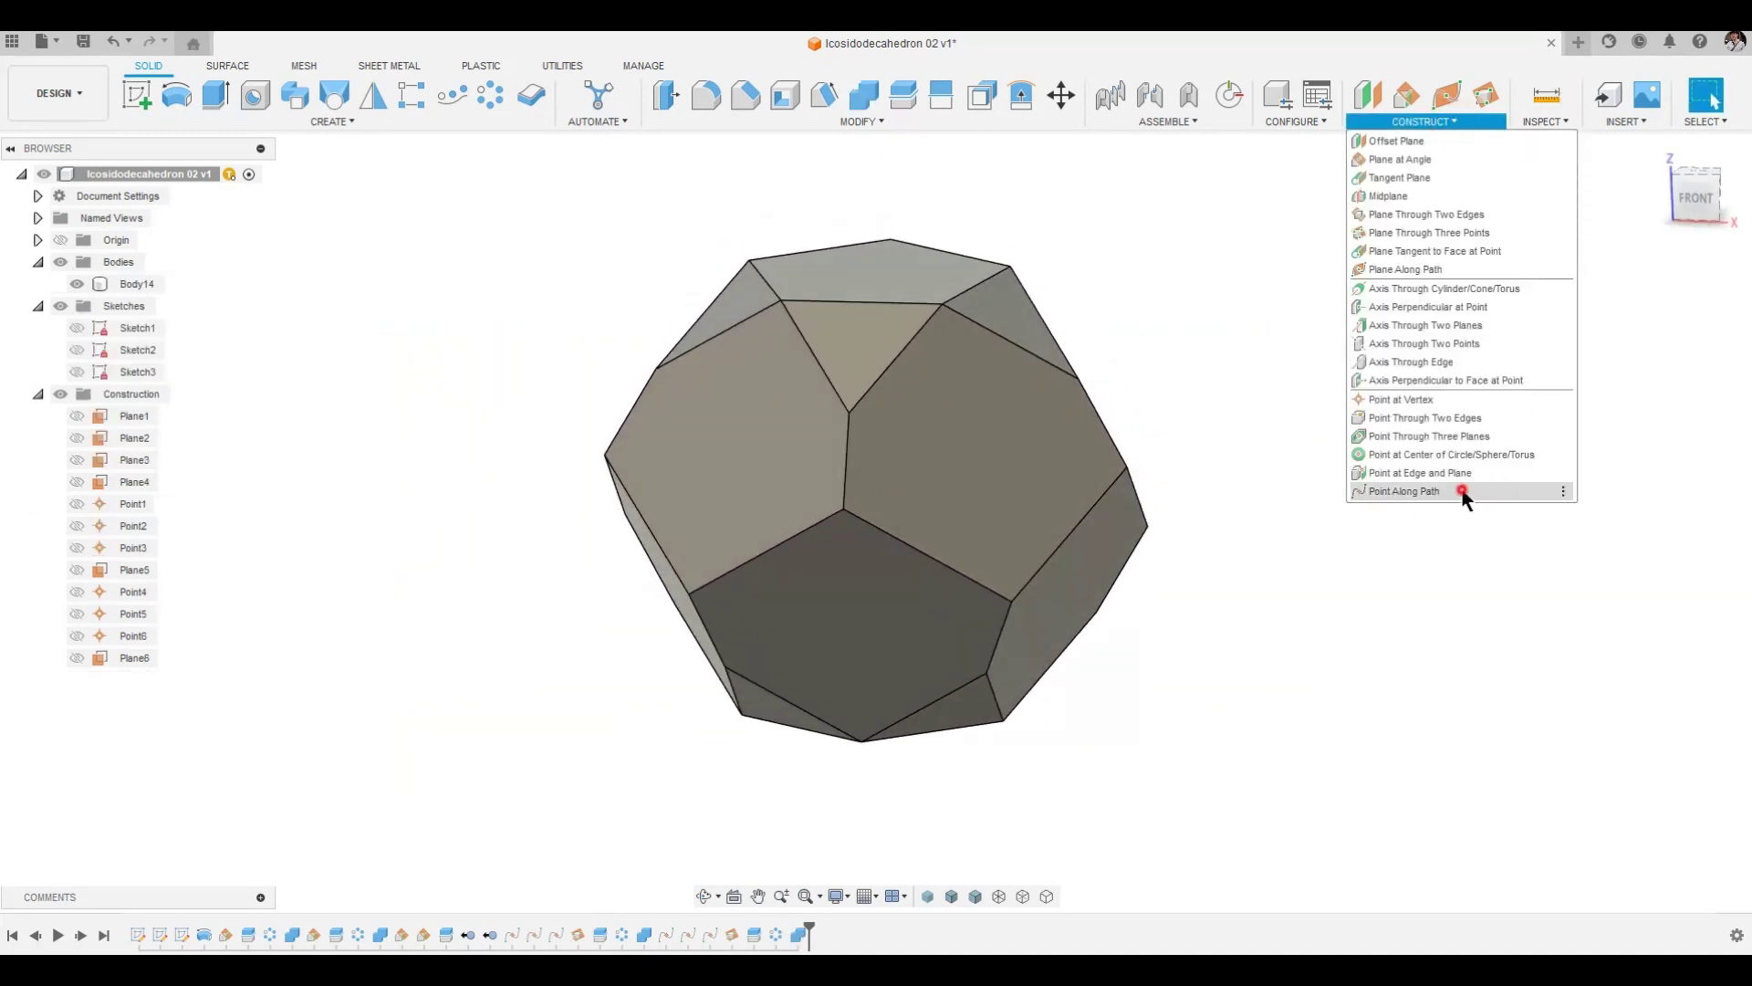
pyautogui.click(1406, 491)
pyautogui.click(760, 540)
pyautogui.write('0.5')
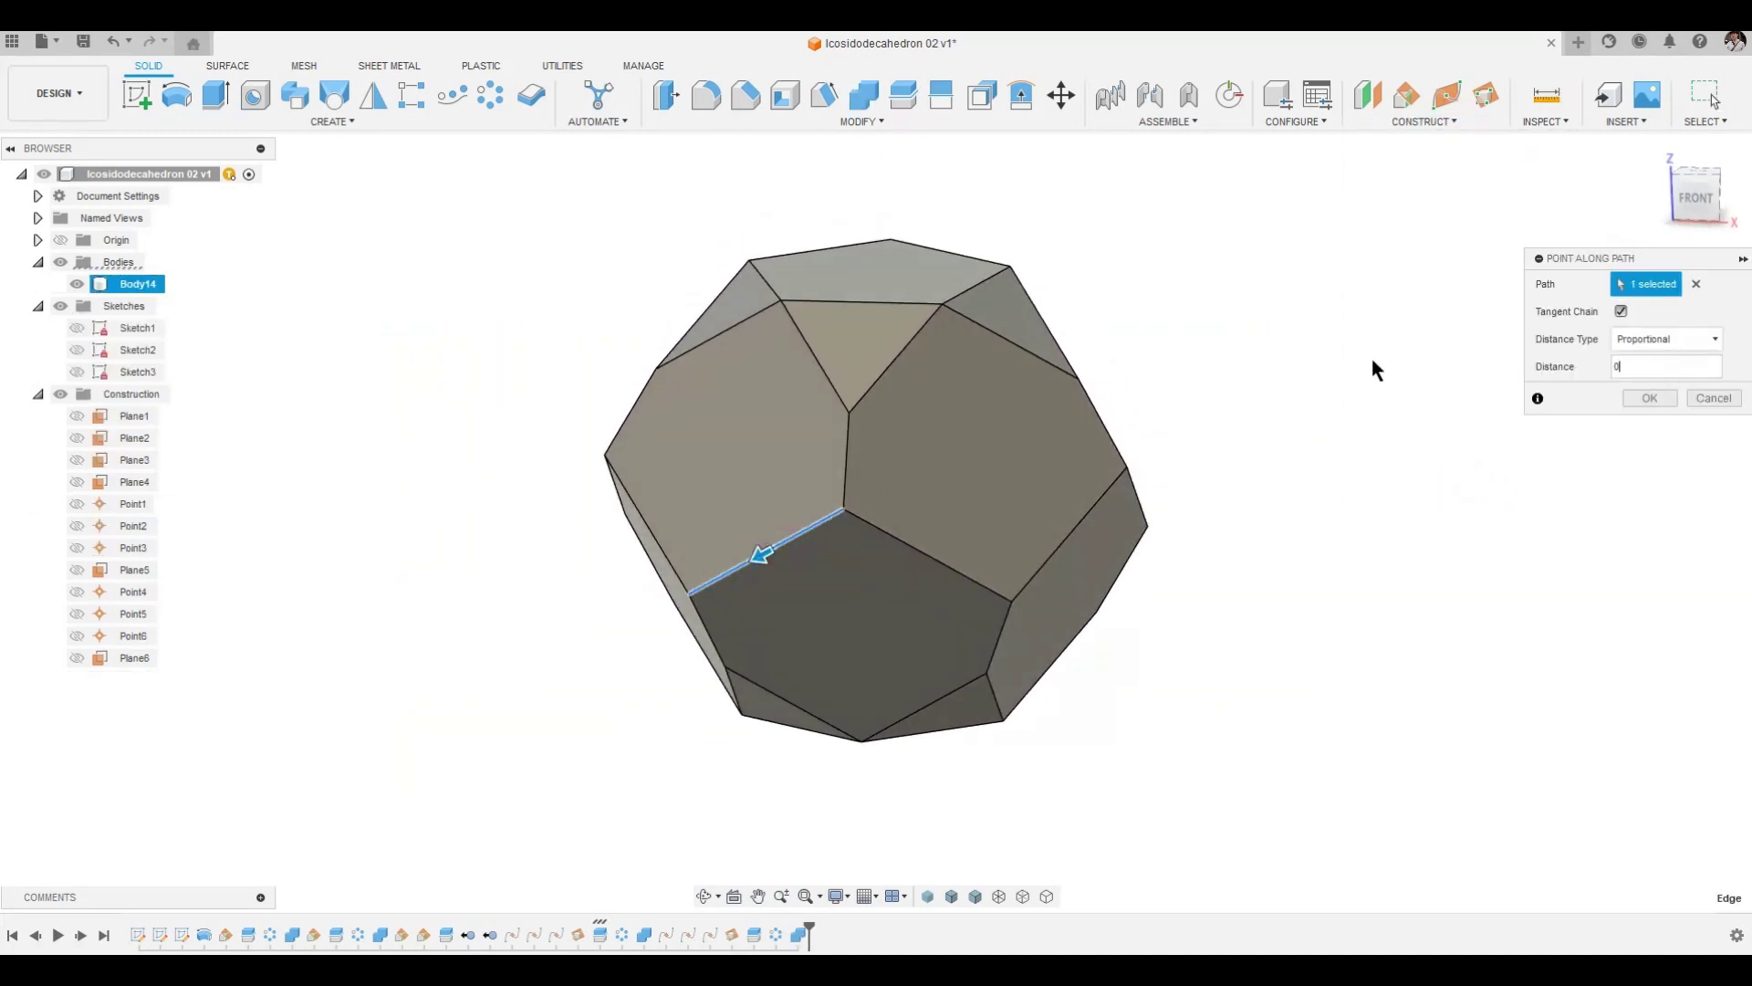
pyautogui.press('Return')
pyautogui.rightClick(1372, 359)
pyautogui.click(1373, 283)
pyautogui.click(916, 548)
pyautogui.doubleClick(1668, 367)
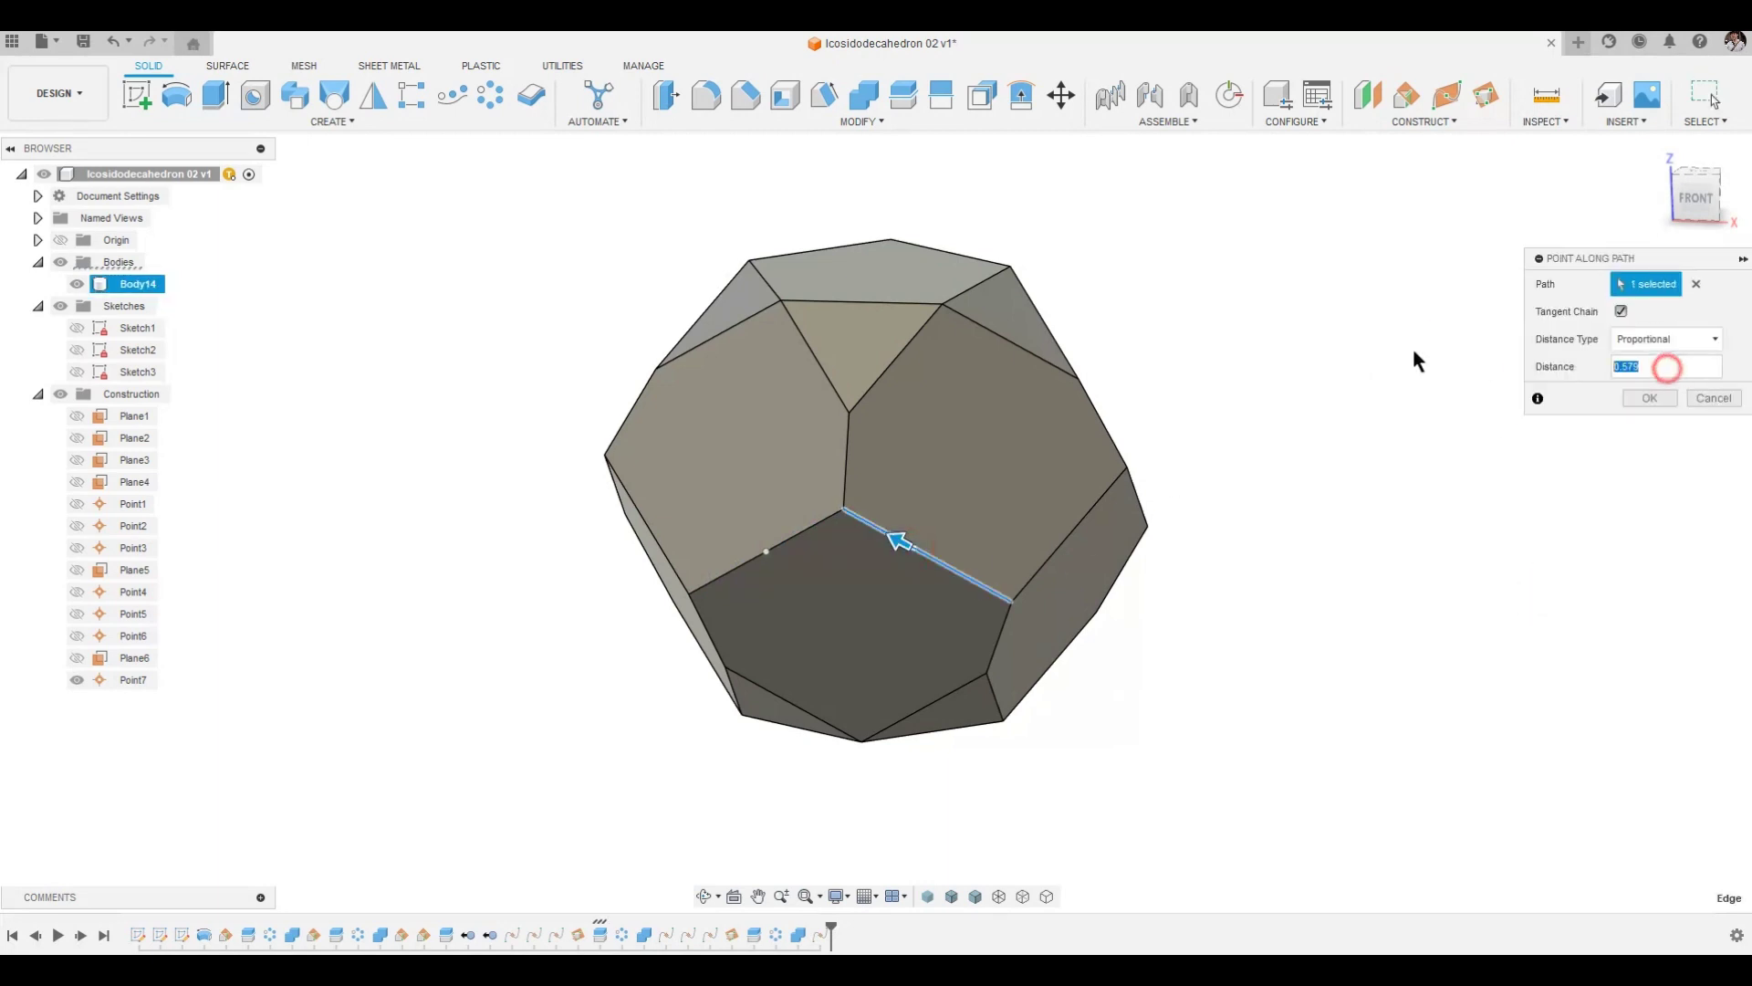
pyautogui.write('0.5')
pyautogui.press('Return')
# Step: Construct a plane through the existing corner above the front vertex and the two new edge midpoints
pyautogui.click(1489, 103)
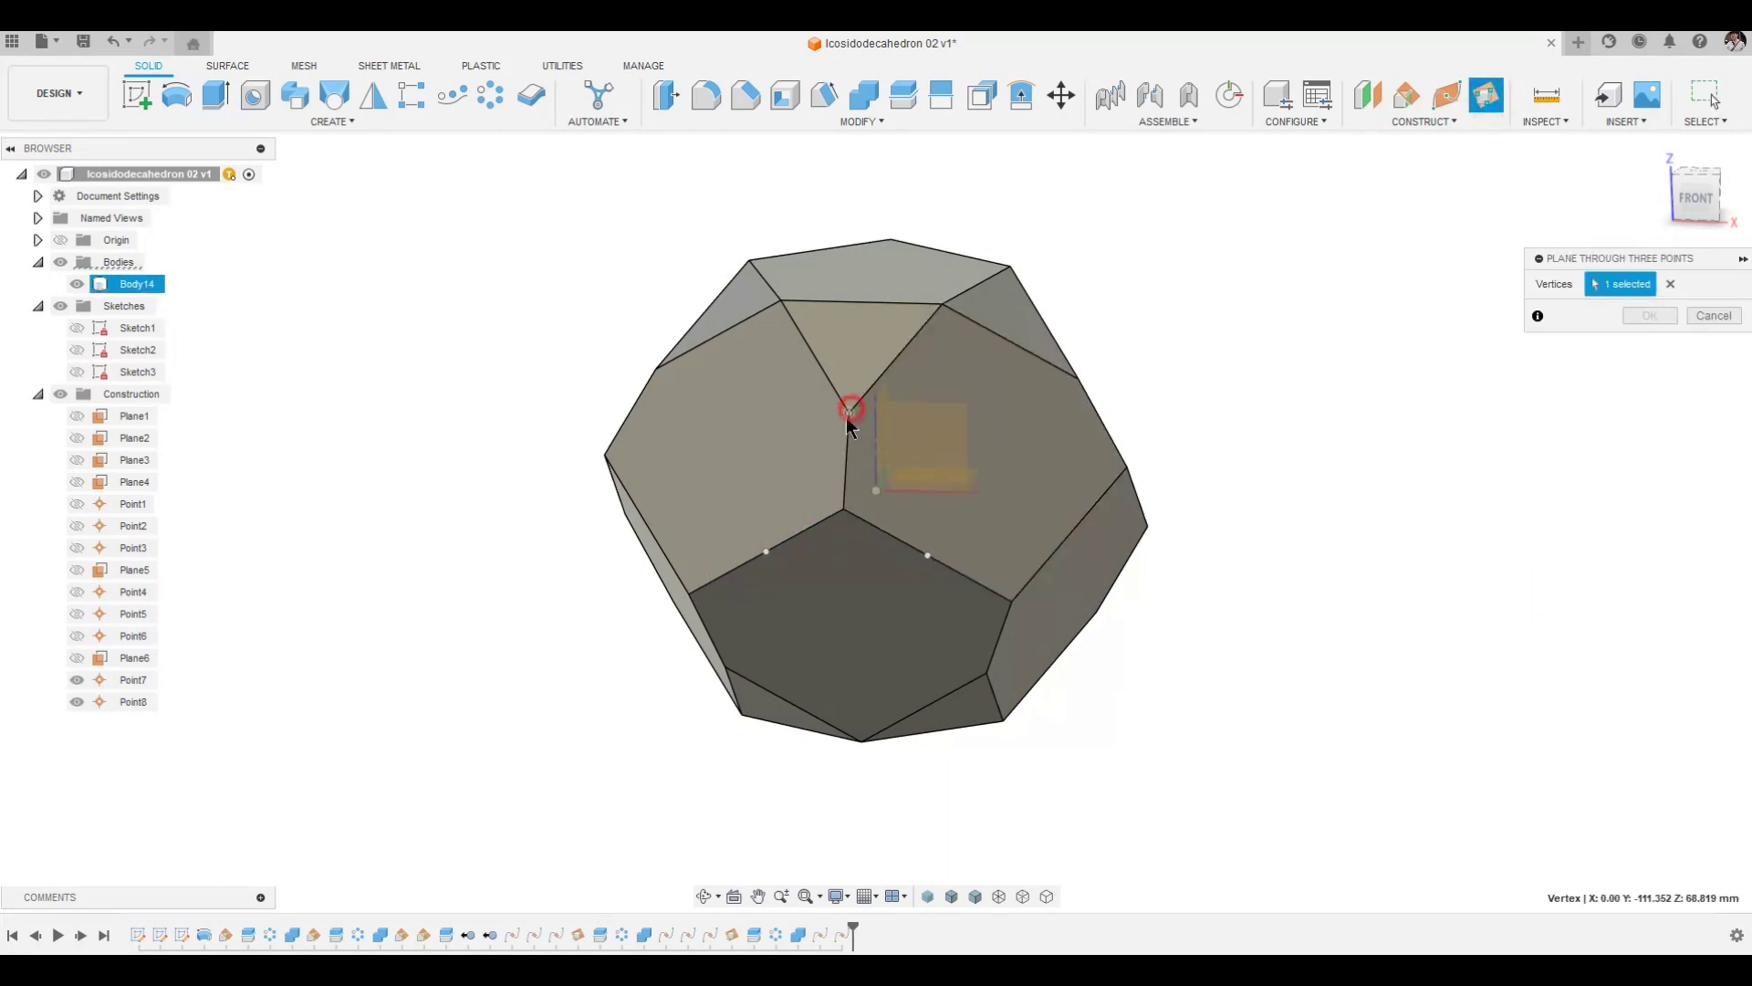
pyautogui.click(849, 414)
pyautogui.click(766, 552)
pyautogui.click(928, 555)
pyautogui.click(1652, 318)
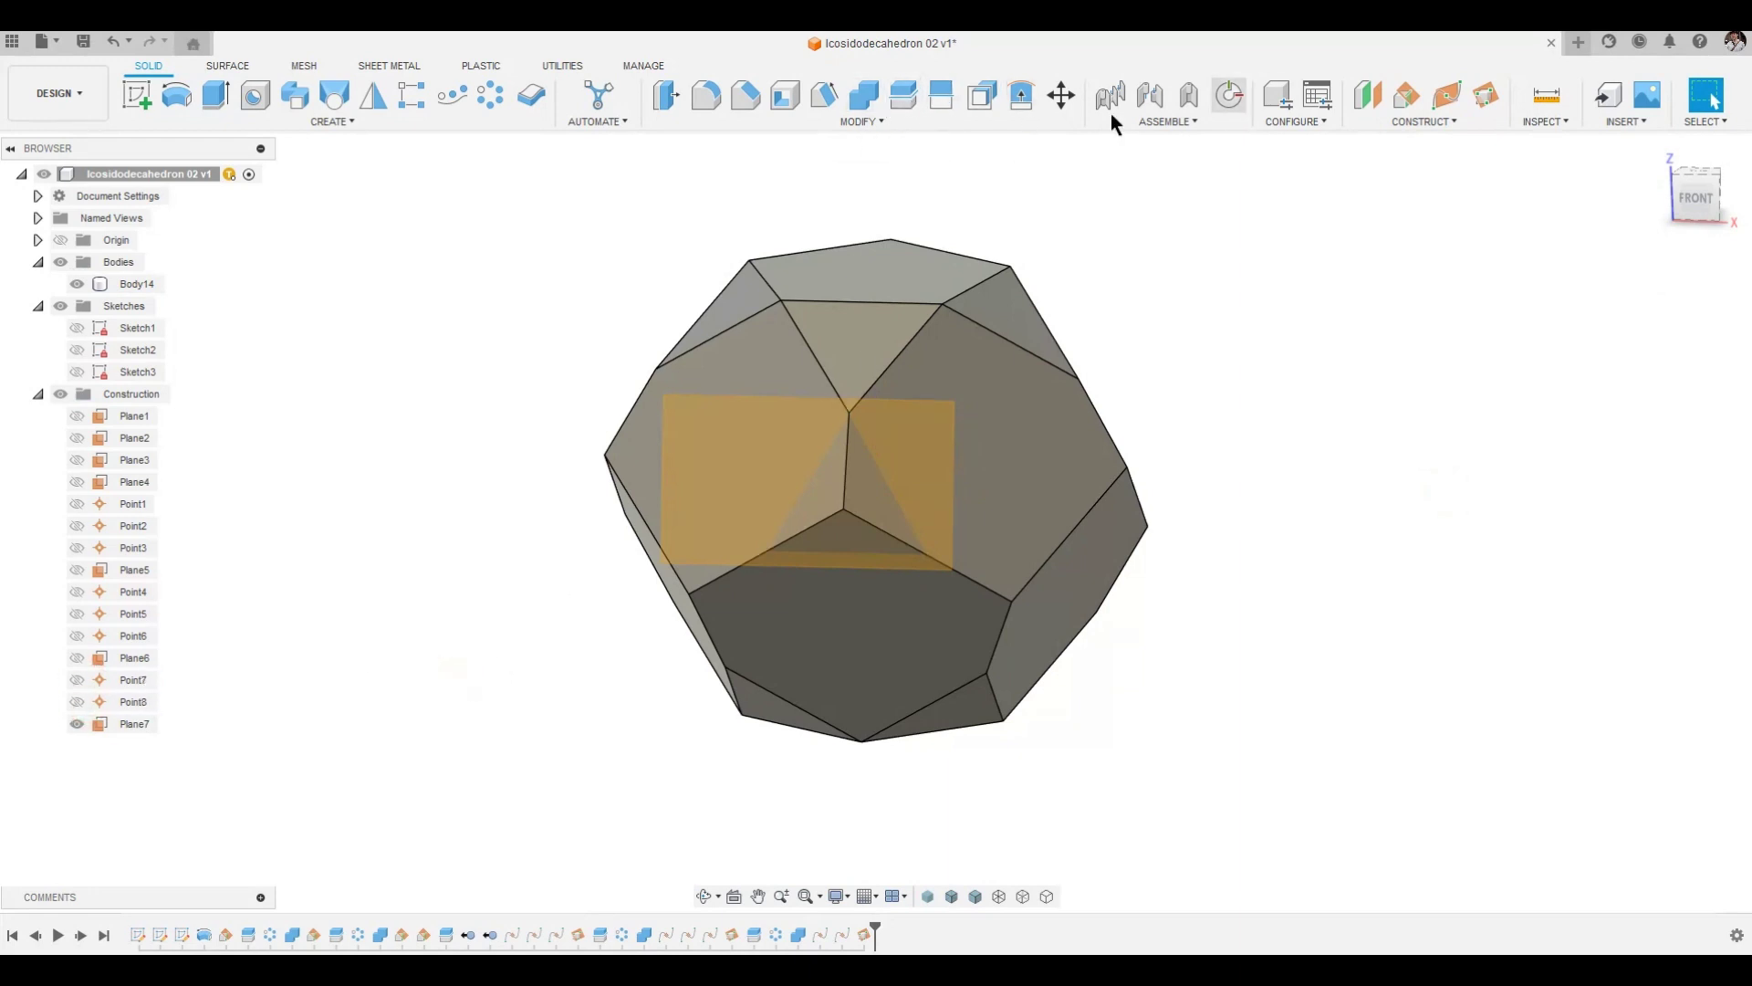
# Step: Split the main body with the new plane at the front vertex and hide that plane
pyautogui.click(903, 94)
pyautogui.click(1011, 331)
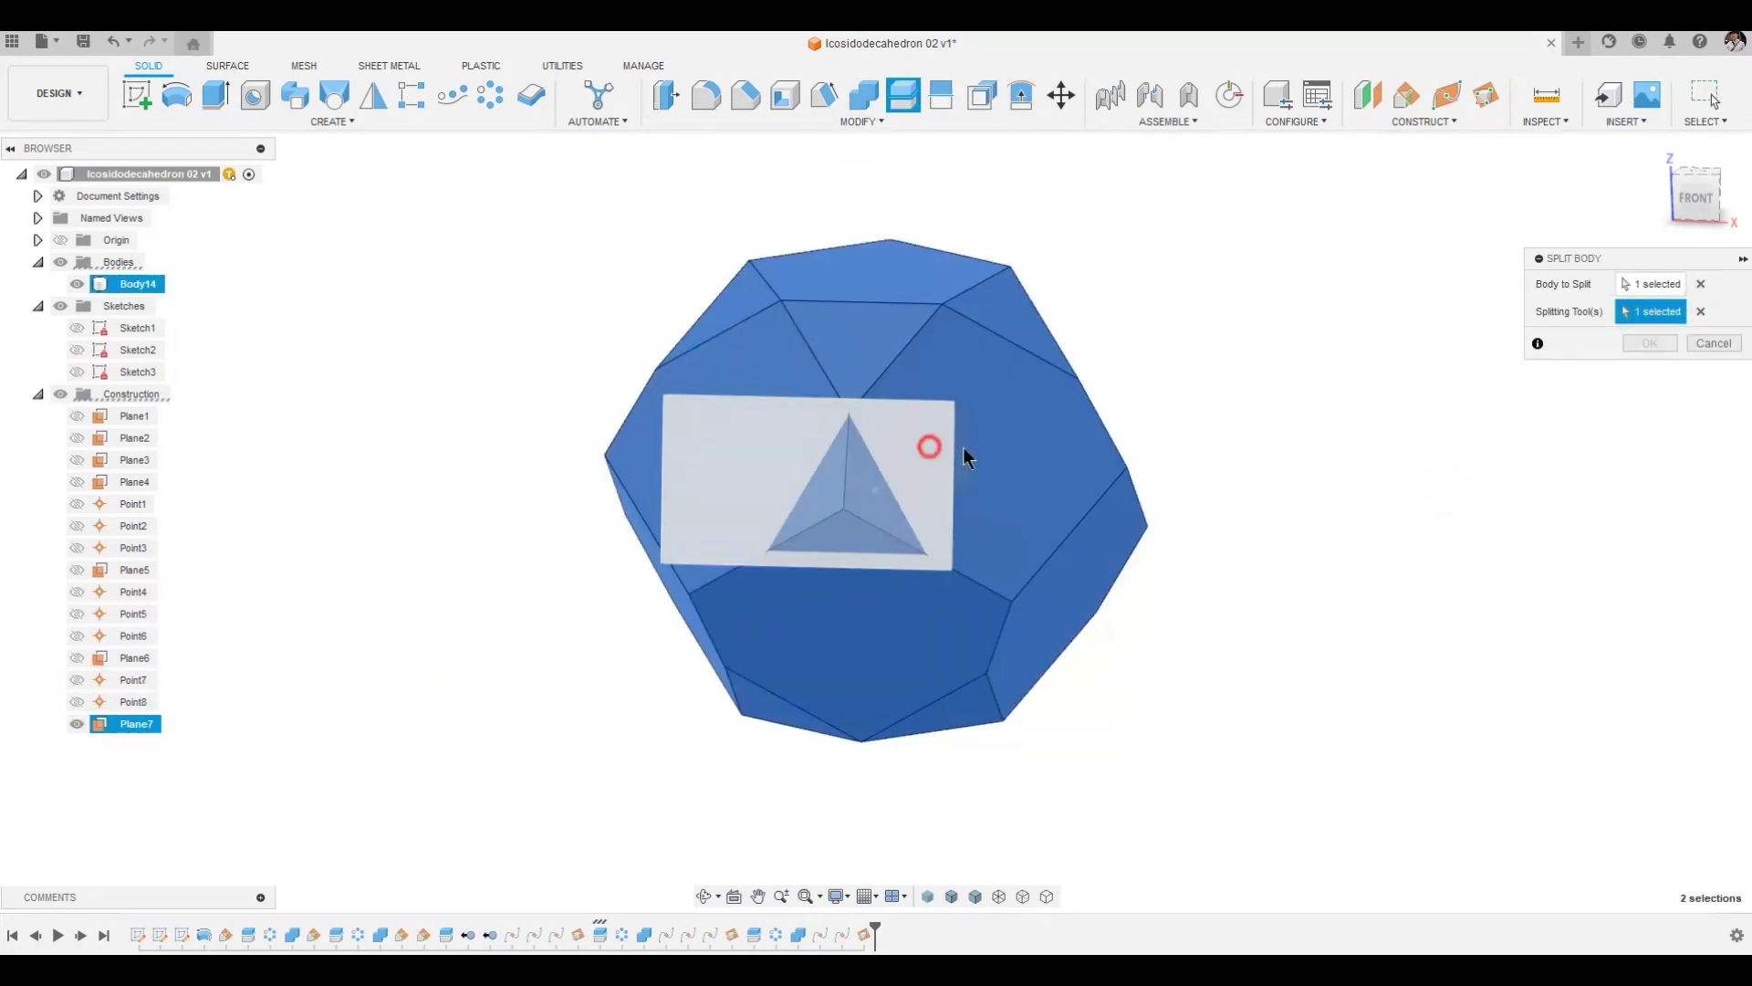
pyautogui.click(963, 452)
pyautogui.click(1650, 370)
pyautogui.click(77, 746)
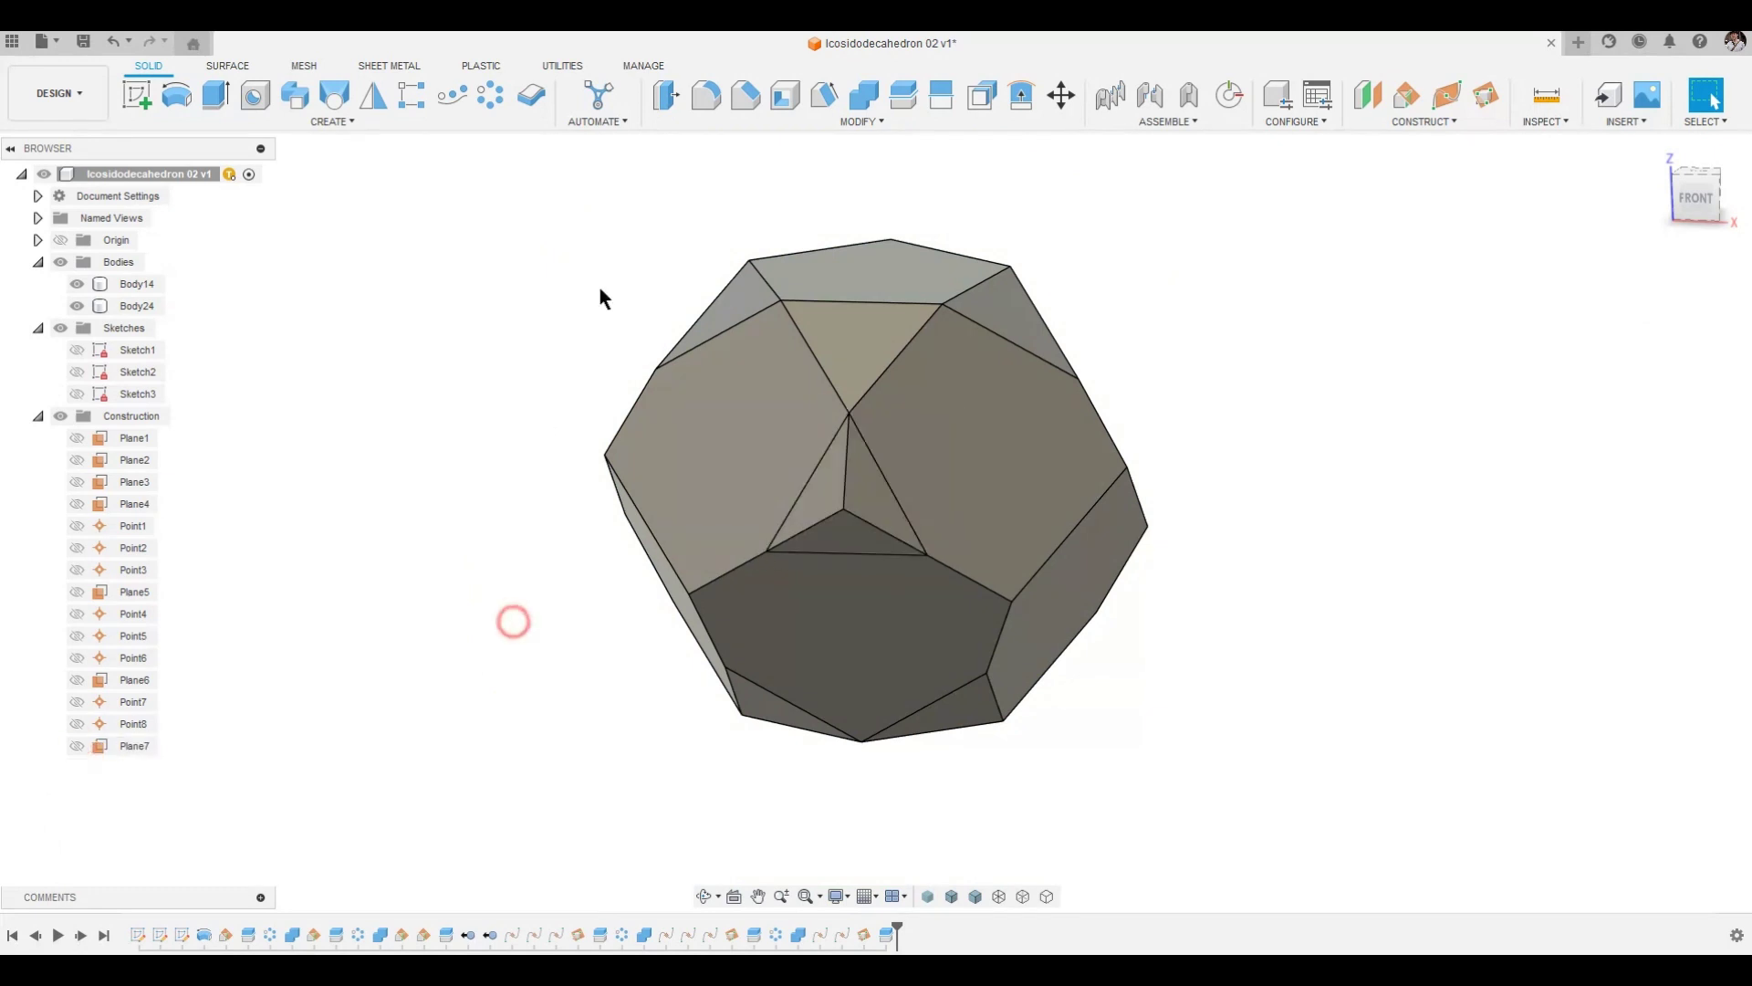
# Step: Circular-pattern the small front corner body around the Z axis with a quantity of 5
pyautogui.click(491, 94)
pyautogui.click(849, 507)
pyautogui.click(1632, 366)
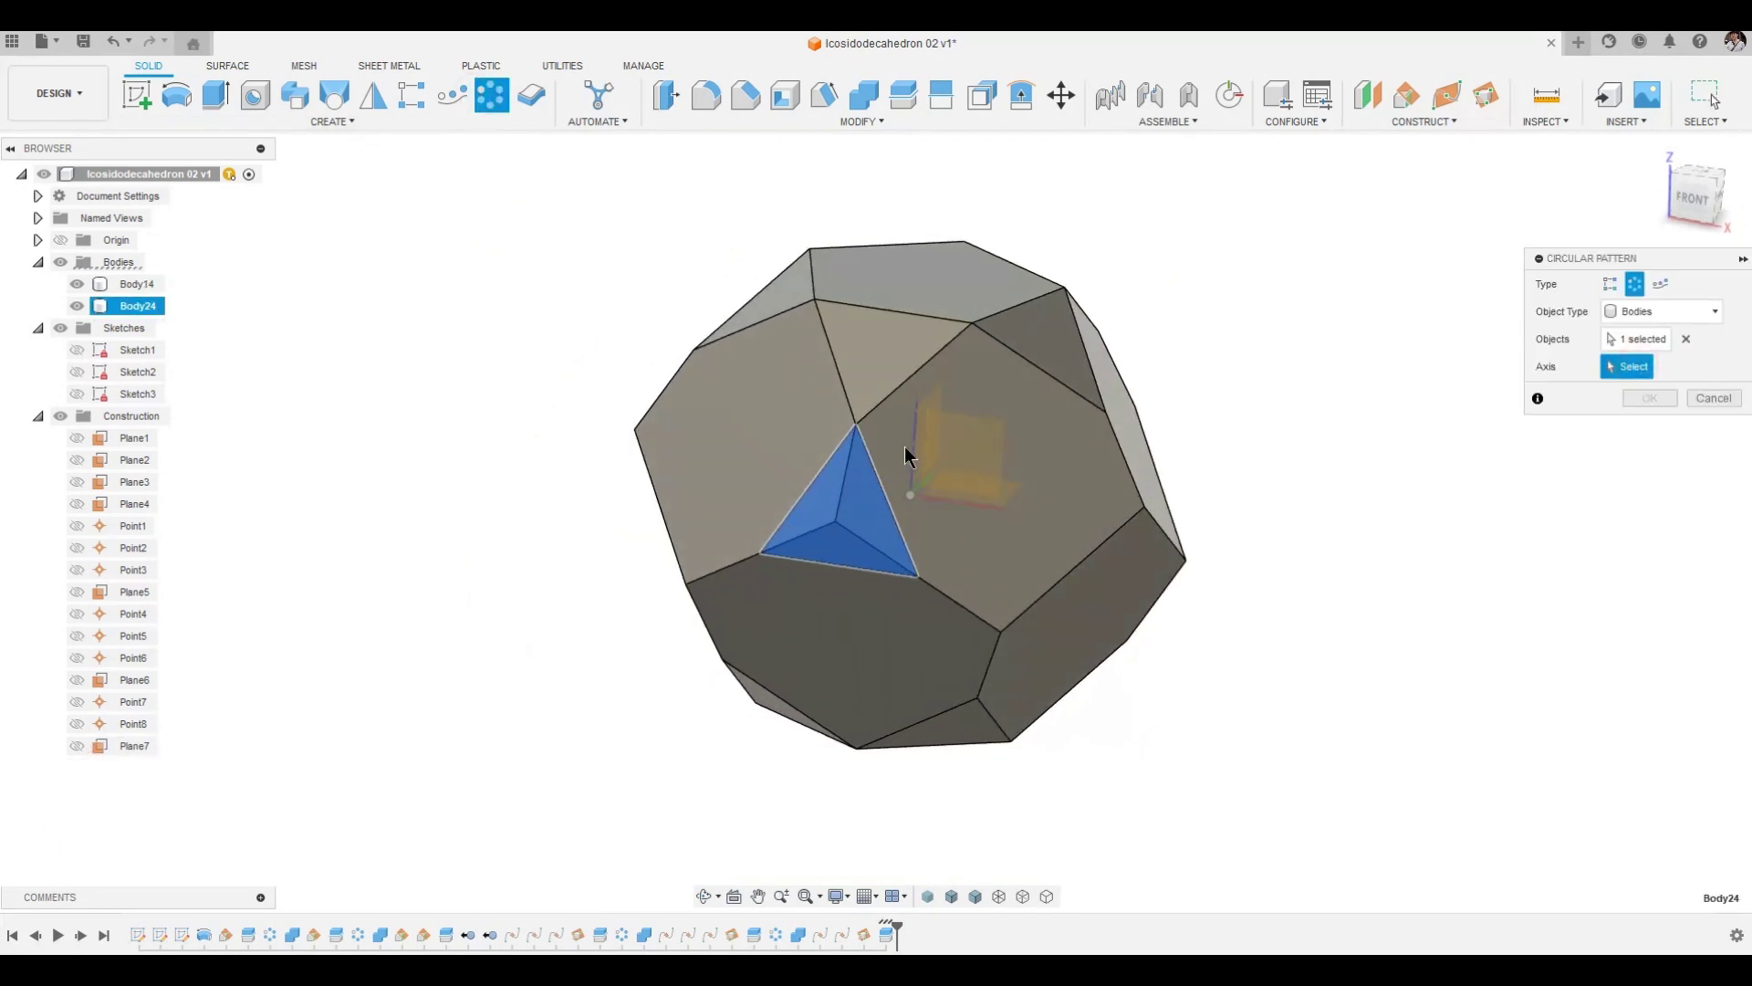
pyautogui.click(911, 450)
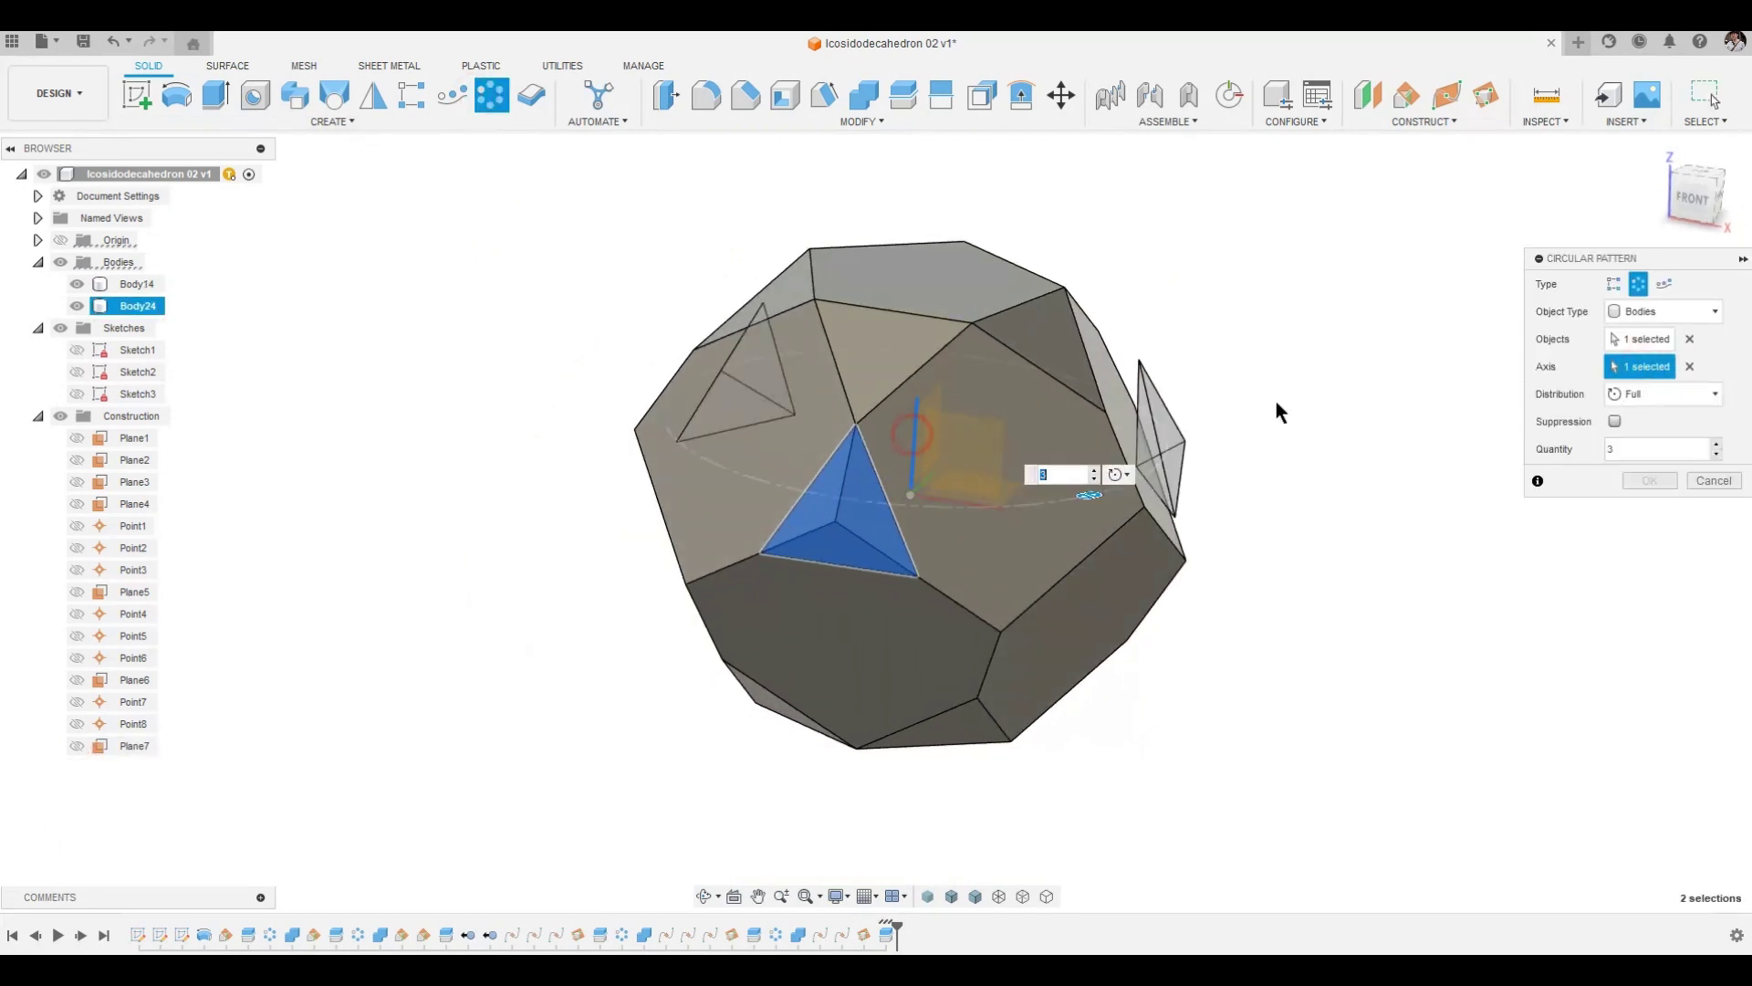
pyautogui.click(1716, 443)
pyautogui.click(1716, 443)
pyautogui.click(1651, 480)
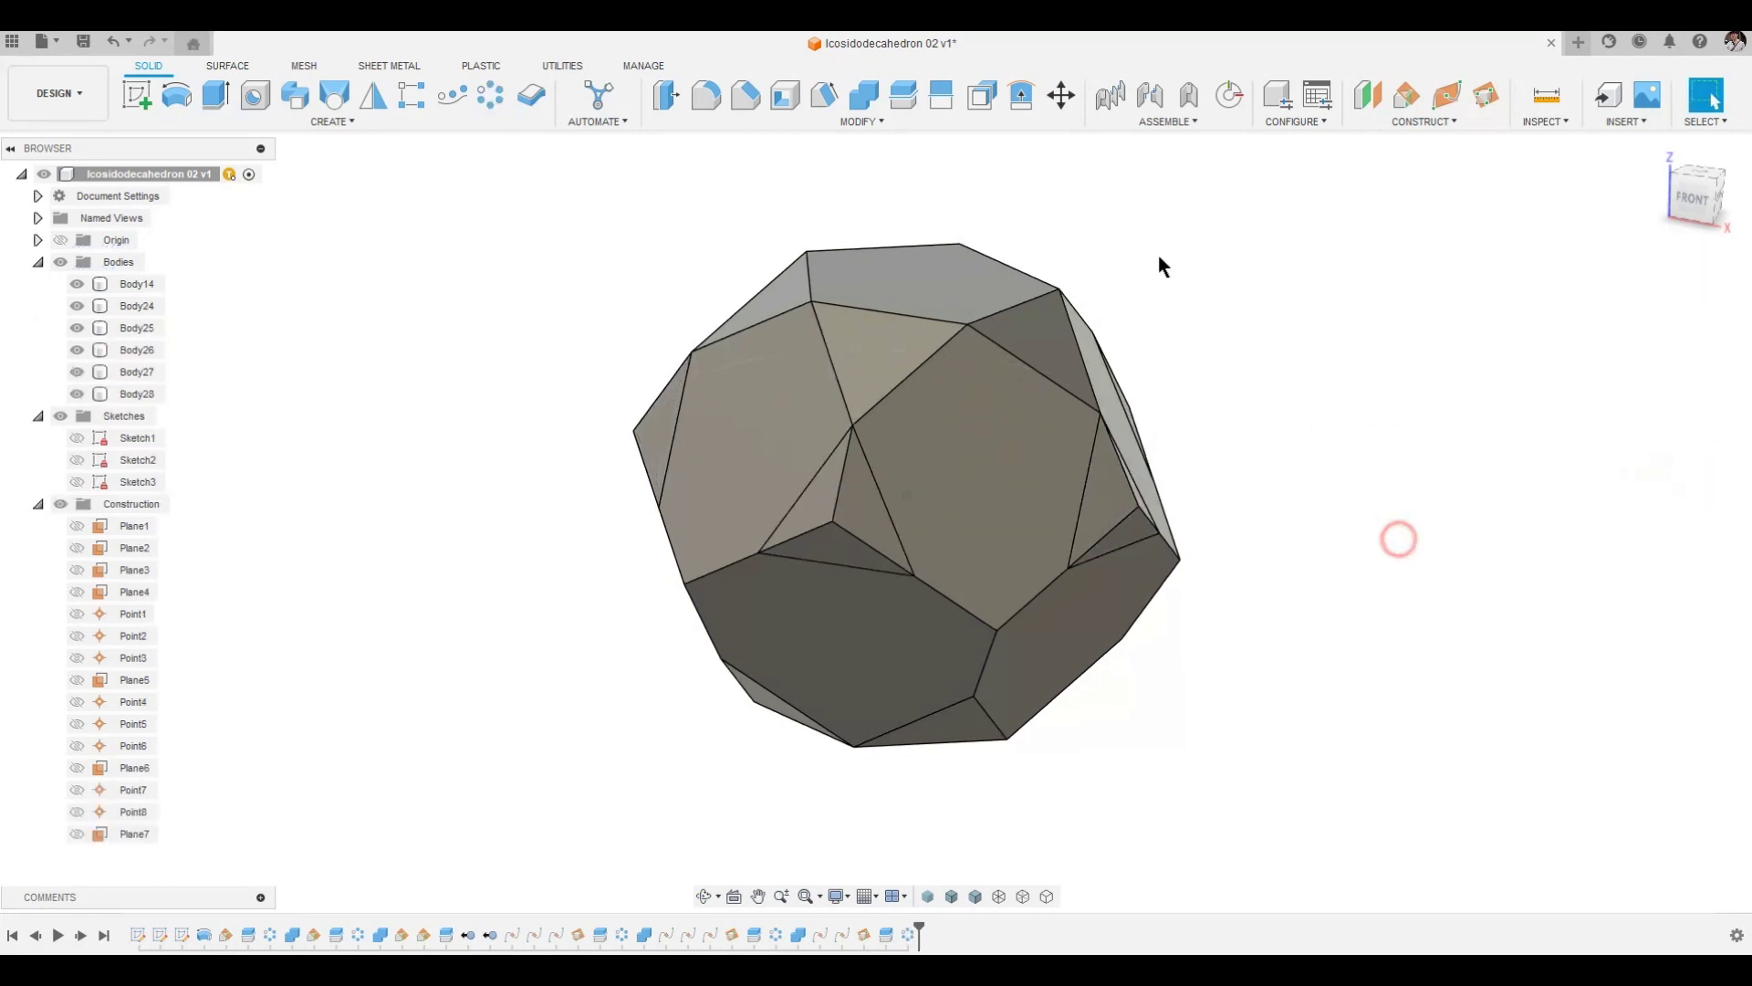
# Step: Cut the five patterned front corner bodies from the main body with Combine
pyautogui.click(862, 97)
pyautogui.click(1033, 686)
pyautogui.moveTo(1207, 271); pyautogui.dragTo(1079, 752)
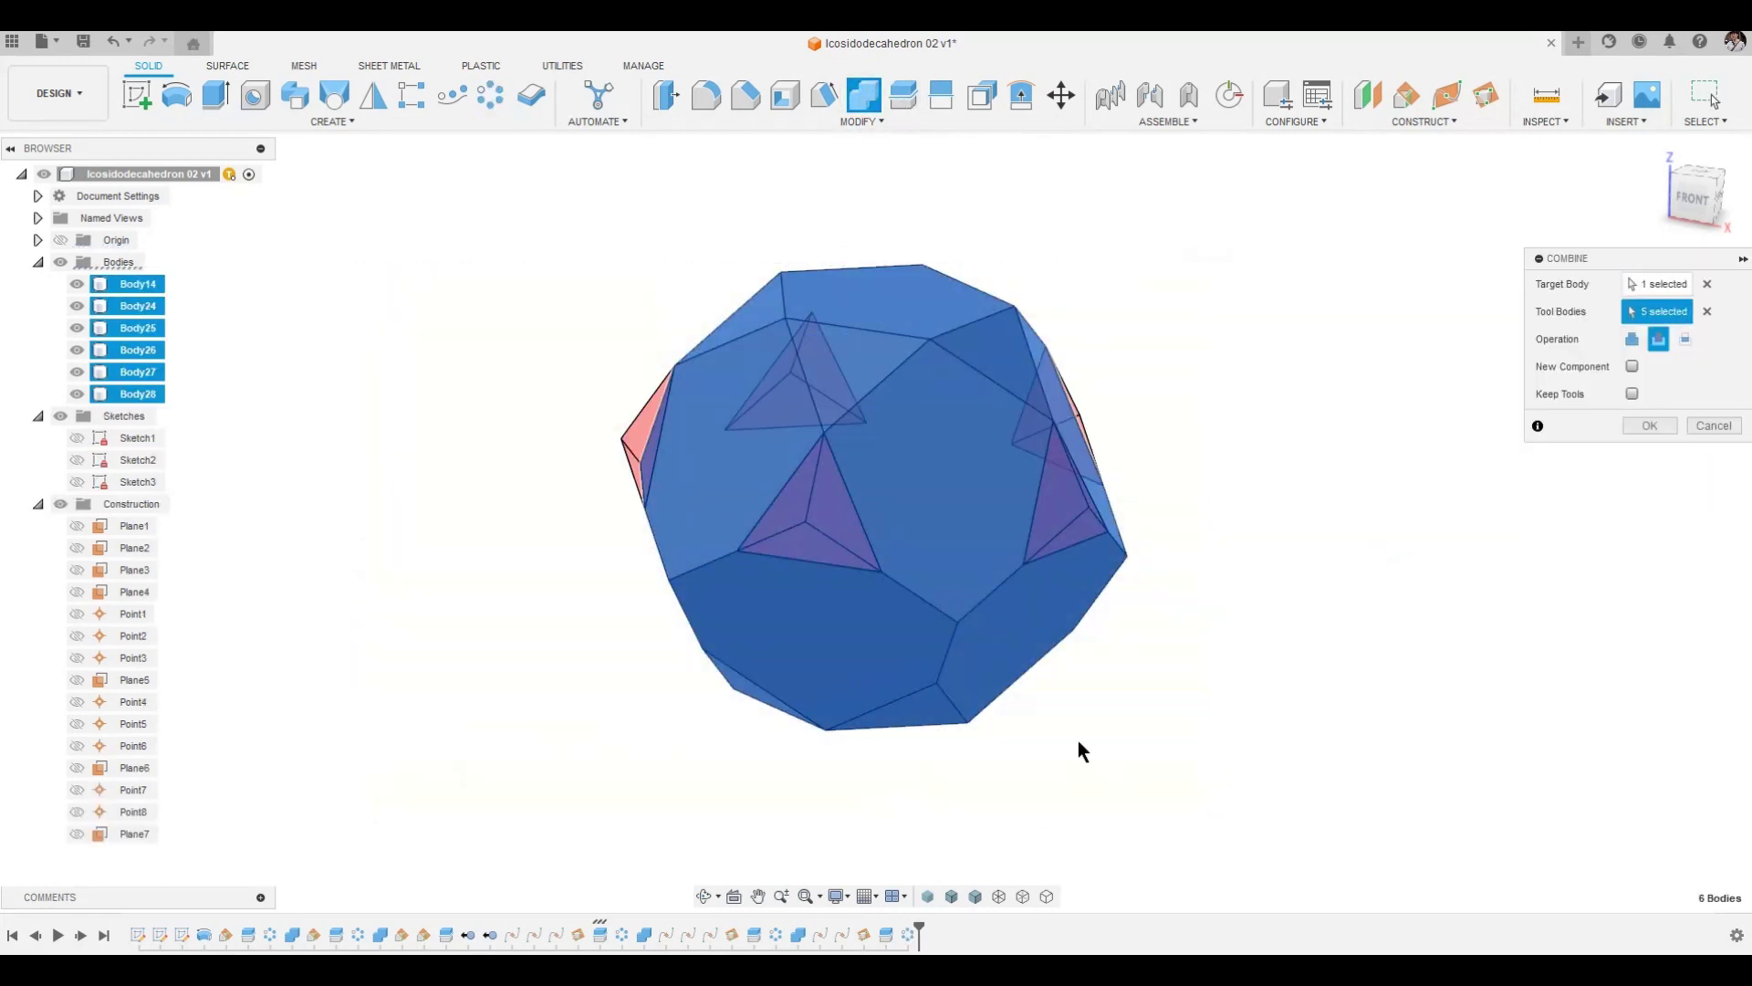
pyautogui.click(1650, 425)
# Step: Construct a plane through the three existing corner points surrounding a remaining untruncated vertex below the middle
pyautogui.keyDown('shift'); pyautogui.moveTo(1315, 528); pyautogui.dragTo(1422, 283, button='middle'); pyautogui.keyUp('shift')
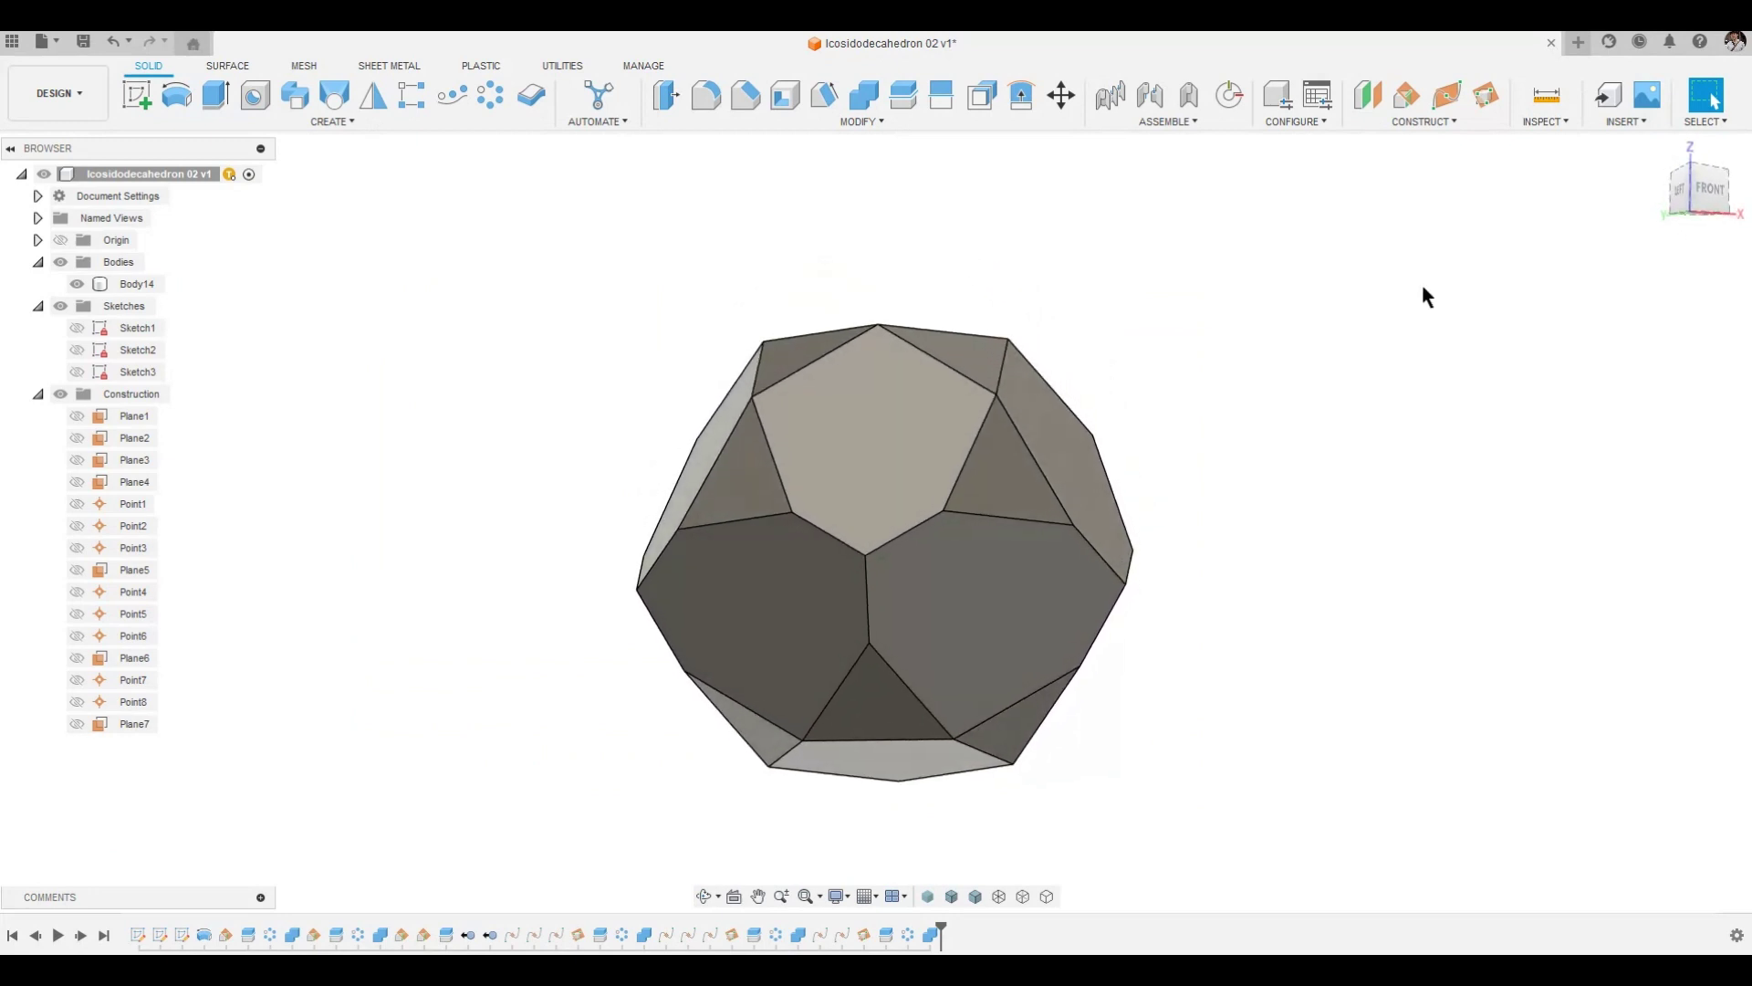
pyautogui.click(1485, 95)
pyautogui.click(795, 512)
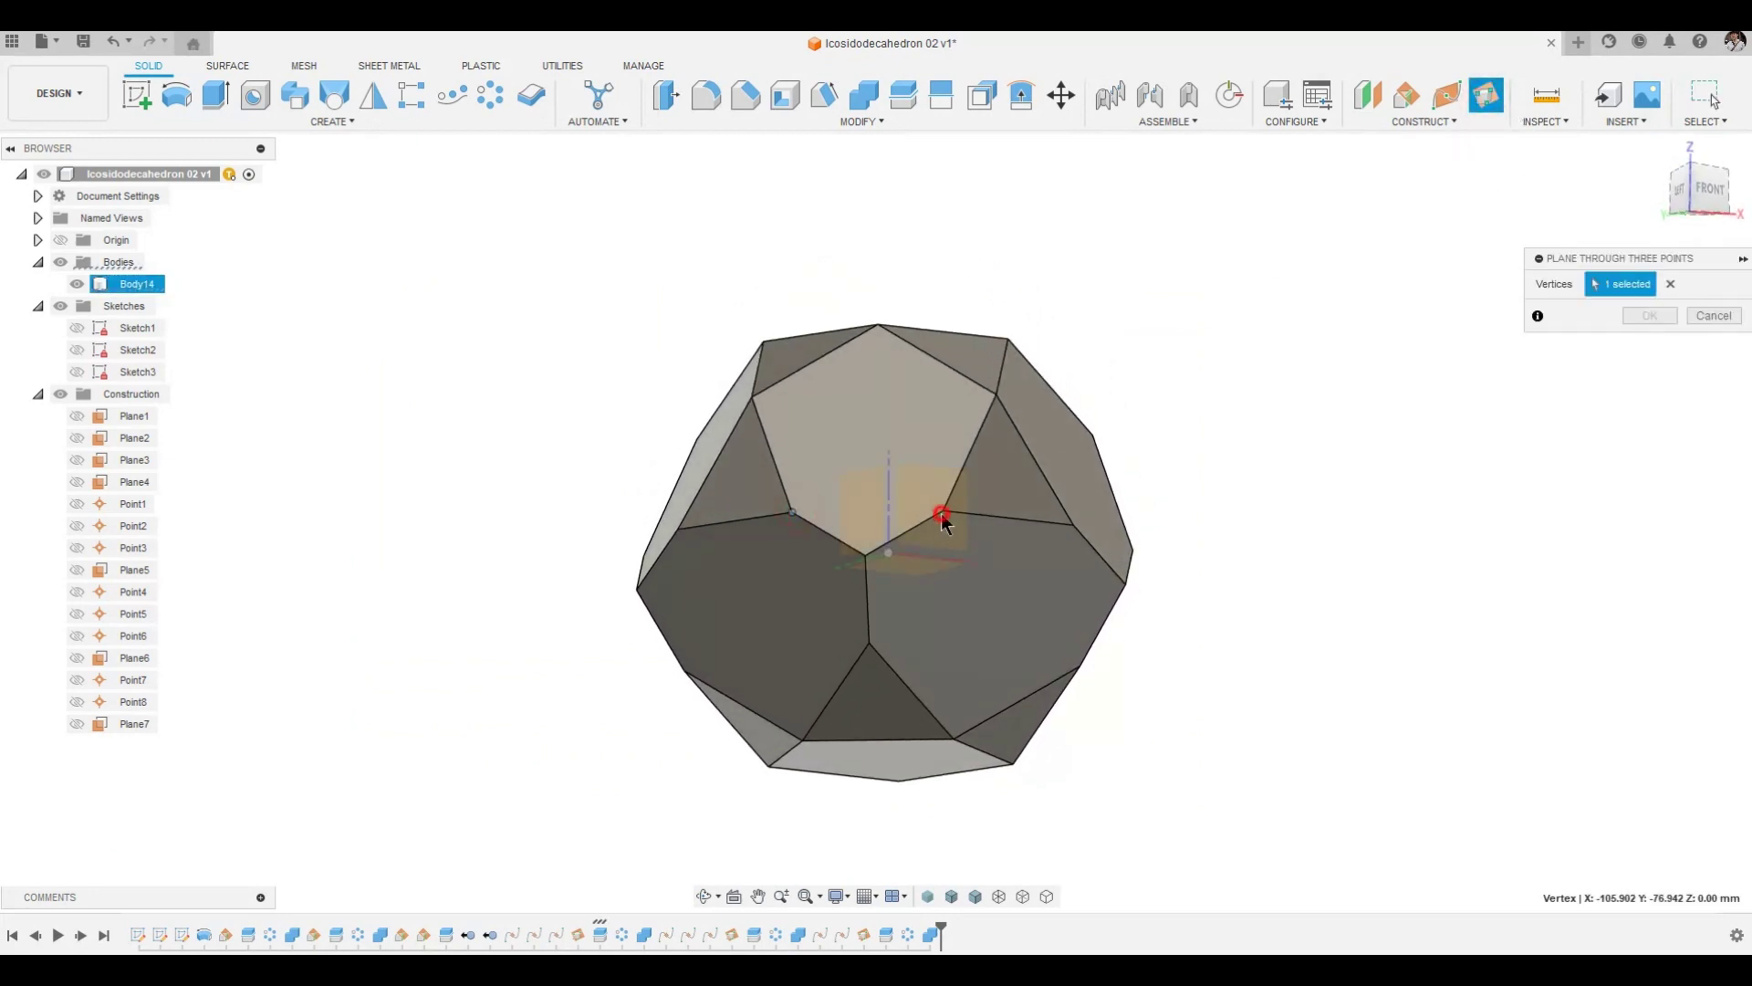
pyautogui.click(944, 511)
pyautogui.click(868, 644)
pyautogui.click(1650, 316)
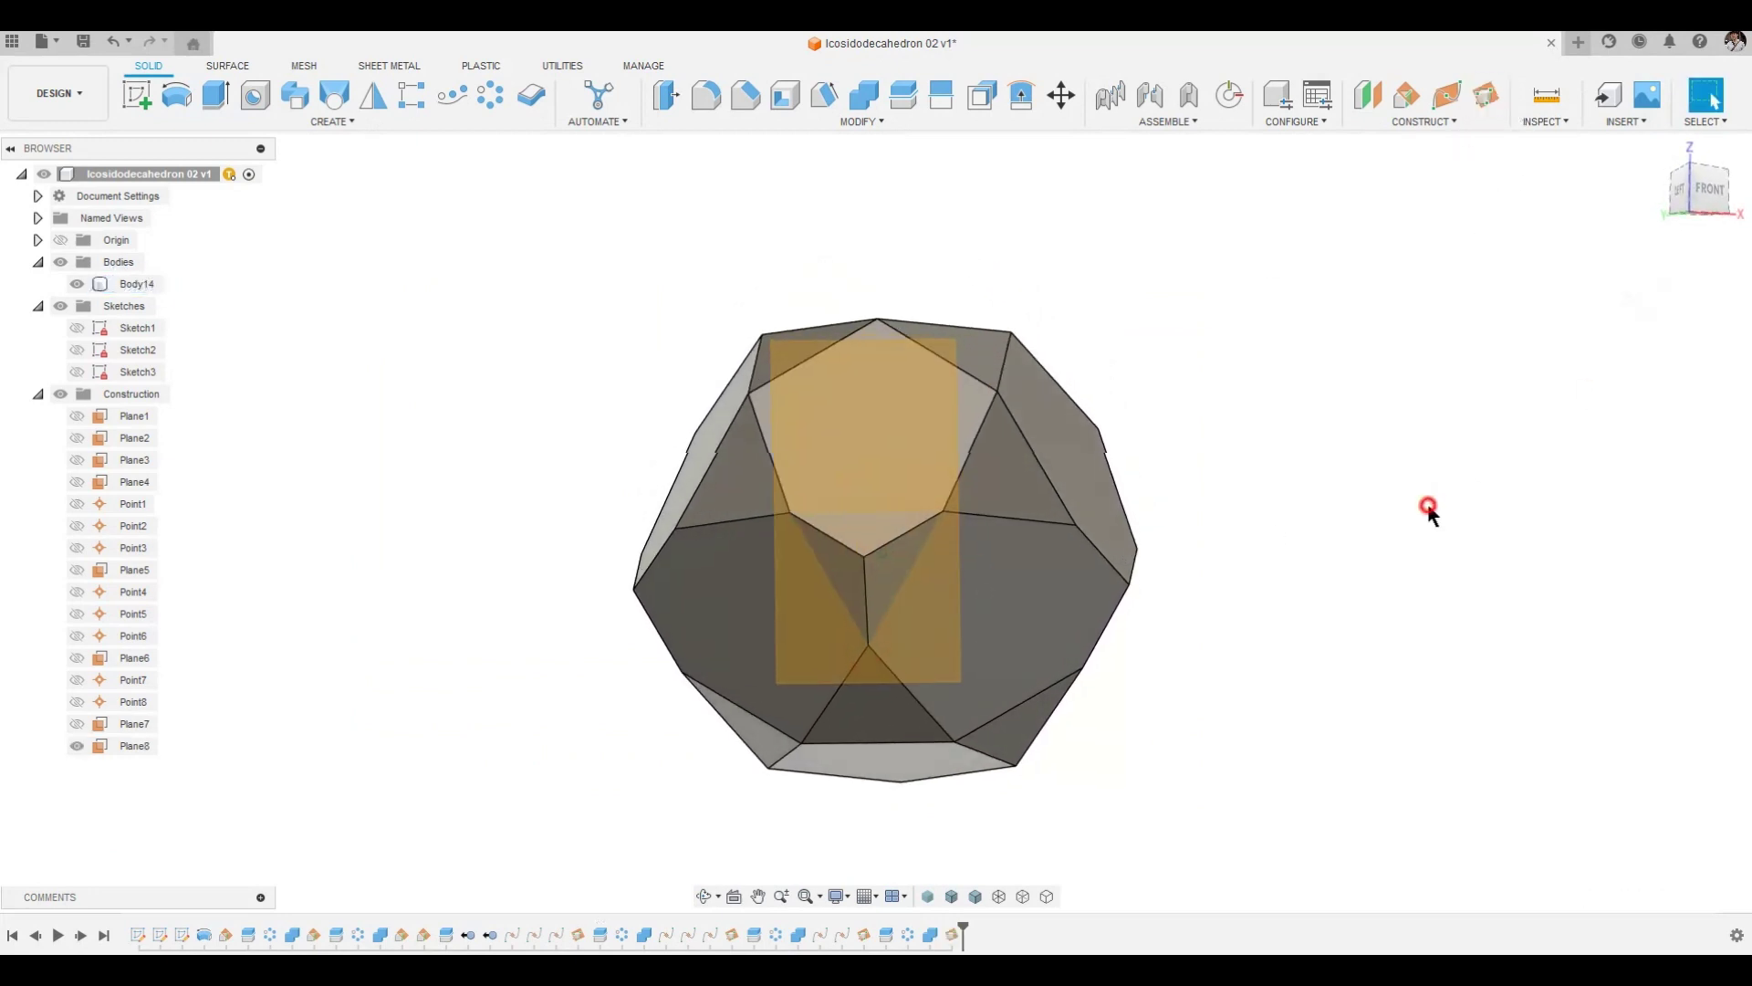
# Step: Split the main body with the new plane at the remaining vertex
pyautogui.keyDown('shift'); pyautogui.moveTo(1427, 508); pyautogui.dragTo(1296, 474, button='middle'); pyautogui.keyUp('shift')
pyautogui.click(903, 95)
pyautogui.click(916, 457)
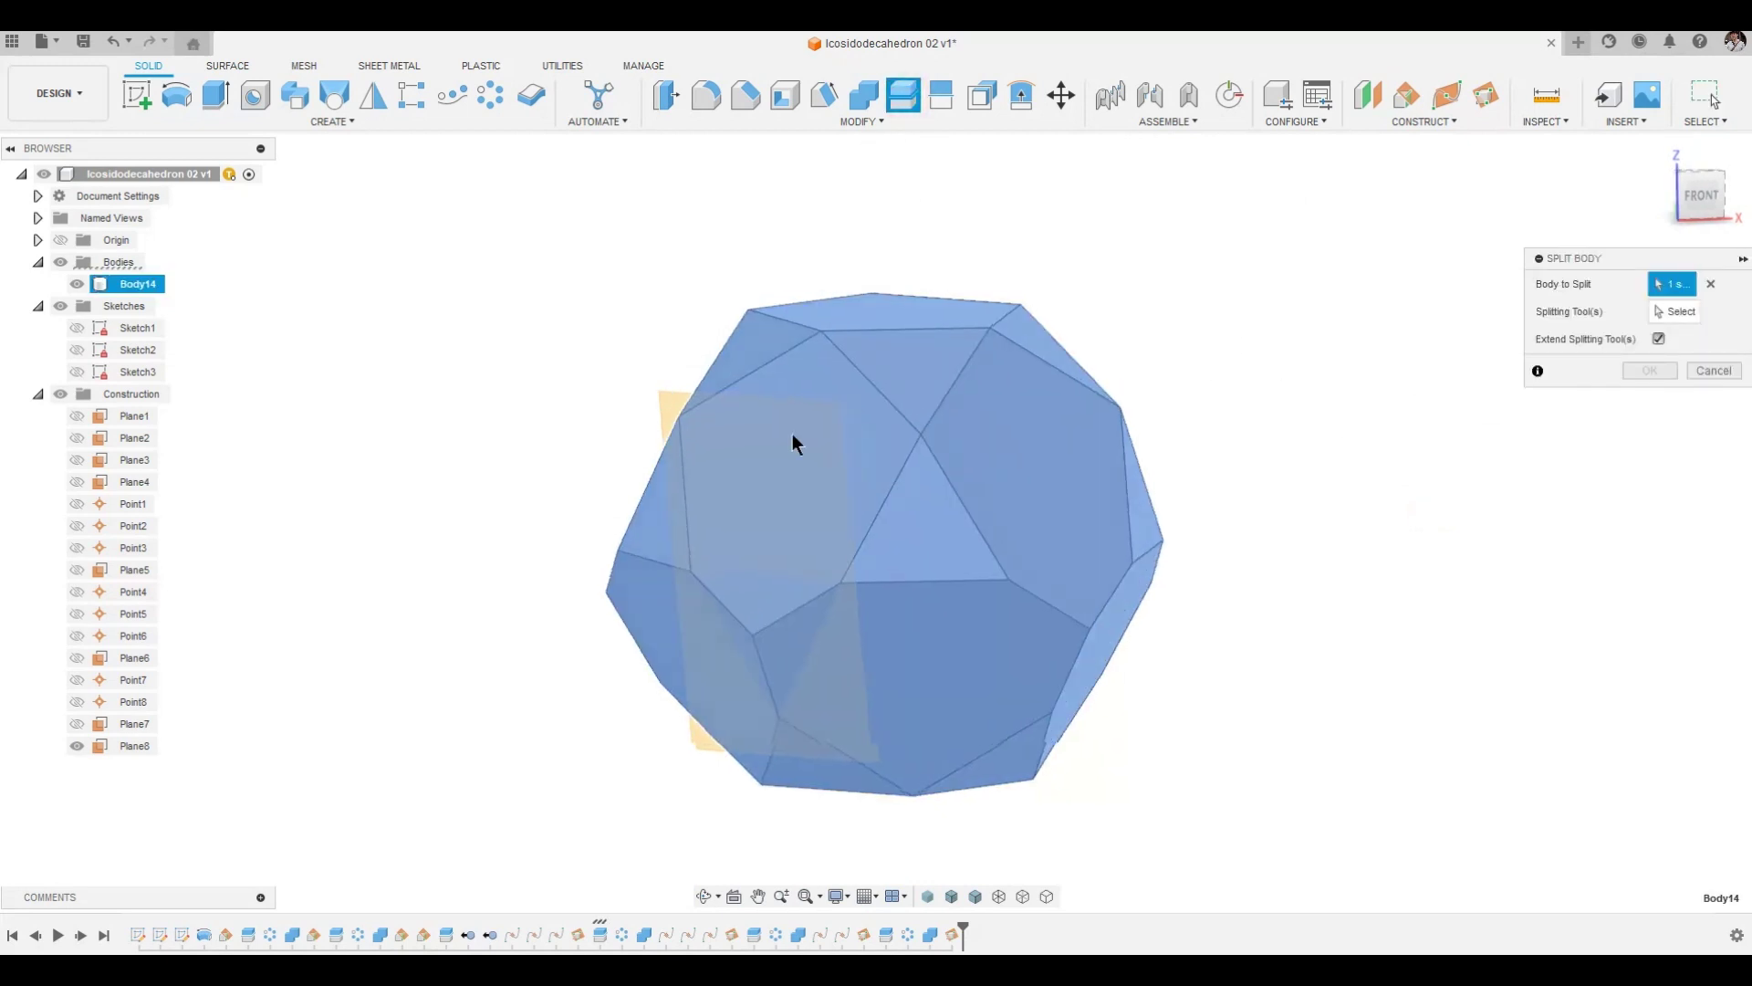
pyautogui.click(1675, 311)
pyautogui.click(652, 399)
pyautogui.click(1650, 343)
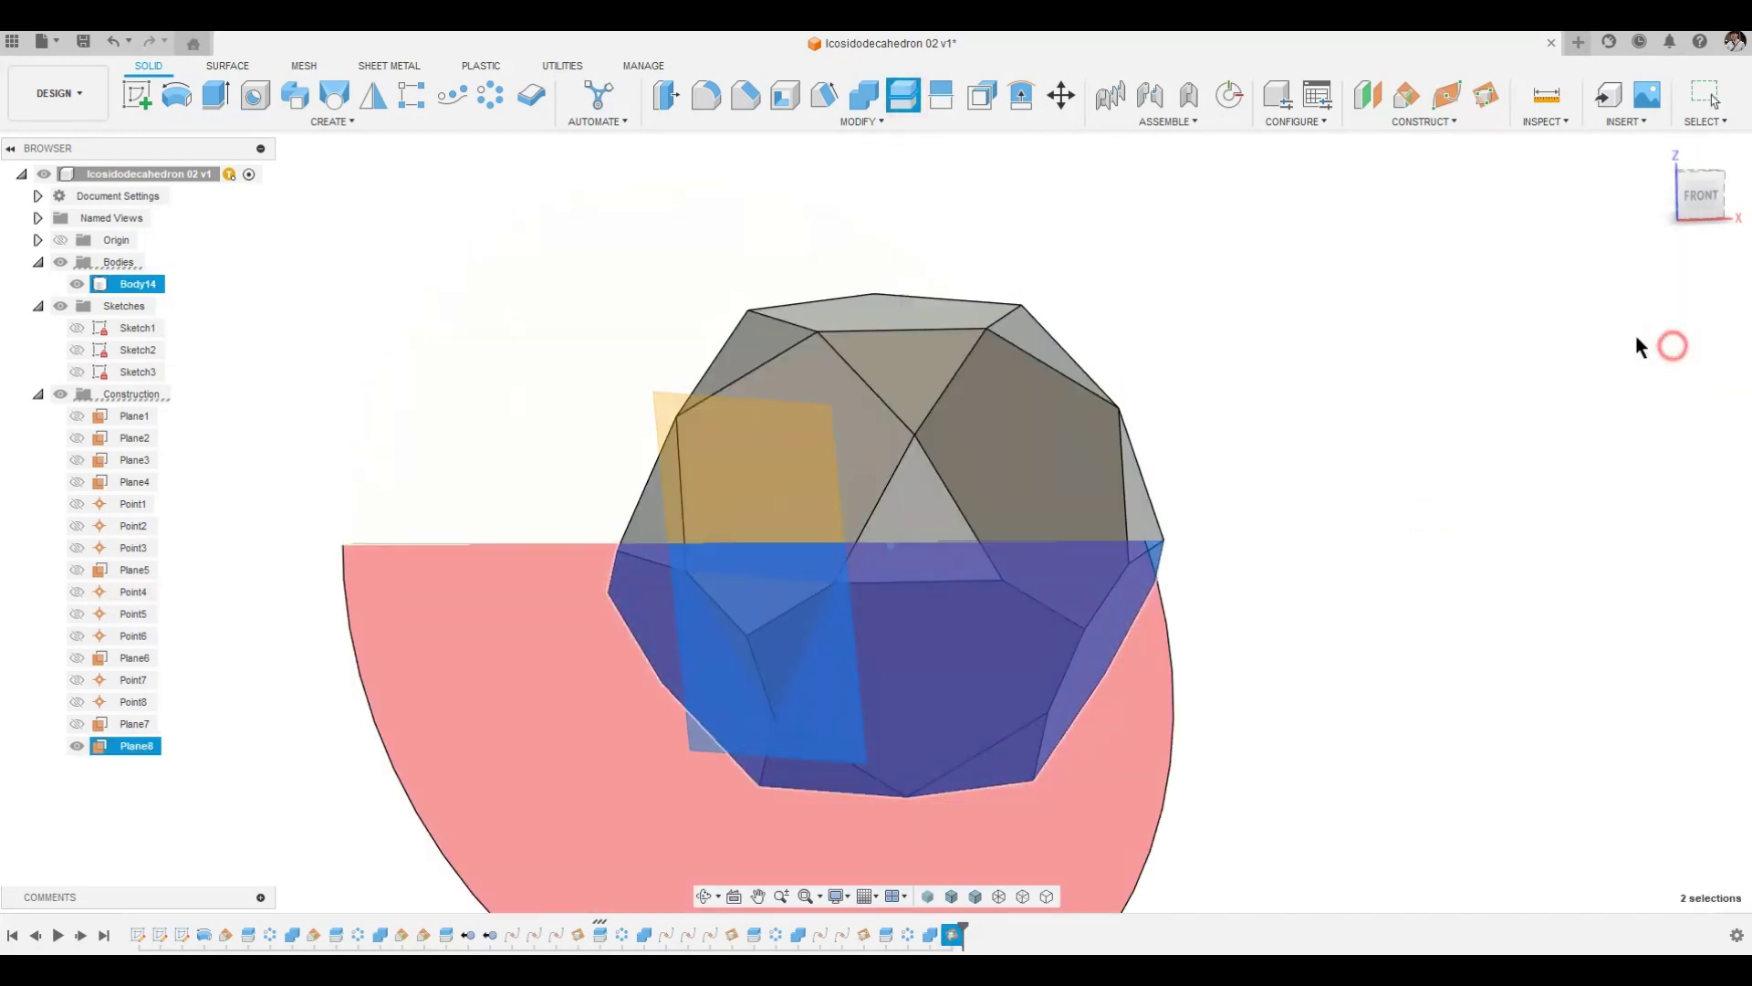
# Step: Circular-pattern the last split corner body around the Z axis with a quantity of 5
pyautogui.click(479, 104)
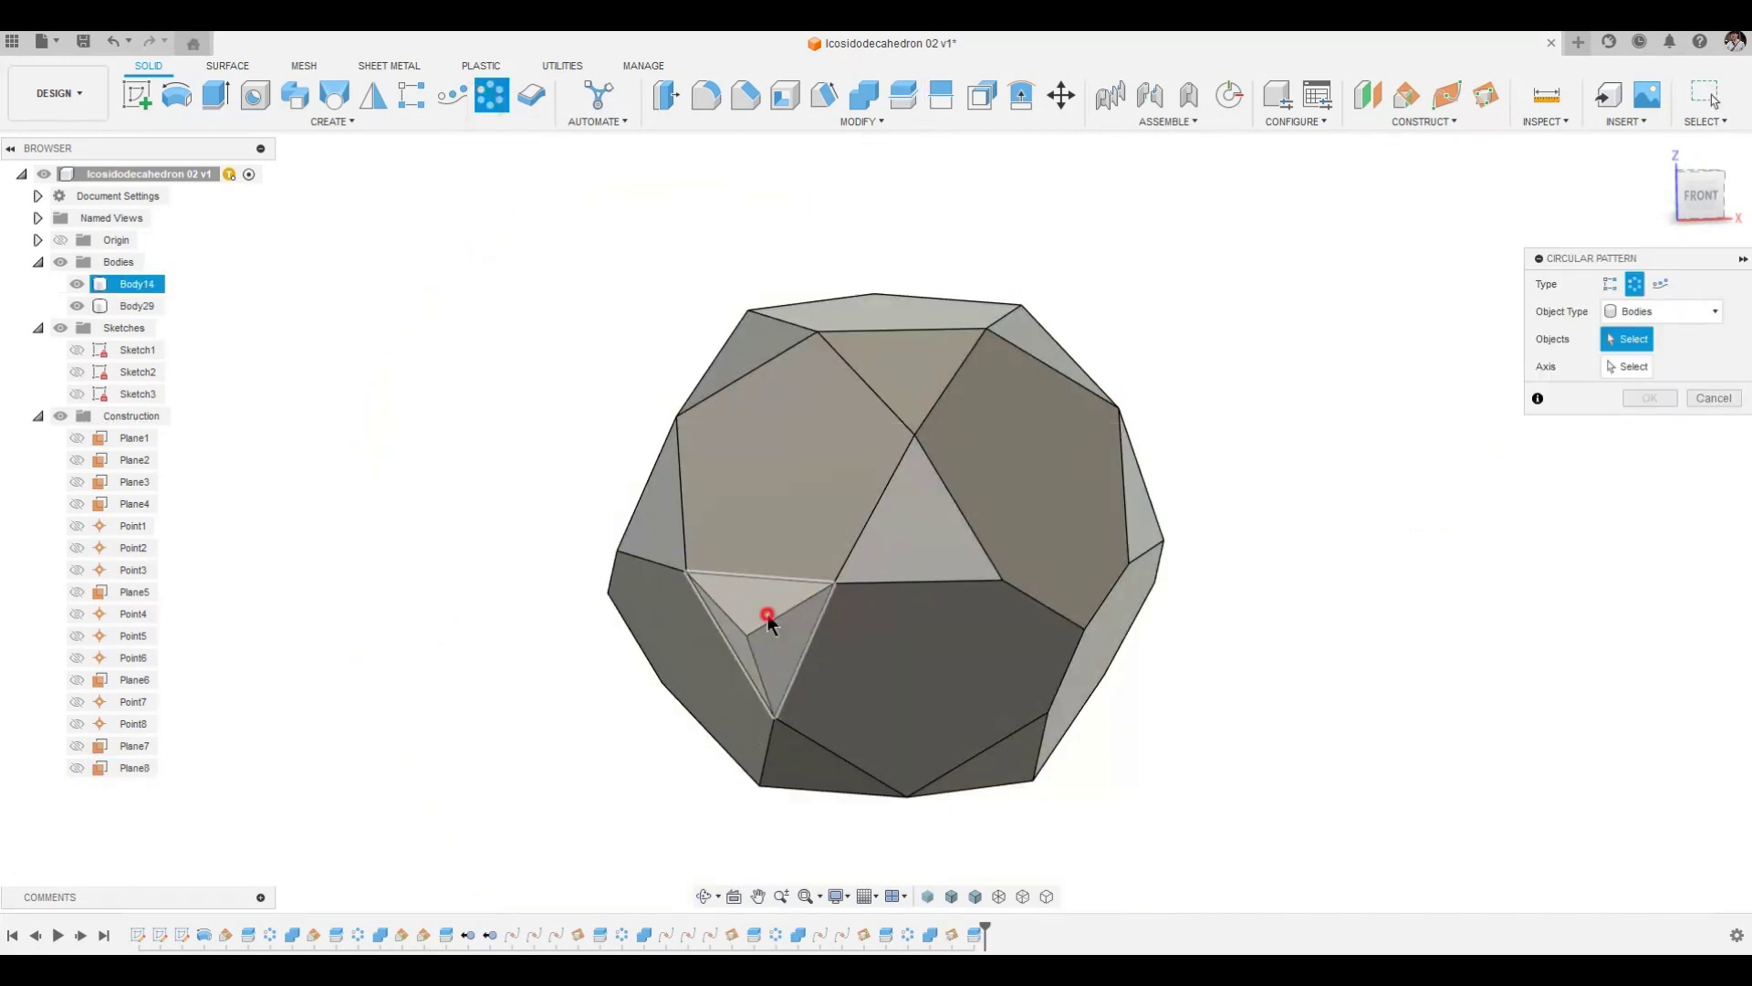
pyautogui.click(768, 615)
pyautogui.click(1639, 365)
pyautogui.click(893, 520)
pyautogui.click(1717, 443)
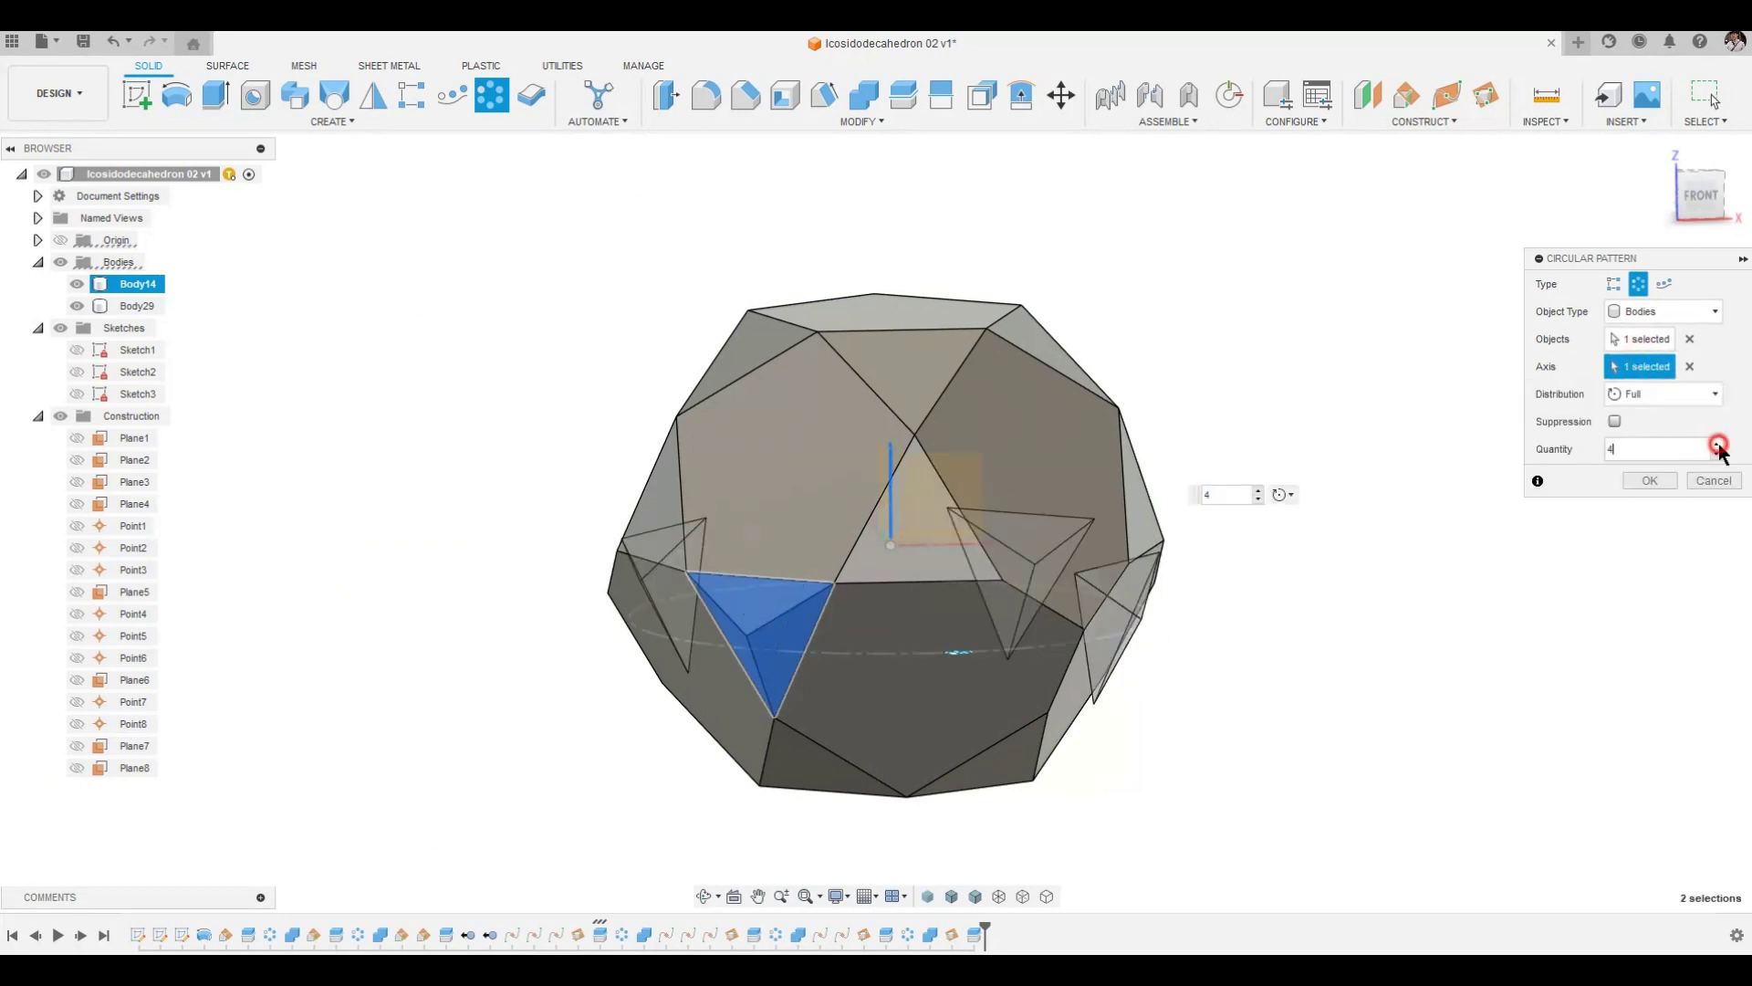
pyautogui.click(1717, 443)
pyautogui.click(1650, 480)
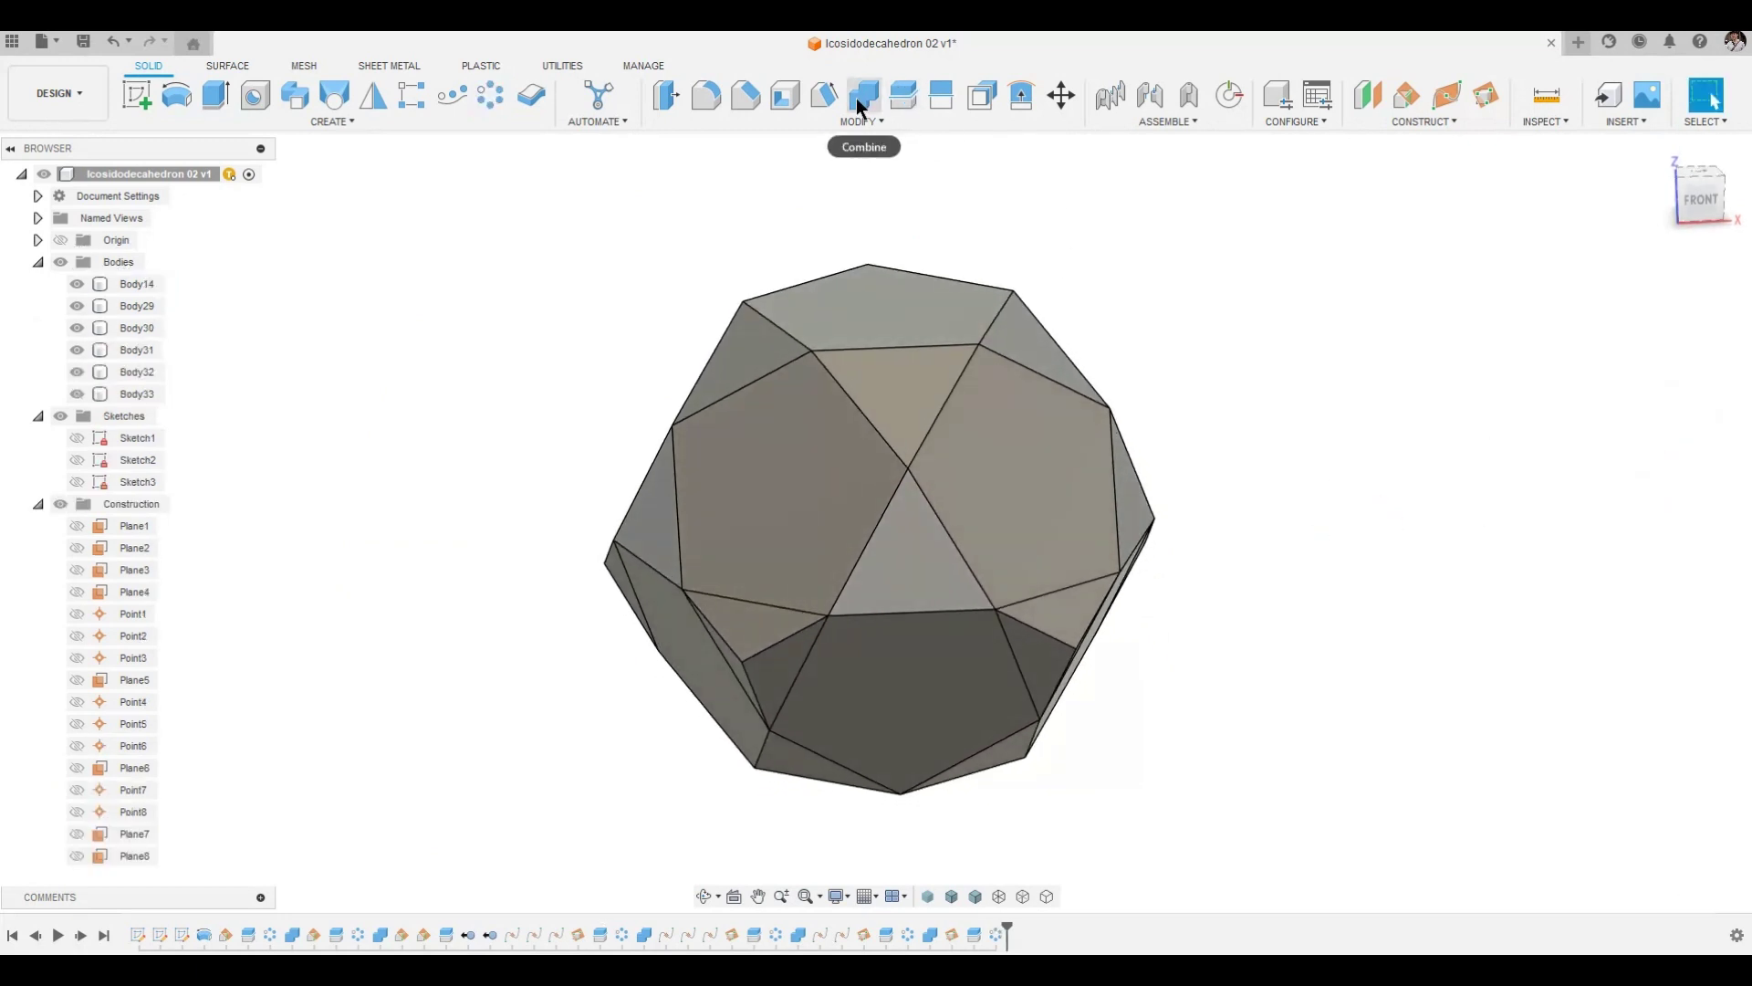
# Step: Cut the last five patterned corner bodies from the main body to complete the icosidodecahedron
pyautogui.click(863, 94)
pyautogui.click(950, 352)
pyautogui.moveTo(1526, 316); pyautogui.dragTo(266, 900)
pyautogui.click(1649, 427)
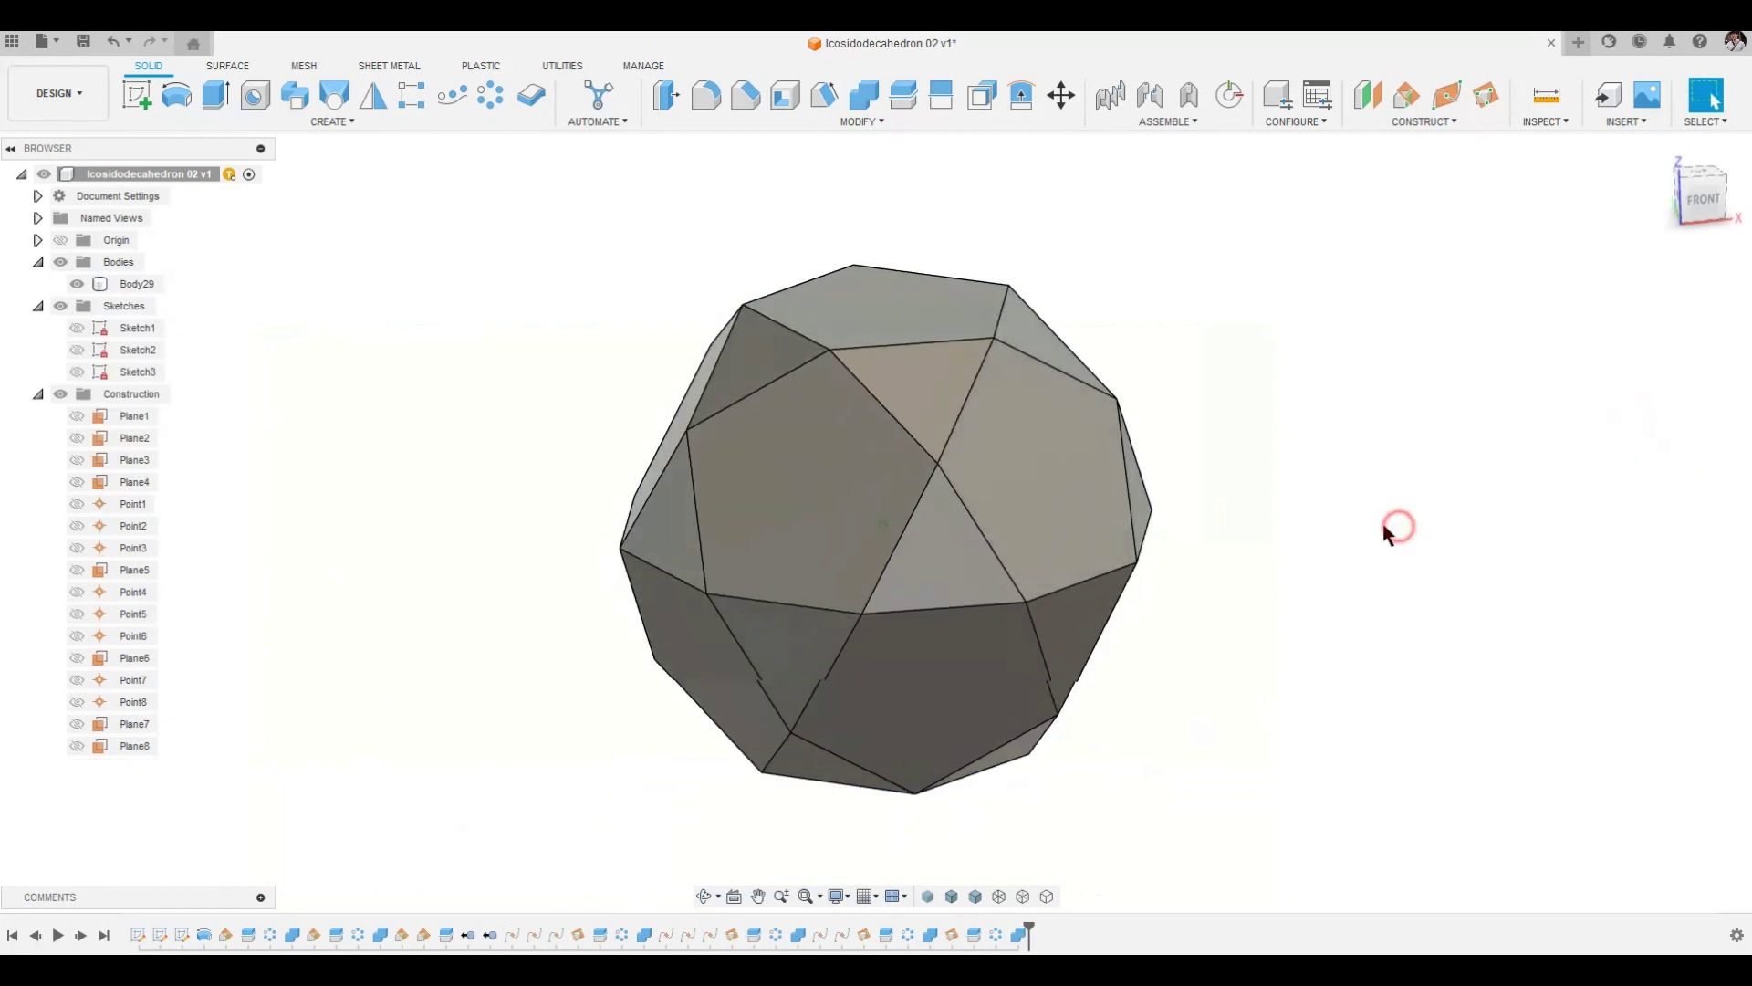
# Step: Chamfer all edges of the icosidodecahedron by 1 mm and display it shaded without edge lines
pyautogui.click(824, 95)
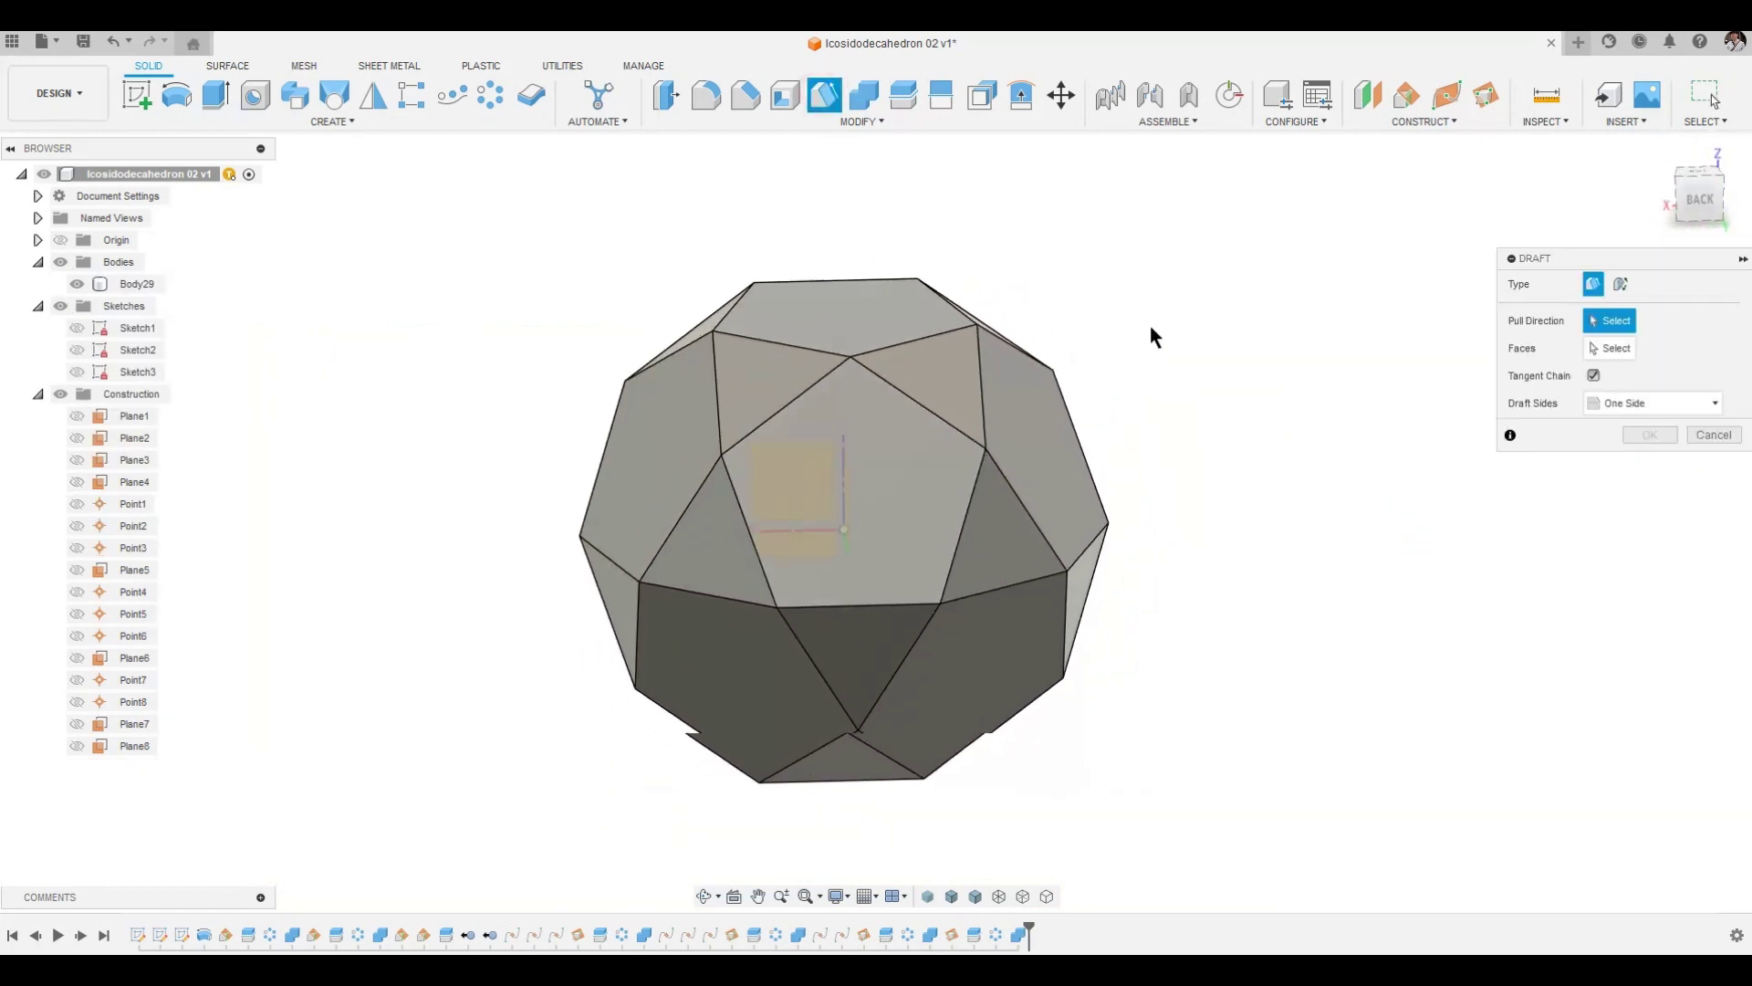
pyautogui.click(750, 95)
pyautogui.moveTo(1196, 219); pyautogui.dragTo(589, 809)
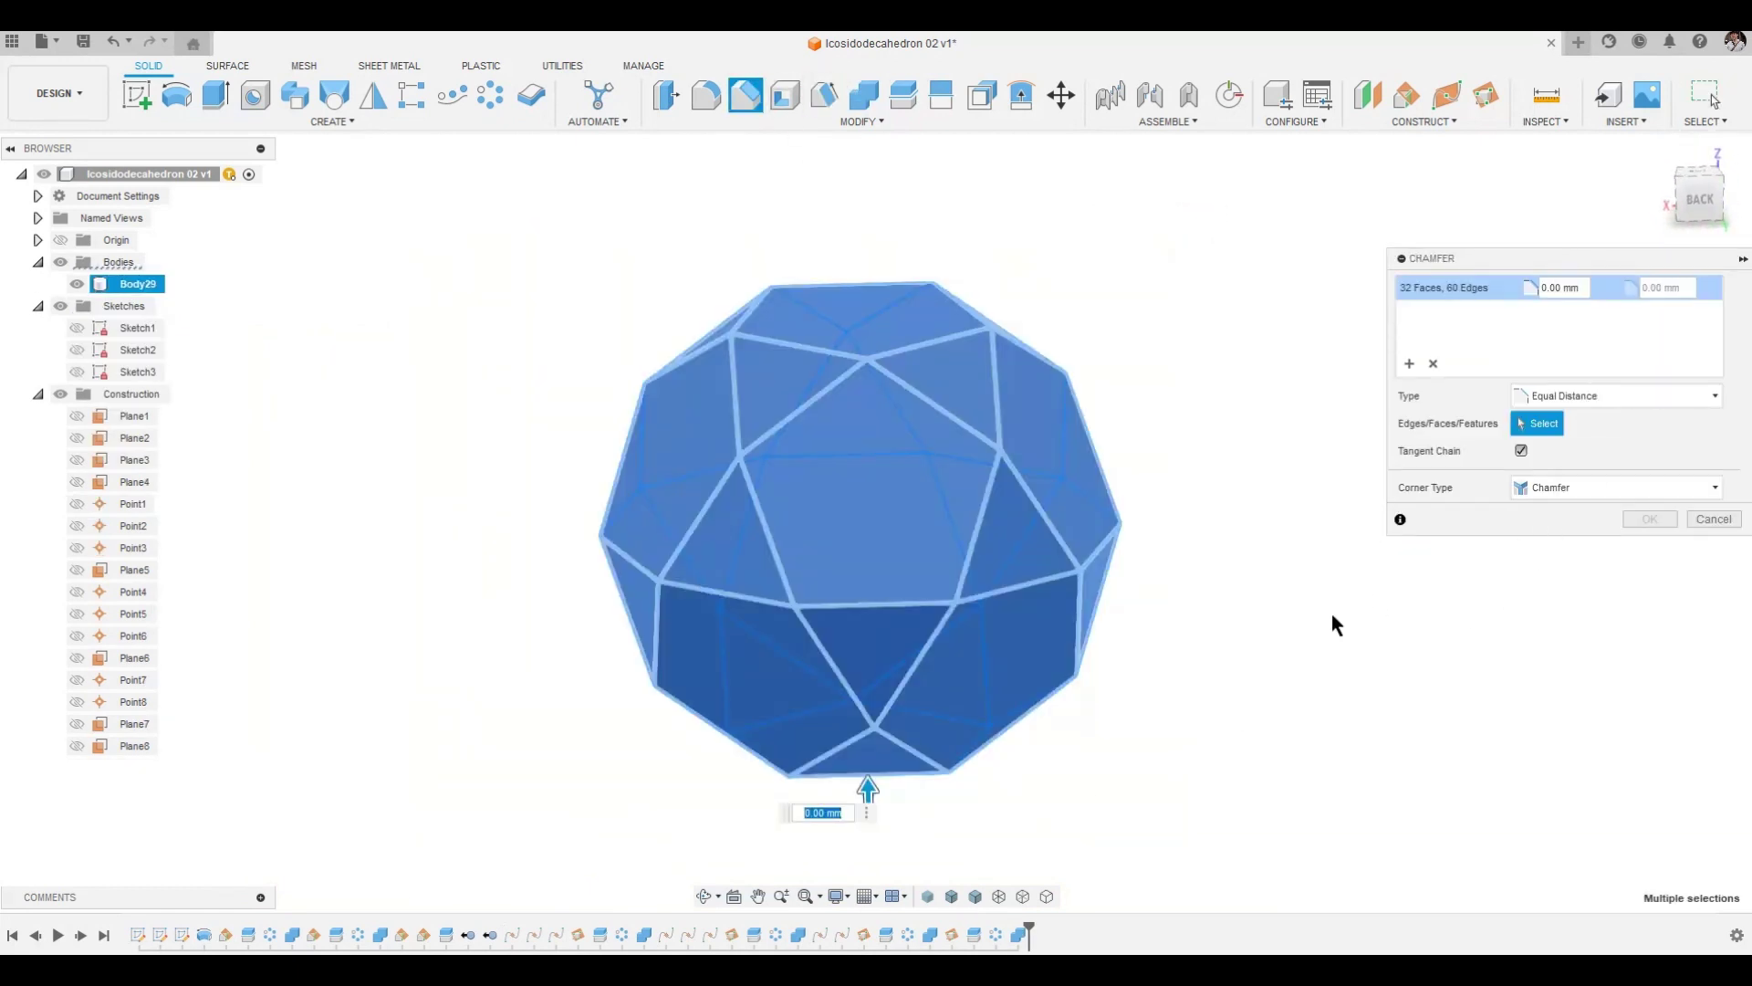
pyautogui.write('1')
pyautogui.press('Return')
pyautogui.click(929, 896)
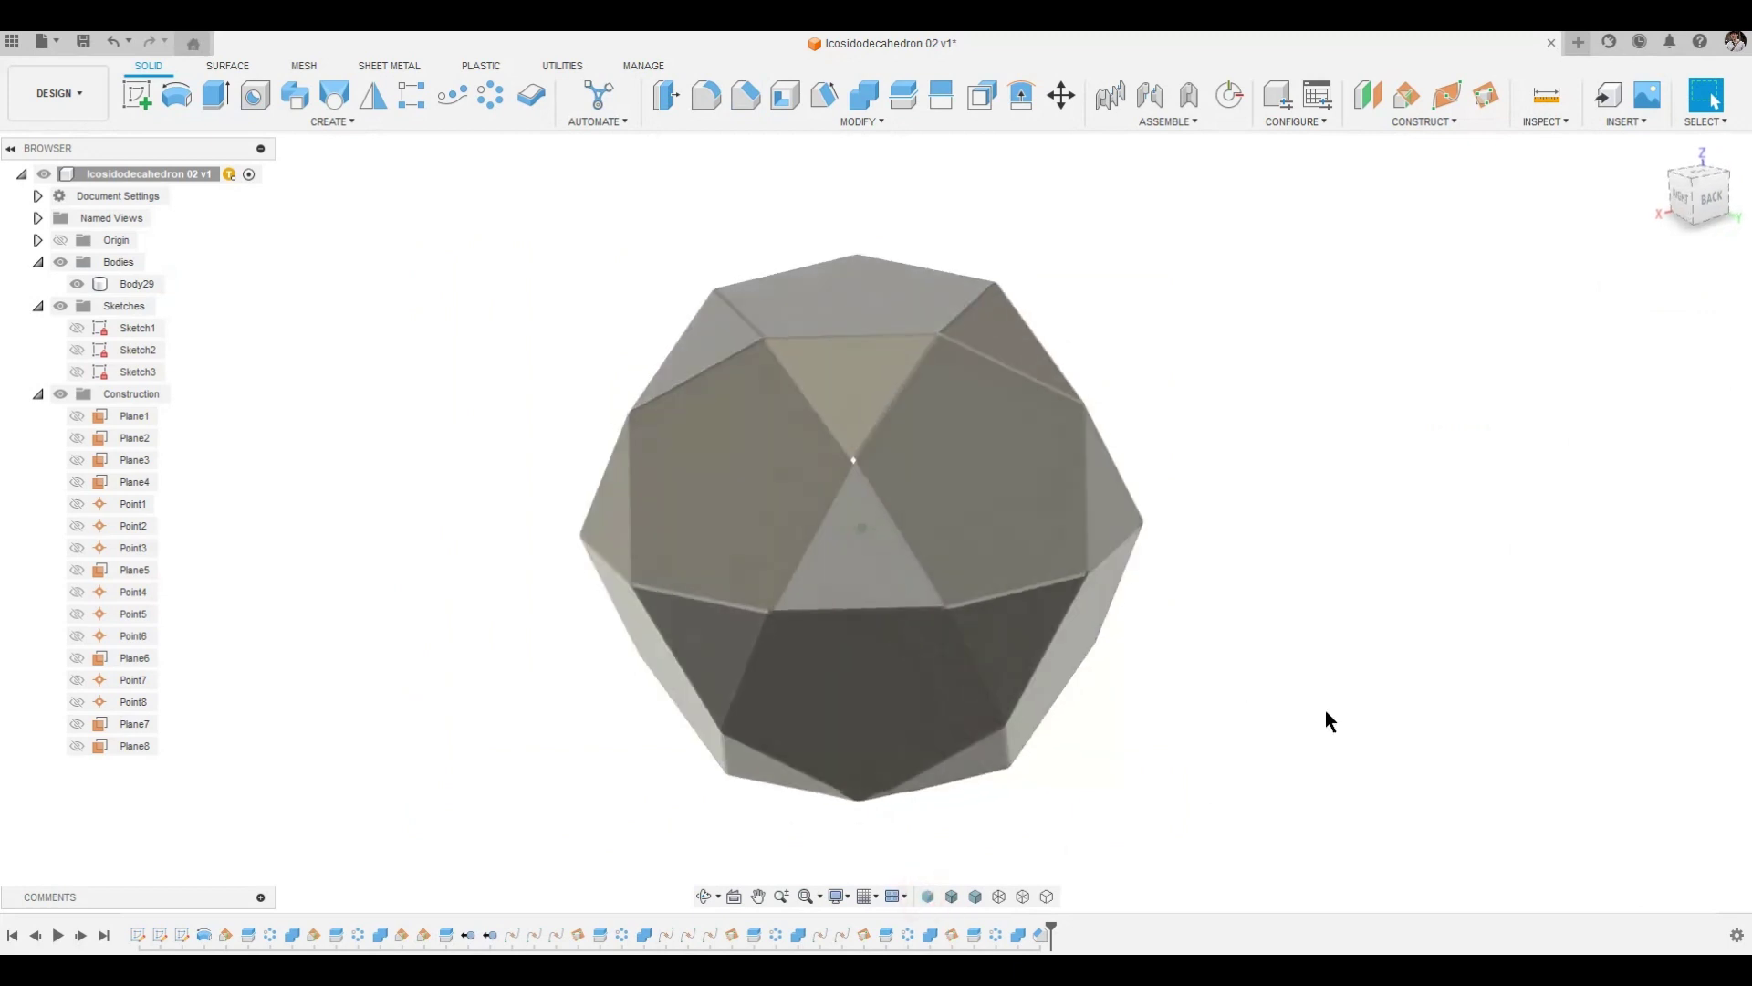